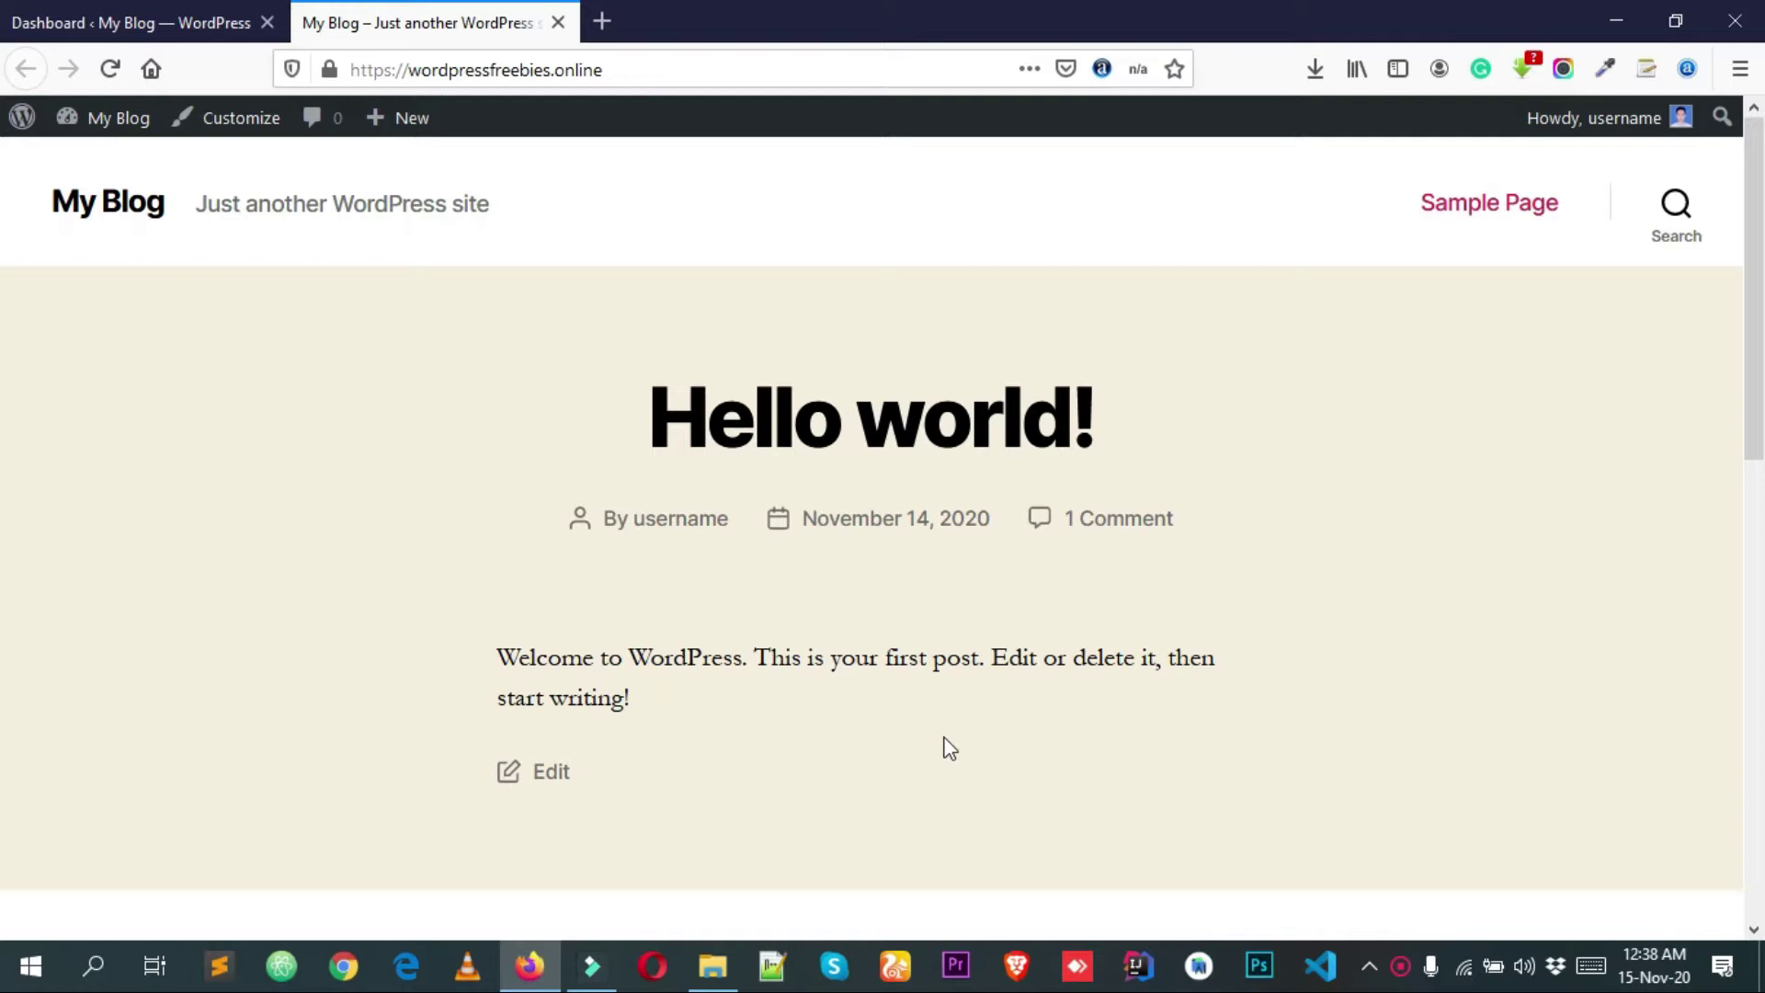
- Examine the blog's front page with the default theme and compare it with the admin dashboard
{"action": "scroll", "coordinate": [950, 747], "scroll_direction": "down", "scroll_amount": 3}
{"action": "scroll", "coordinate": [950, 747], "scroll_direction": "up", "scroll_amount": 3}
{"action": "scroll", "coordinate": [5, 258], "scroll_direction": "down", "scroll_amount": 8}
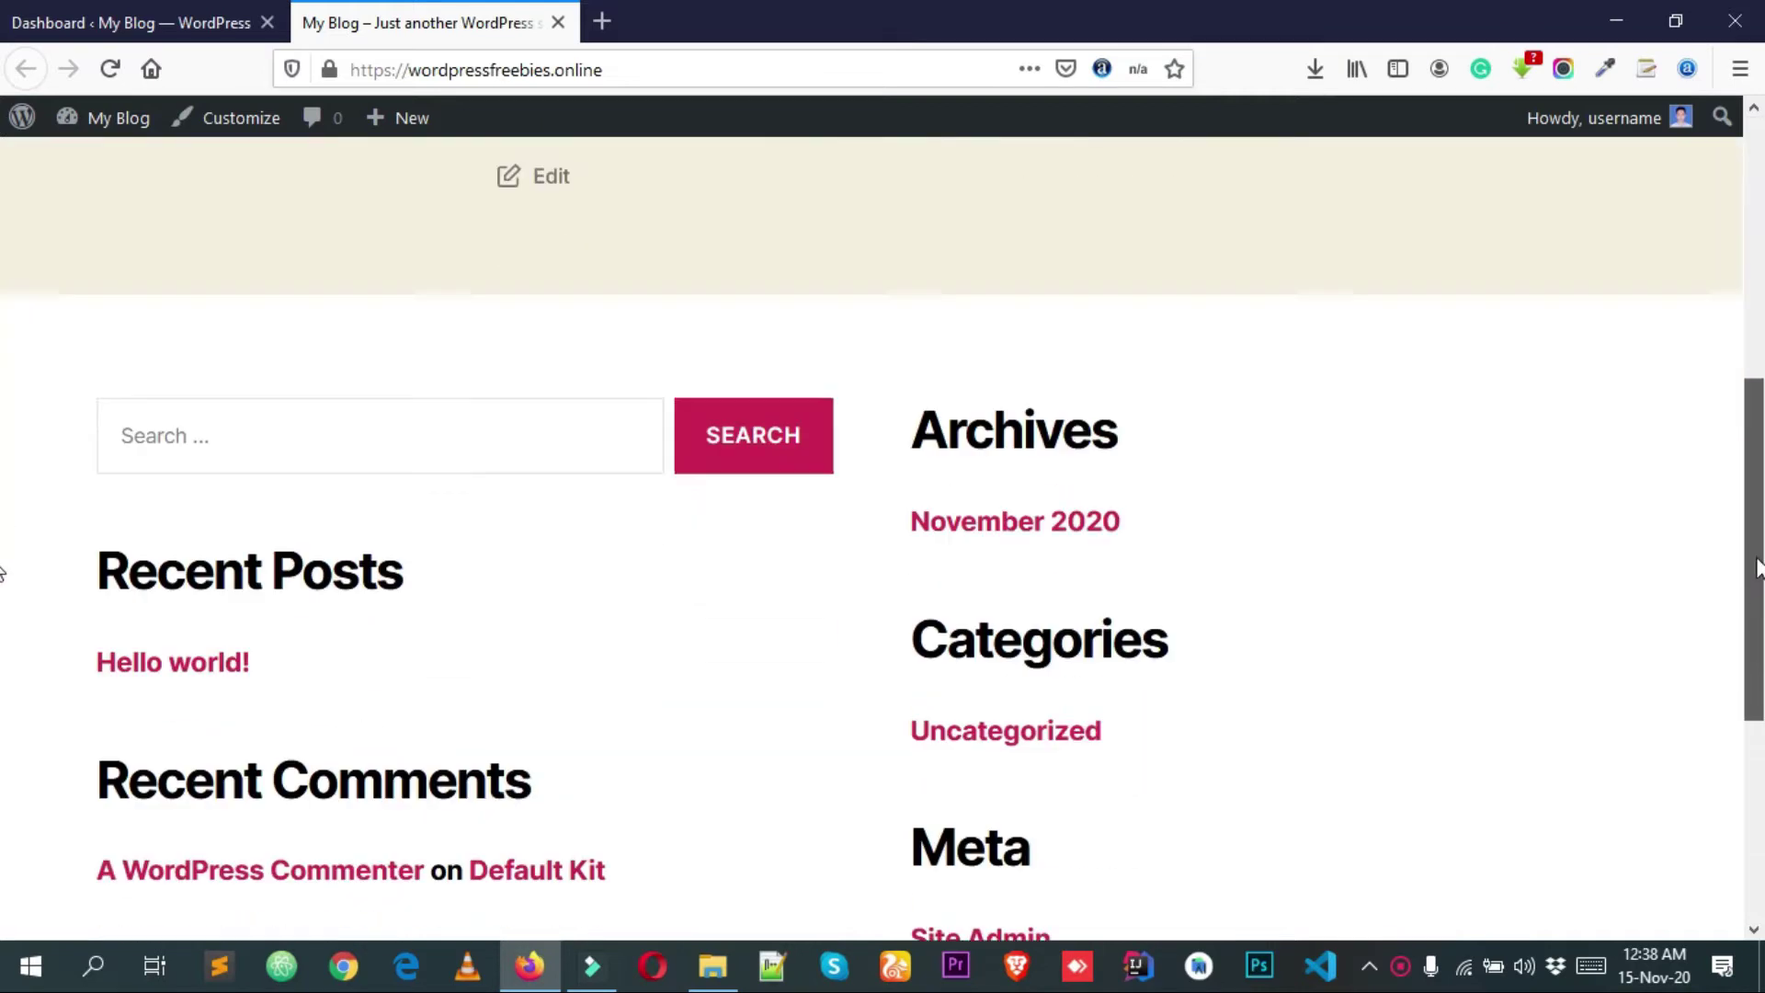
{"action": "scroll", "coordinate": [5, 194], "scroll_direction": "up", "scroll_amount": 8}
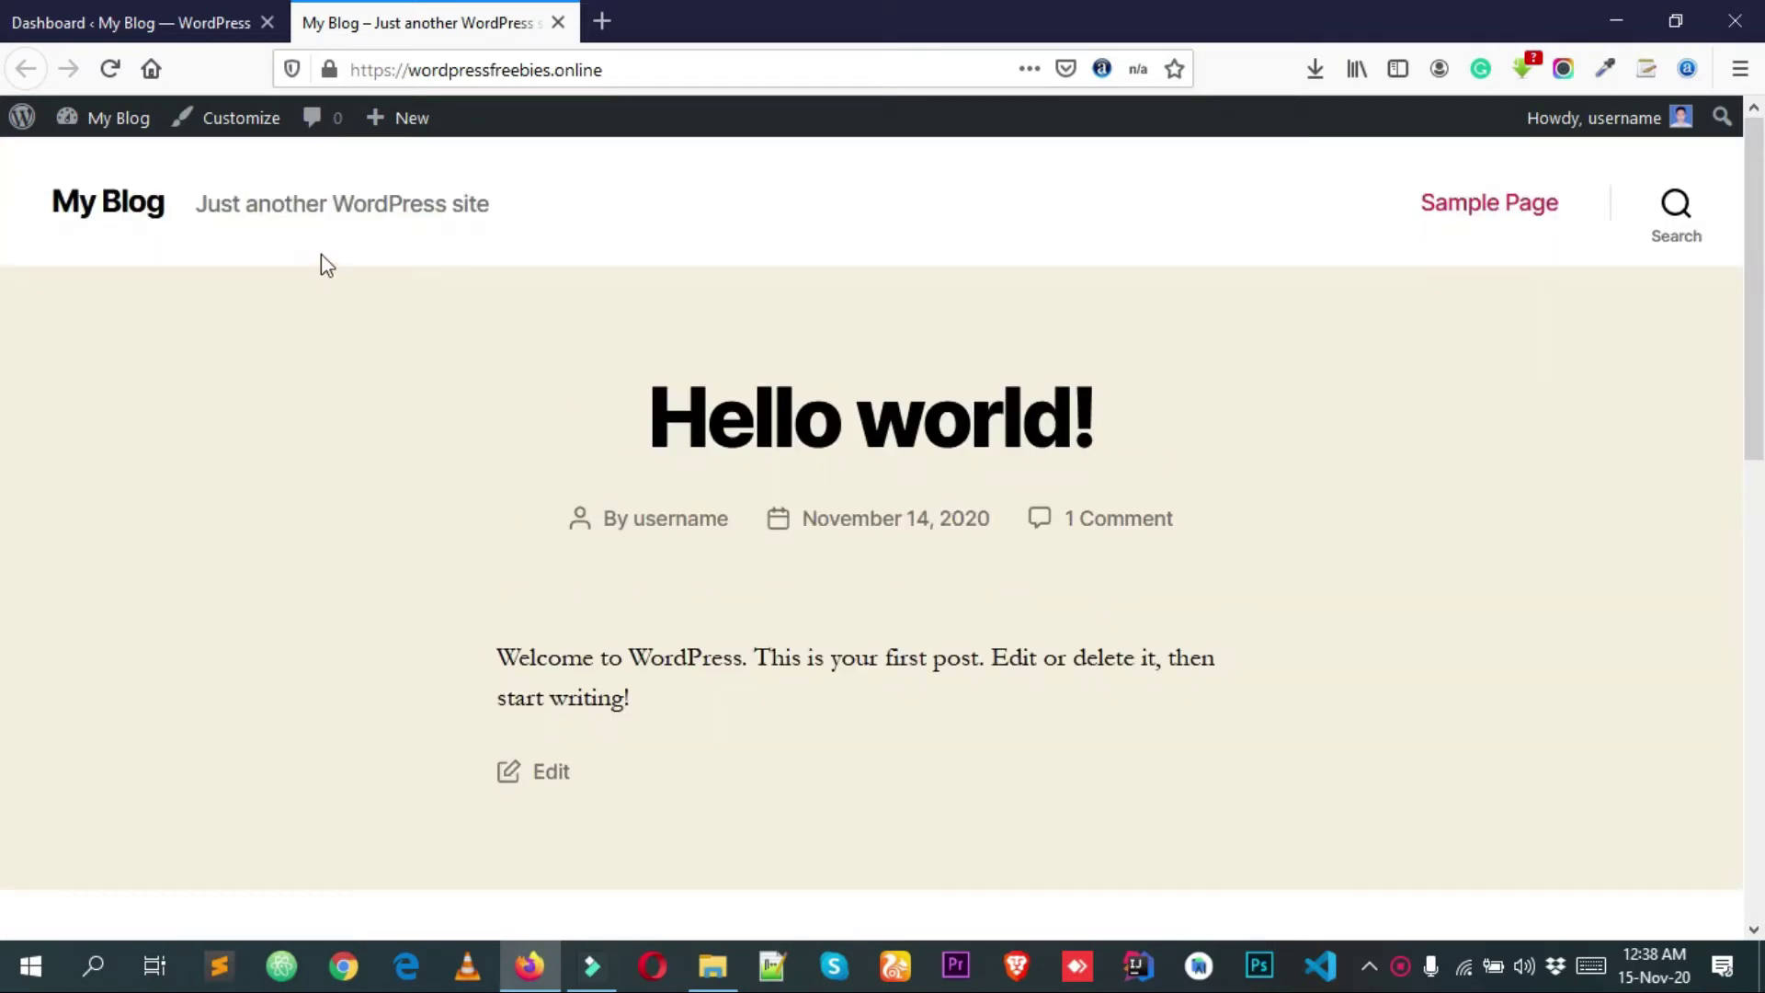
{"action": "left_click", "coordinate": [129, 21]}
{"action": "scroll", "coordinate": [540, 466], "scroll_direction": "down", "scroll_amount": 2}
{"action": "scroll", "coordinate": [541, 466], "scroll_direction": "up", "scroll_amount": 2}
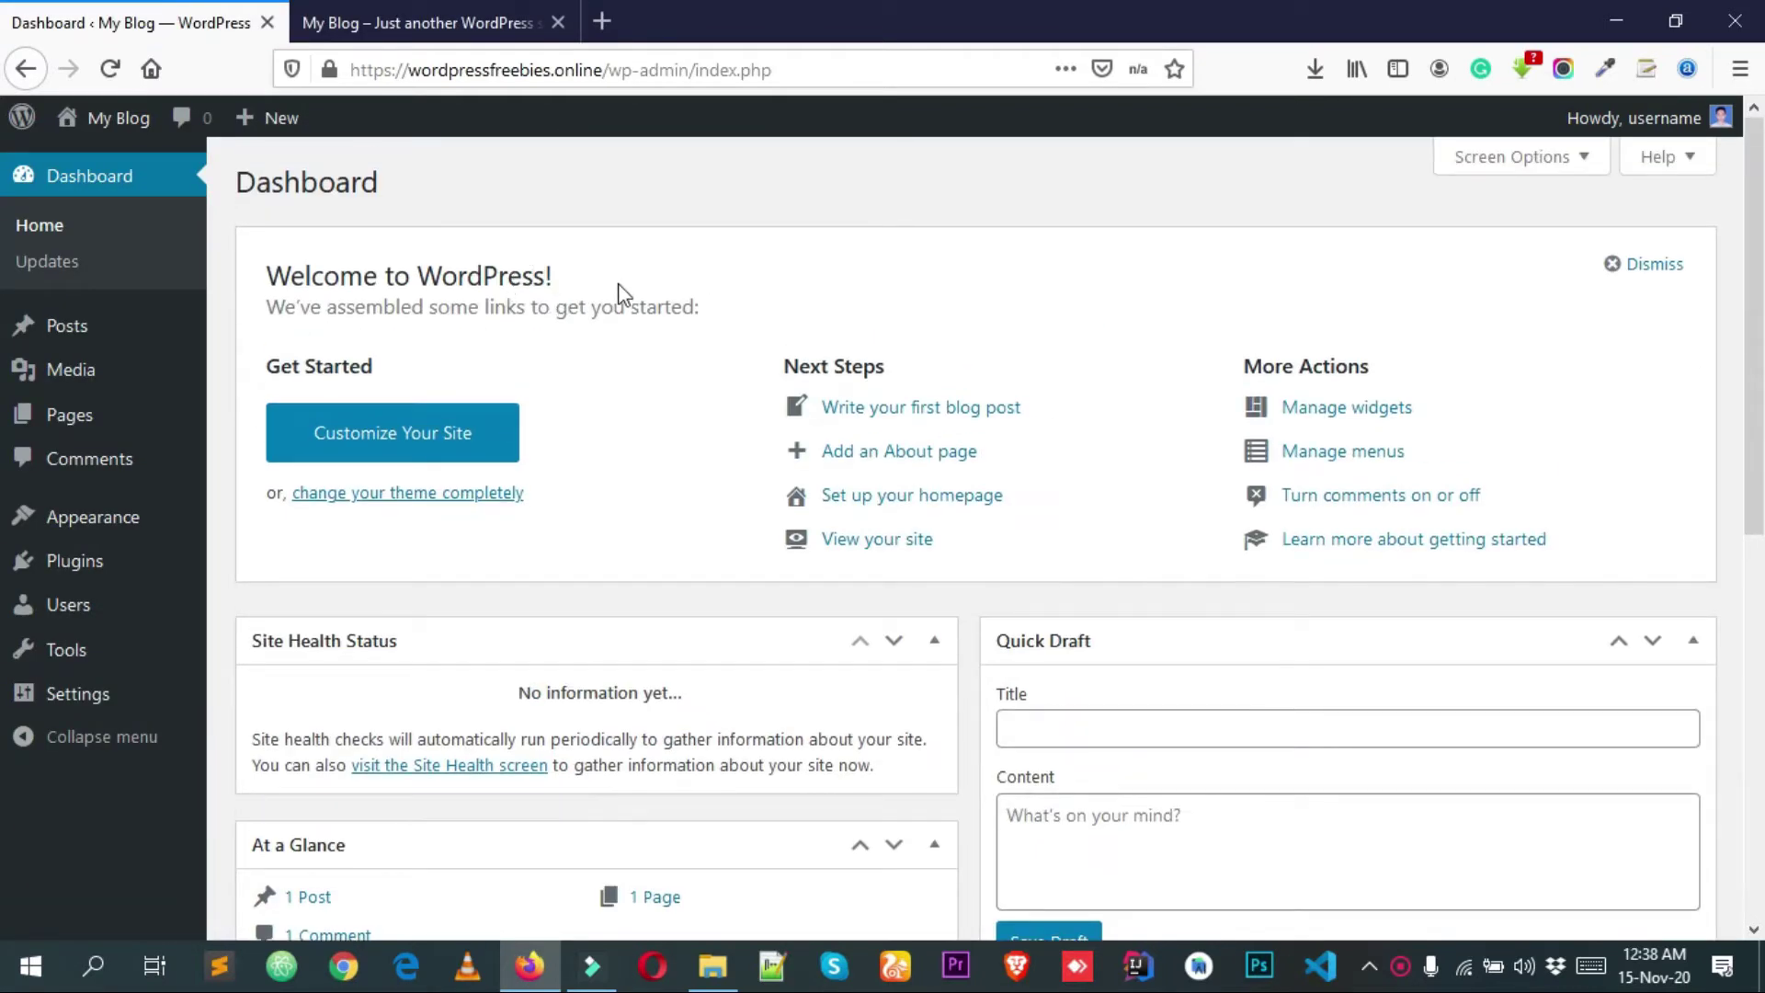
{"action": "left_click", "coordinate": [428, 22]}
{"action": "scroll", "coordinate": [445, 506], "scroll_direction": "down", "scroll_amount": 2}
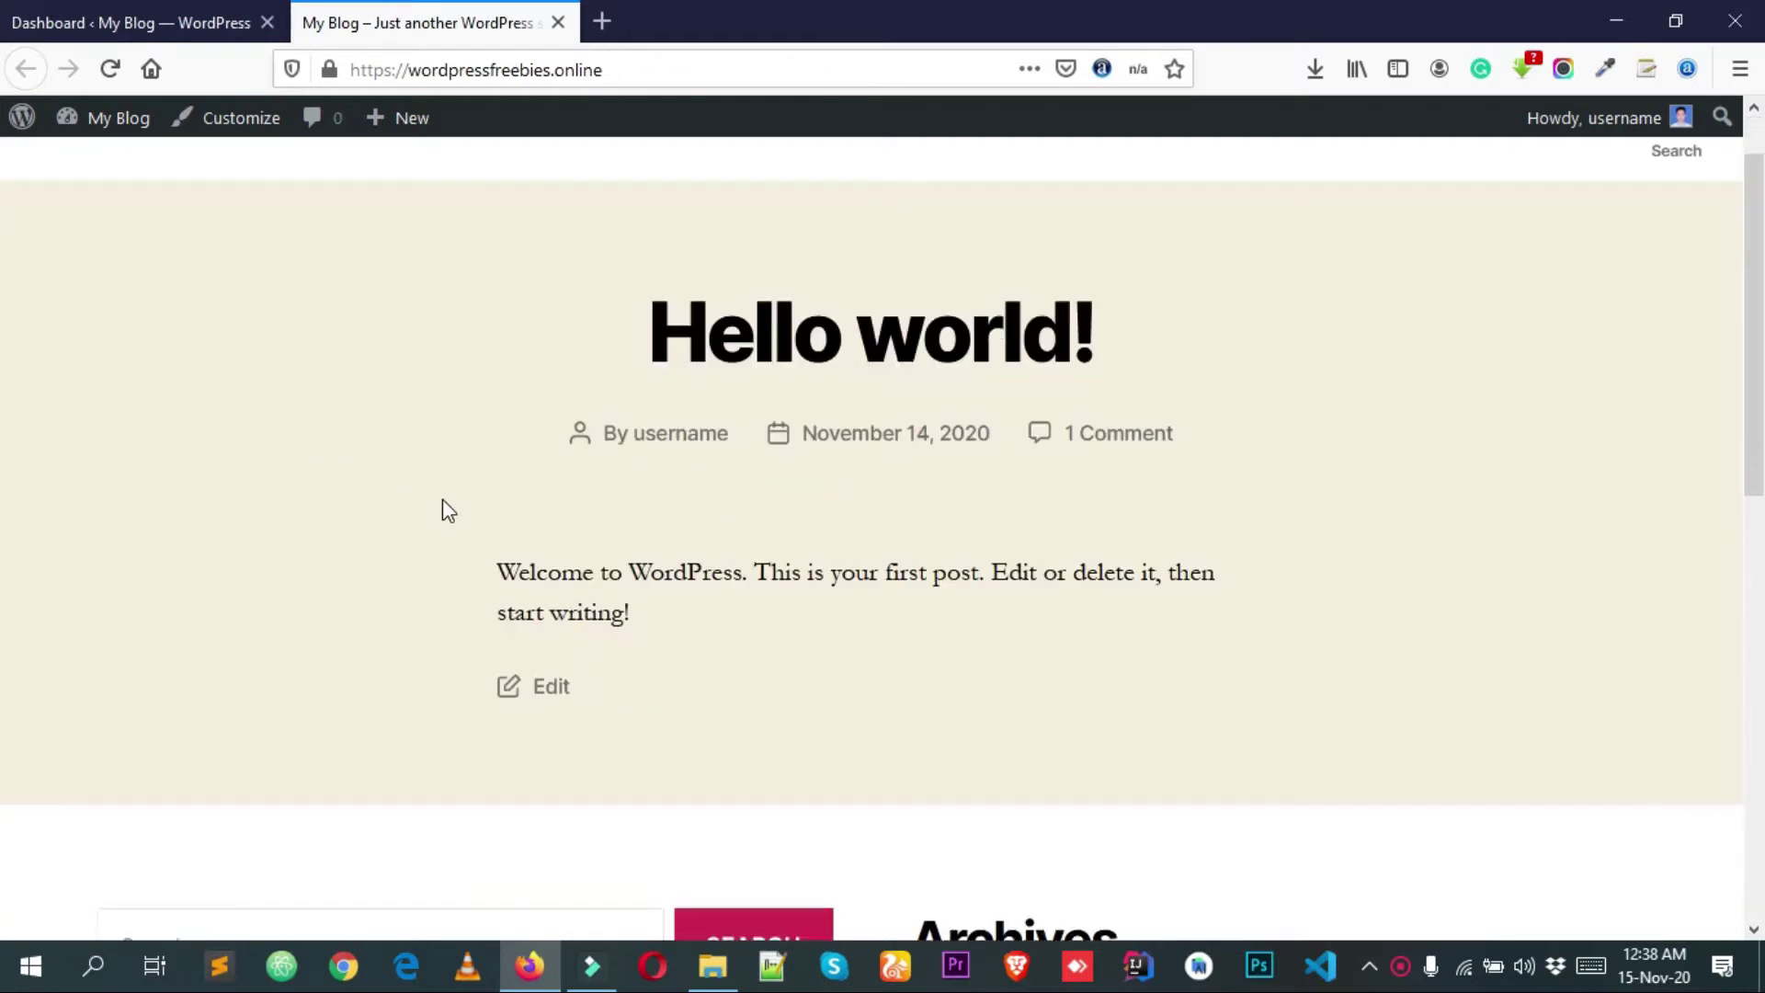
{"action": "scroll", "coordinate": [443, 498], "scroll_direction": "up", "scroll_amount": 2}
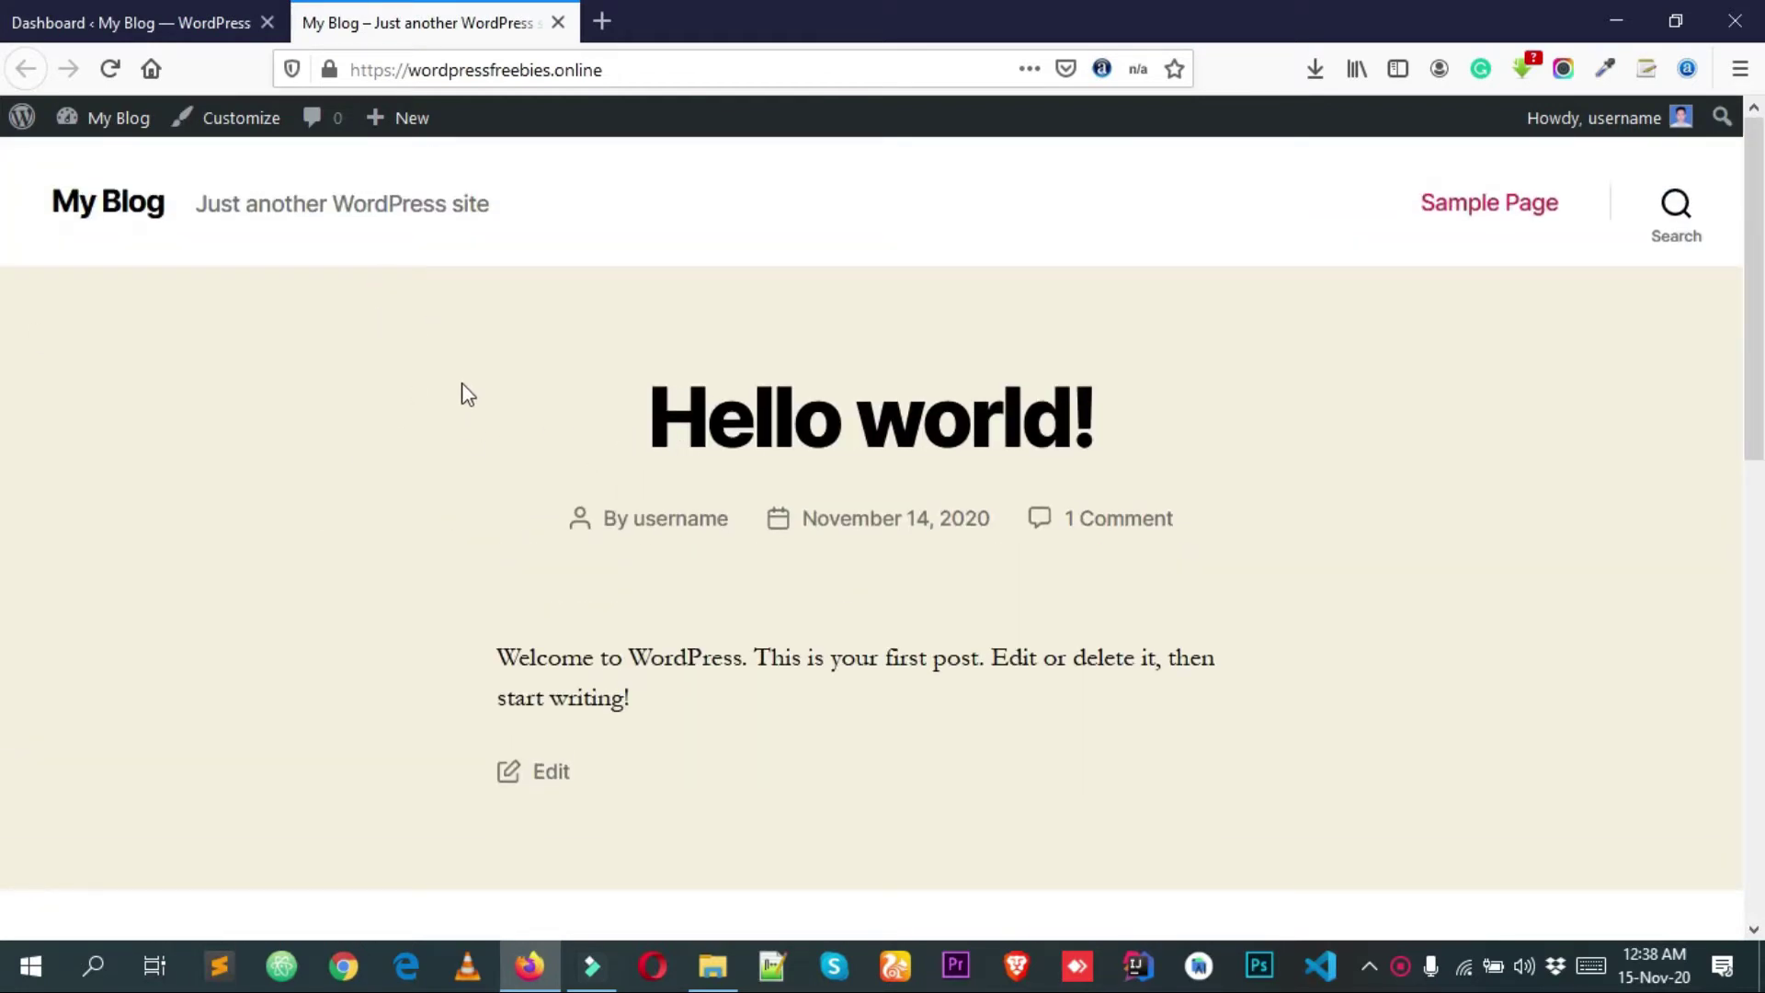
- Open the page for adding new themes in the site admin and search for buddyx
{"action": "left_click", "coordinate": [138, 23]}
{"action": "mouse_move", "coordinate": [97, 528]}
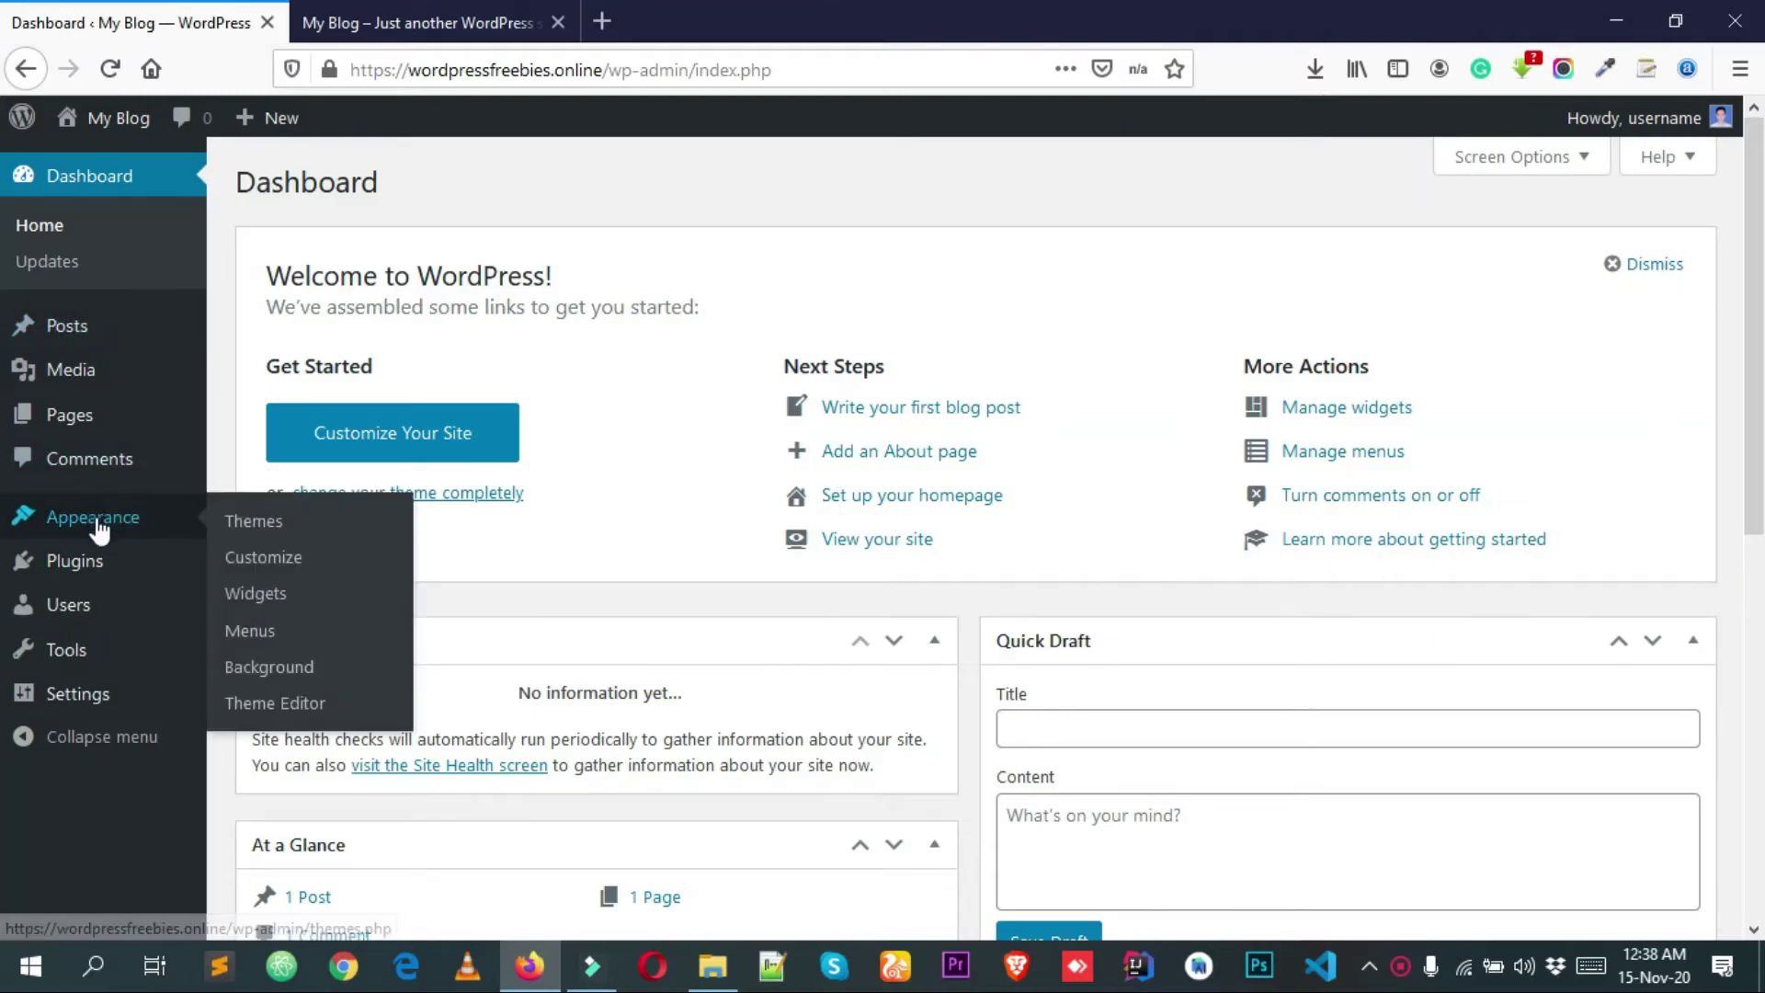
{"action": "left_click", "coordinate": [254, 532]}
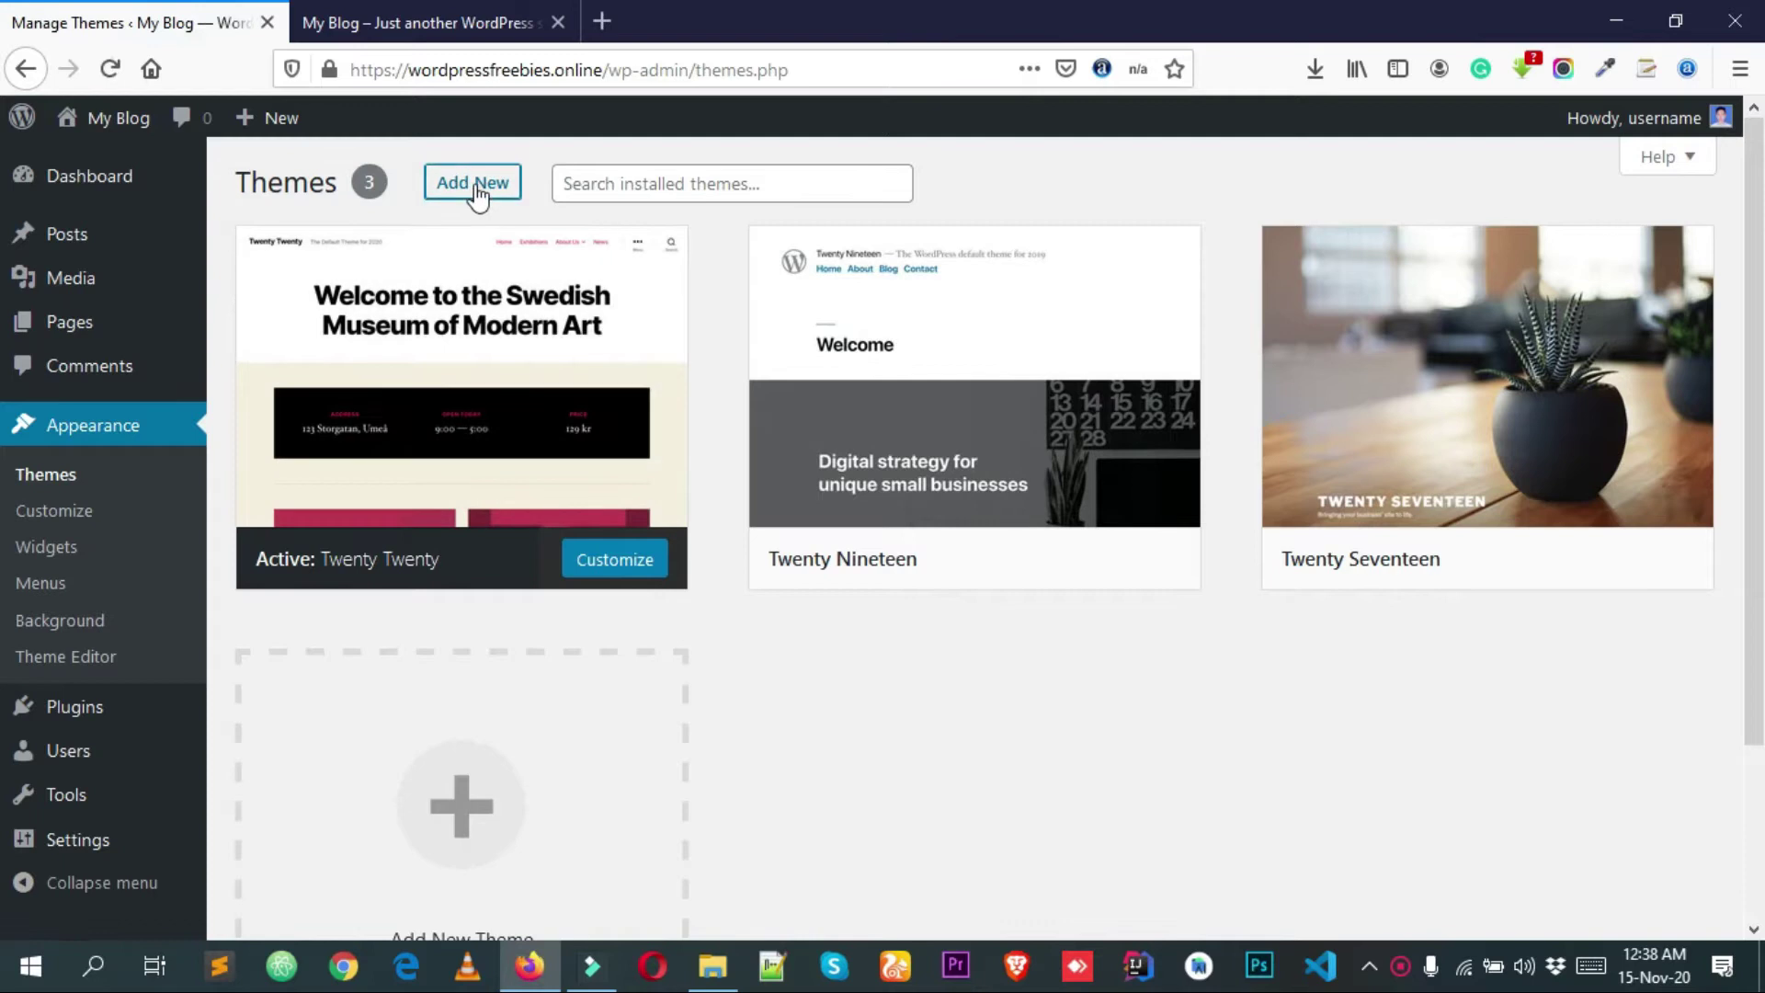
{"action": "left_click", "coordinate": [475, 186]}
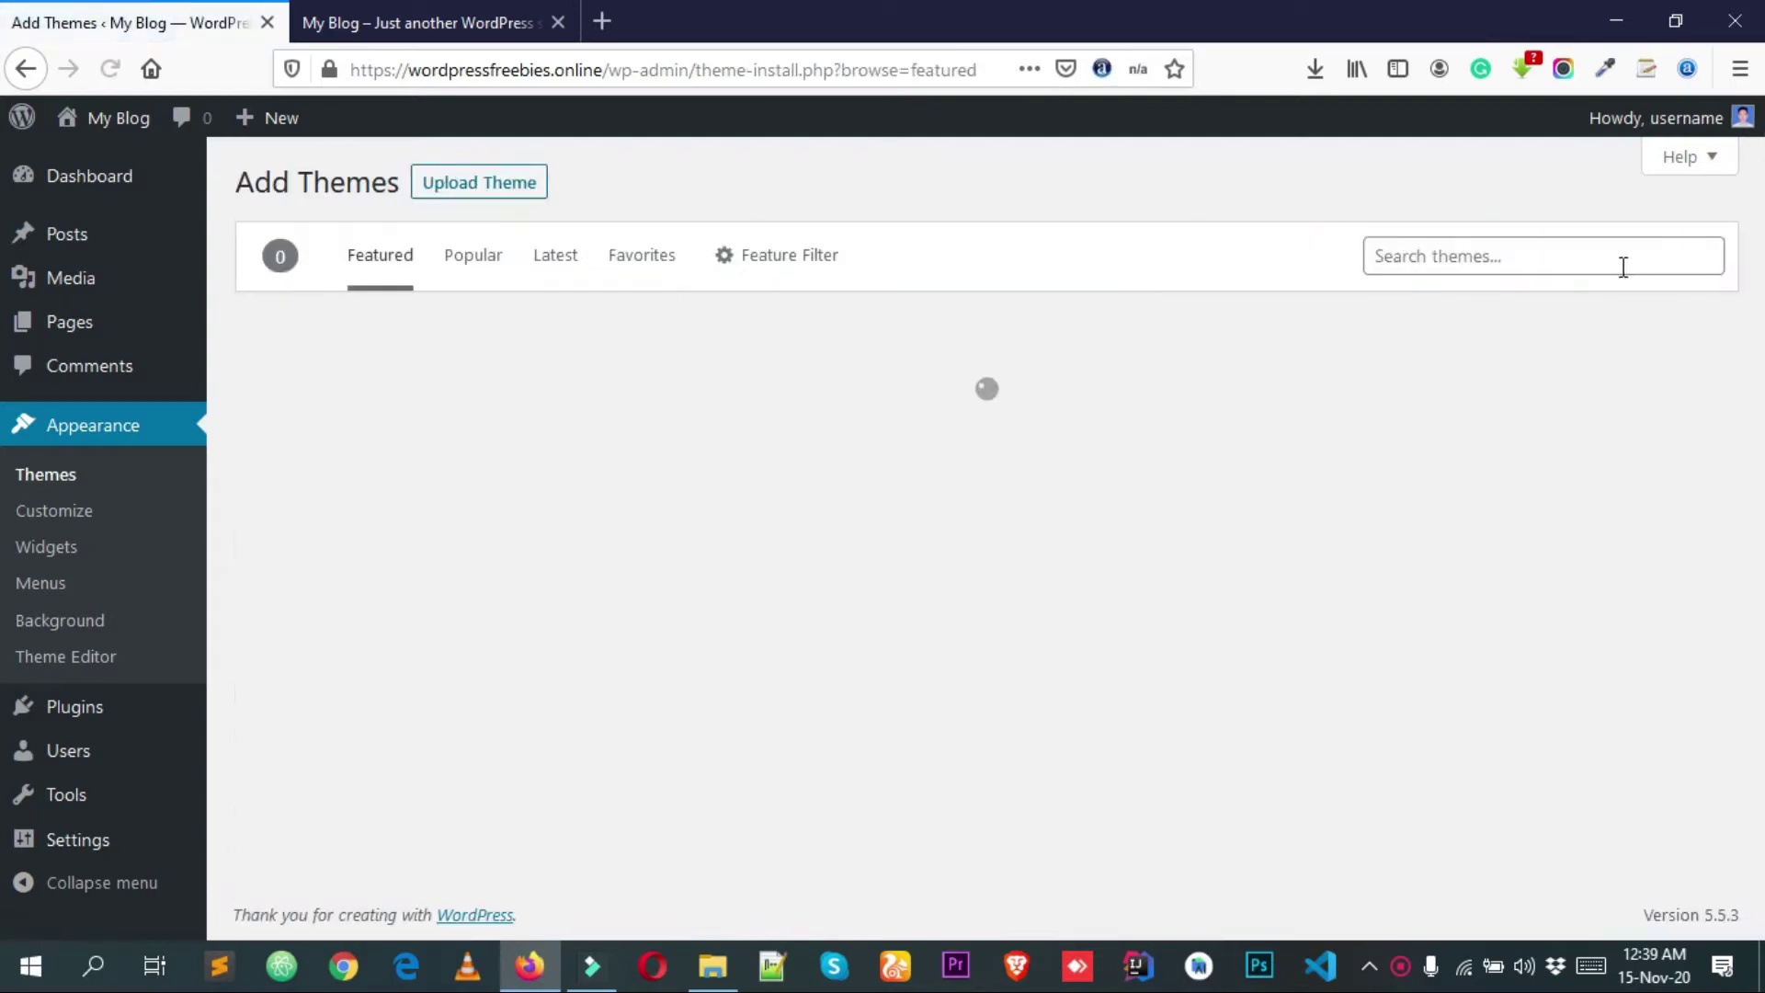
{"action": "left_click", "coordinate": [1614, 267]}
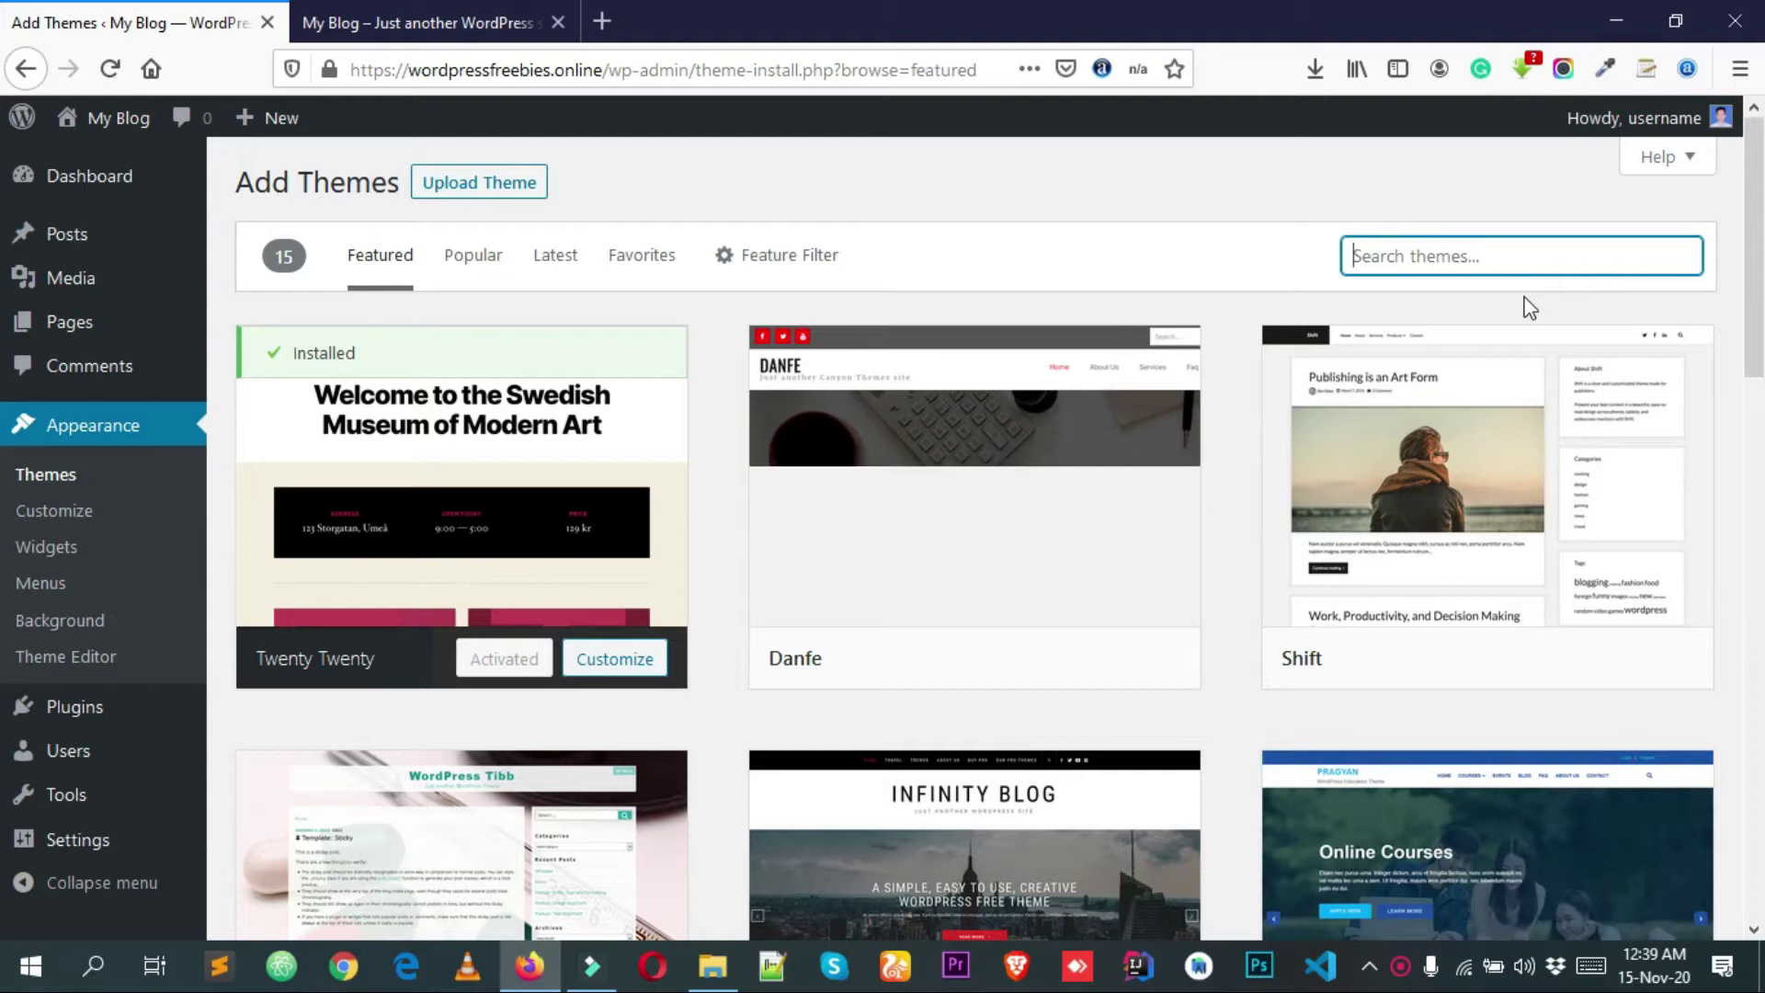
{"action": "type", "text": "bud"}
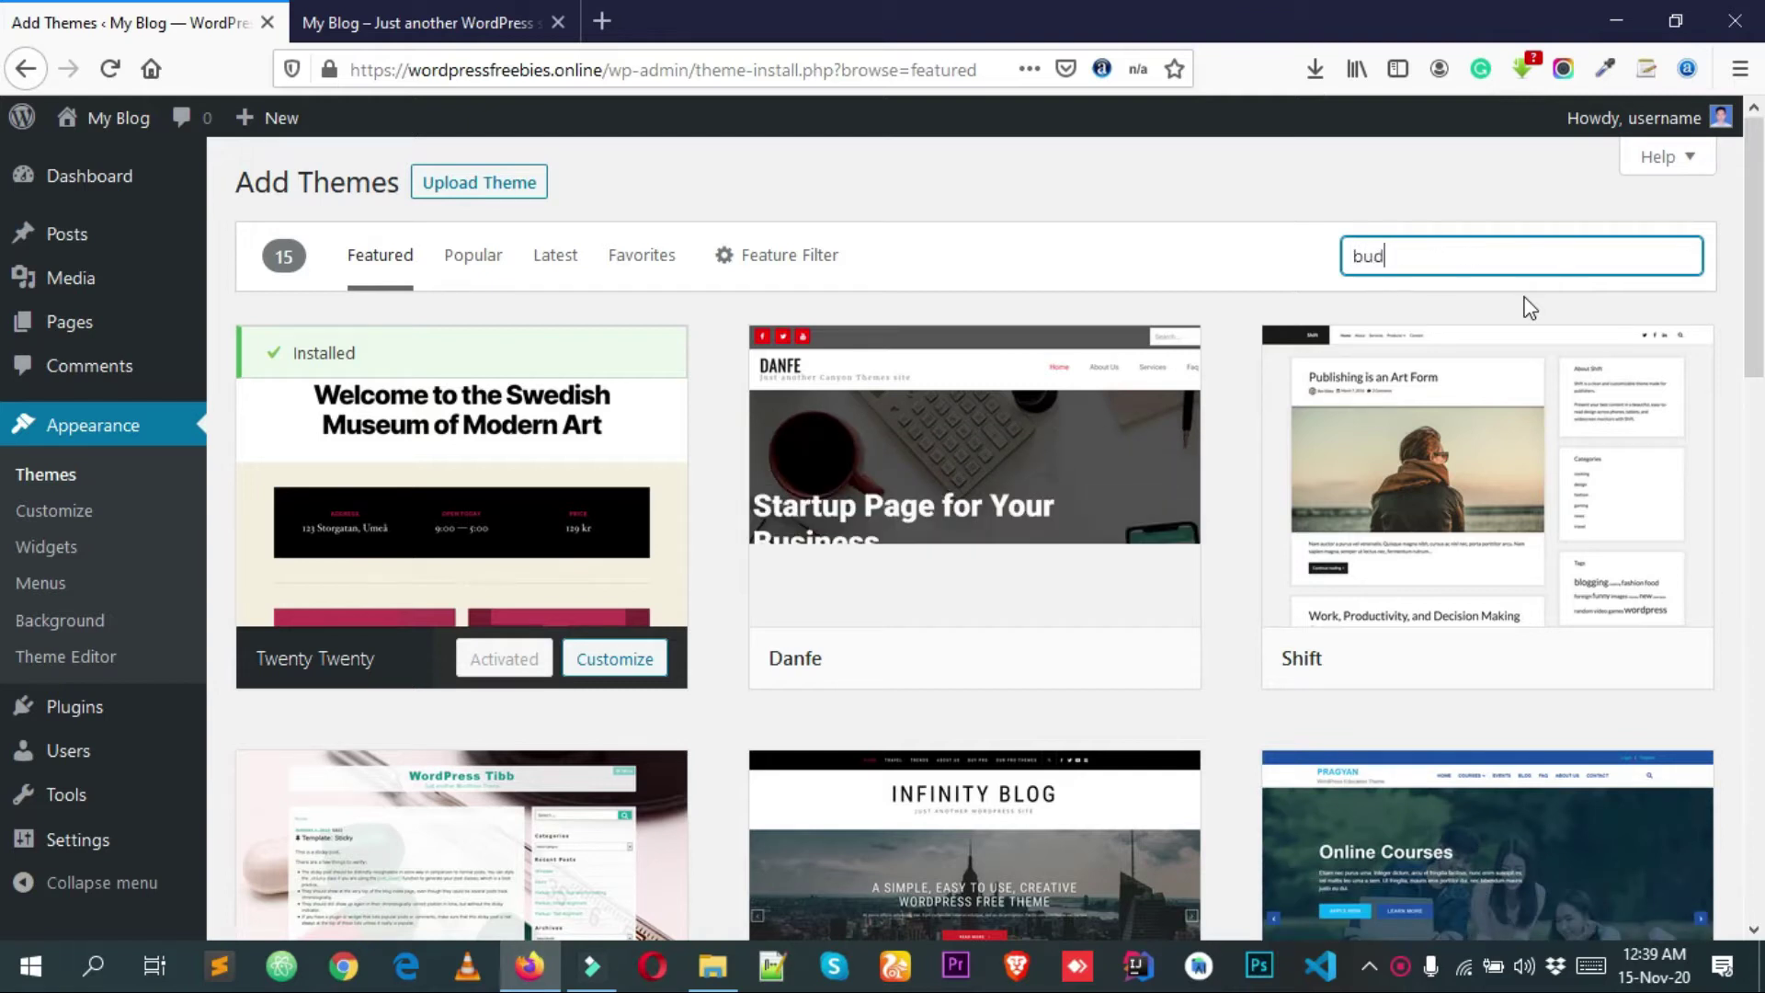
{"action": "type", "text": "dyx"}
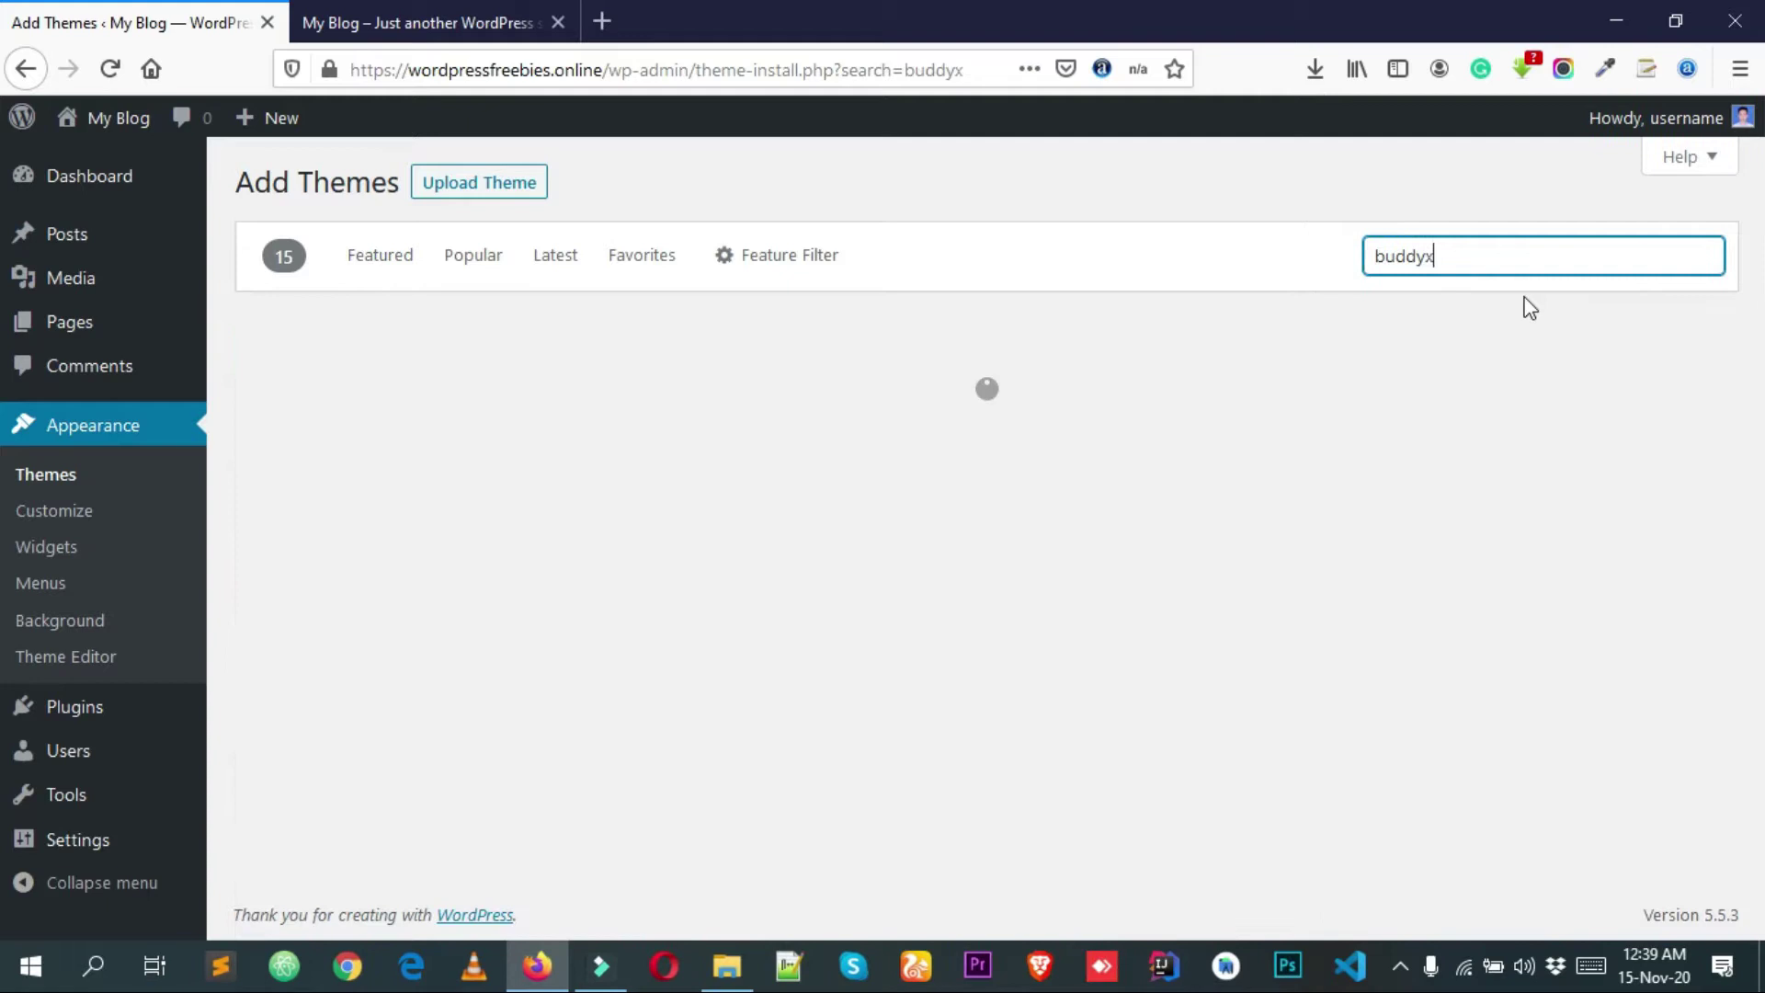
- Install and activate the BuddyX theme, and dismiss the notices on the Themes page
{"action": "mouse_move", "coordinate": [343, 563]}
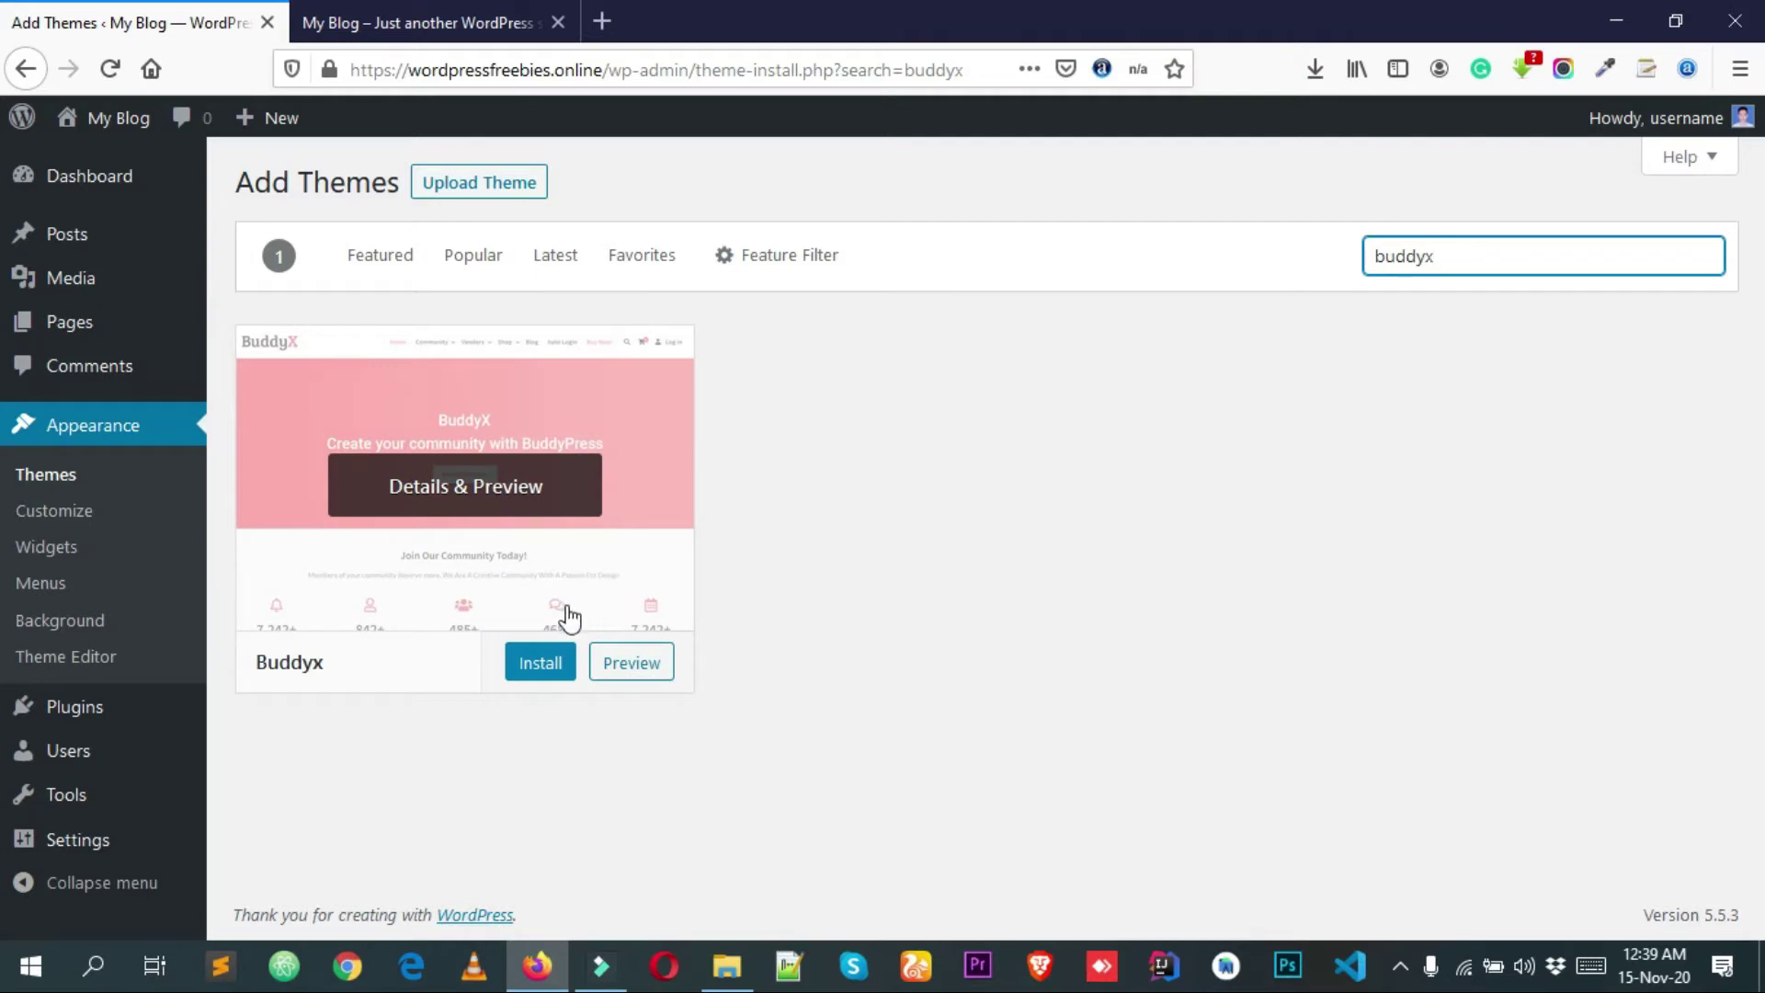
{"action": "left_click", "coordinate": [551, 668]}
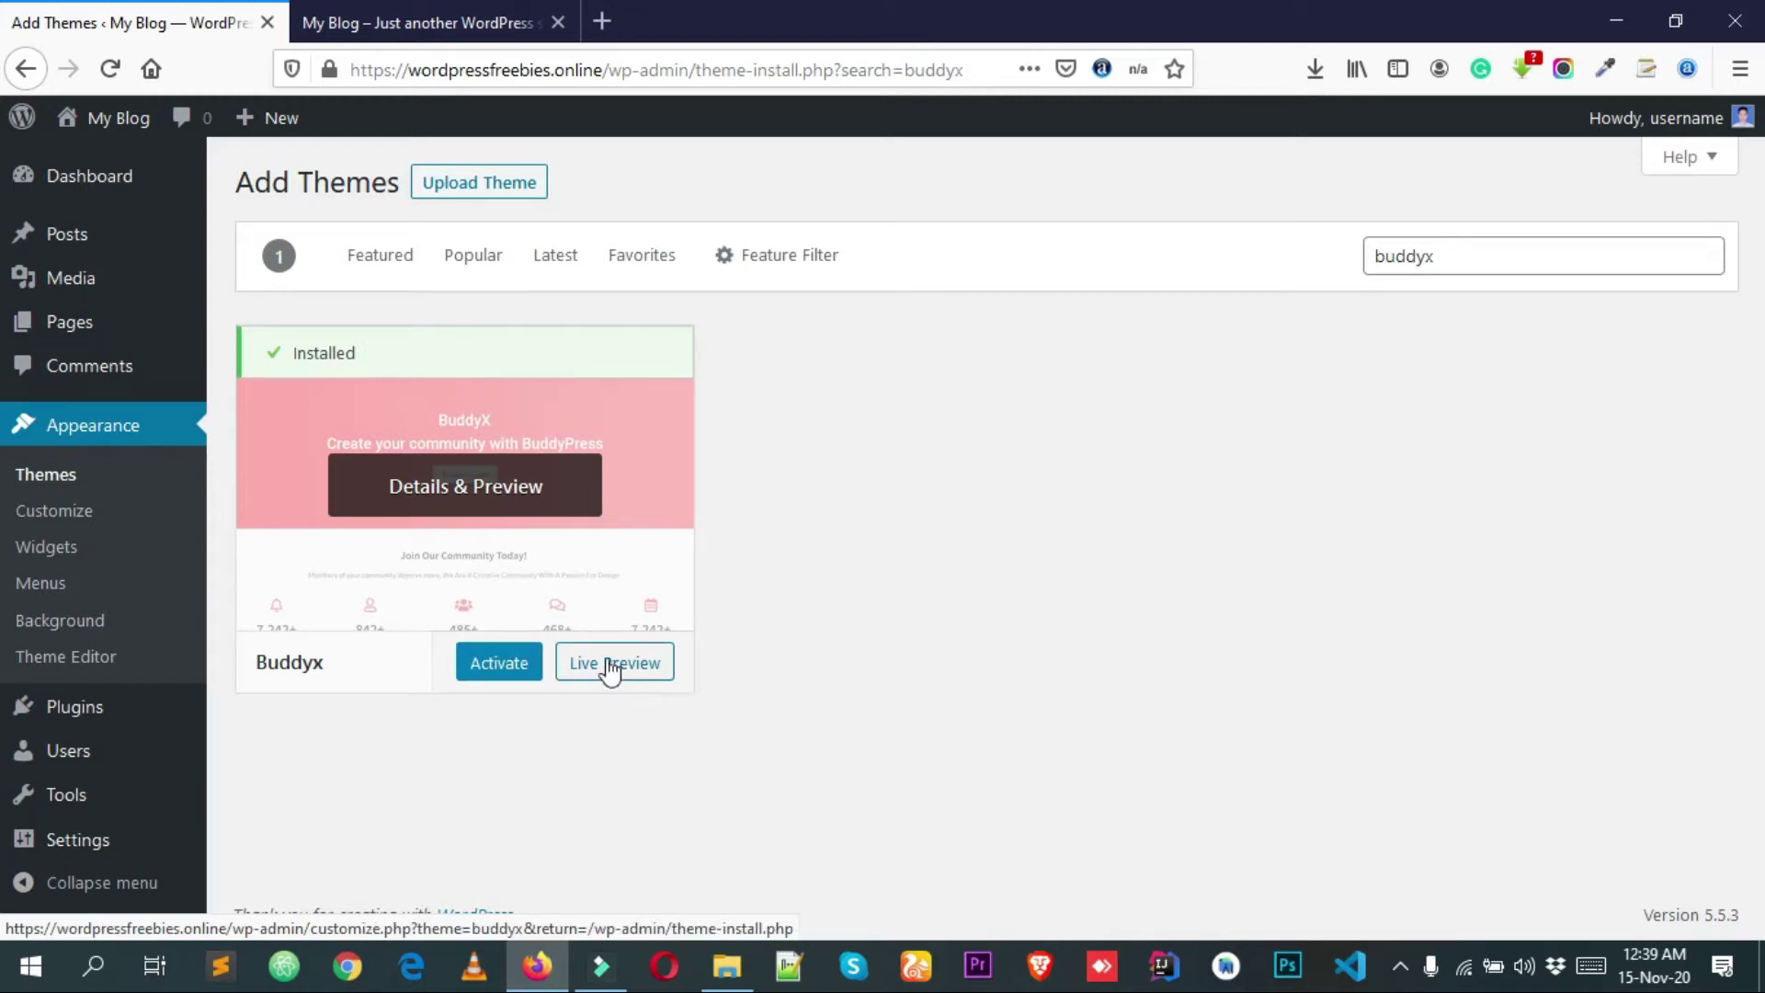
{"action": "left_click", "coordinate": [494, 671]}
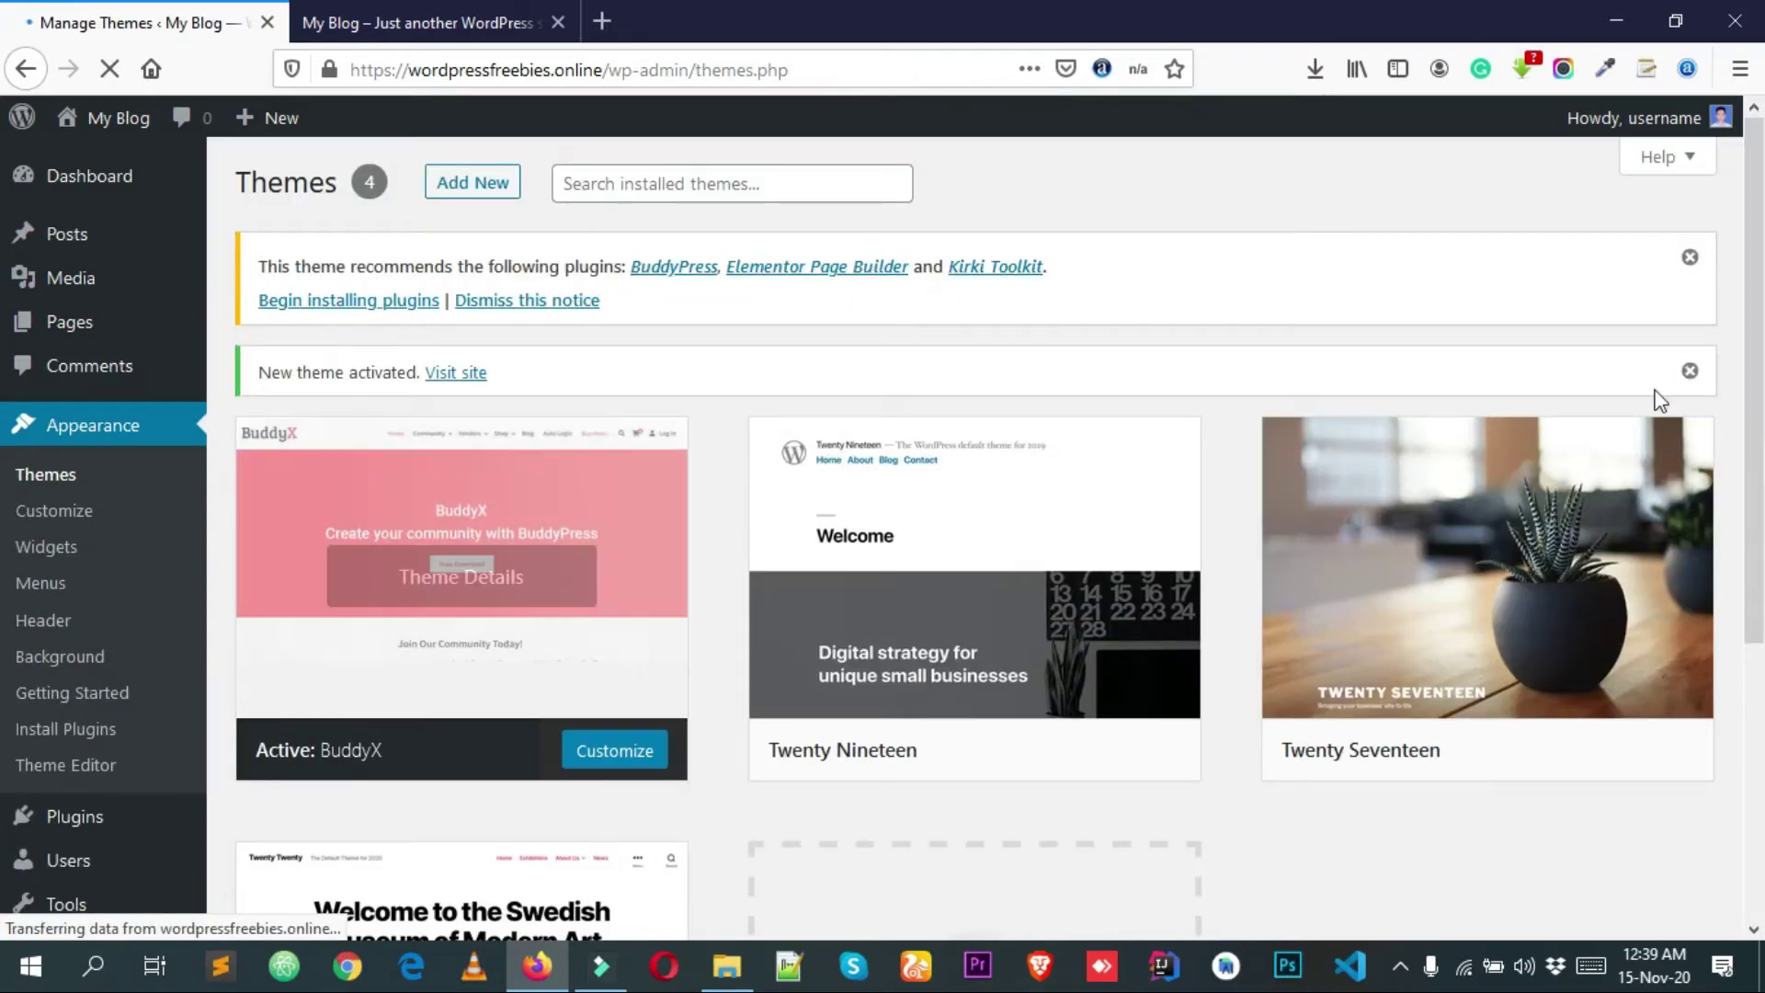
{"action": "left_click", "coordinate": [1690, 261]}
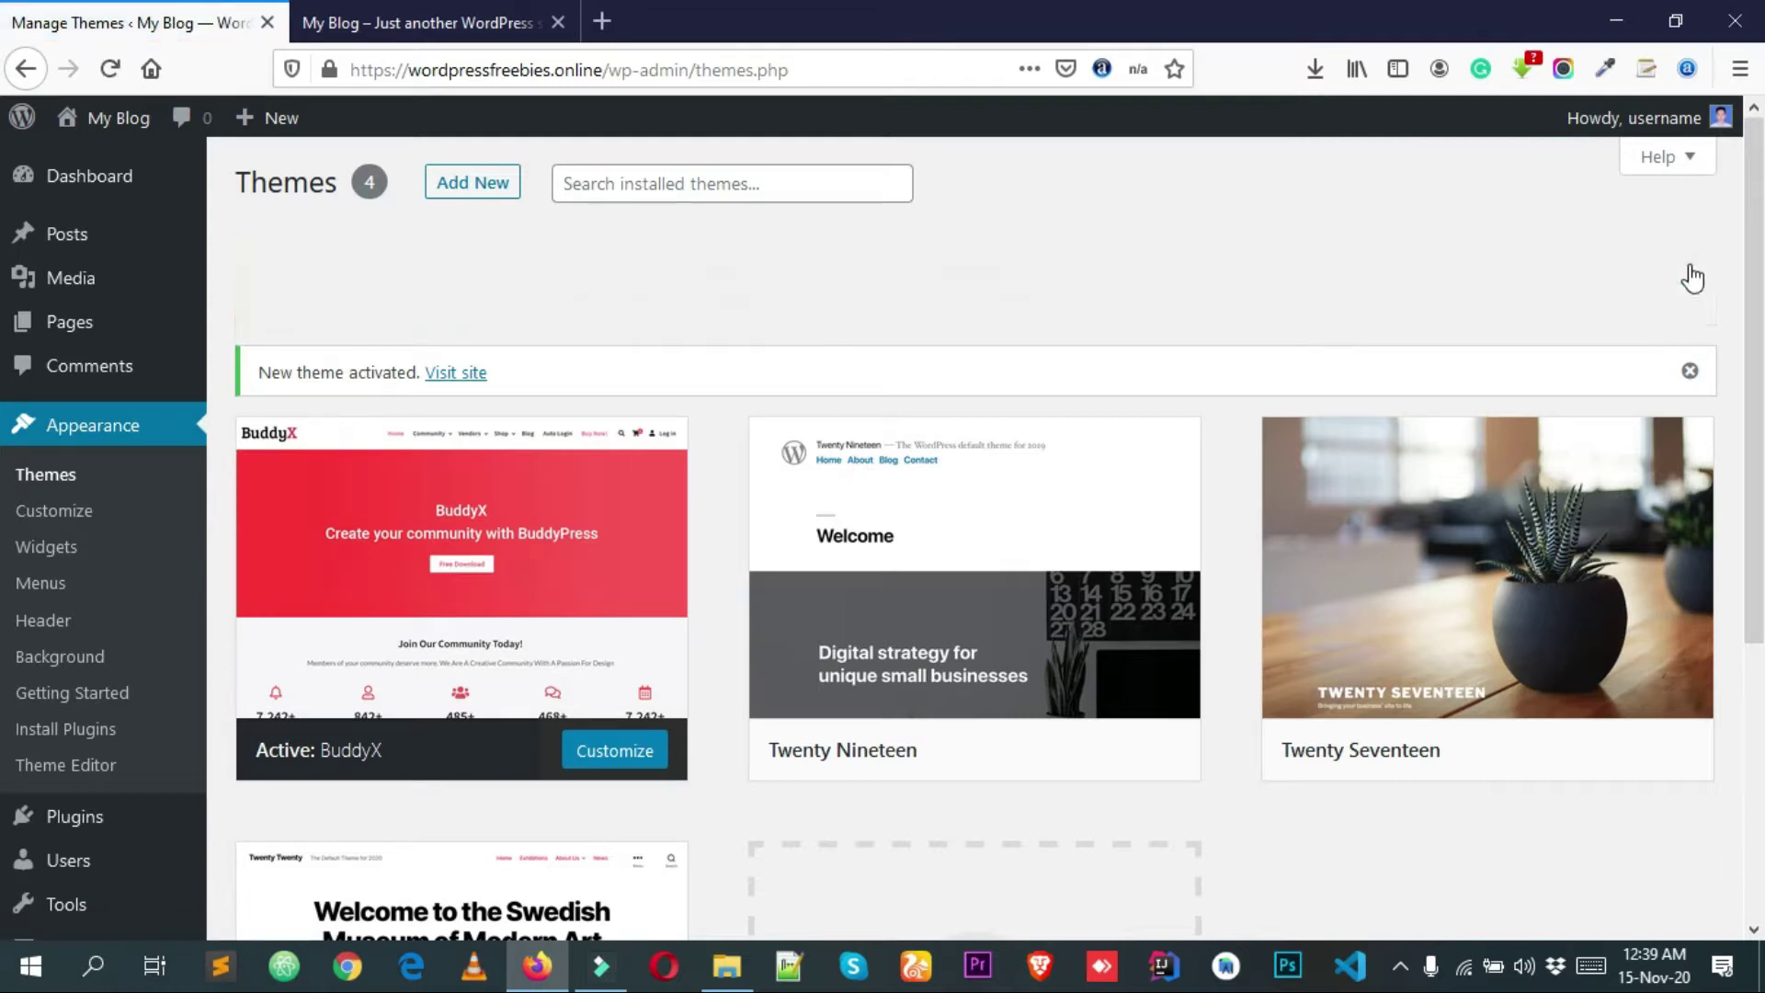
{"action": "left_click", "coordinate": [1690, 263]}
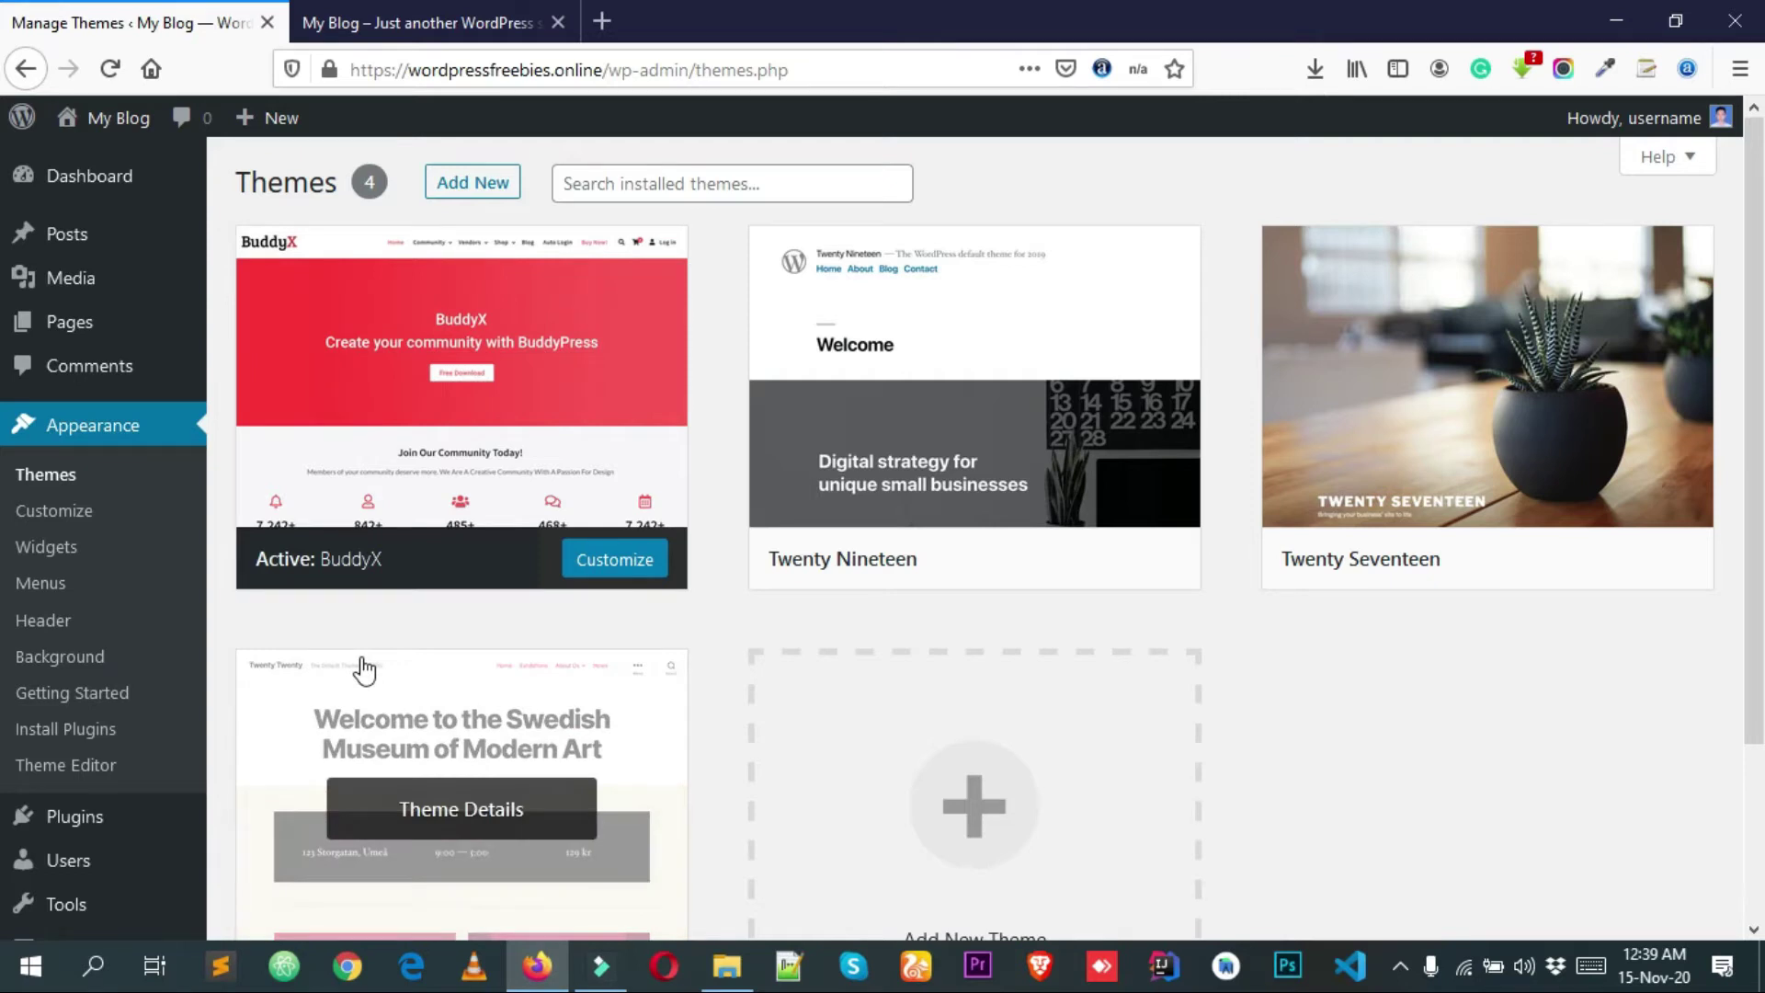
- Open the page for adding new plugins and search for bbpress
{"action": "mouse_move", "coordinate": [86, 824]}
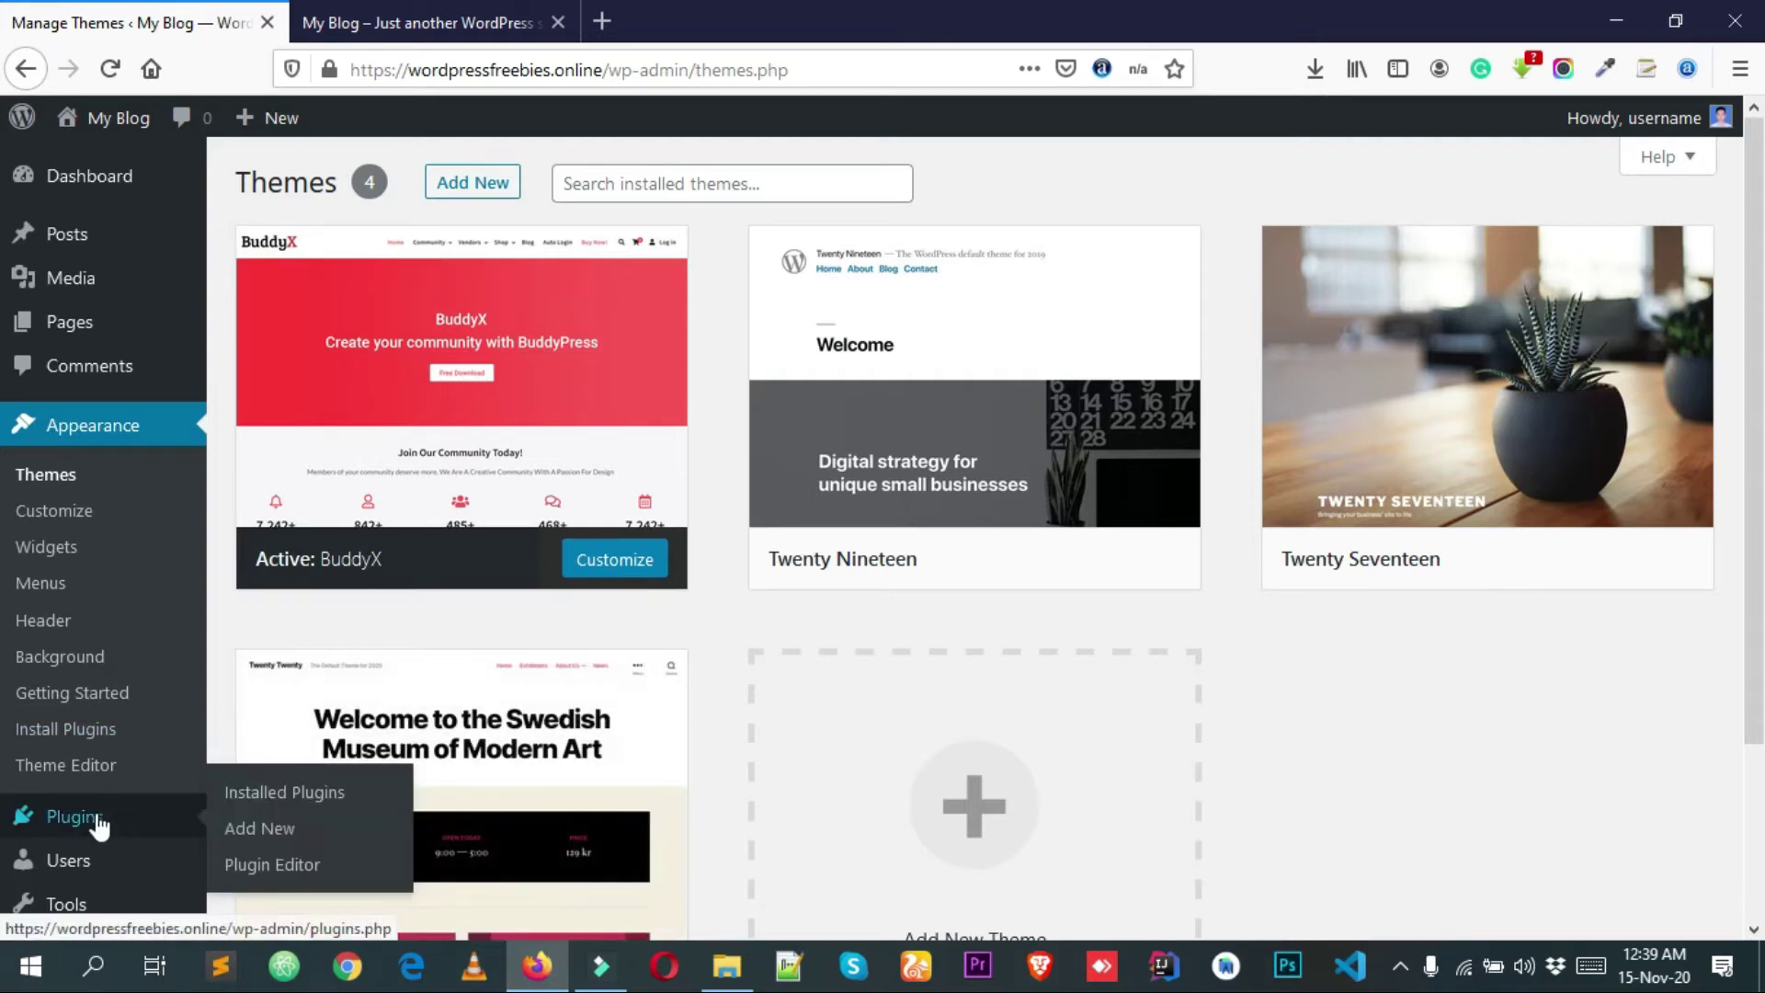
{"action": "left_click", "coordinate": [253, 835]}
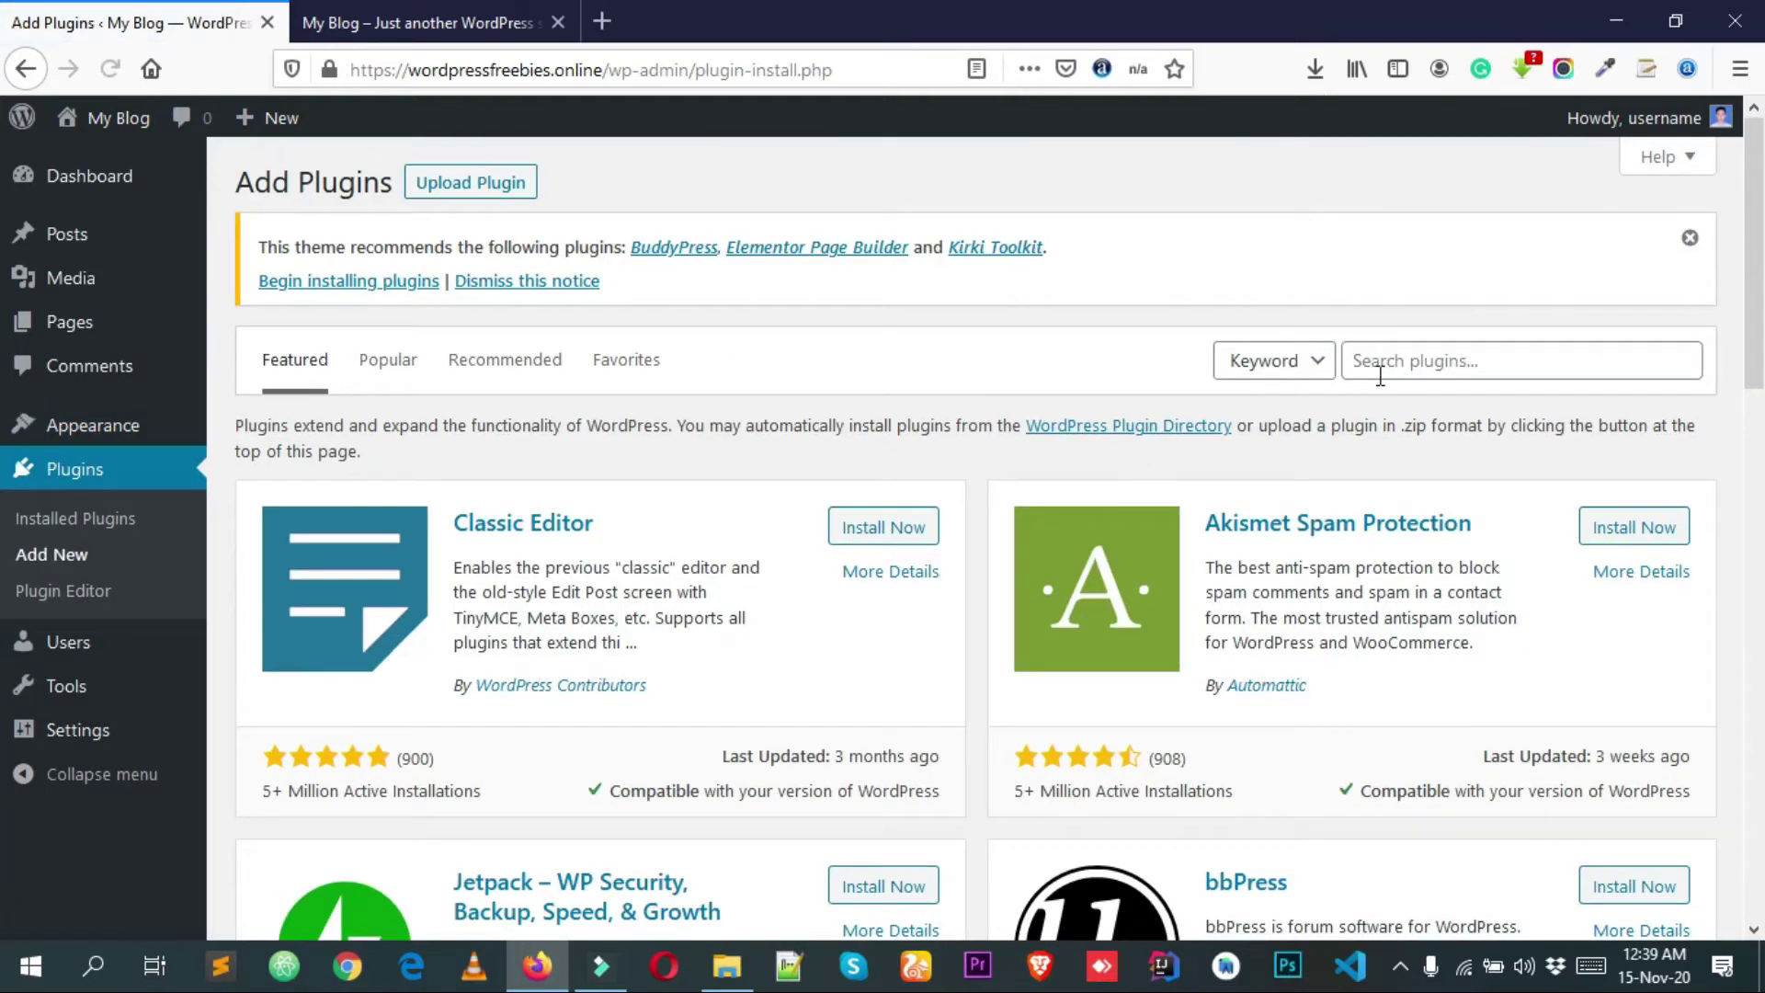
{"action": "left_click", "coordinate": [1411, 368]}
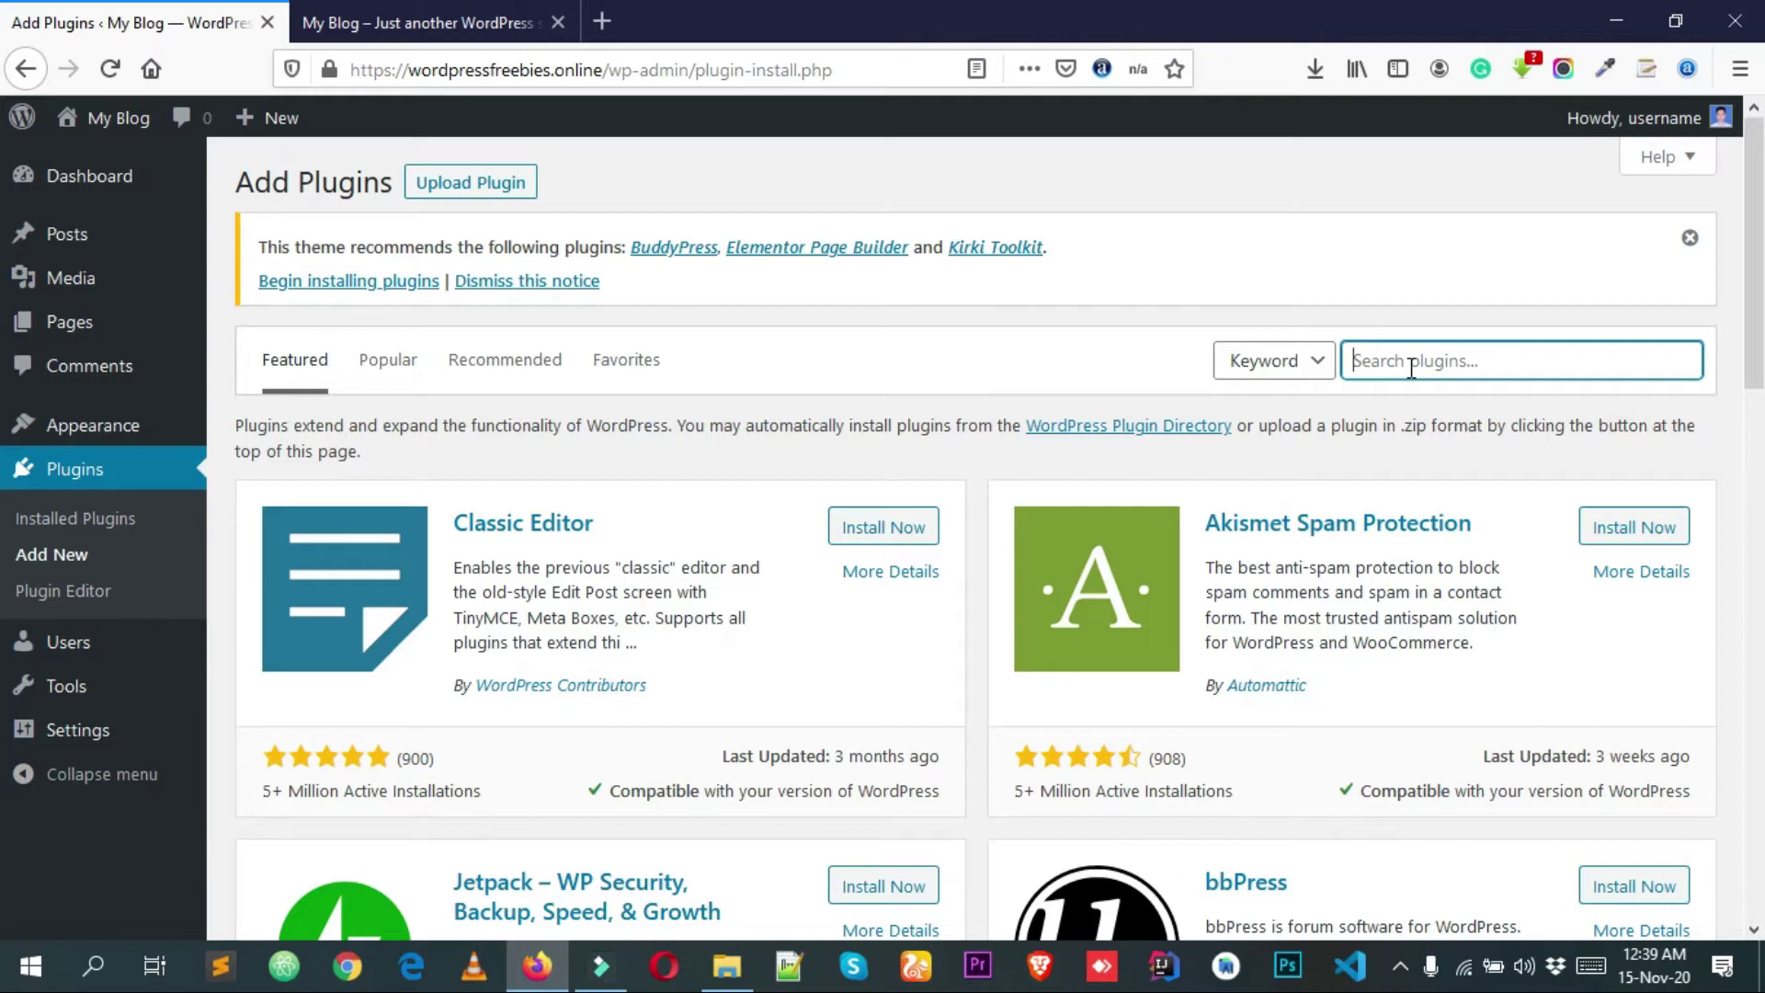
{"action": "type", "text": "bbpress"}
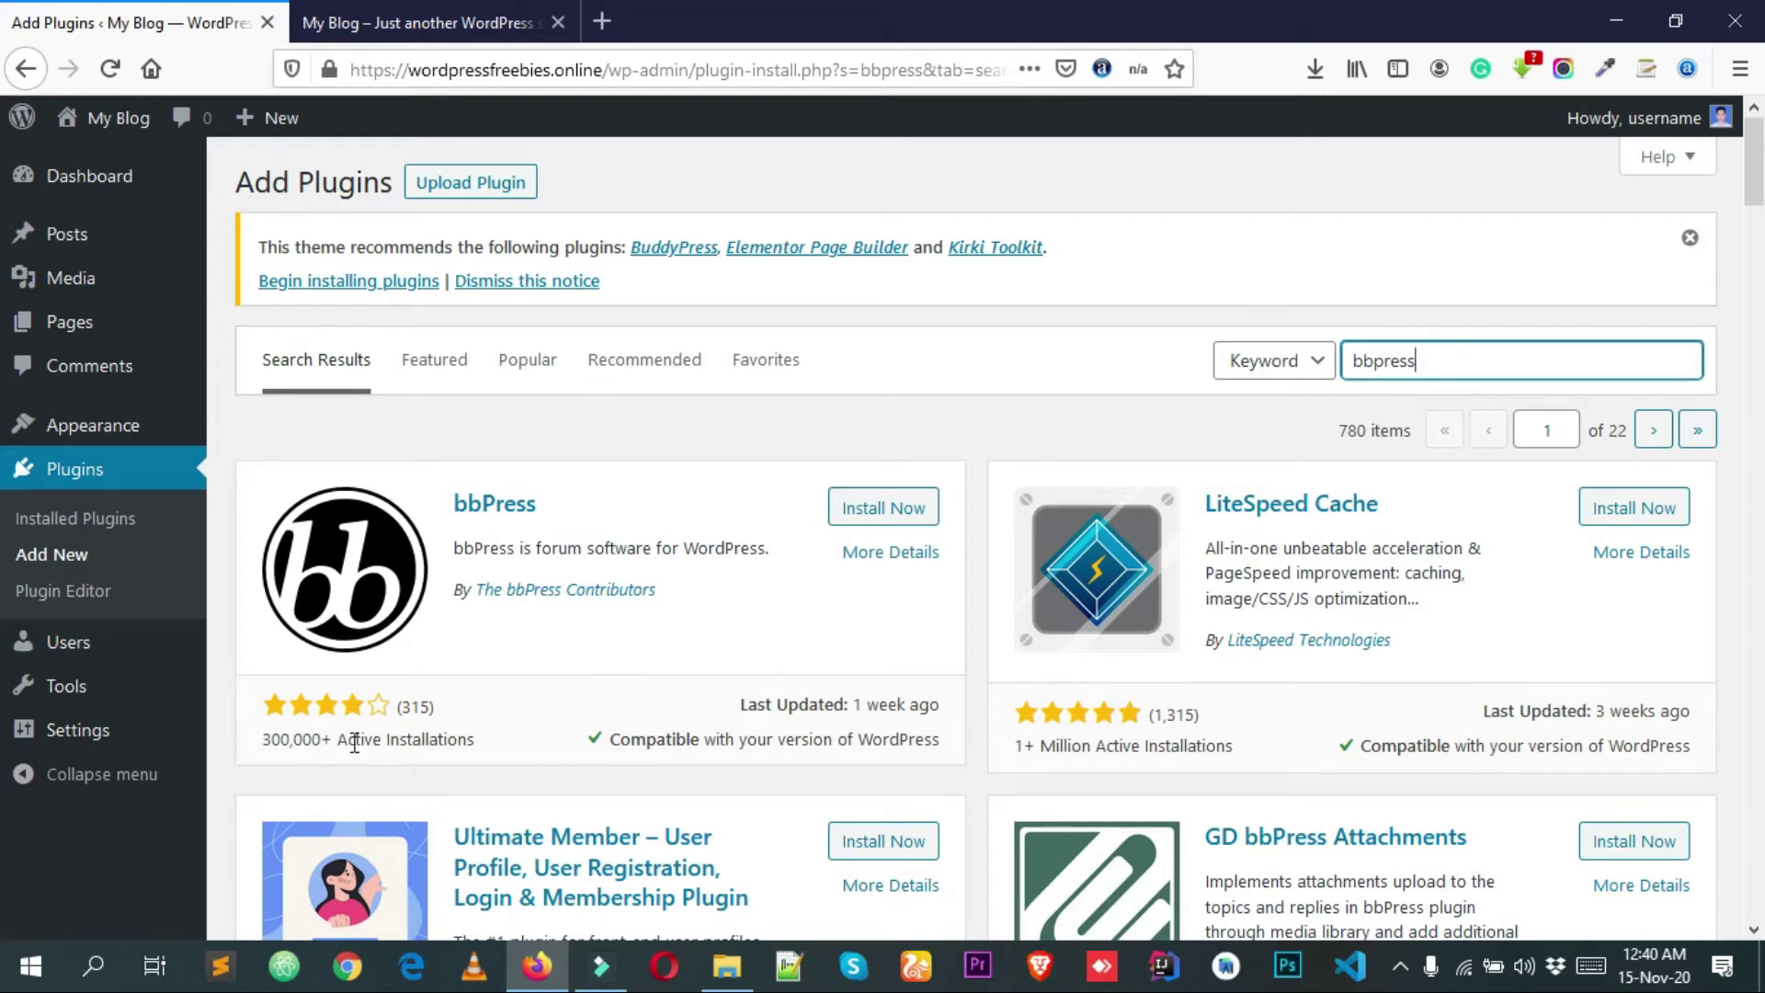
- Install and activate the bbPress forum plugin, and dismiss the theme's recommended-plugins notice
{"action": "left_click", "coordinate": [888, 505]}
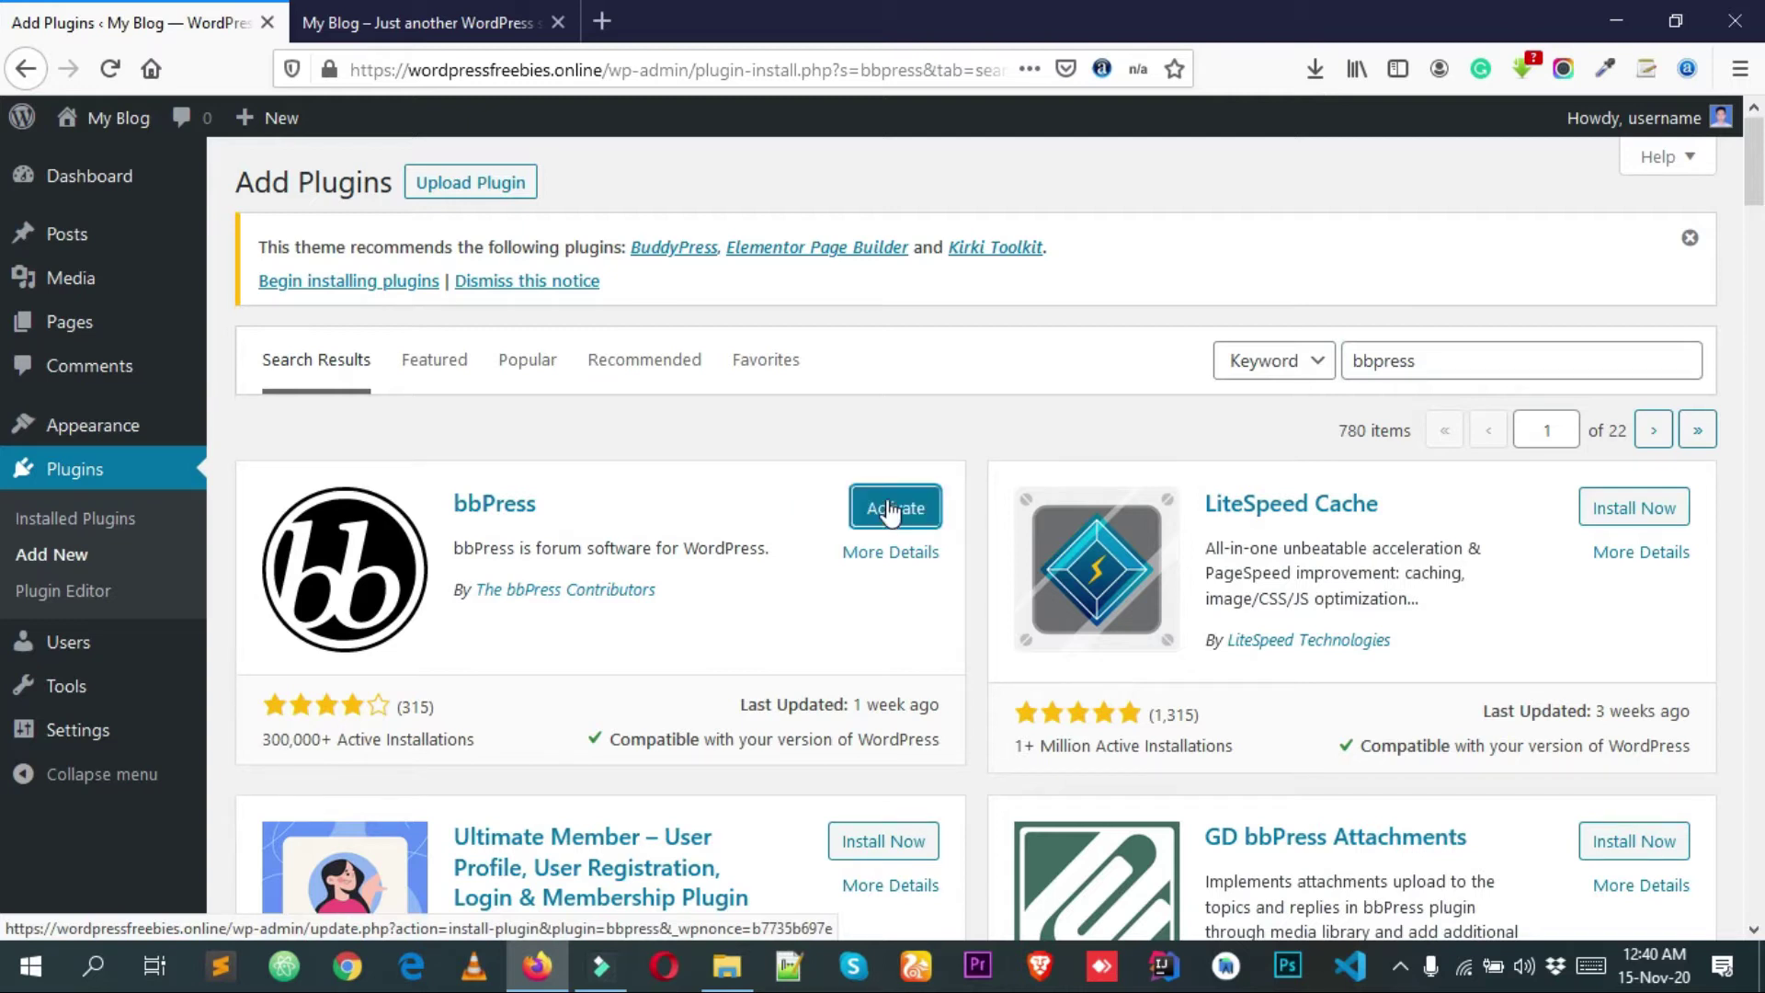
{"action": "left_click", "coordinate": [890, 511]}
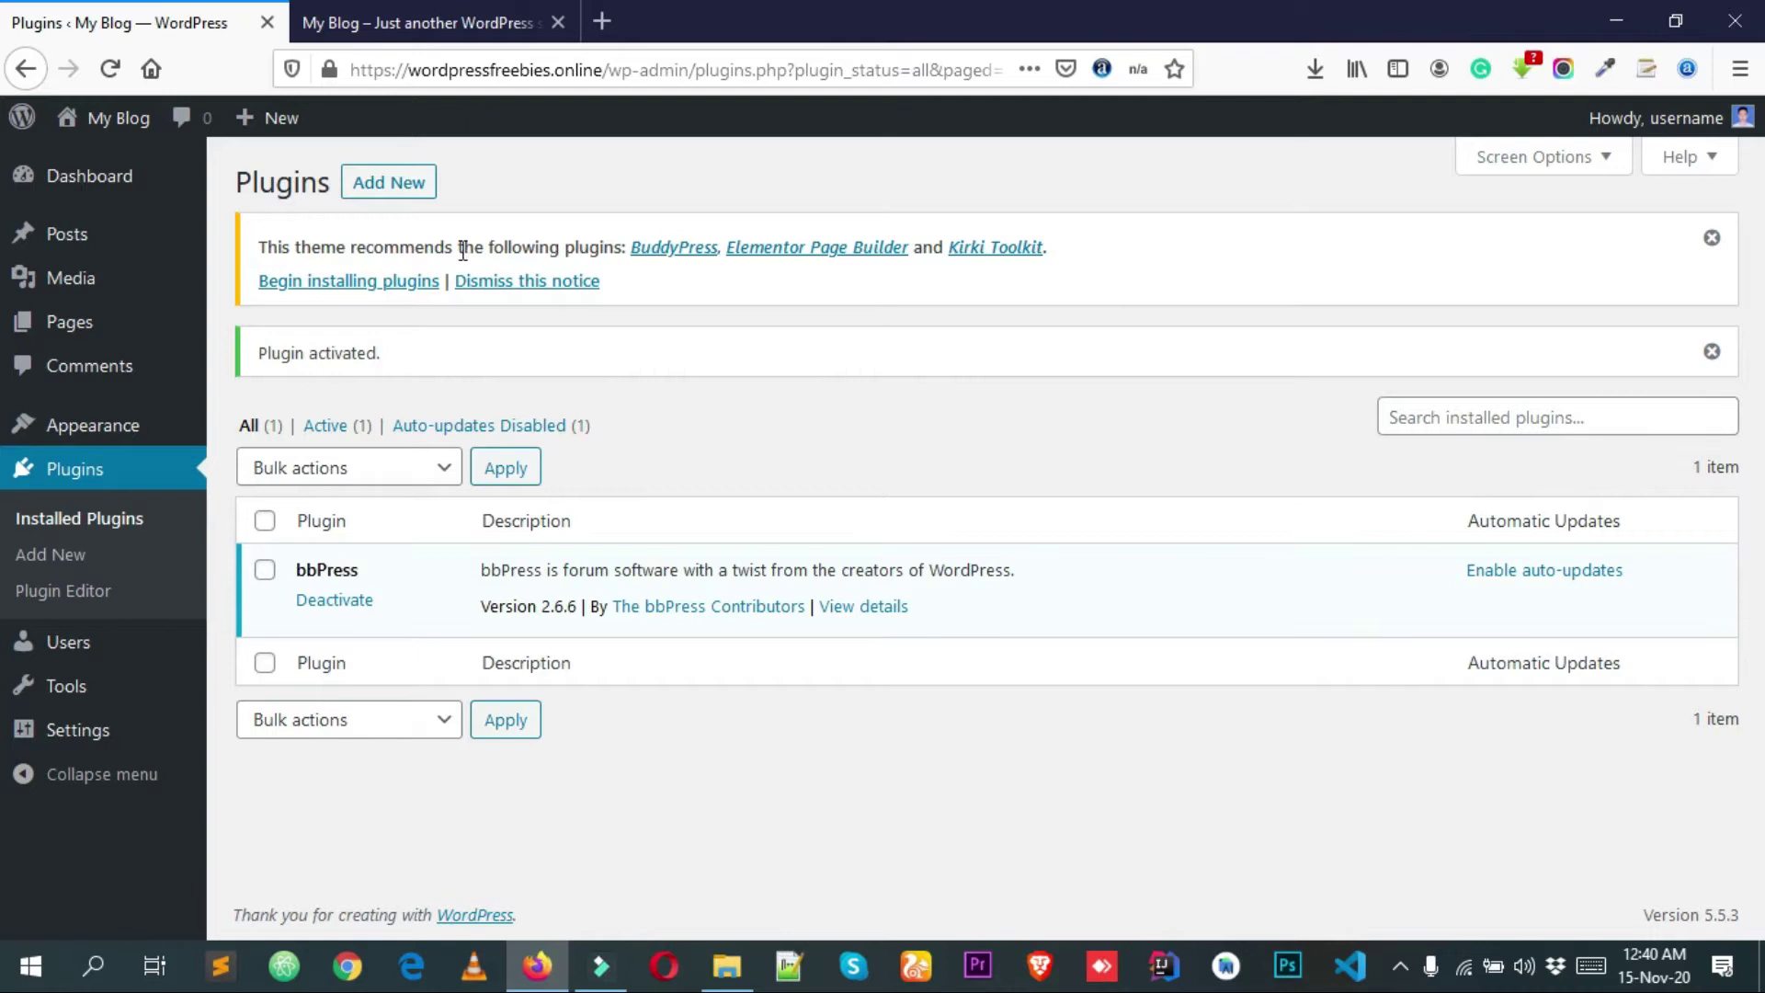
{"action": "left_click", "coordinate": [521, 287]}
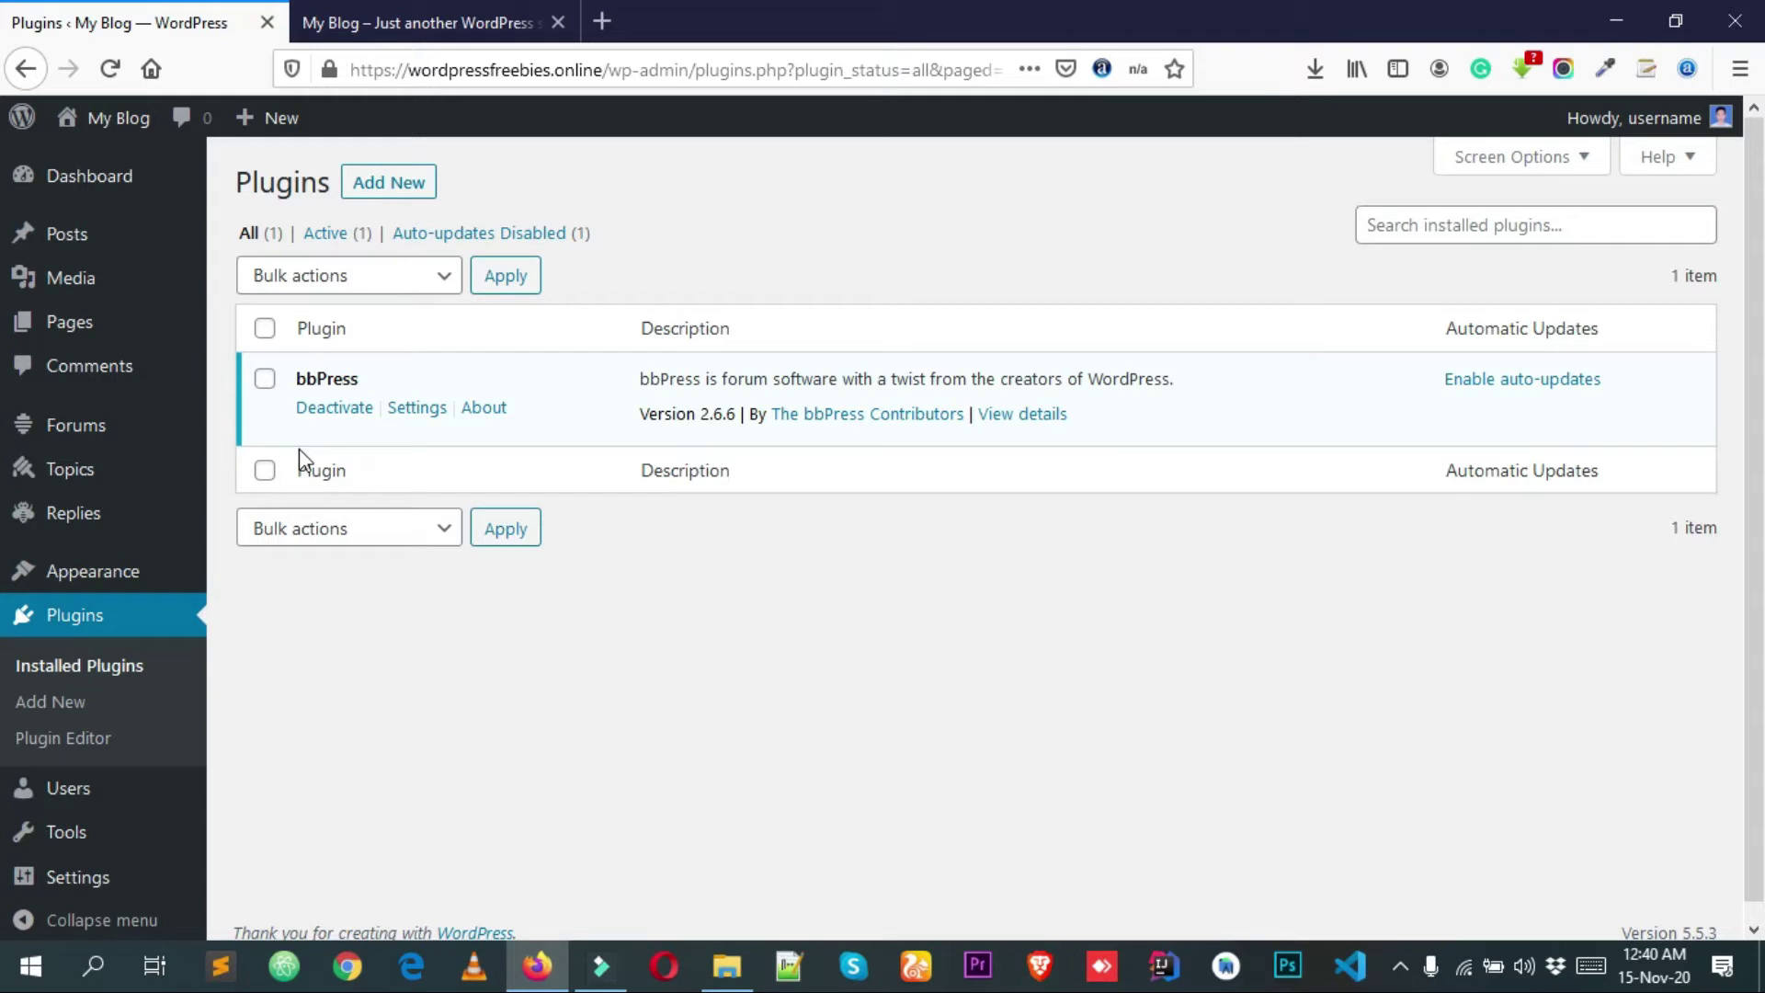
- Start a new bbPress forum and give it the title Elementor
{"action": "mouse_move", "coordinate": [105, 465]}
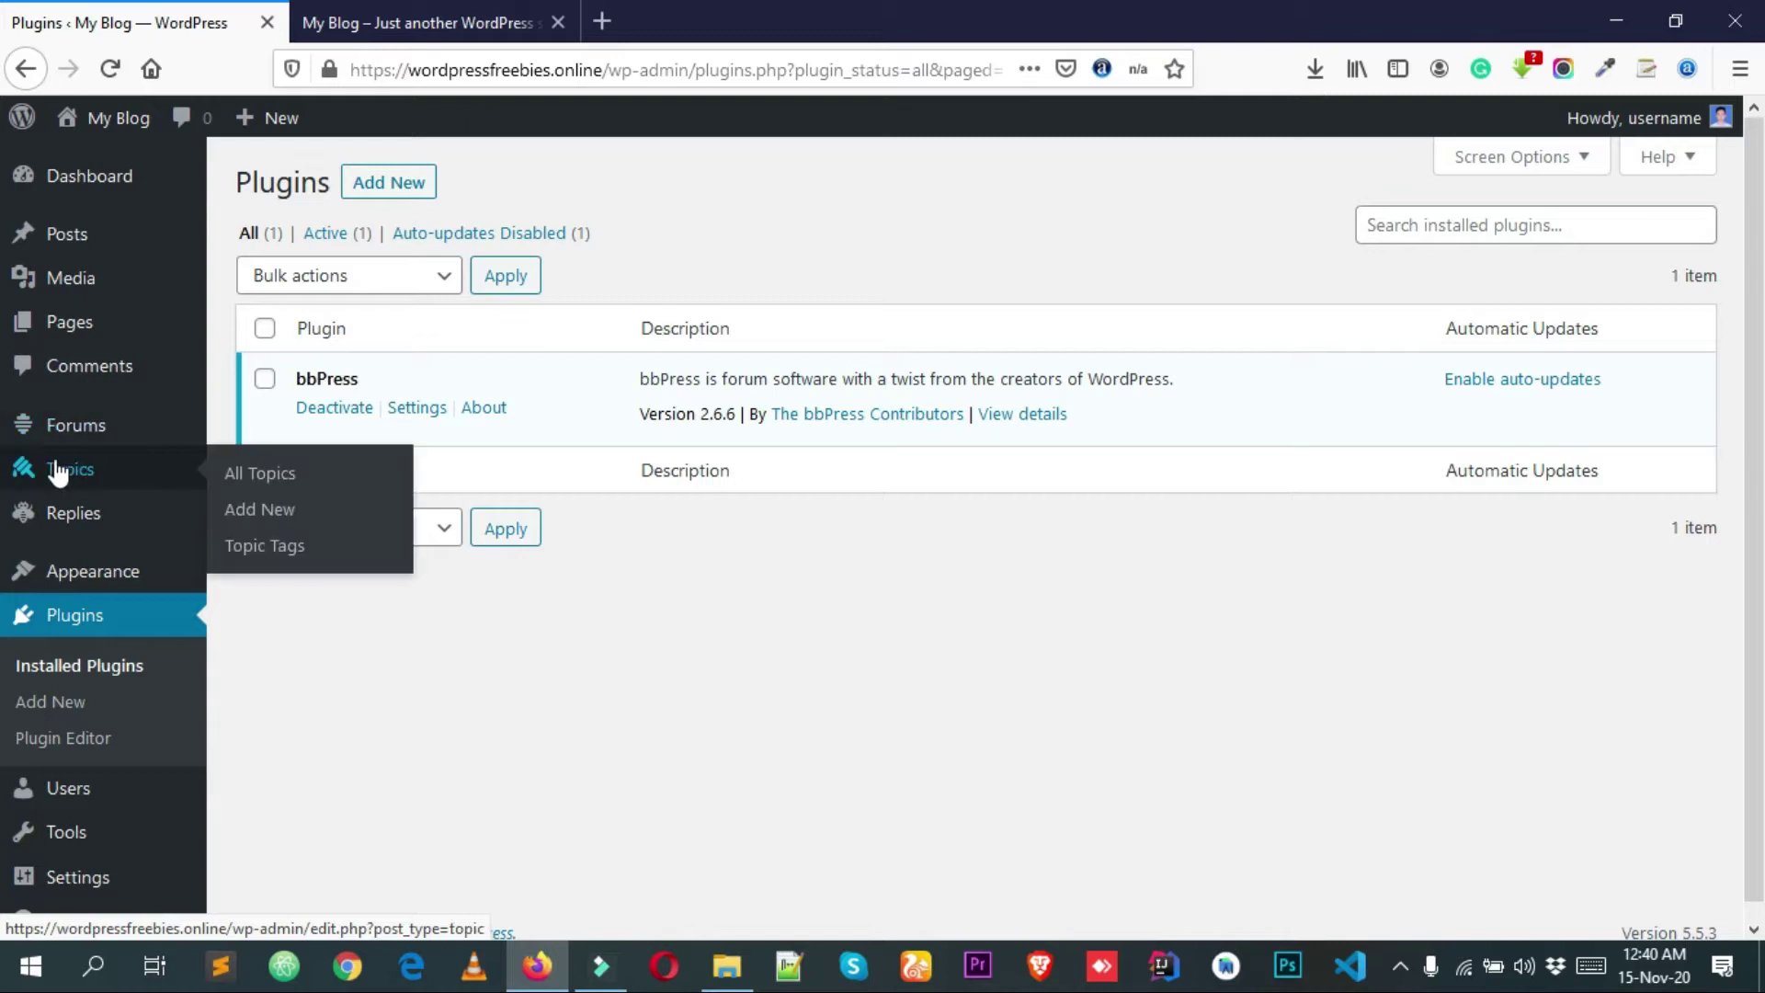
{"action": "mouse_move", "coordinate": [78, 528]}
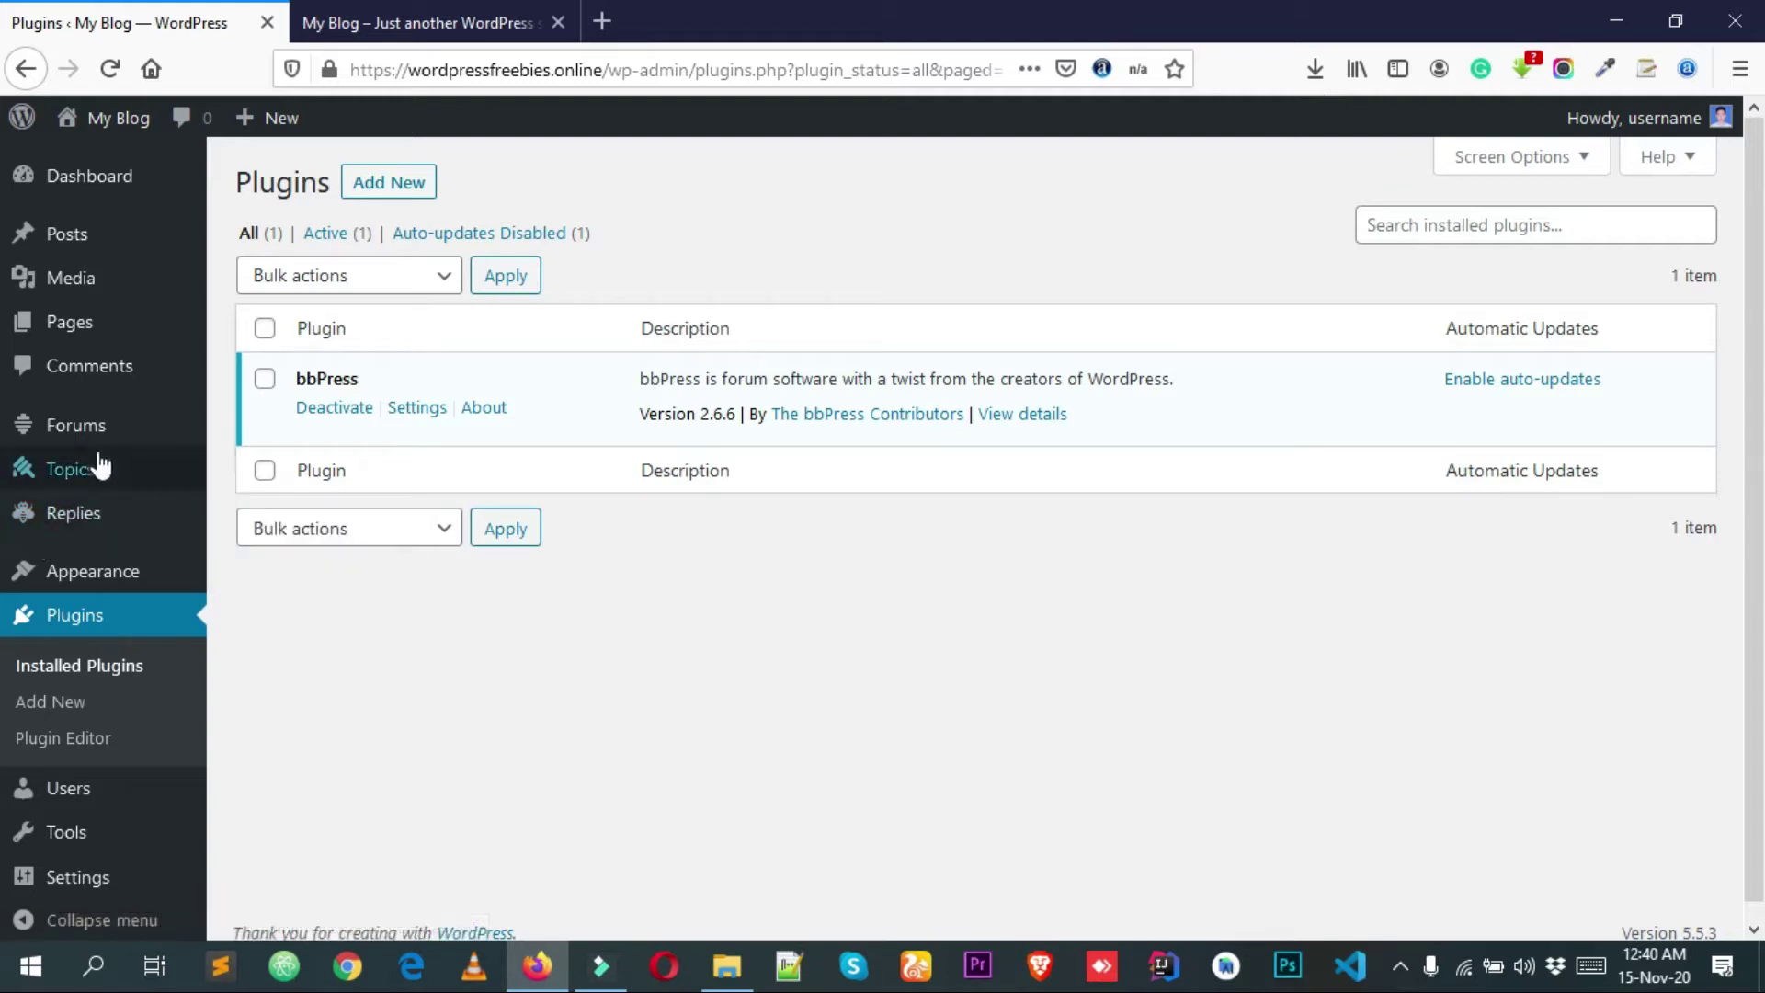
{"action": "mouse_move", "coordinate": [50, 421]}
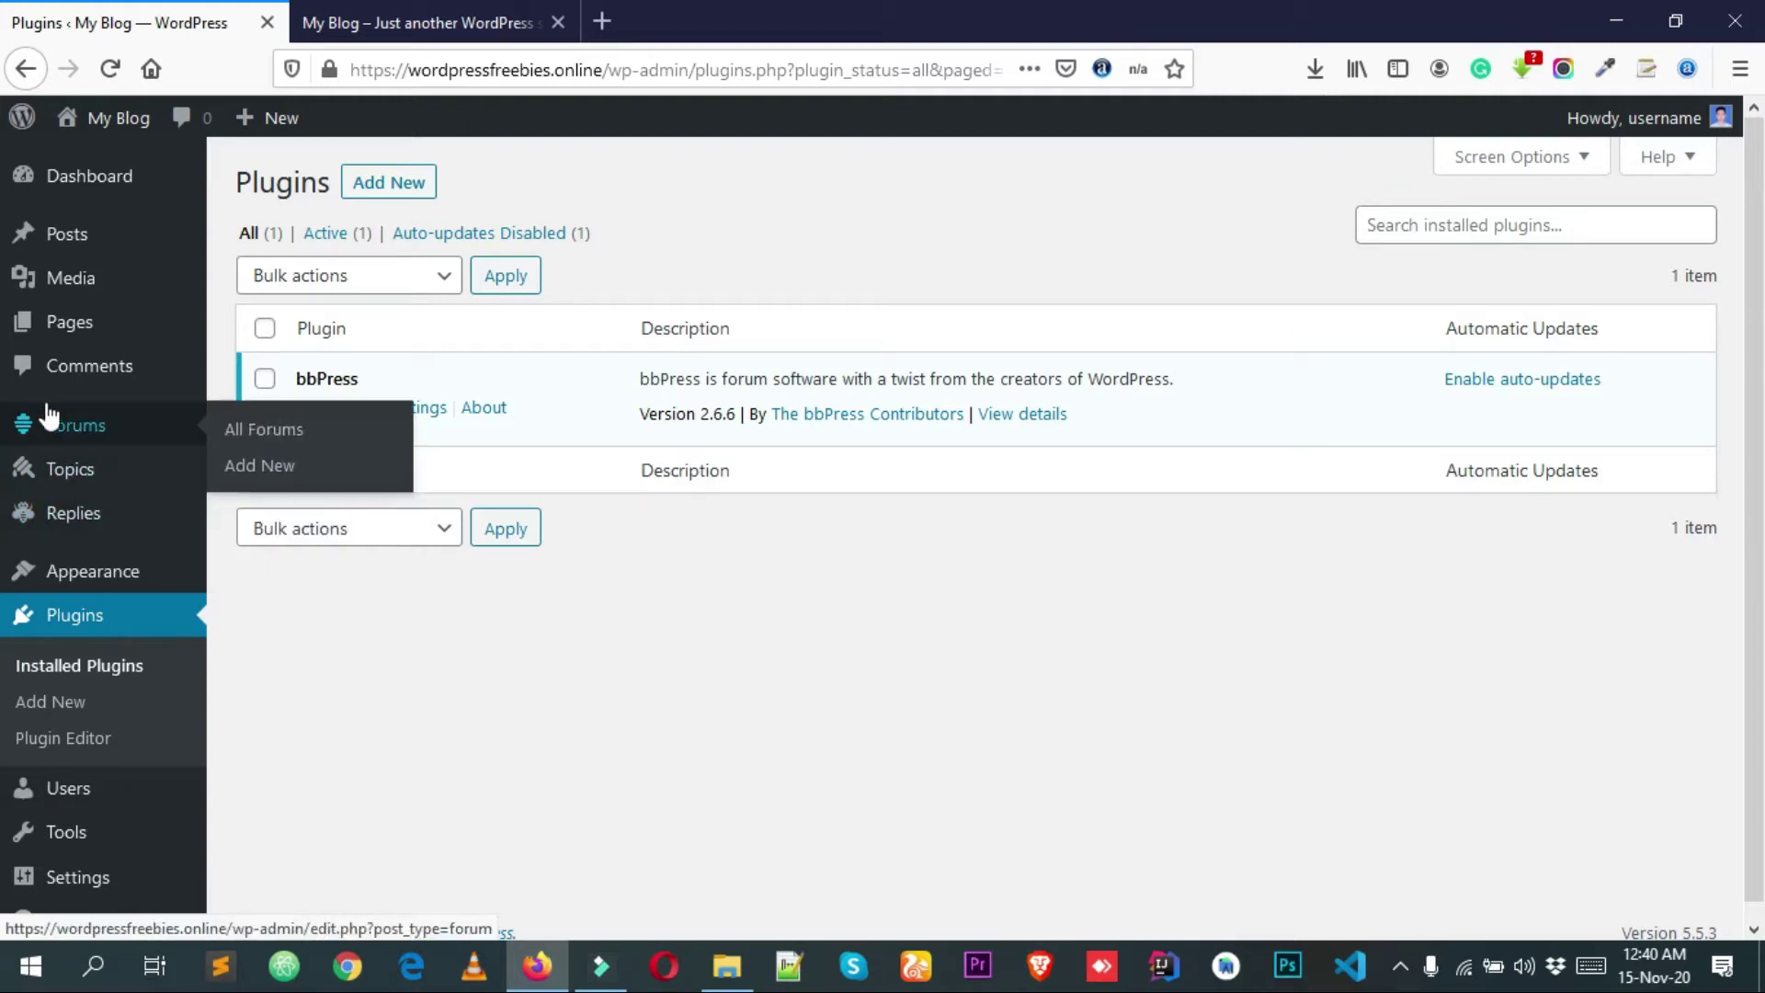
{"action": "left_click", "coordinate": [99, 434]}
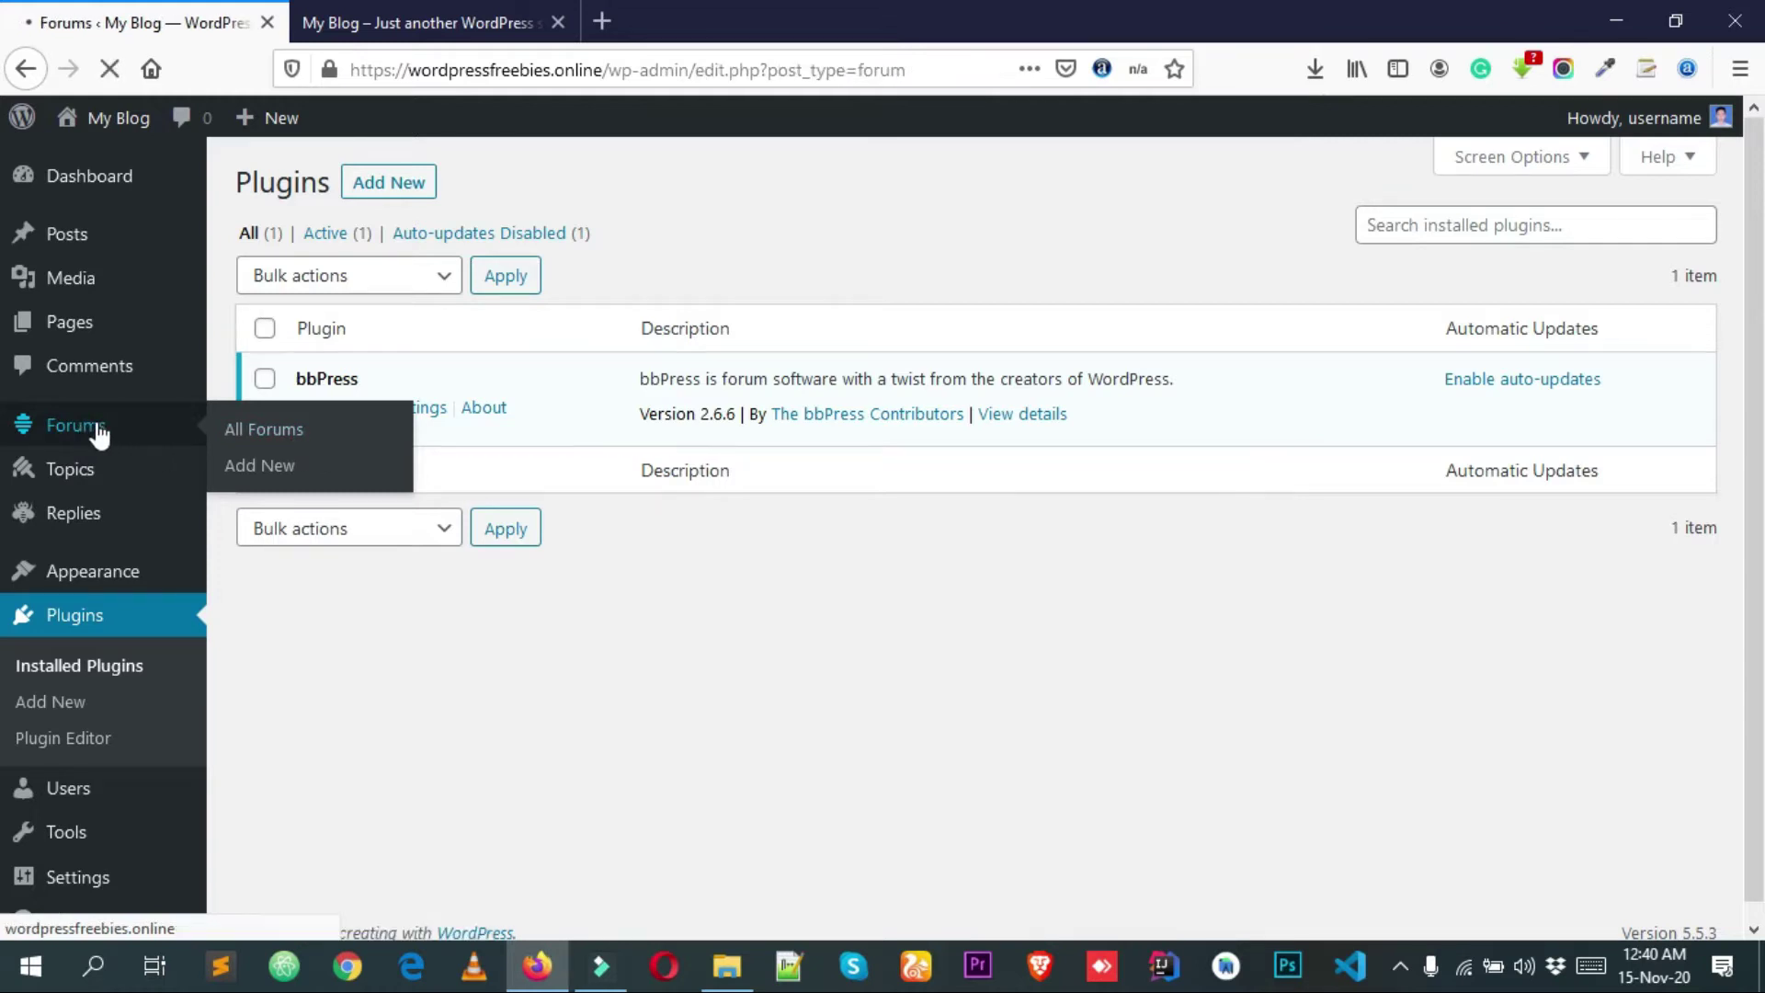
{"action": "left_click", "coordinate": [380, 191]}
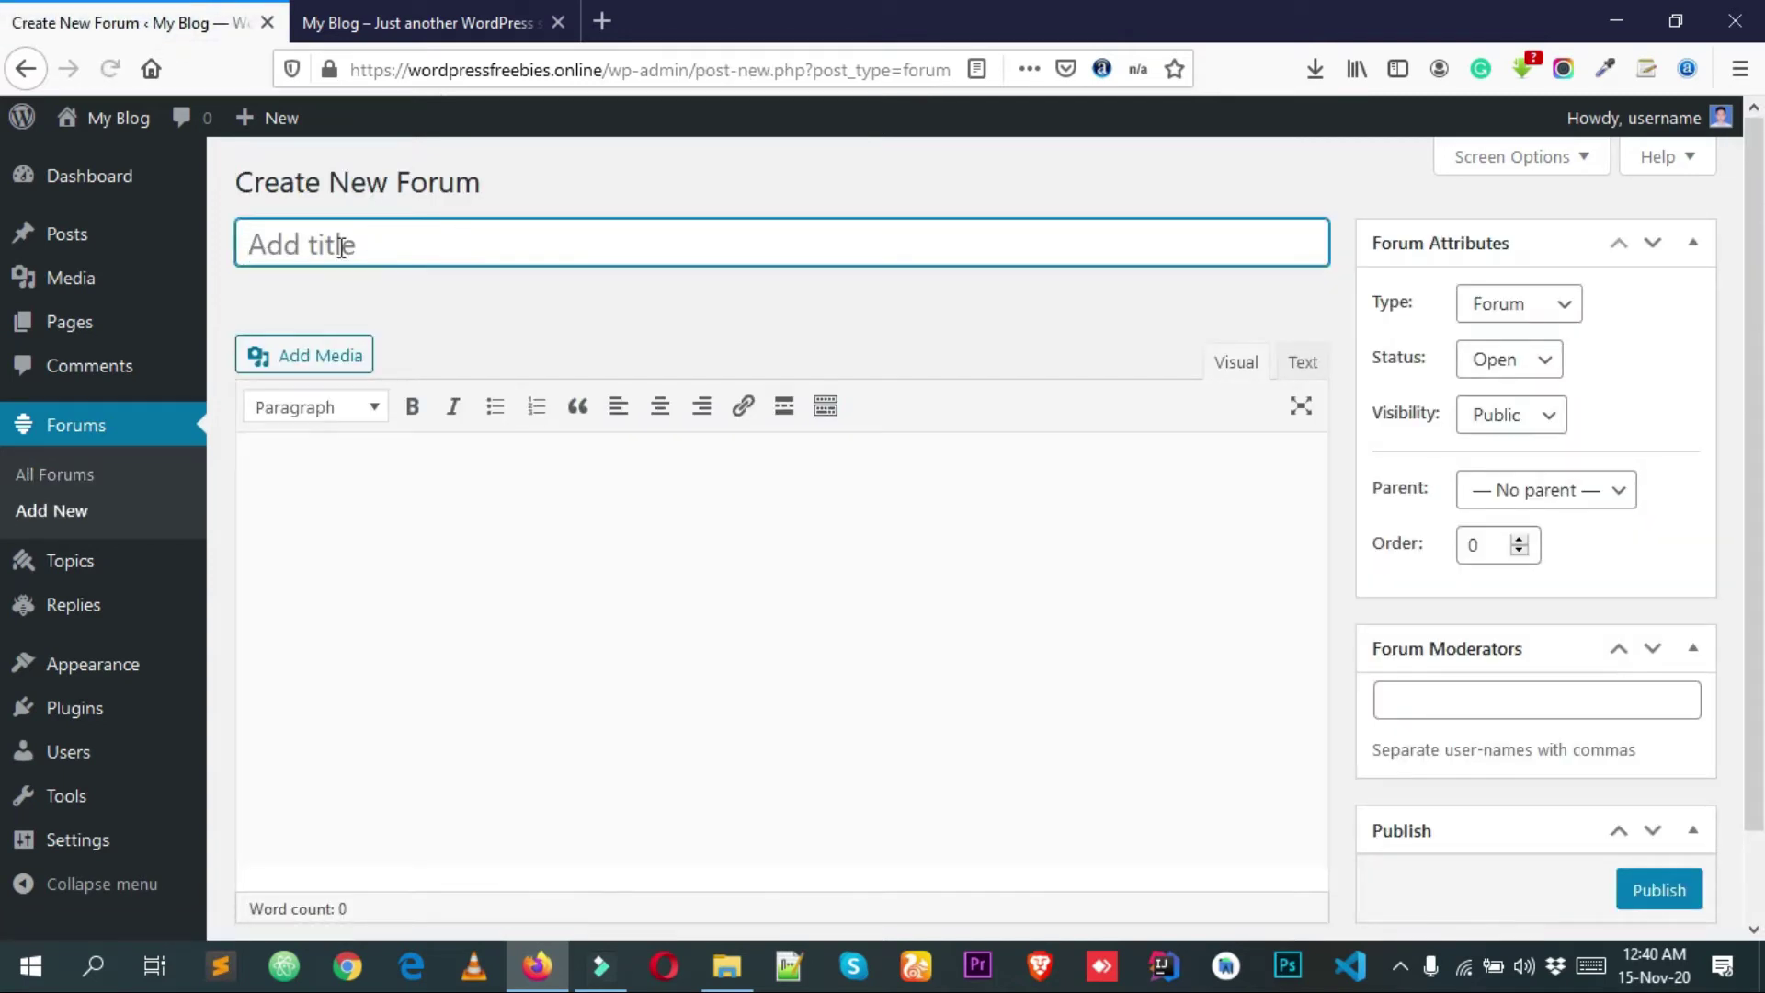
{"action": "type", "text": "El"}
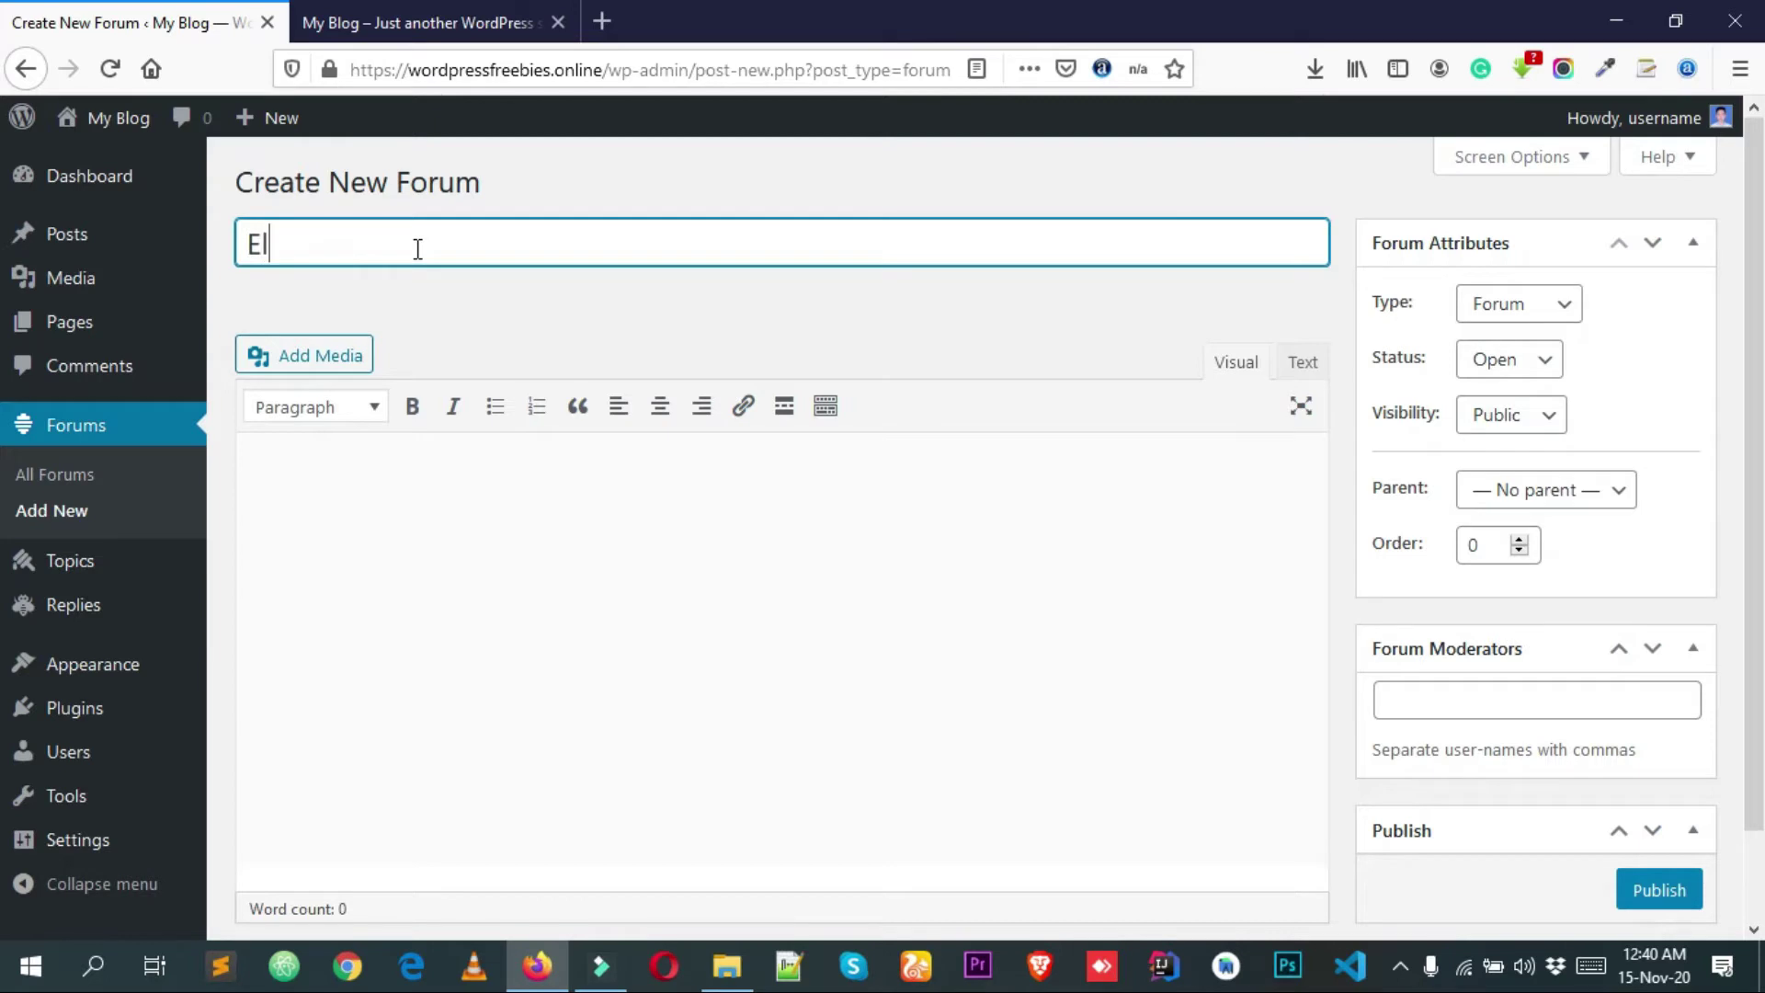
{"action": "type", "text": "ementor"}
{"action": "scroll", "coordinate": [477, 477], "scroll_direction": "down", "scroll_amount": 1}
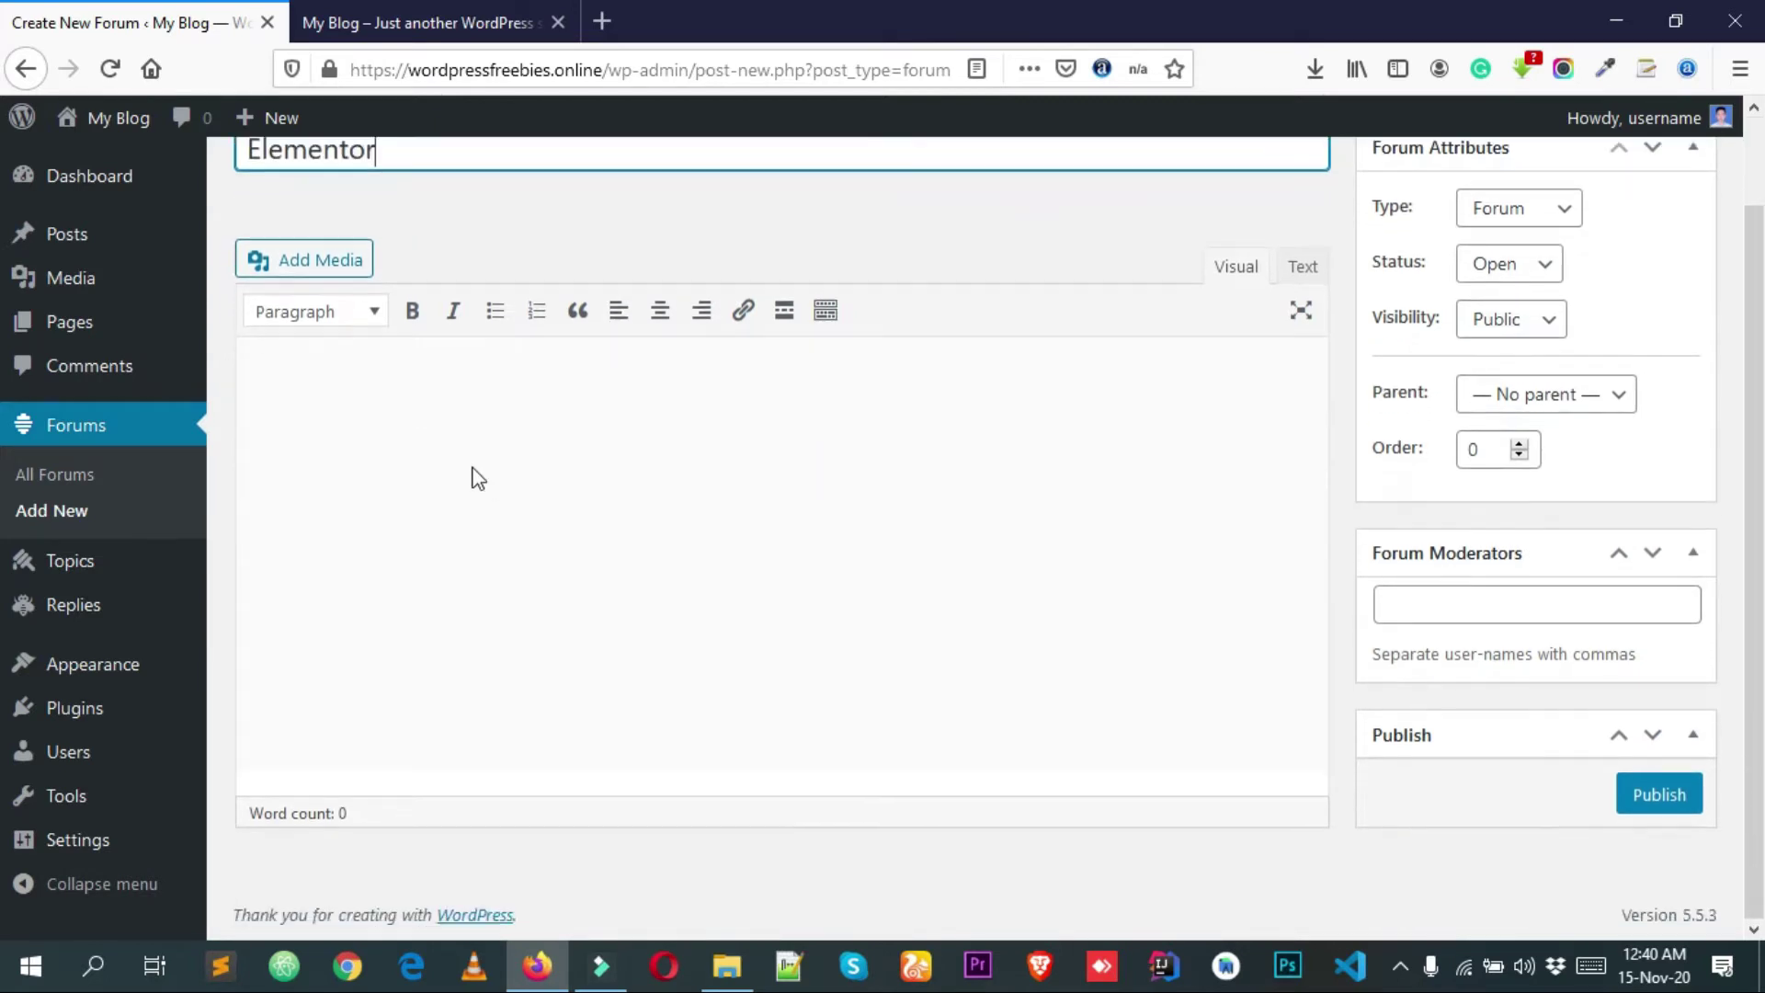
{"action": "left_click", "coordinate": [410, 421]}
{"action": "type", "text": "https://wordpressfreebies.online/forums/"}
{"action": "key", "text": "ctrl+z"}
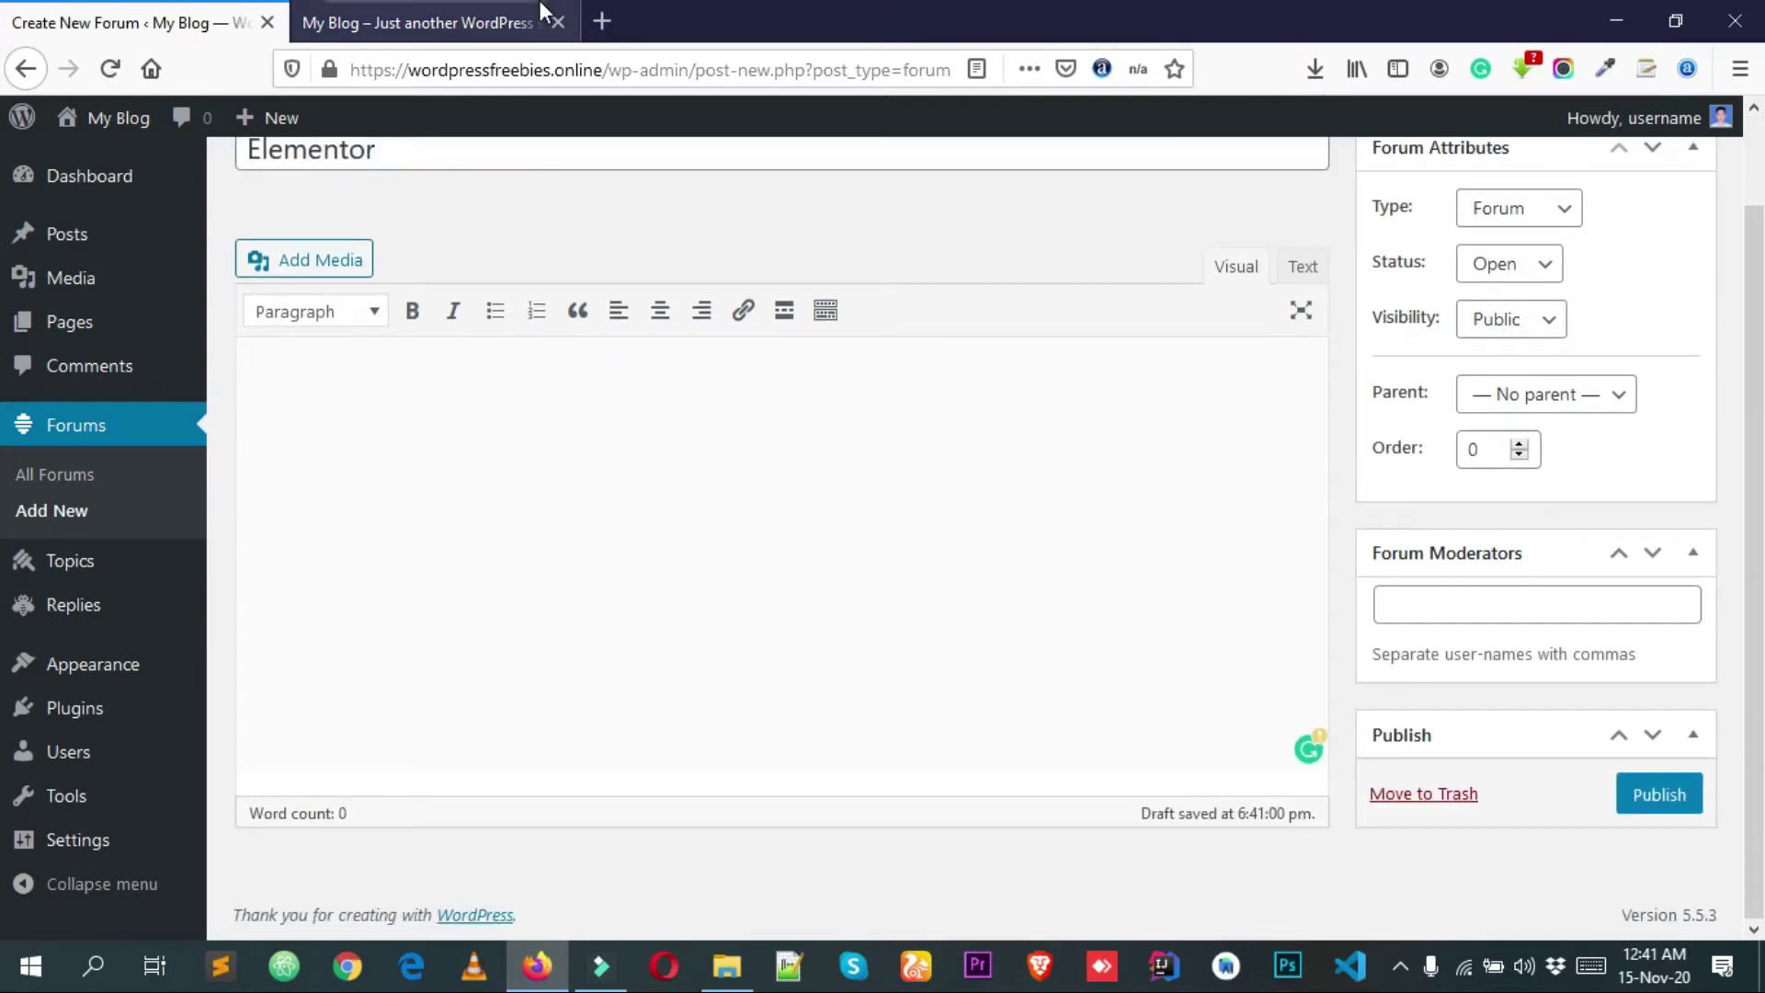
- Search the web for lorem ipsum in a new browser tab and open the lipsum.com generator site
{"action": "left_click", "coordinate": [602, 21]}
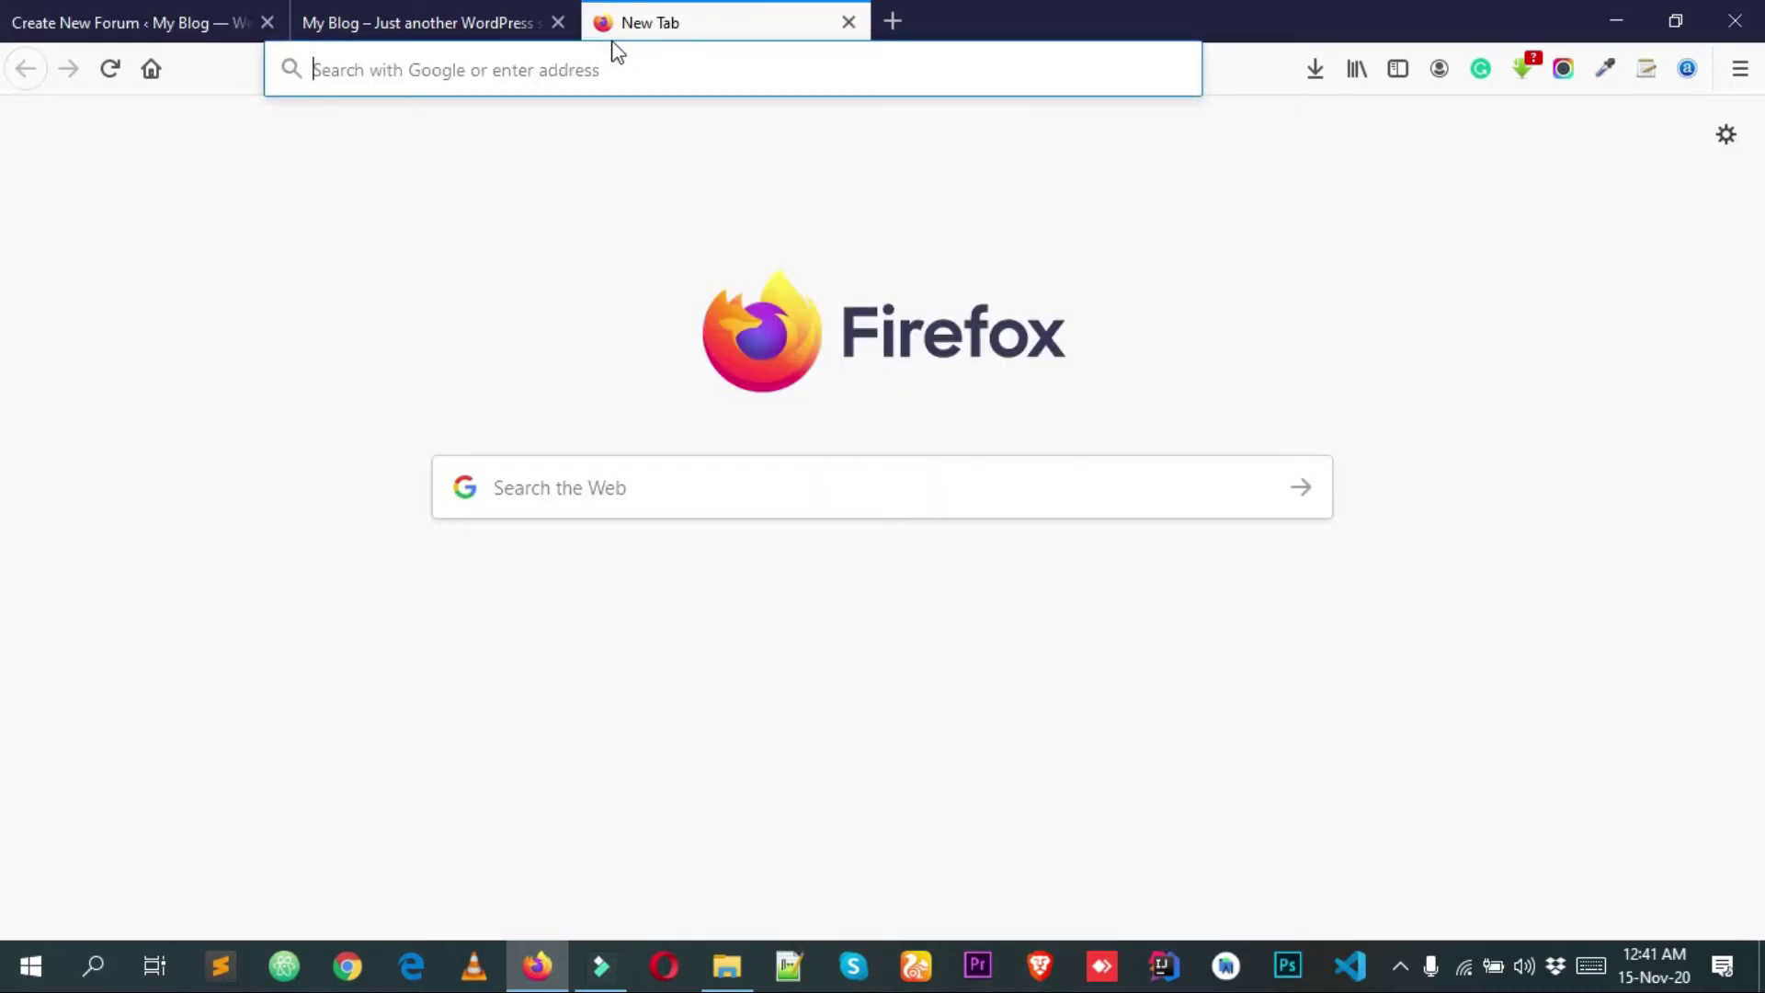
{"action": "type", "text": "lorem"}
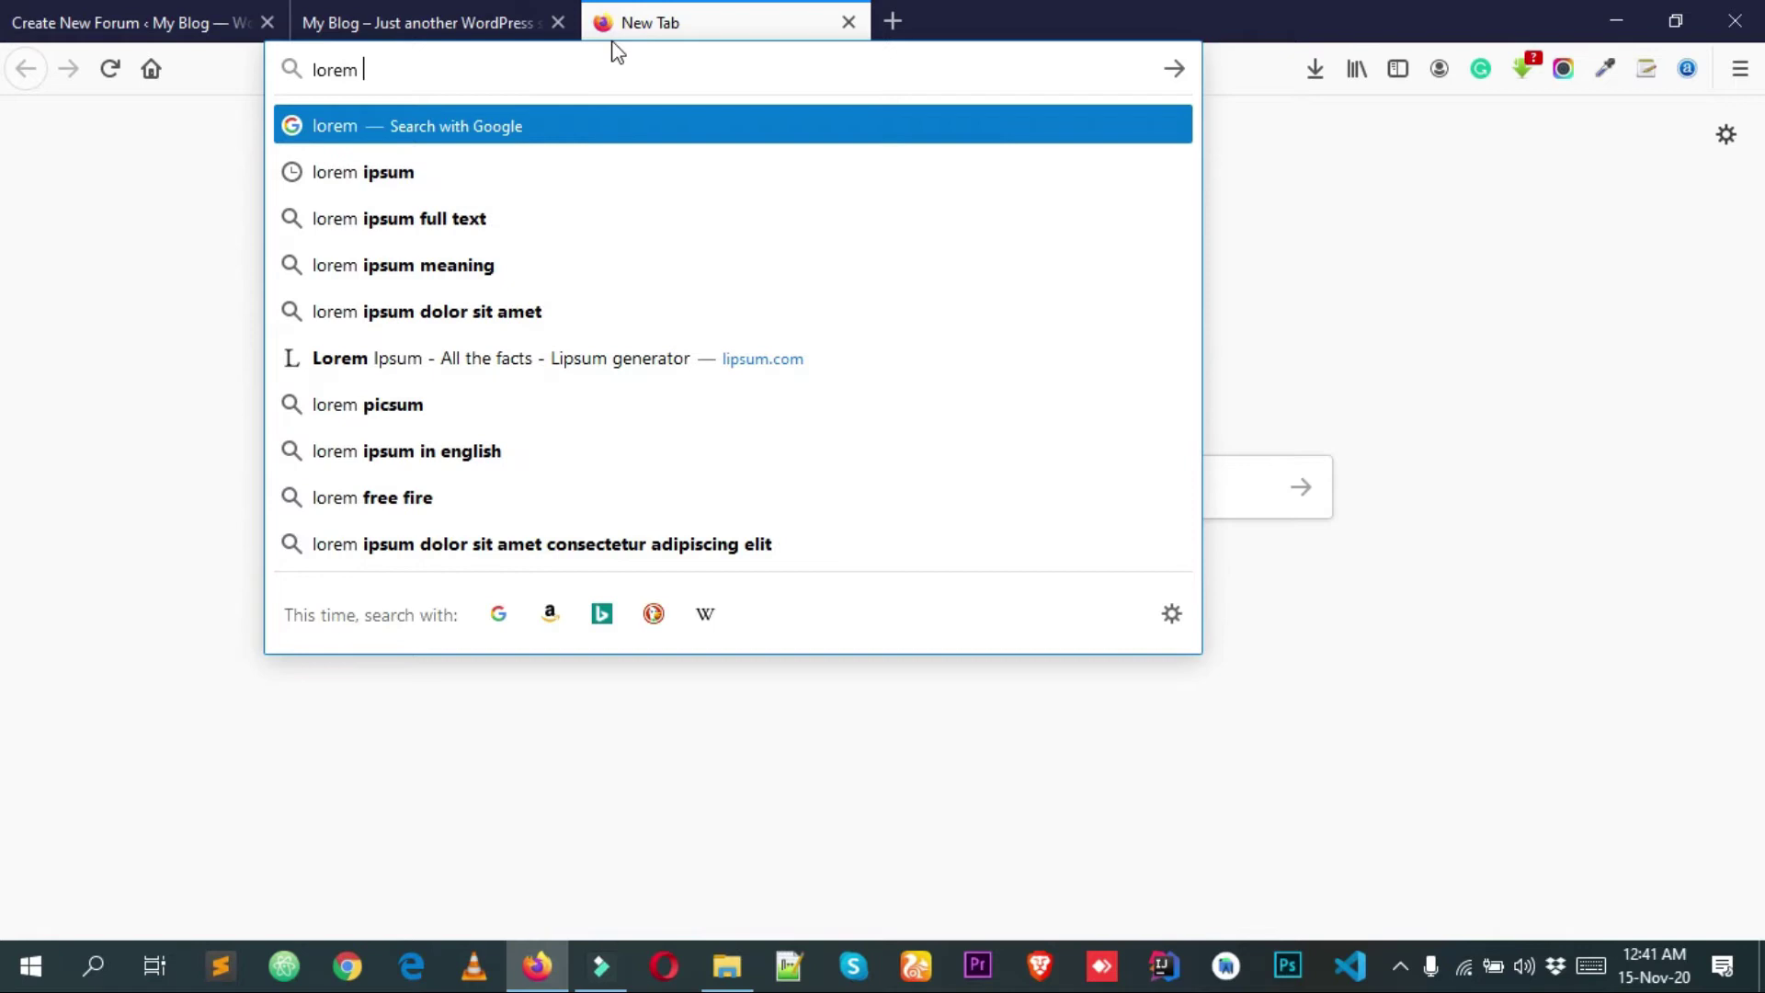
{"action": "left_click", "coordinate": [441, 175]}
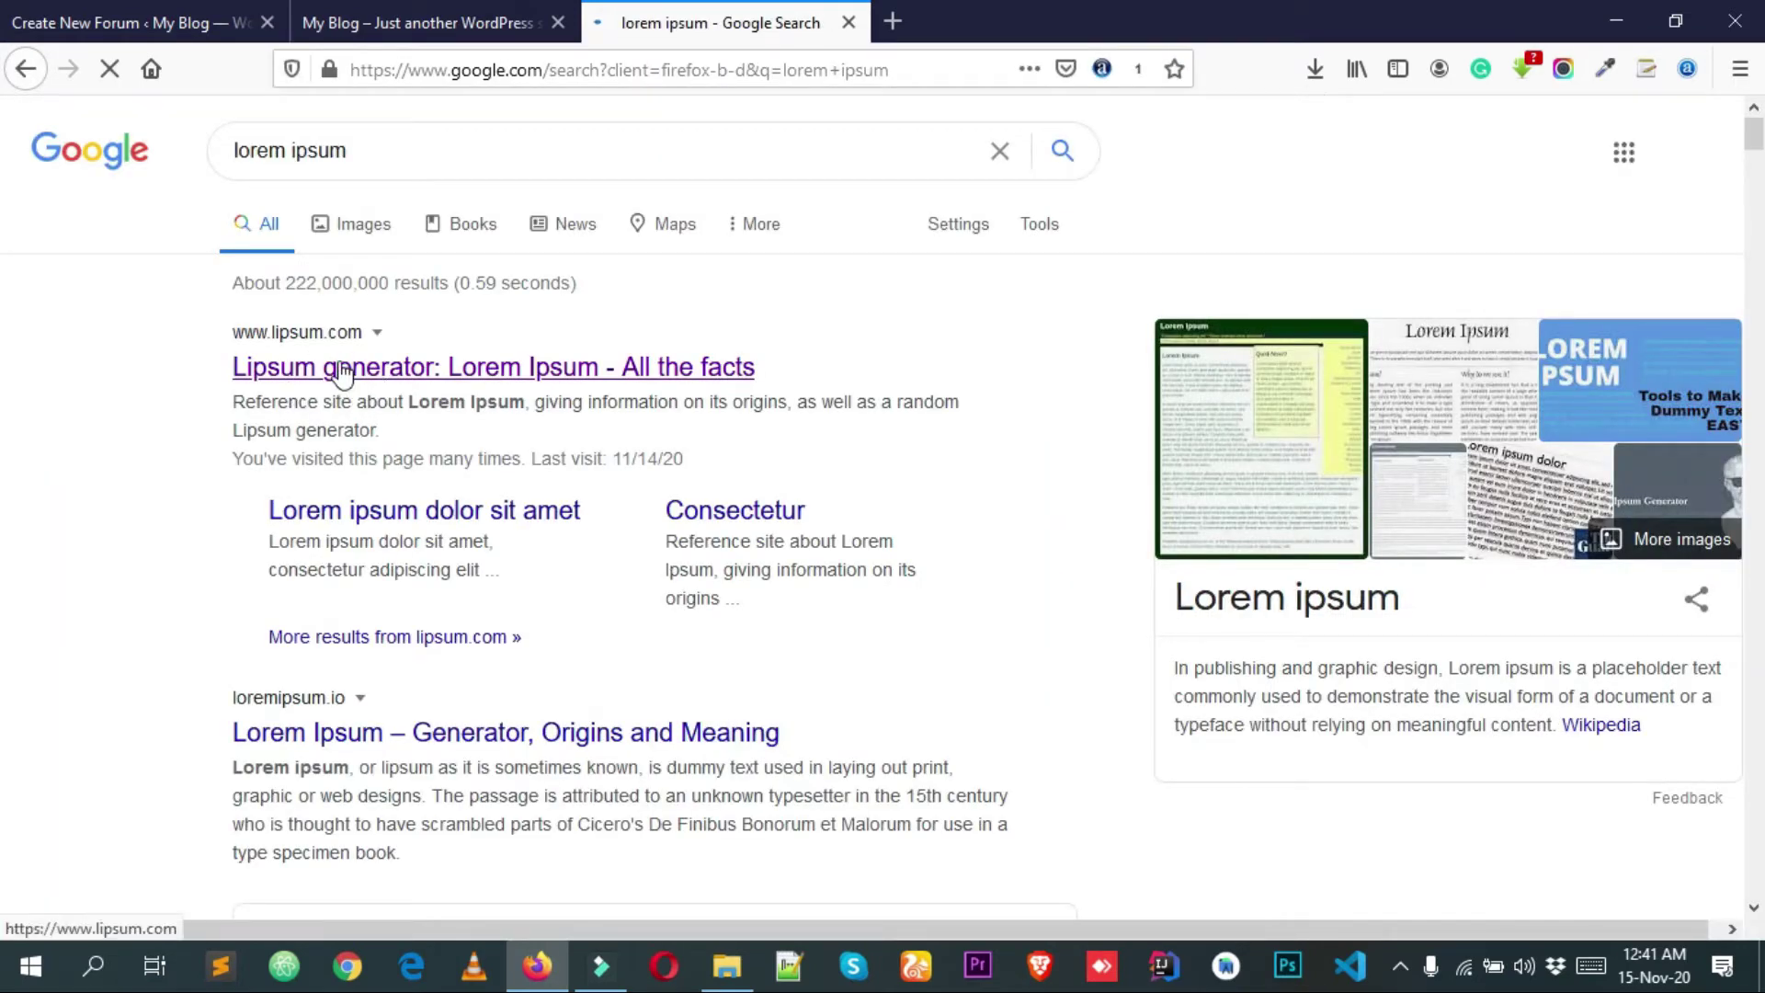
{"action": "left_click", "coordinate": [343, 368]}
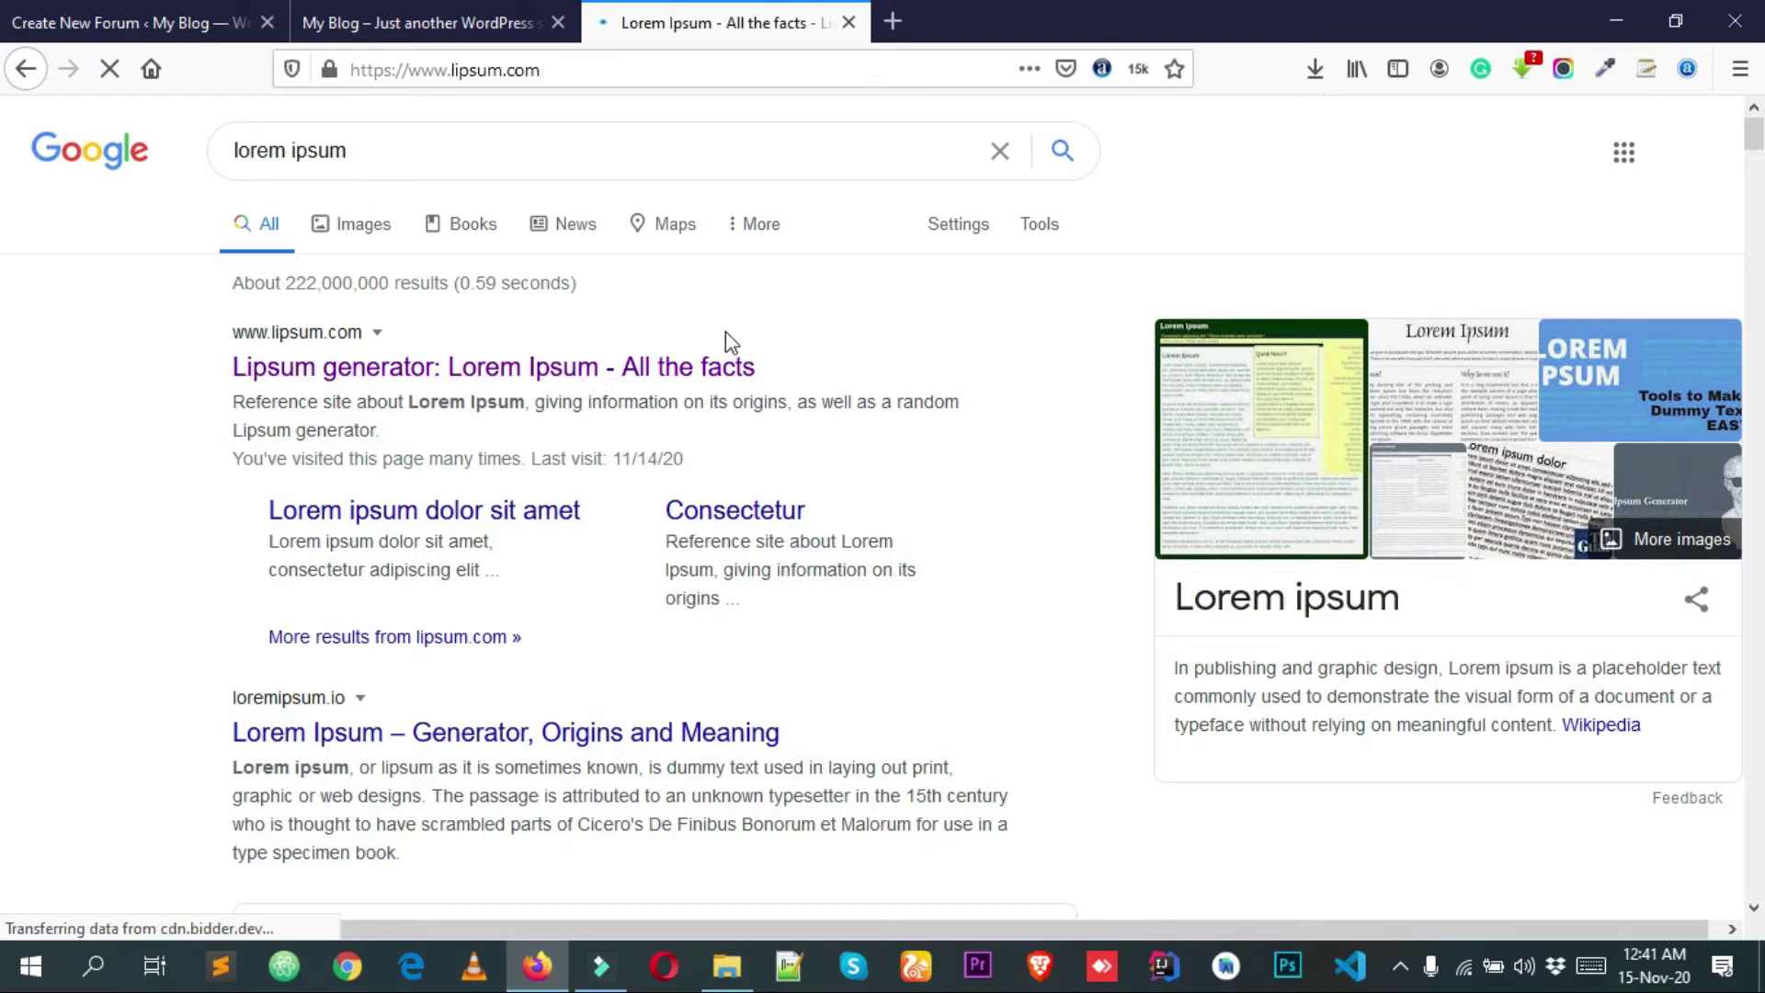
- Copy the paragraph under "What is Lorem Ipsum?" from lipsum.com and paste it as the Elementor forum's description
{"action": "scroll", "coordinate": [466, 561], "scroll_direction": "down", "scroll_amount": 3}
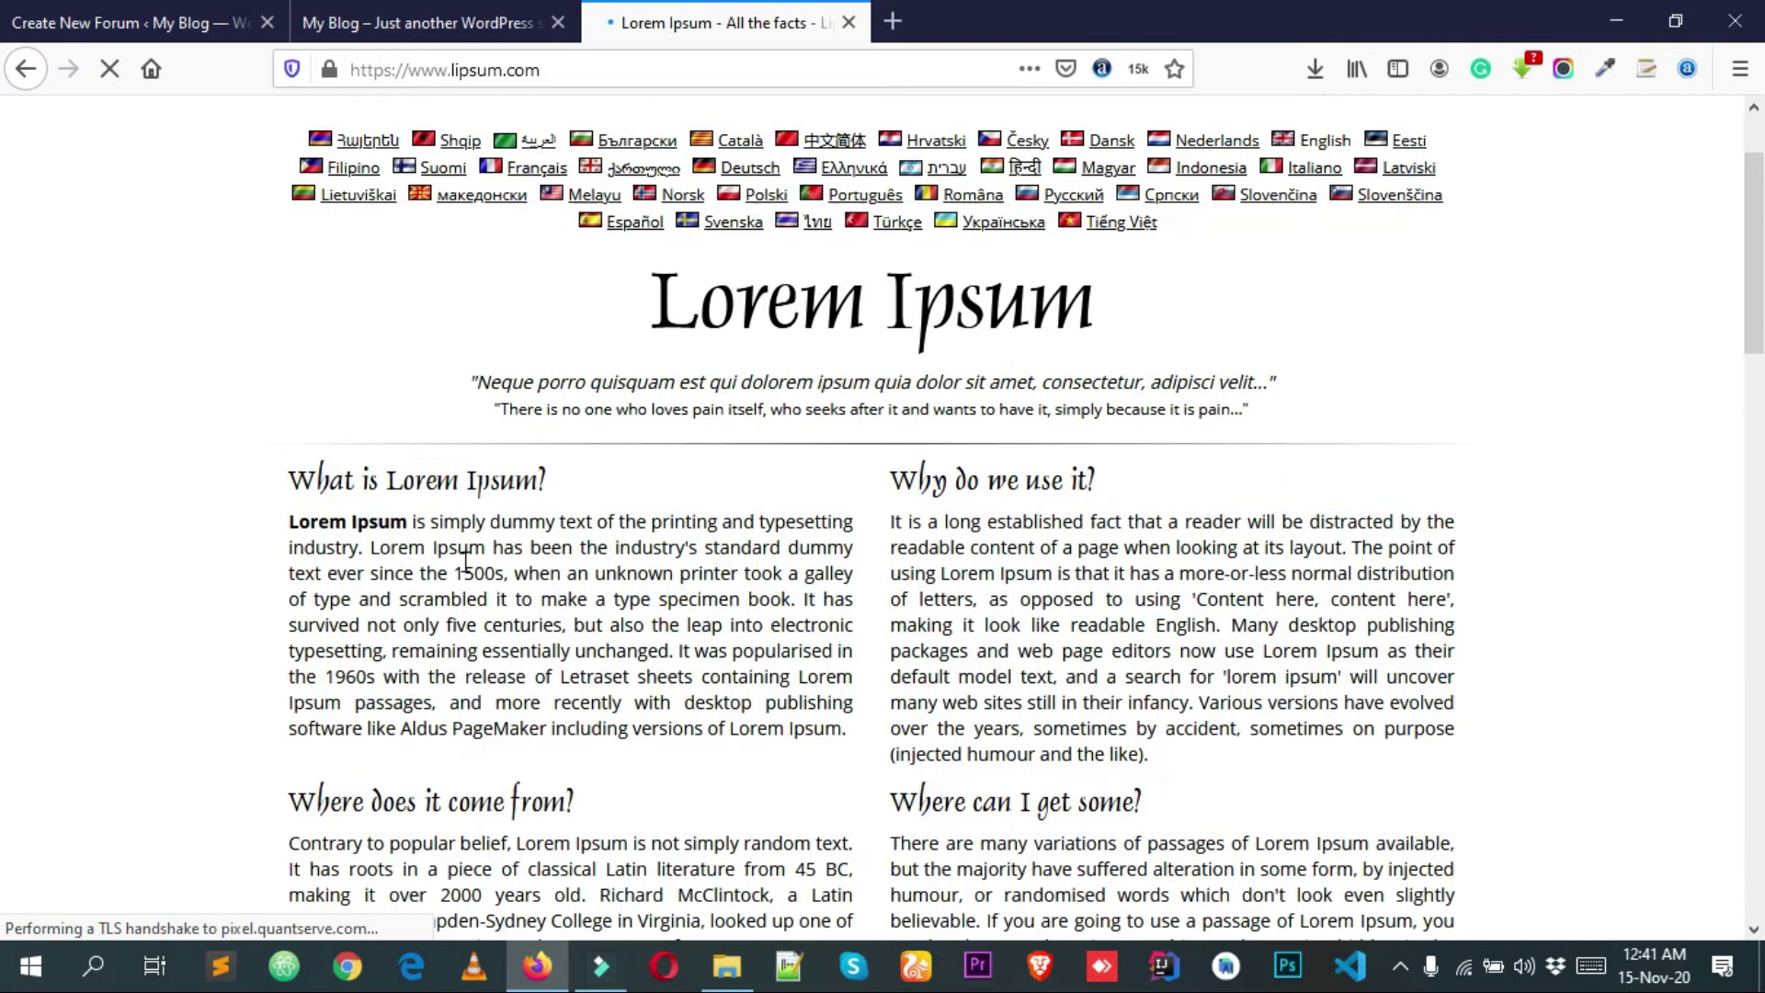
{"action": "triple_click", "coordinate": [466, 561]}
{"action": "right_click", "coordinate": [469, 568]}
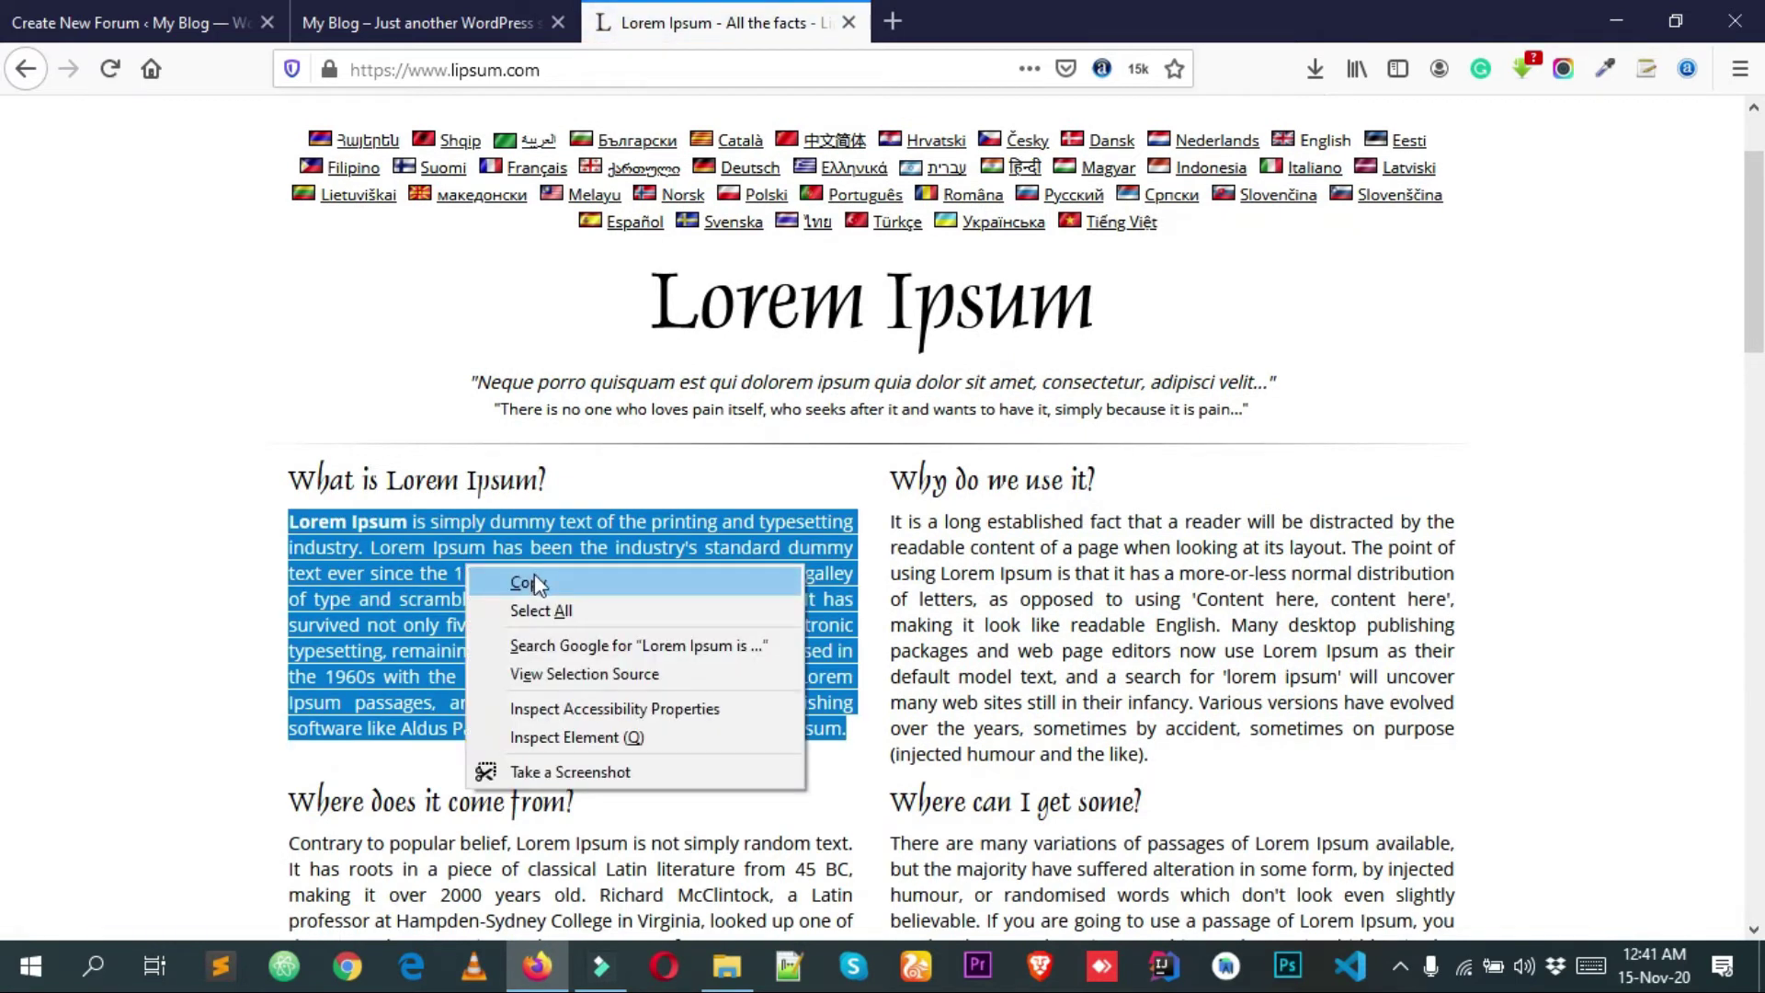
{"action": "left_click", "coordinate": [528, 583]}
{"action": "left_click", "coordinate": [331, 378]}
{"action": "left_click", "coordinate": [178, 13]}
{"action": "left_click", "coordinate": [467, 487]}
{"action": "key", "text": "ctrl+v"}
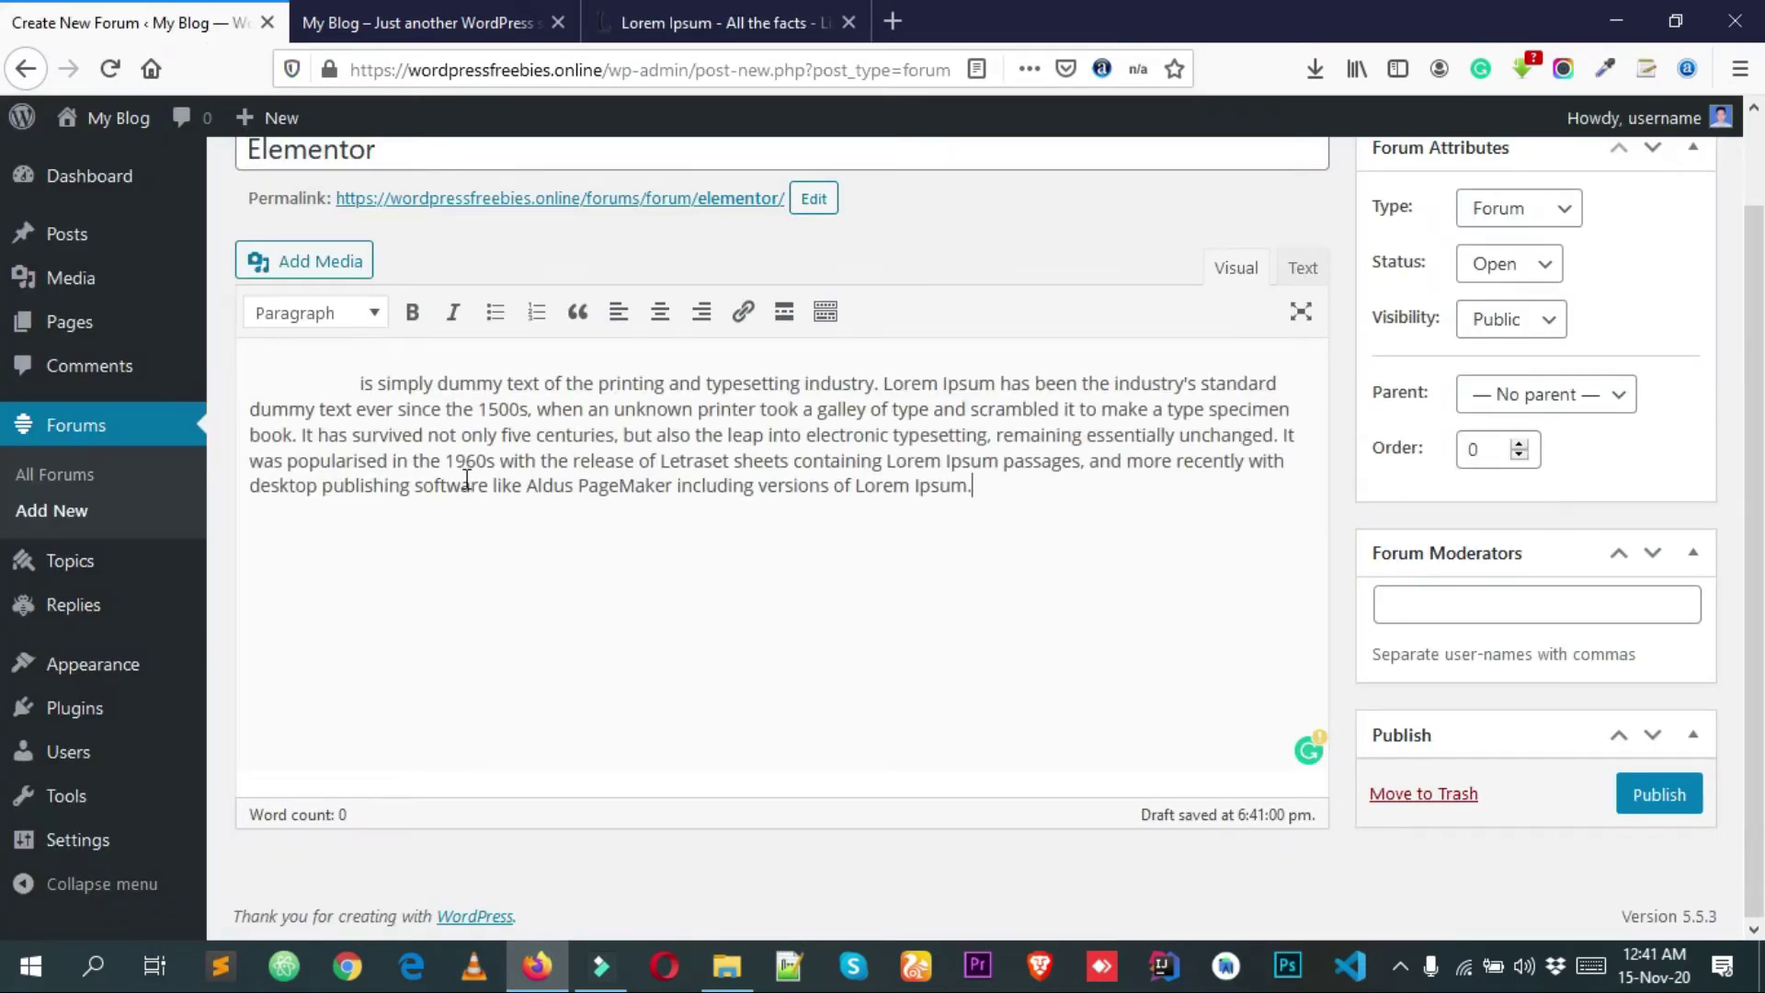
{"action": "scroll", "coordinate": [1274, 552], "scroll_direction": "up", "scroll_amount": 2}
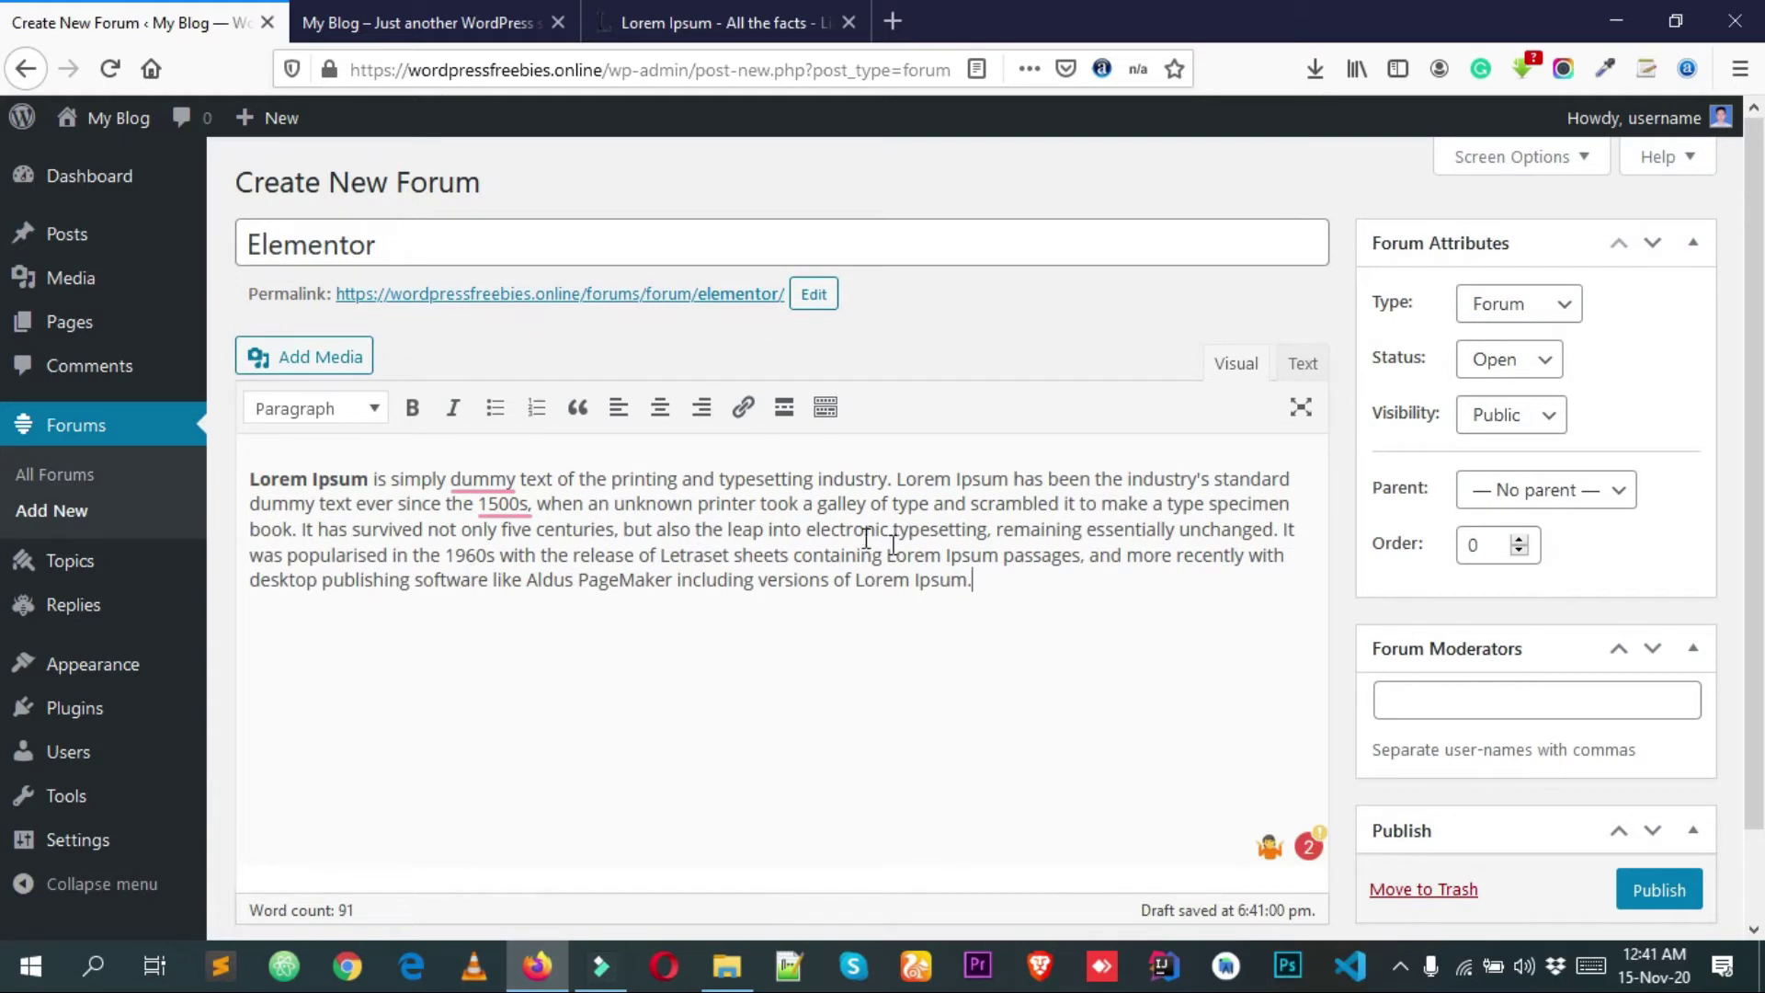
- Review the new Elementor forum's content and publish it
{"action": "left_click_drag", "start_coordinate": [1071, 597], "coordinate": [1015, 594]}
{"action": "scroll", "coordinate": [1052, 589], "scroll_direction": "down", "scroll_amount": 2}
{"action": "scroll", "coordinate": [1052, 595], "scroll_direction": "up", "scroll_amount": 2}
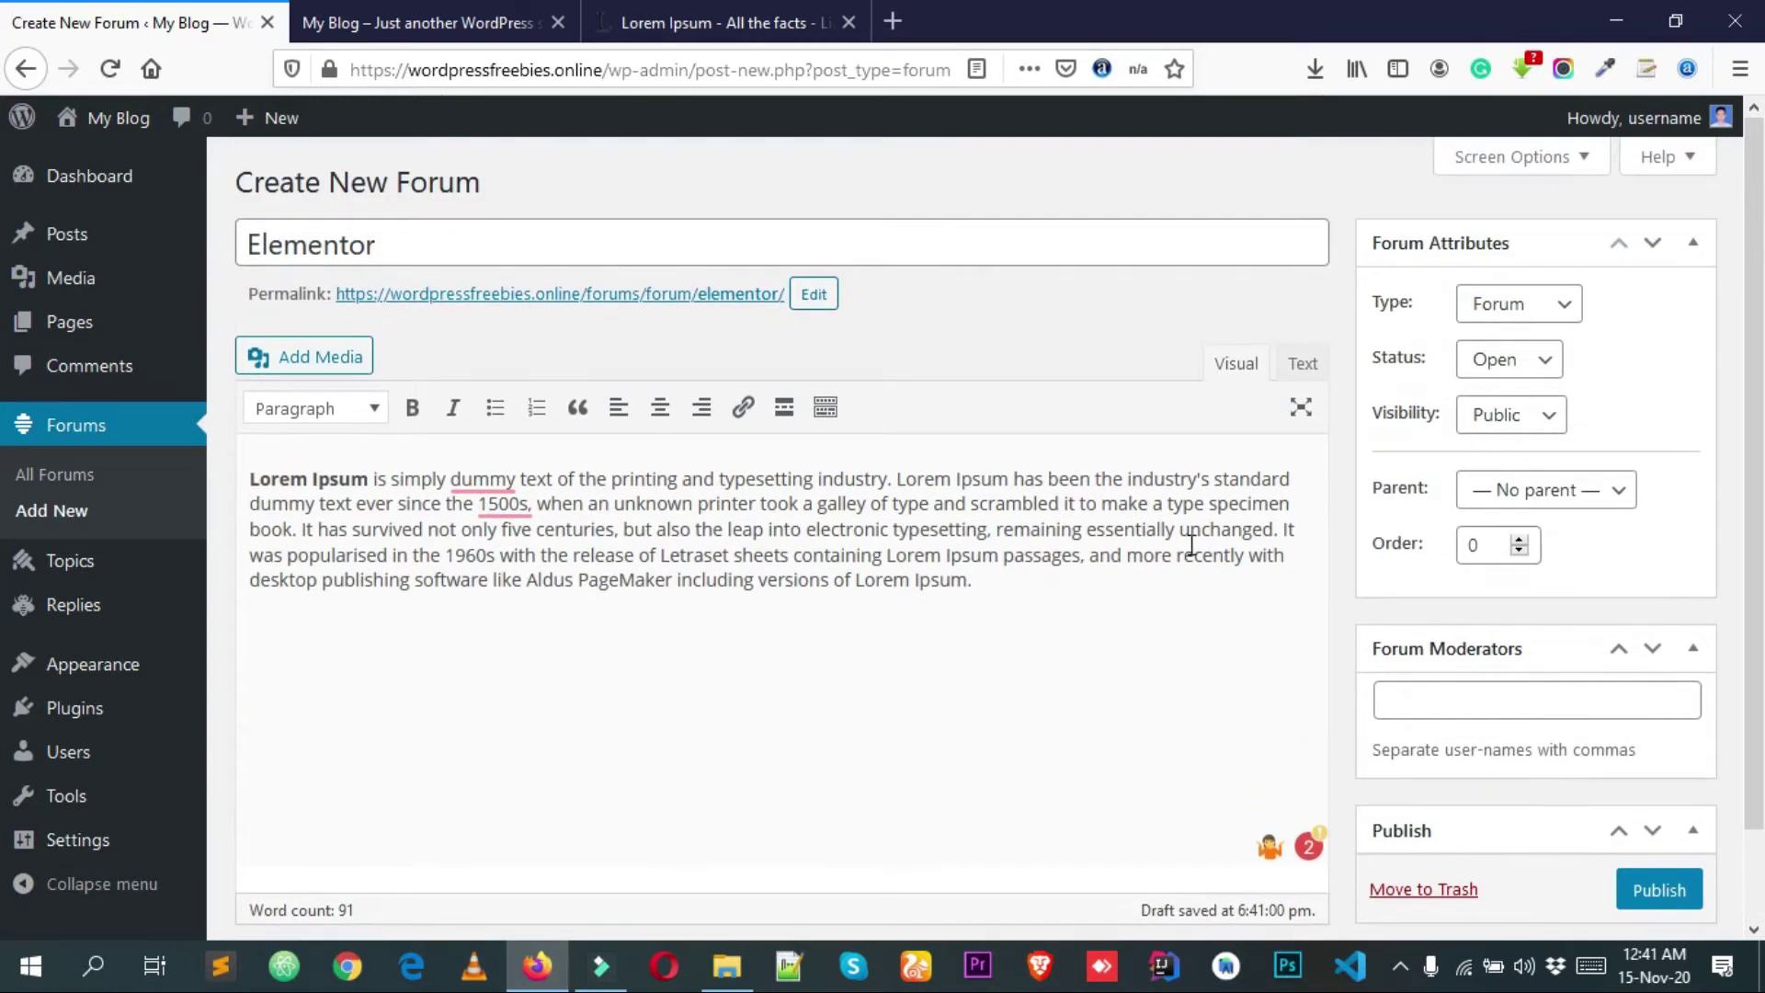
{"action": "left_click", "coordinate": [1665, 892]}
{"action": "scroll", "coordinate": [1377, 681], "scroll_direction": "down", "scroll_amount": 2}
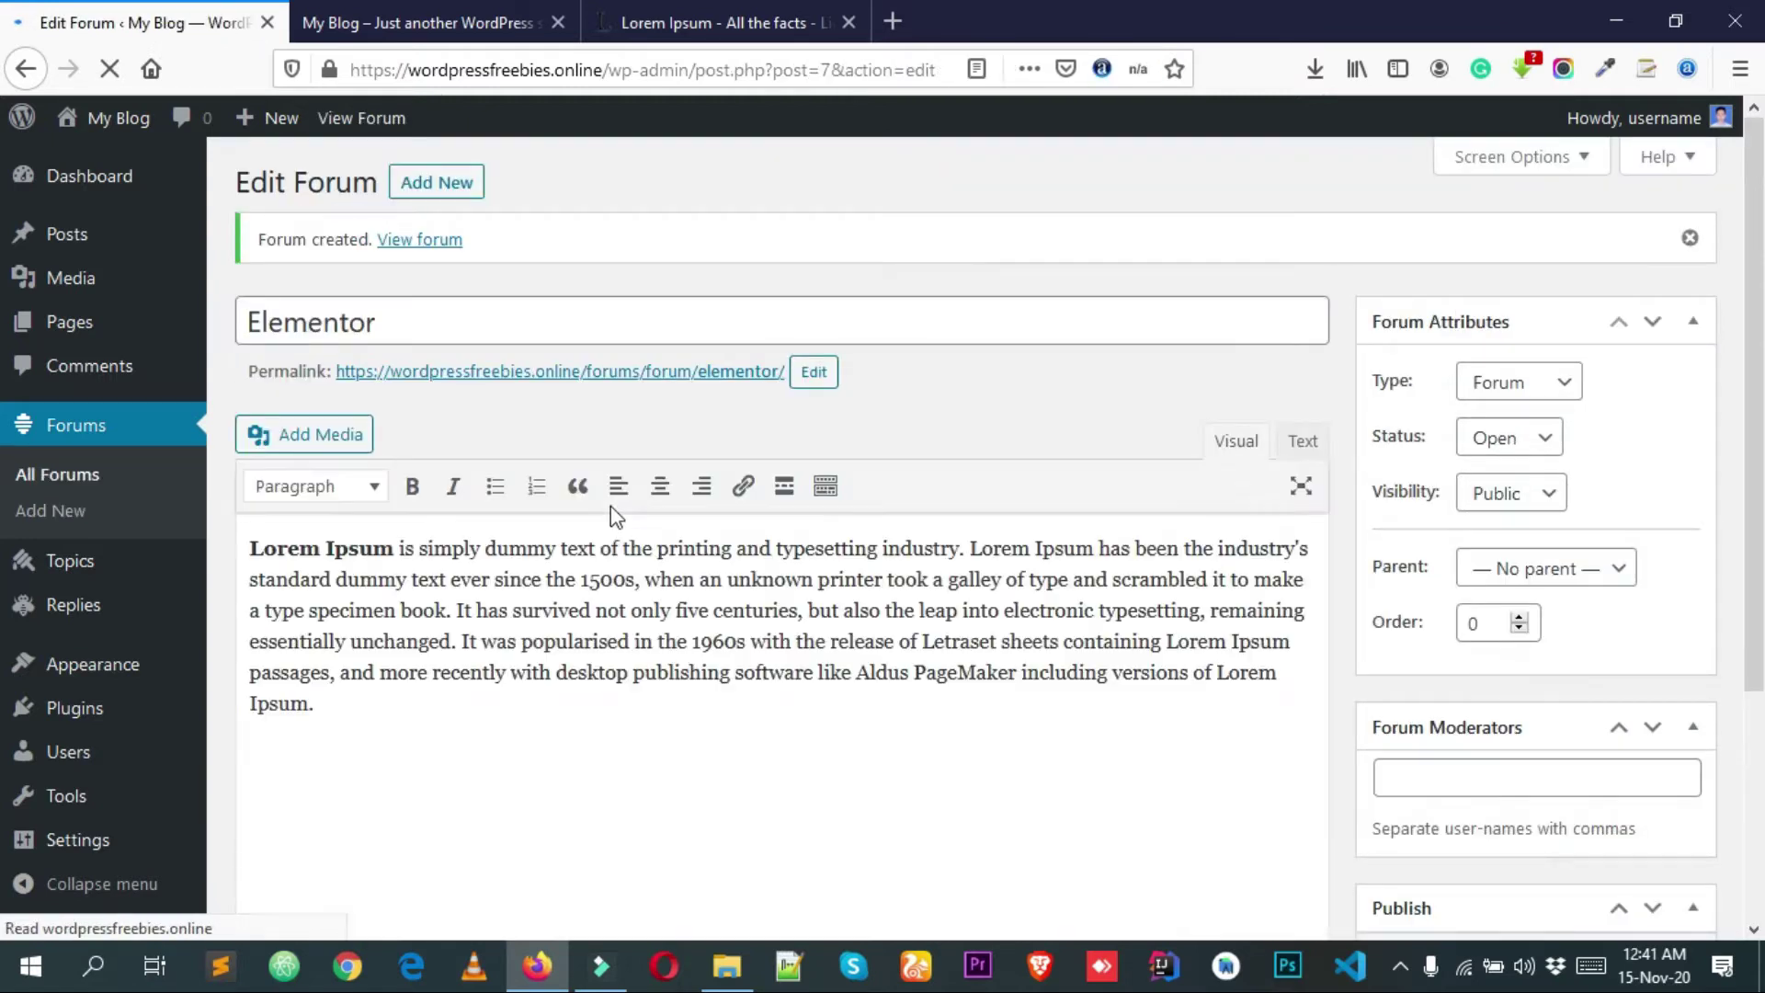
- Open the published Elementor forum in a new browser tab and look over its page
{"action": "right_click", "coordinate": [414, 244]}
{"action": "left_click", "coordinate": [482, 262]}
{"action": "left_click", "coordinate": [411, 13]}
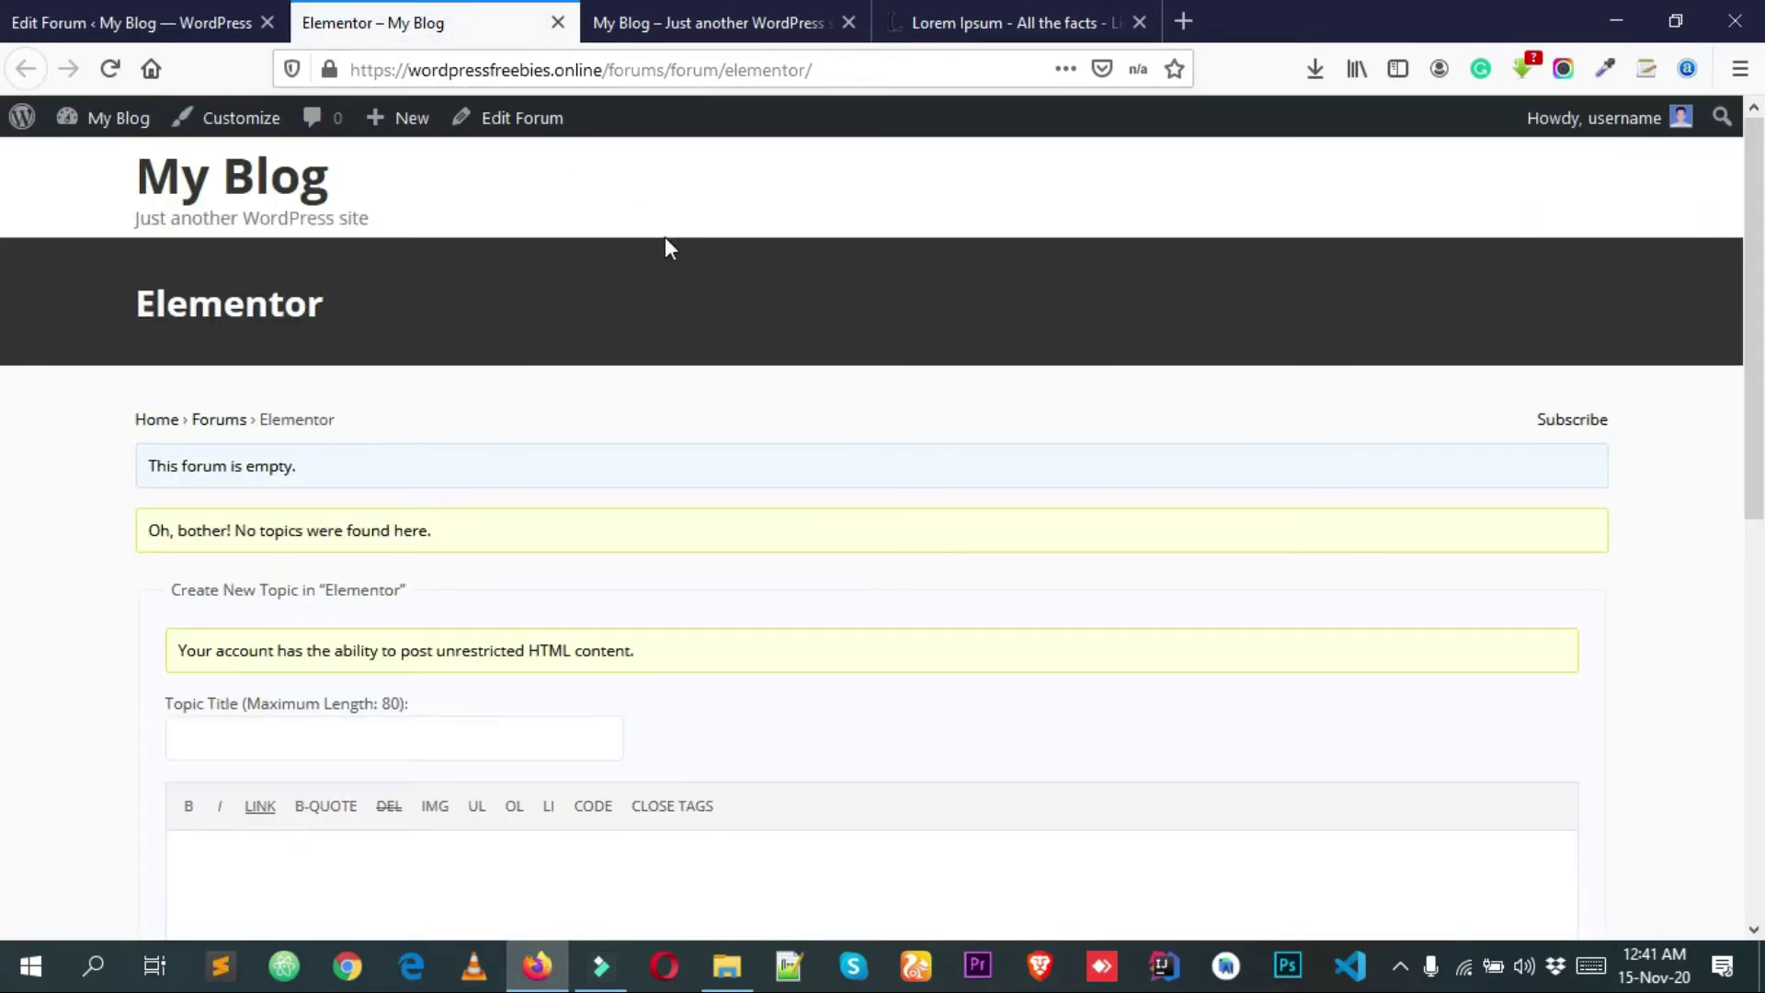
{"action": "scroll", "coordinate": [94, 327], "scroll_direction": "down", "scroll_amount": 3}
{"action": "scroll", "coordinate": [221, 357], "scroll_direction": "up", "scroll_amount": 3}
- Close the forum view, site front page and lipsum.com tabs, keeping only the Edit Forum page
{"action": "left_click", "coordinate": [557, 22]}
{"action": "left_click", "coordinate": [521, 5]}
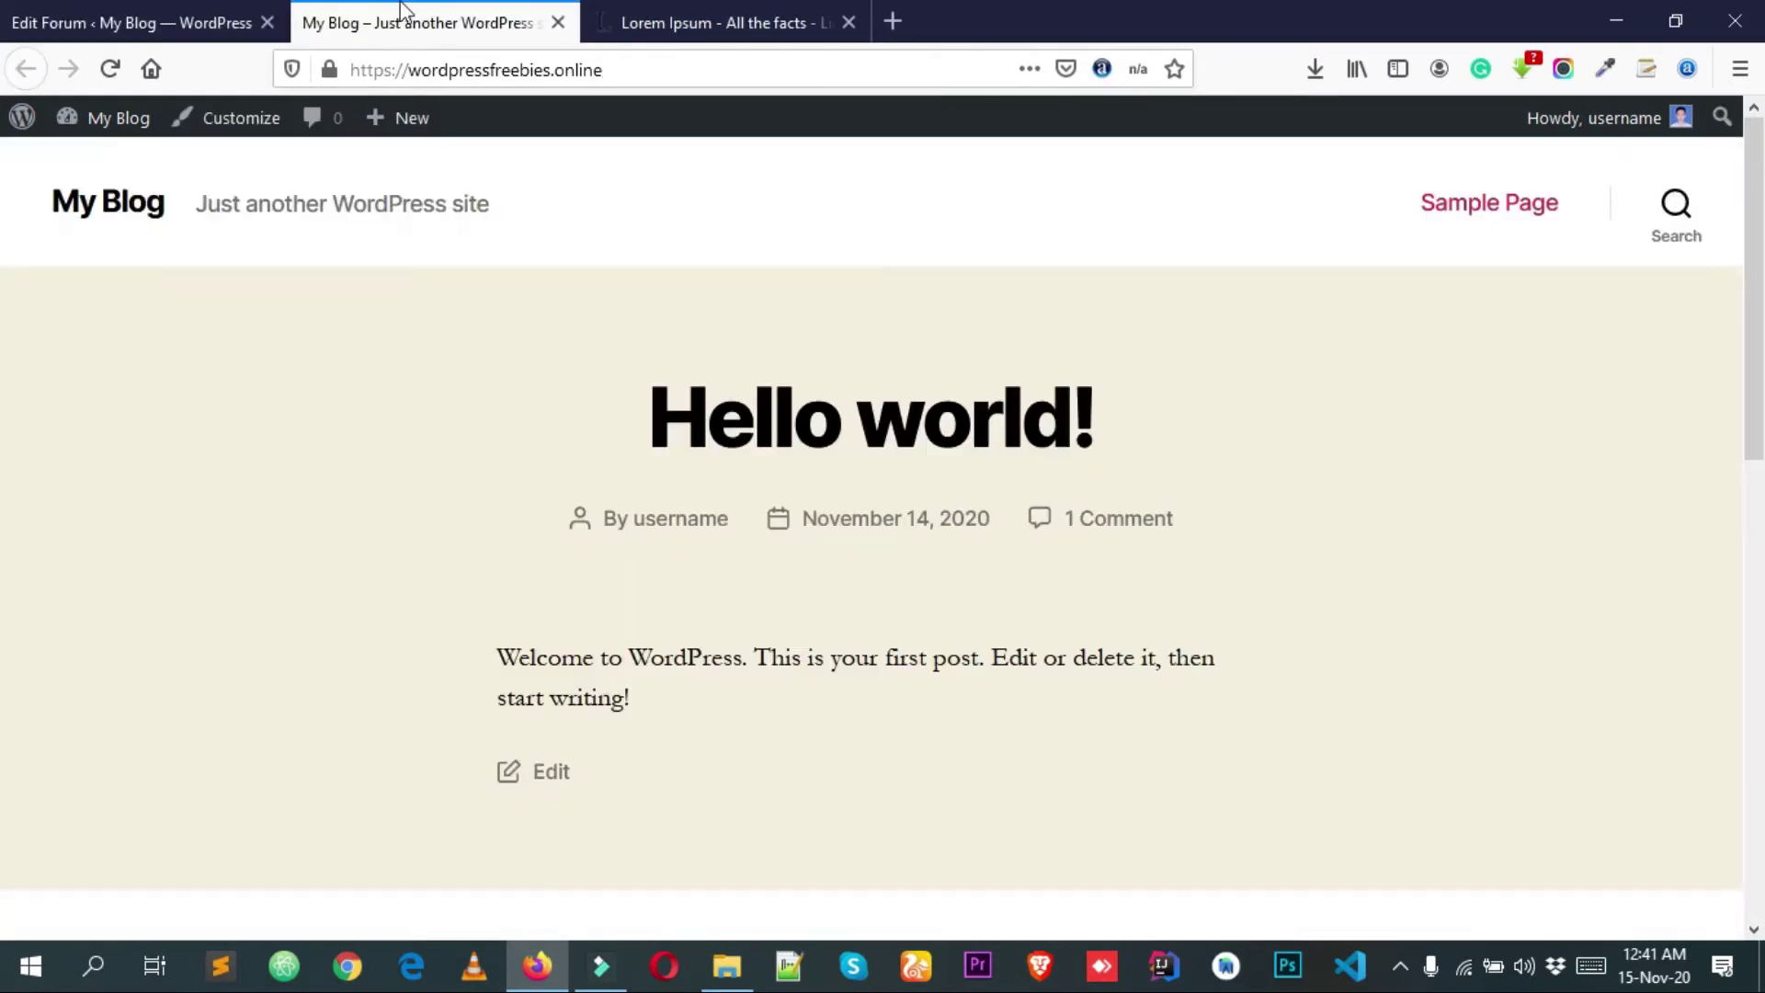
{"action": "left_click", "coordinate": [280, 17]}
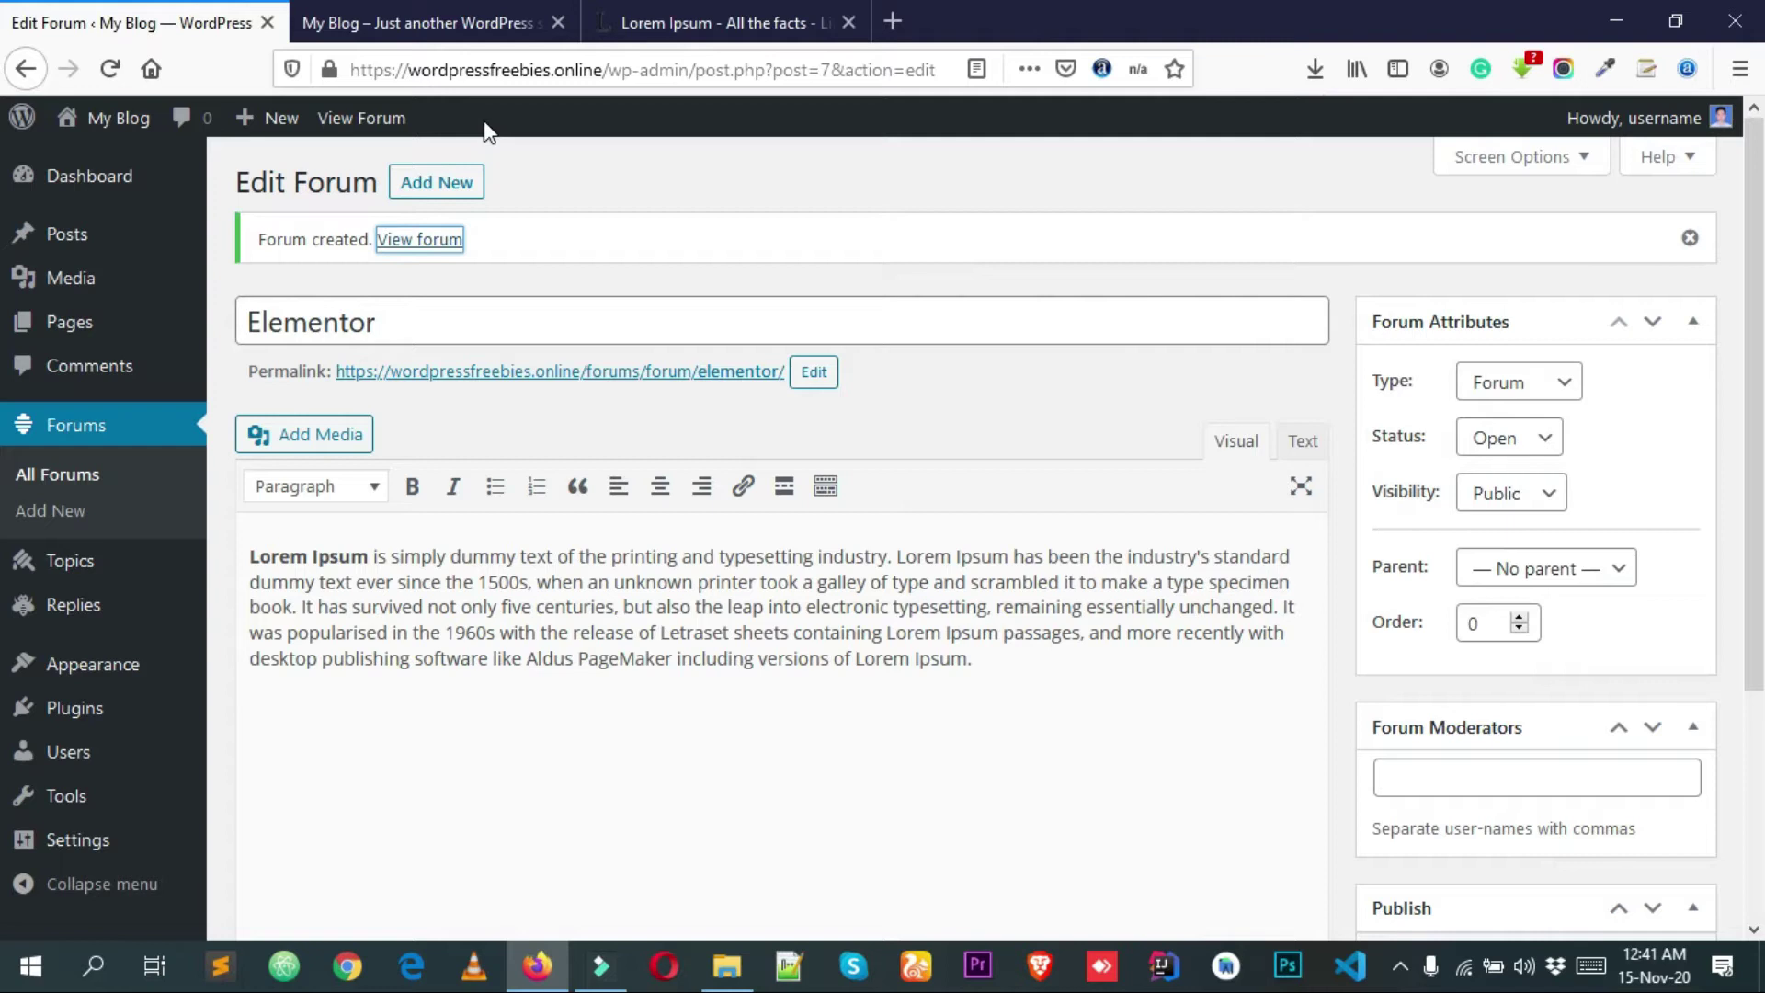
{"action": "left_click", "coordinate": [557, 22]}
{"action": "left_click", "coordinate": [550, 22]}
{"action": "left_click", "coordinate": [557, 22]}
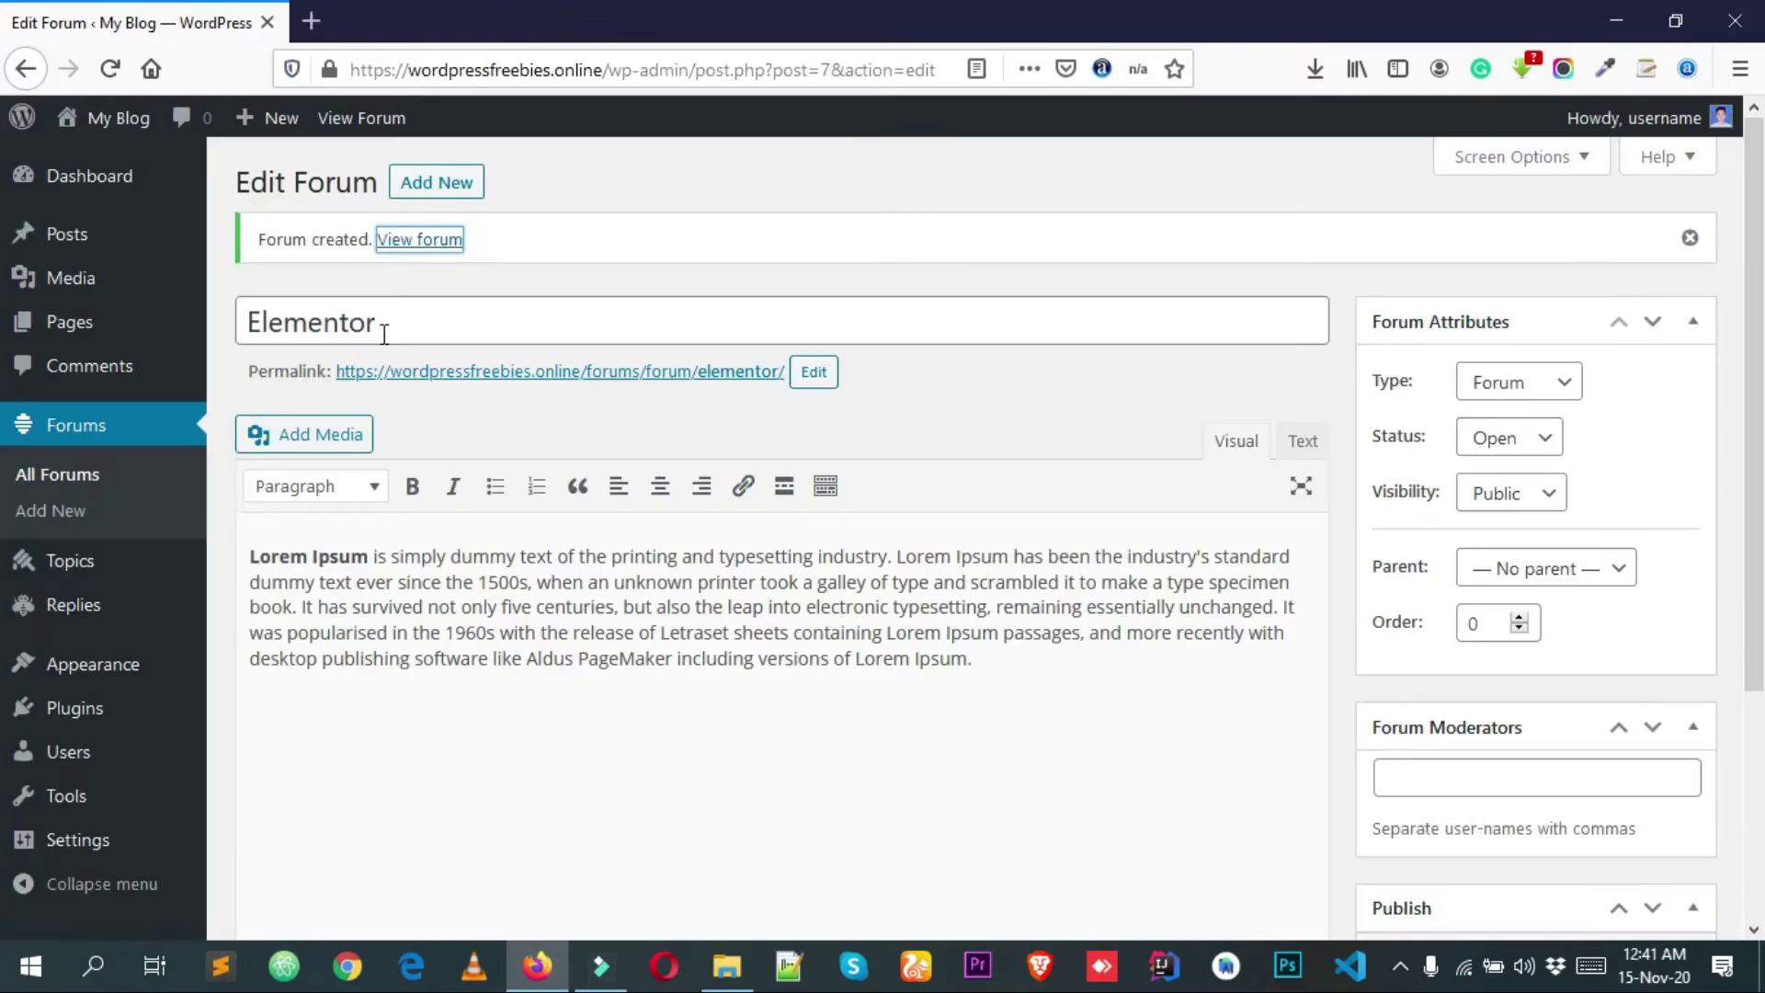
- Set the site's permalink structure to Post name and save the change
{"action": "left_click", "coordinate": [91, 567]}
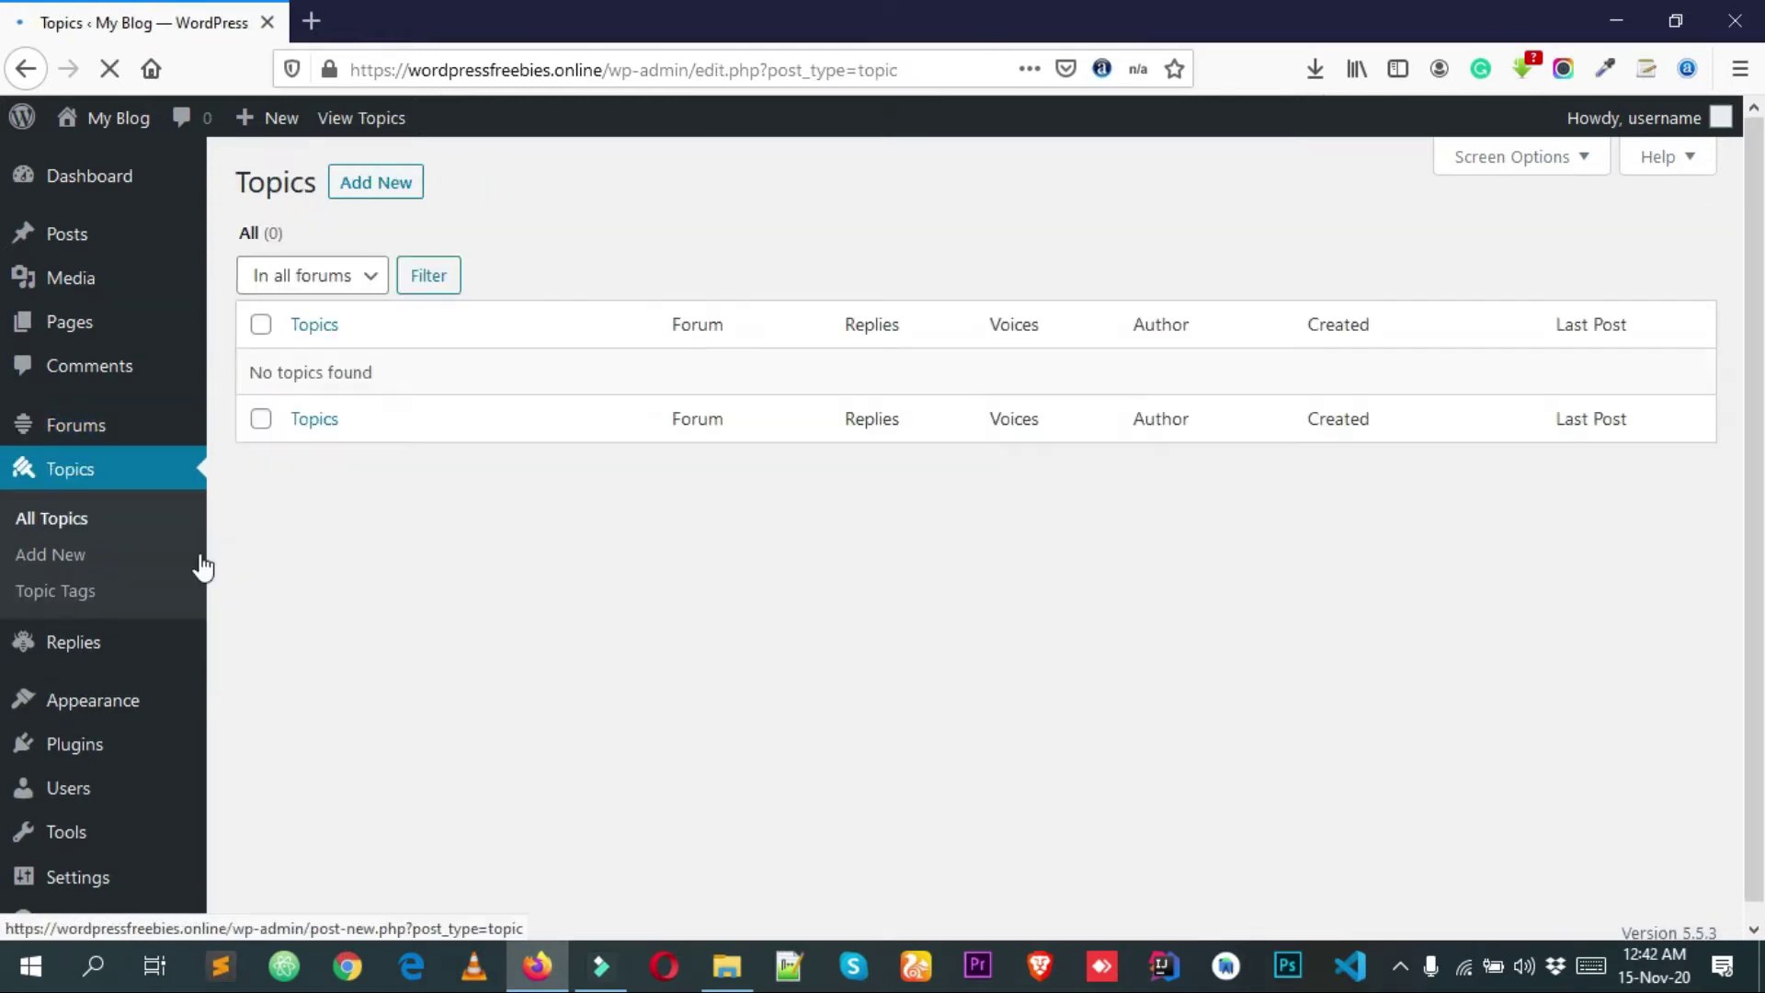
{"action": "scroll", "coordinate": [276, 368], "scroll_direction": "down", "scroll_amount": 1}
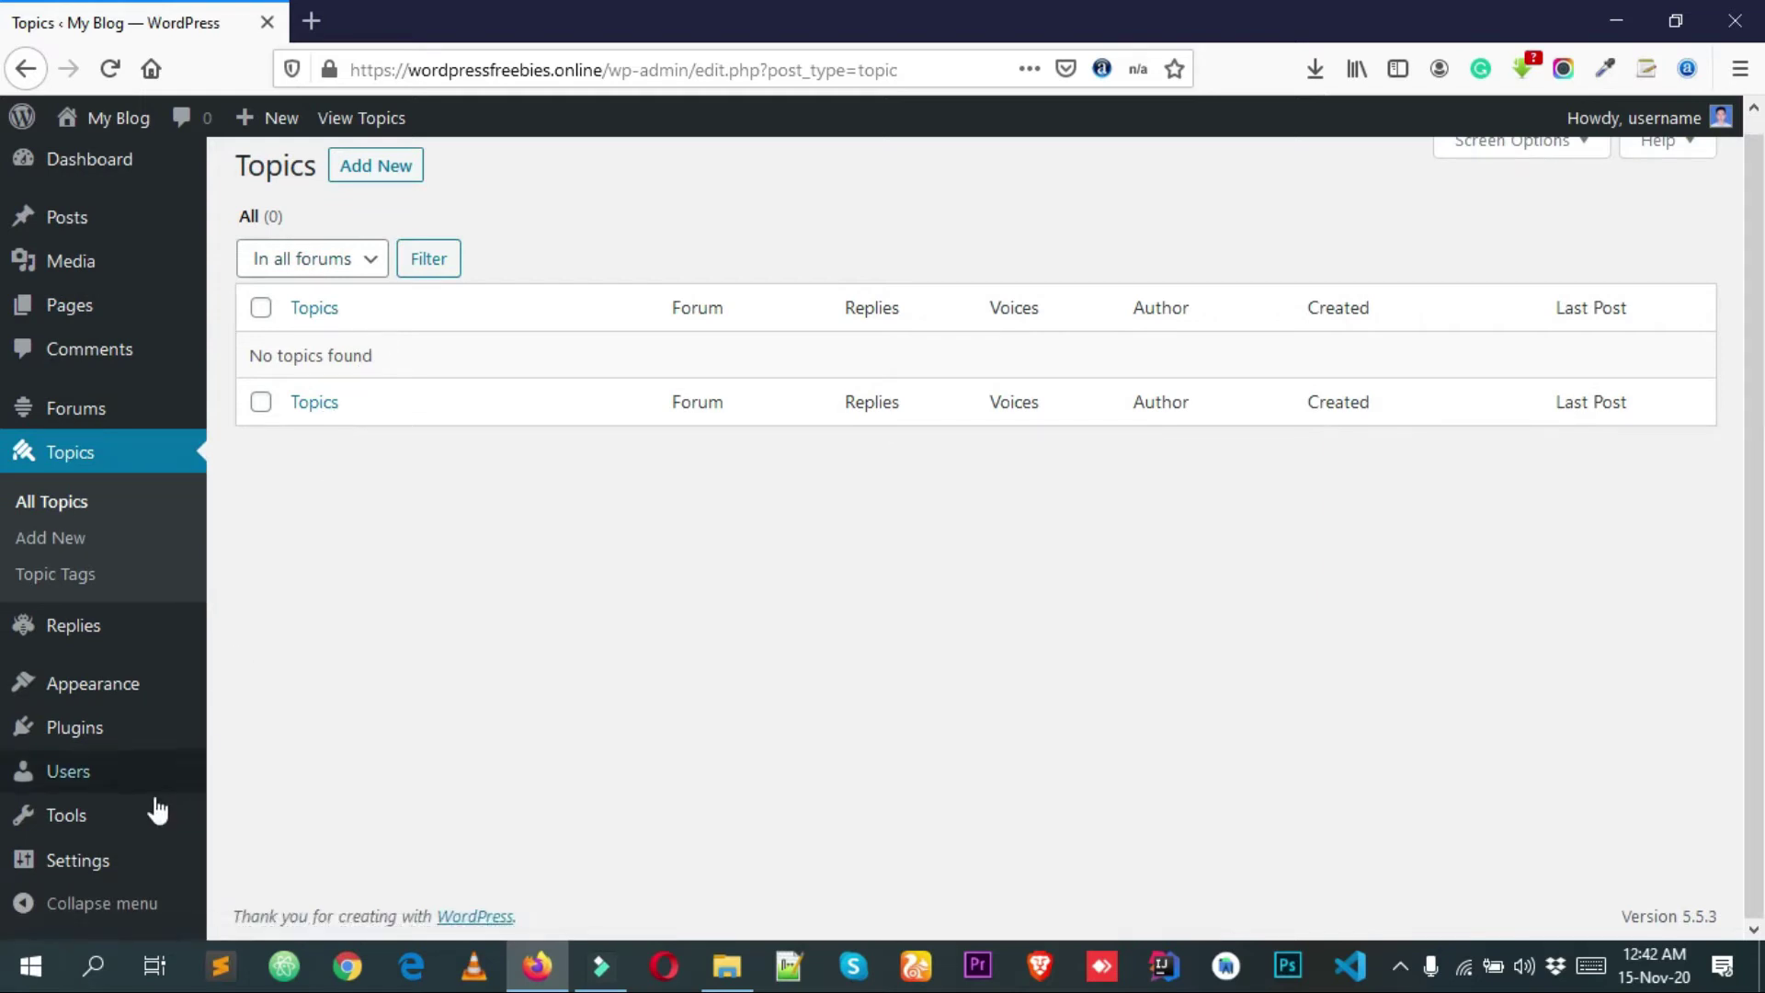
{"action": "mouse_move", "coordinate": [101, 866]}
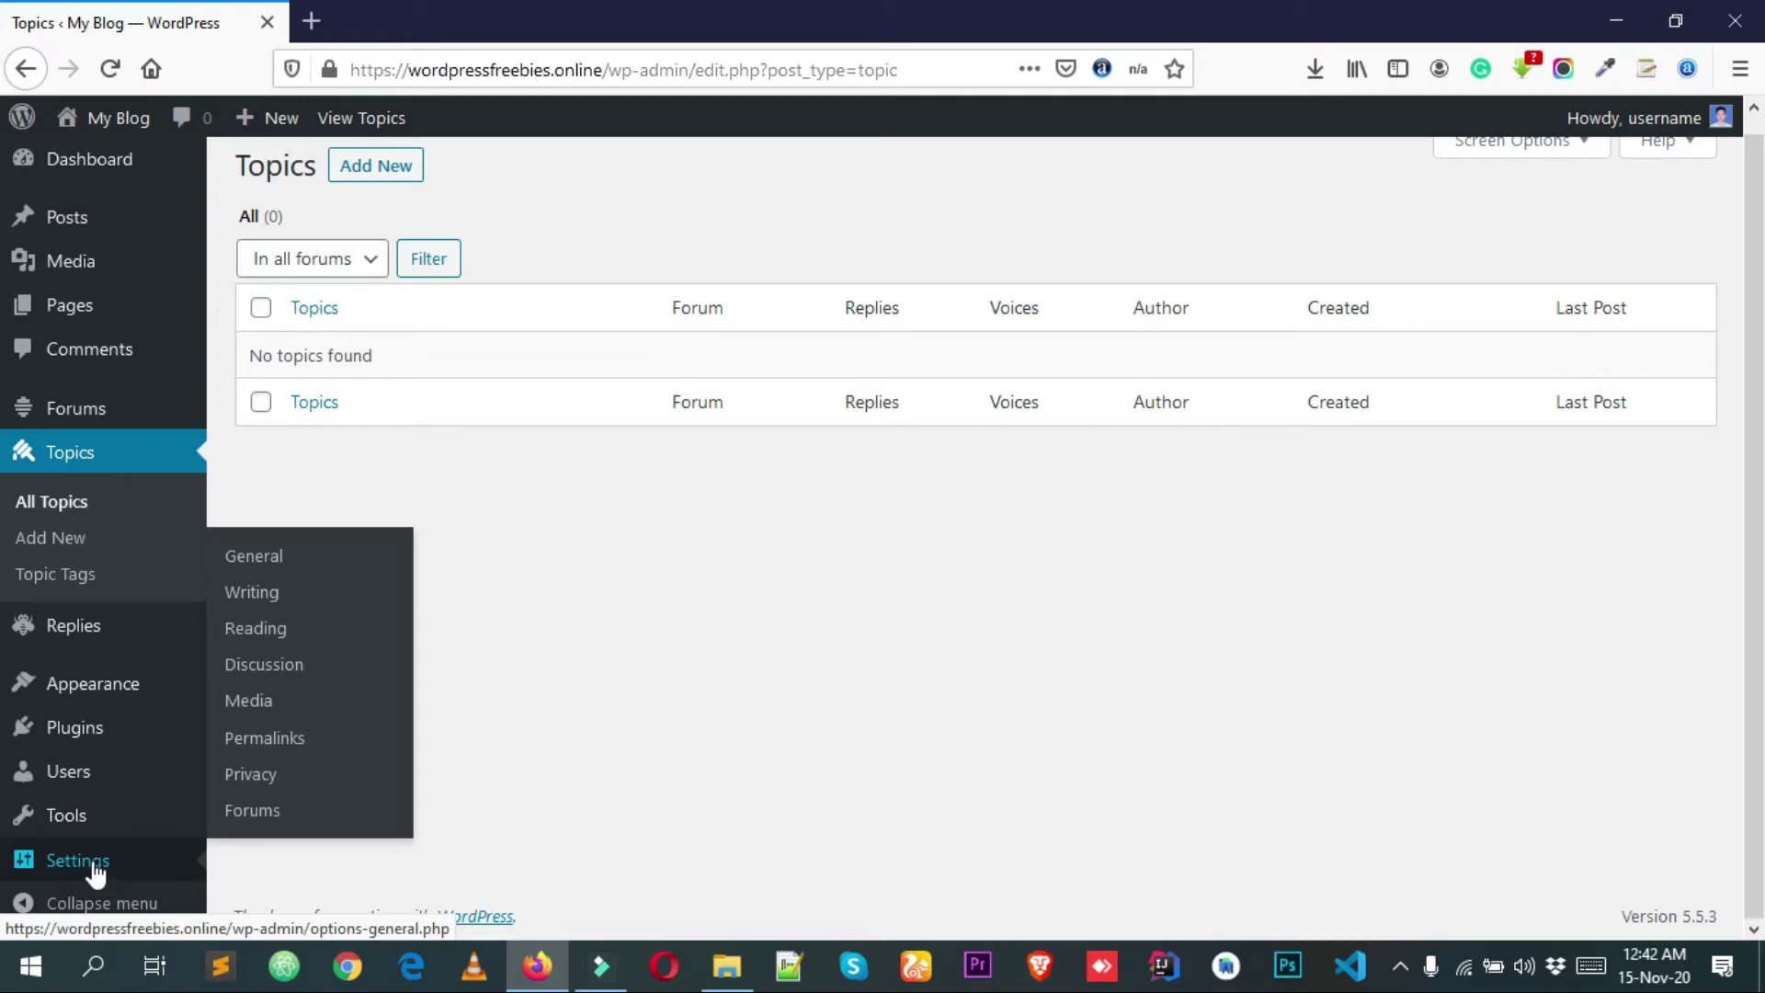
{"action": "left_click", "coordinate": [264, 748]}
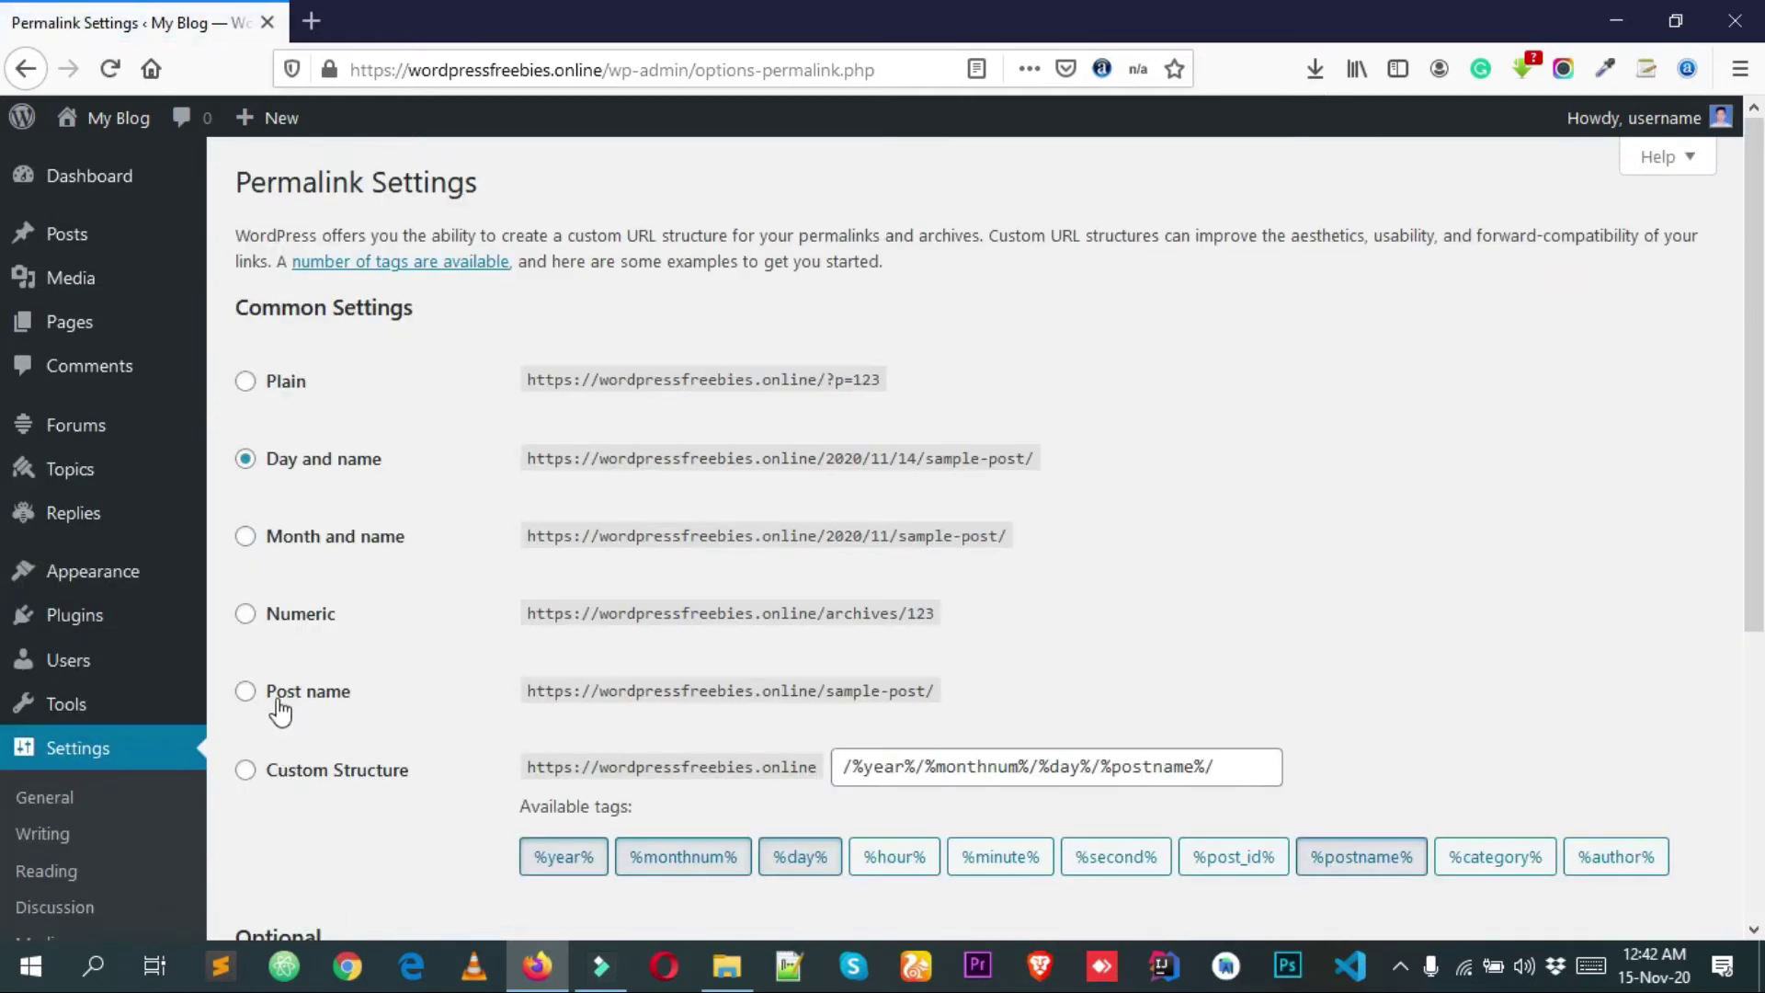
{"action": "left_click", "coordinate": [281, 704]}
{"action": "scroll", "coordinate": [300, 698], "scroll_direction": "down", "scroll_amount": 5}
{"action": "left_click", "coordinate": [292, 809]}
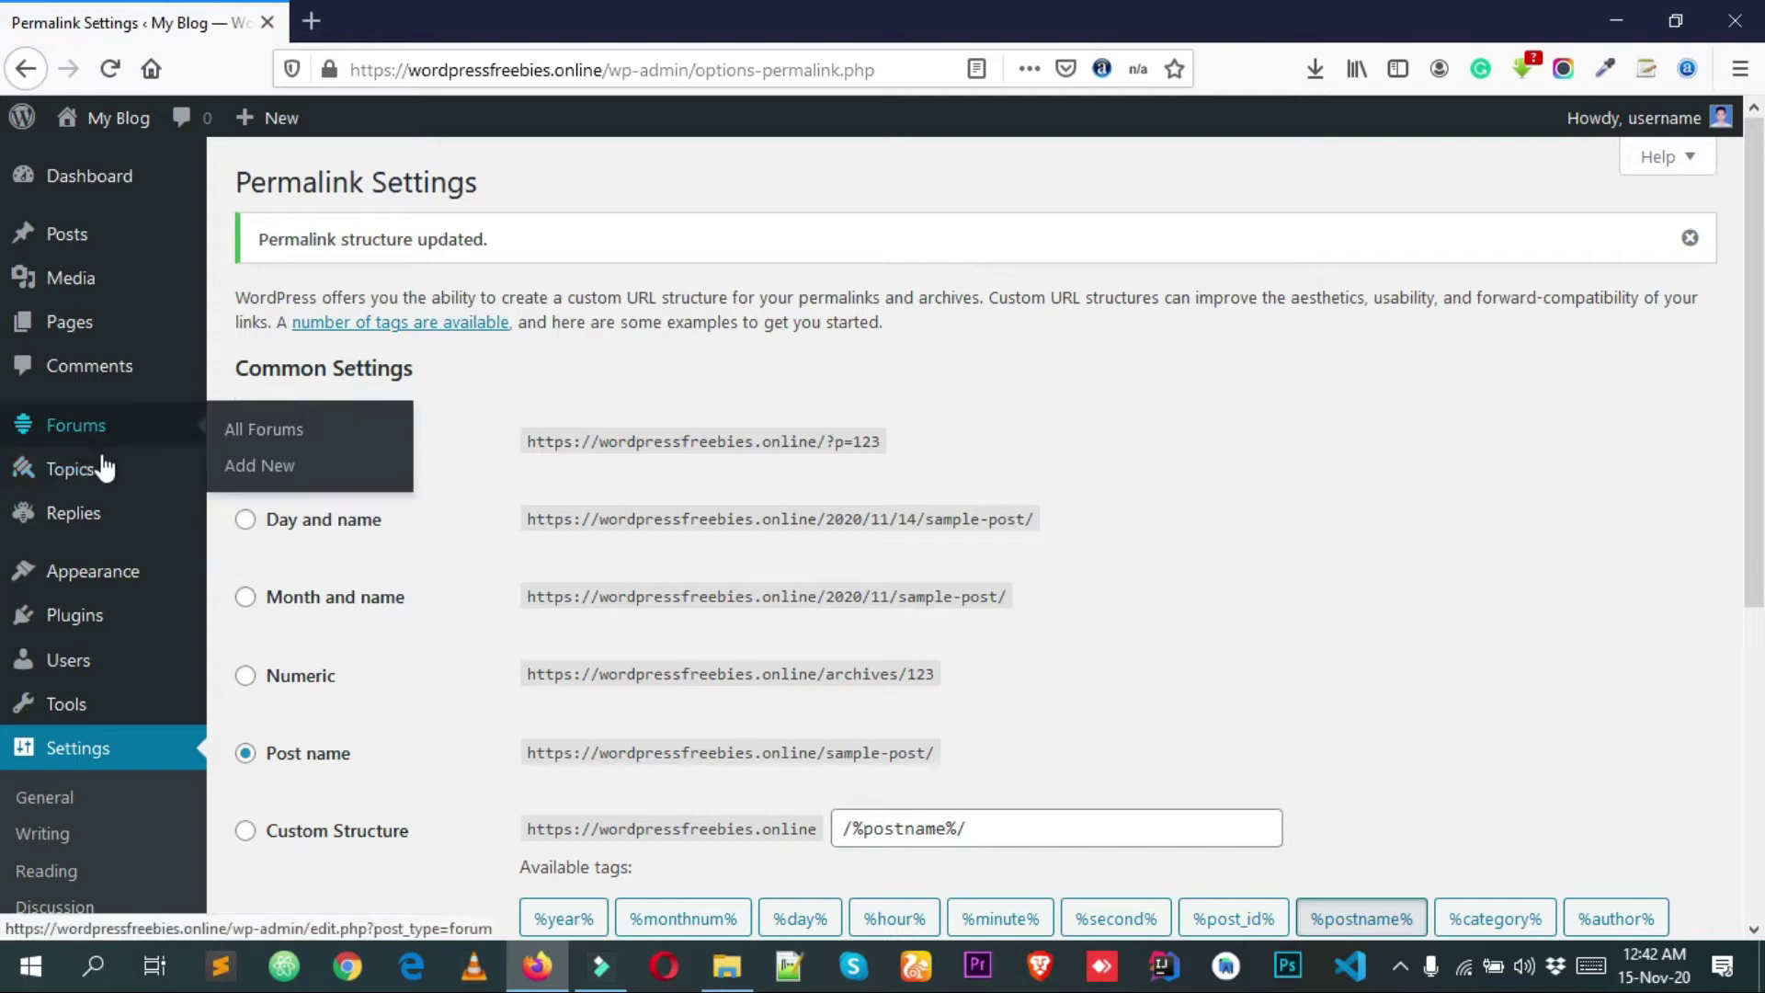
- Open the site in a new browser tab, go to its /forums/ address and examine the forum listing
{"action": "mouse_move", "coordinate": [110, 117]}
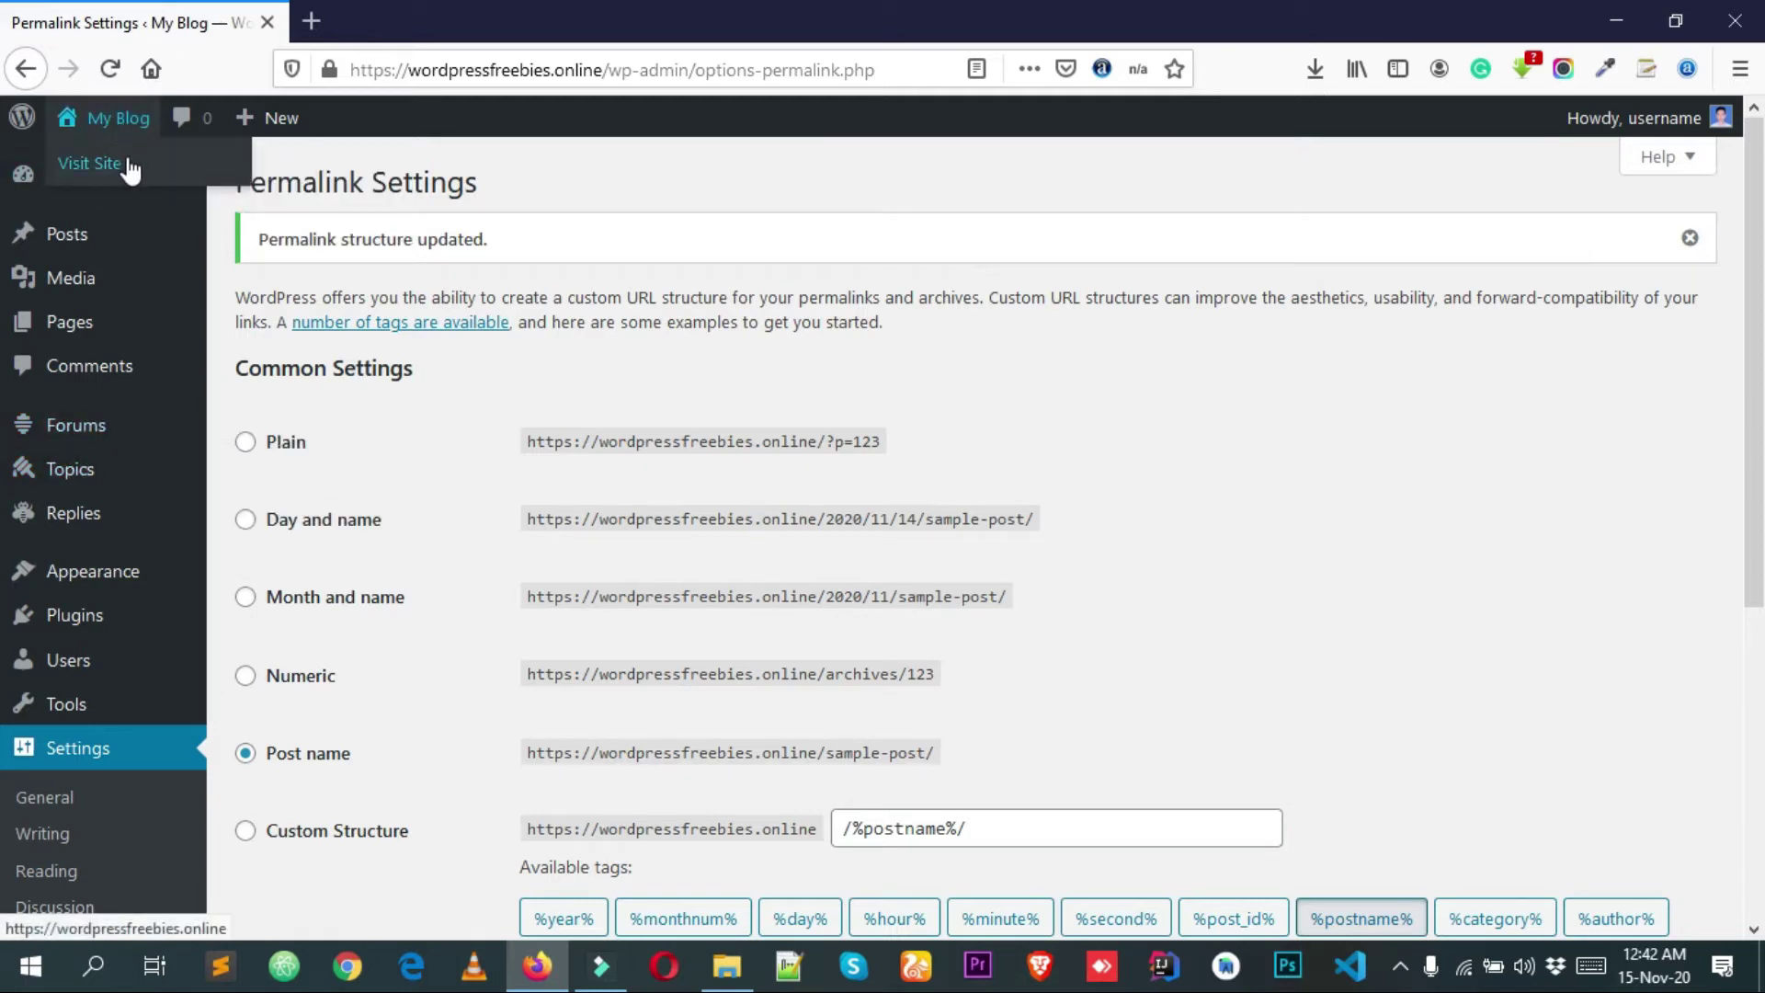
{"action": "right_click", "coordinate": [124, 158]}
{"action": "left_click", "coordinate": [244, 171]}
{"action": "left_click", "coordinate": [388, 9]}
{"action": "left_click", "coordinate": [674, 74]}
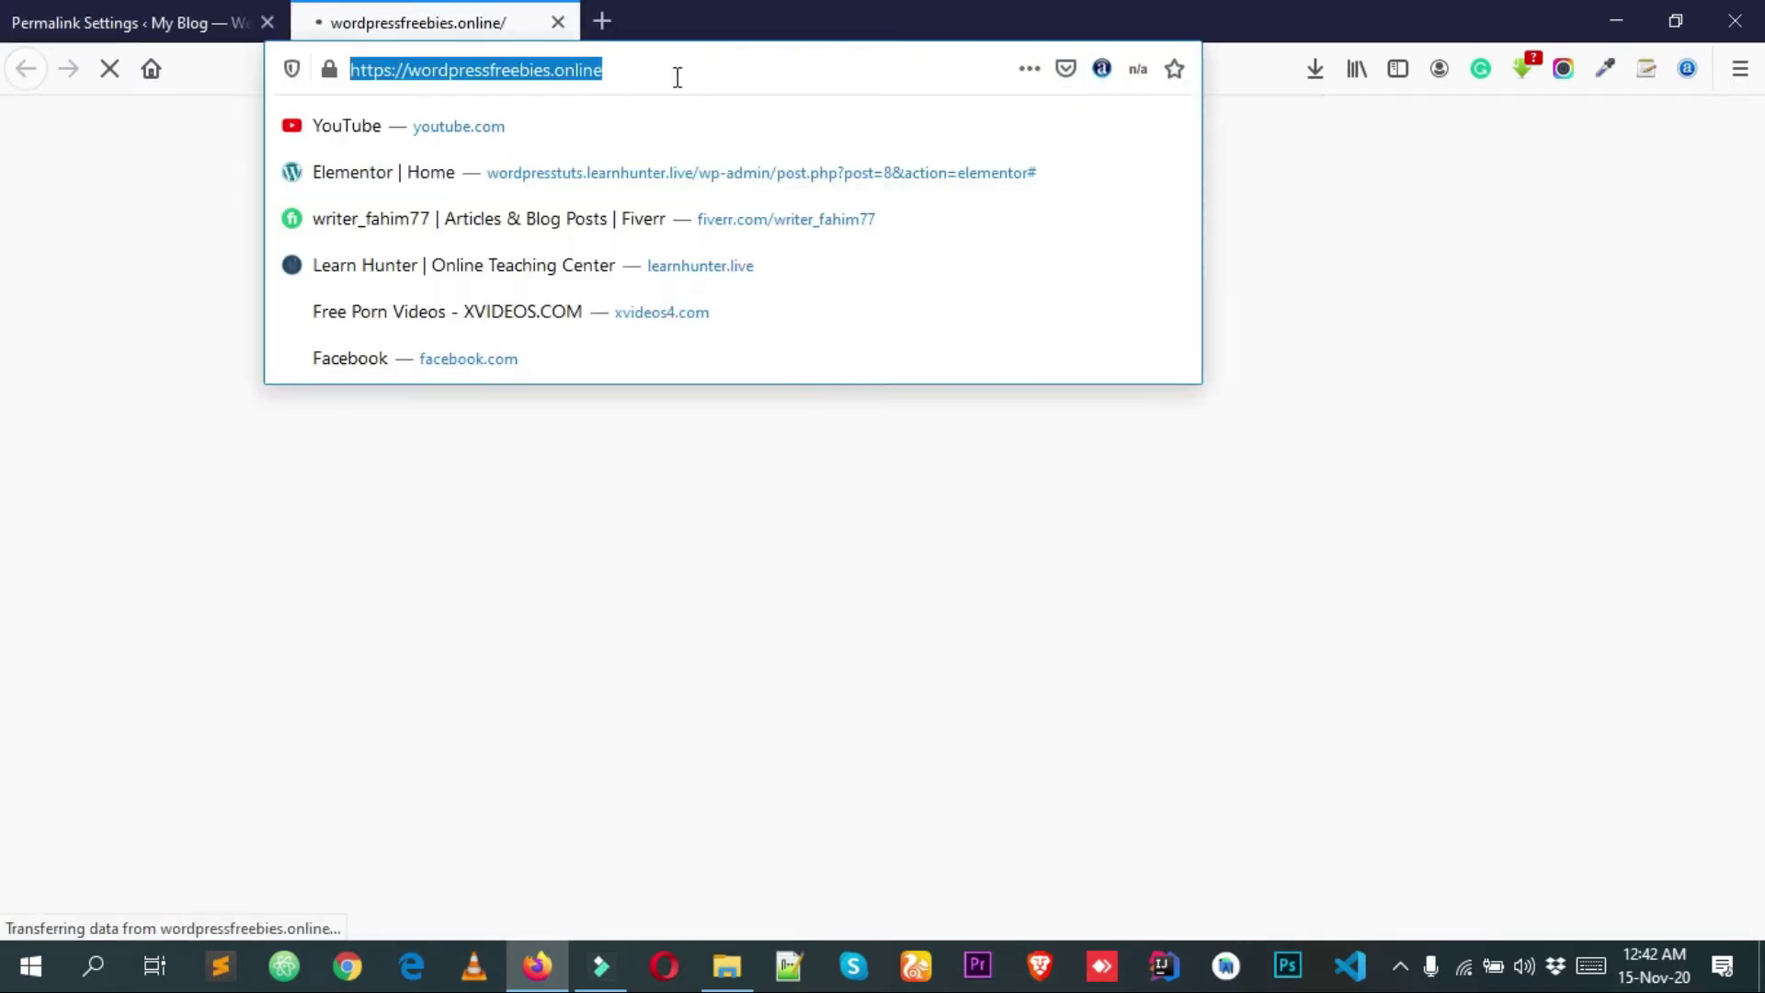
{"action": "left_click", "coordinate": [677, 77]}
{"action": "type", "text": "/four"}
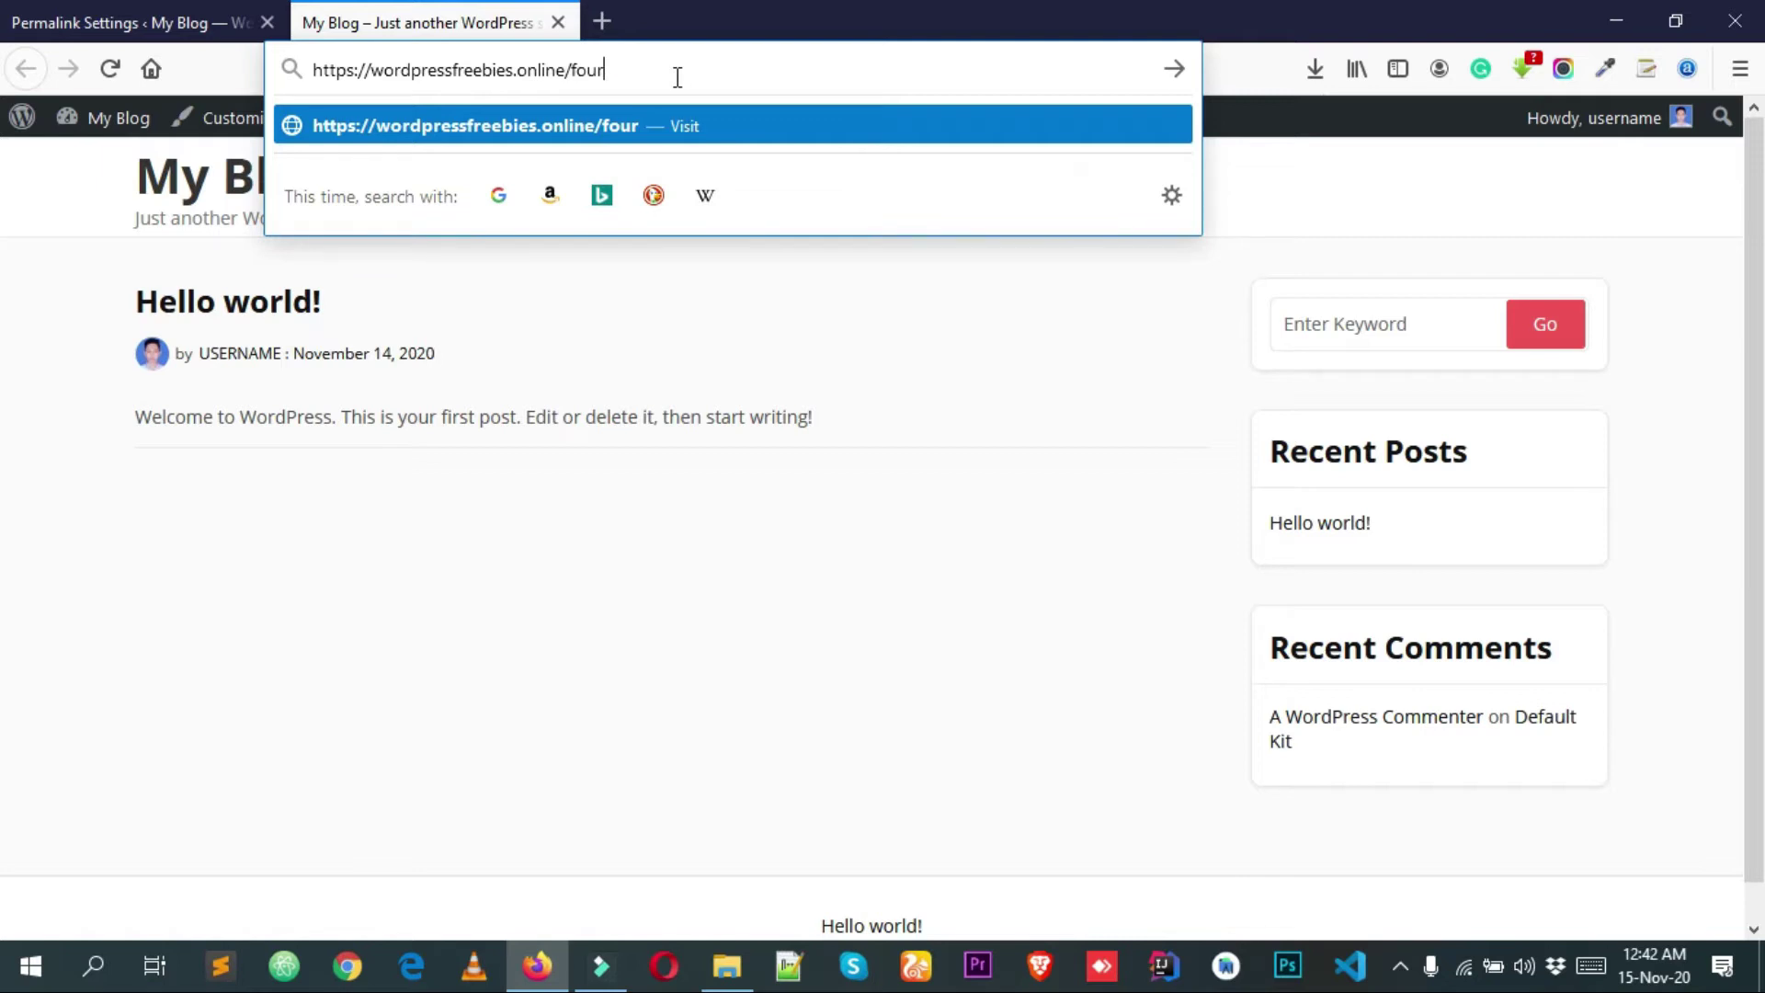
{"action": "key", "text": "BackSpace"}
{"action": "key", "text": "BackSpace"}
{"action": "key", "text": "Return"}
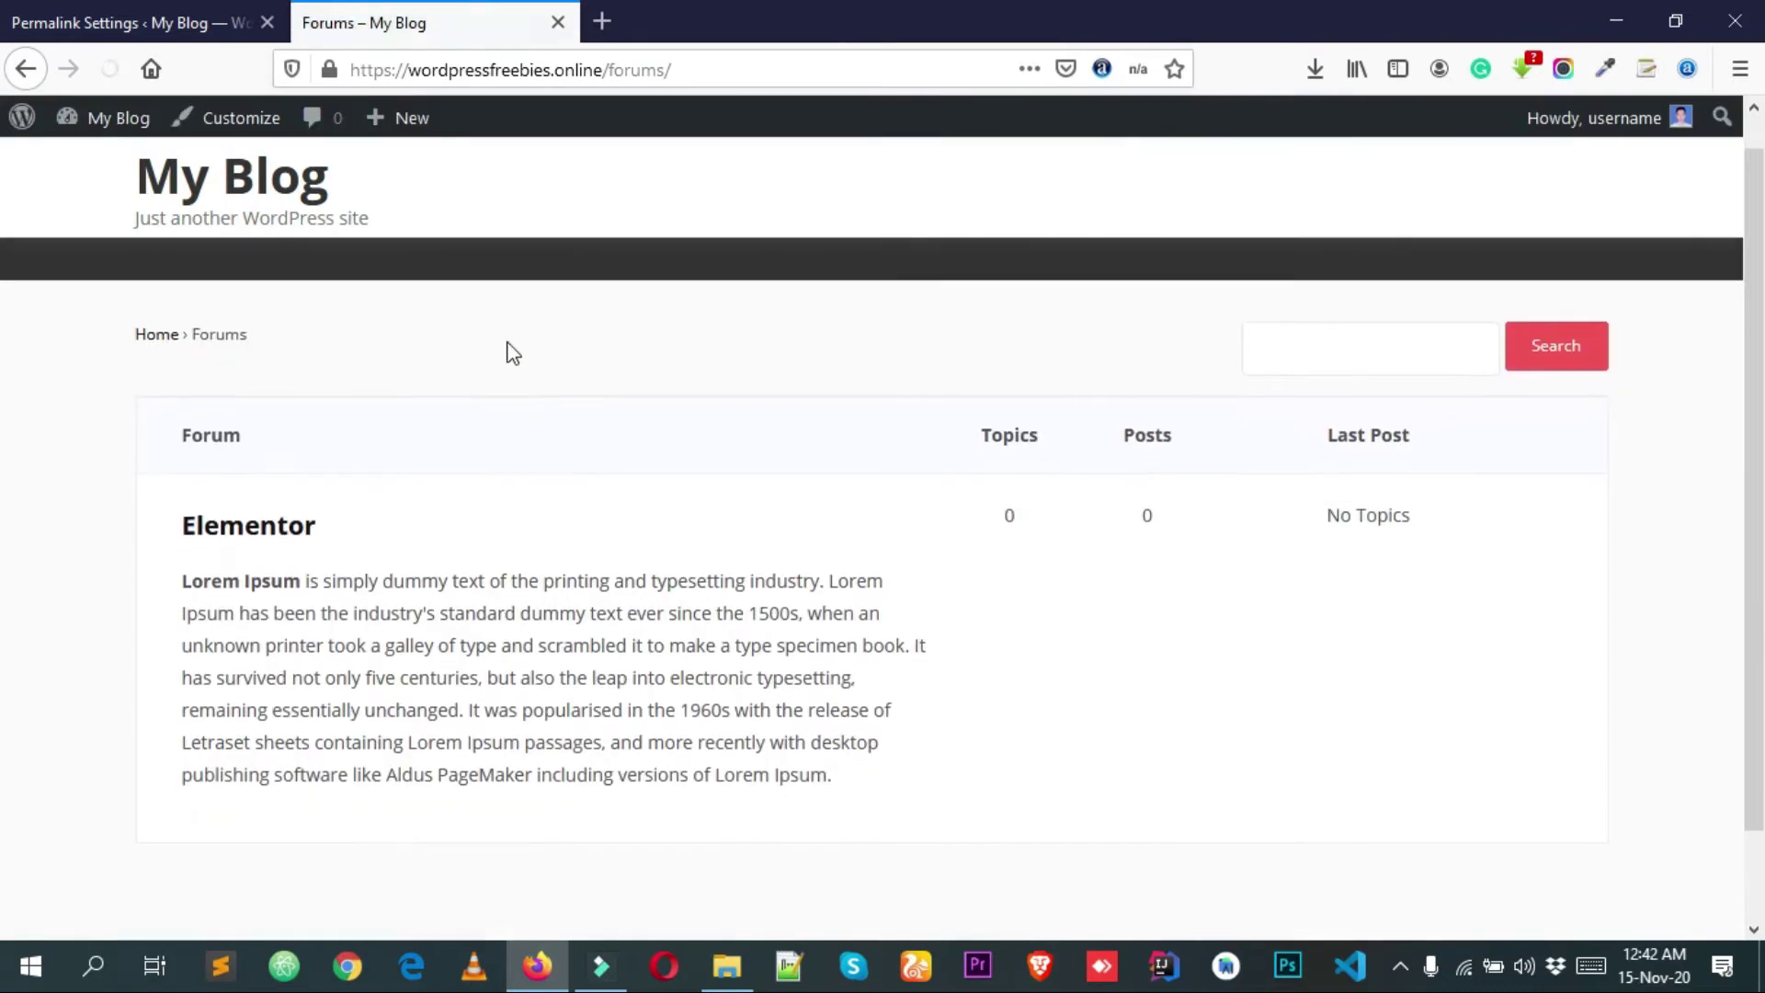
{"action": "scroll", "coordinate": [276, 465], "scroll_direction": "down", "scroll_amount": 2}
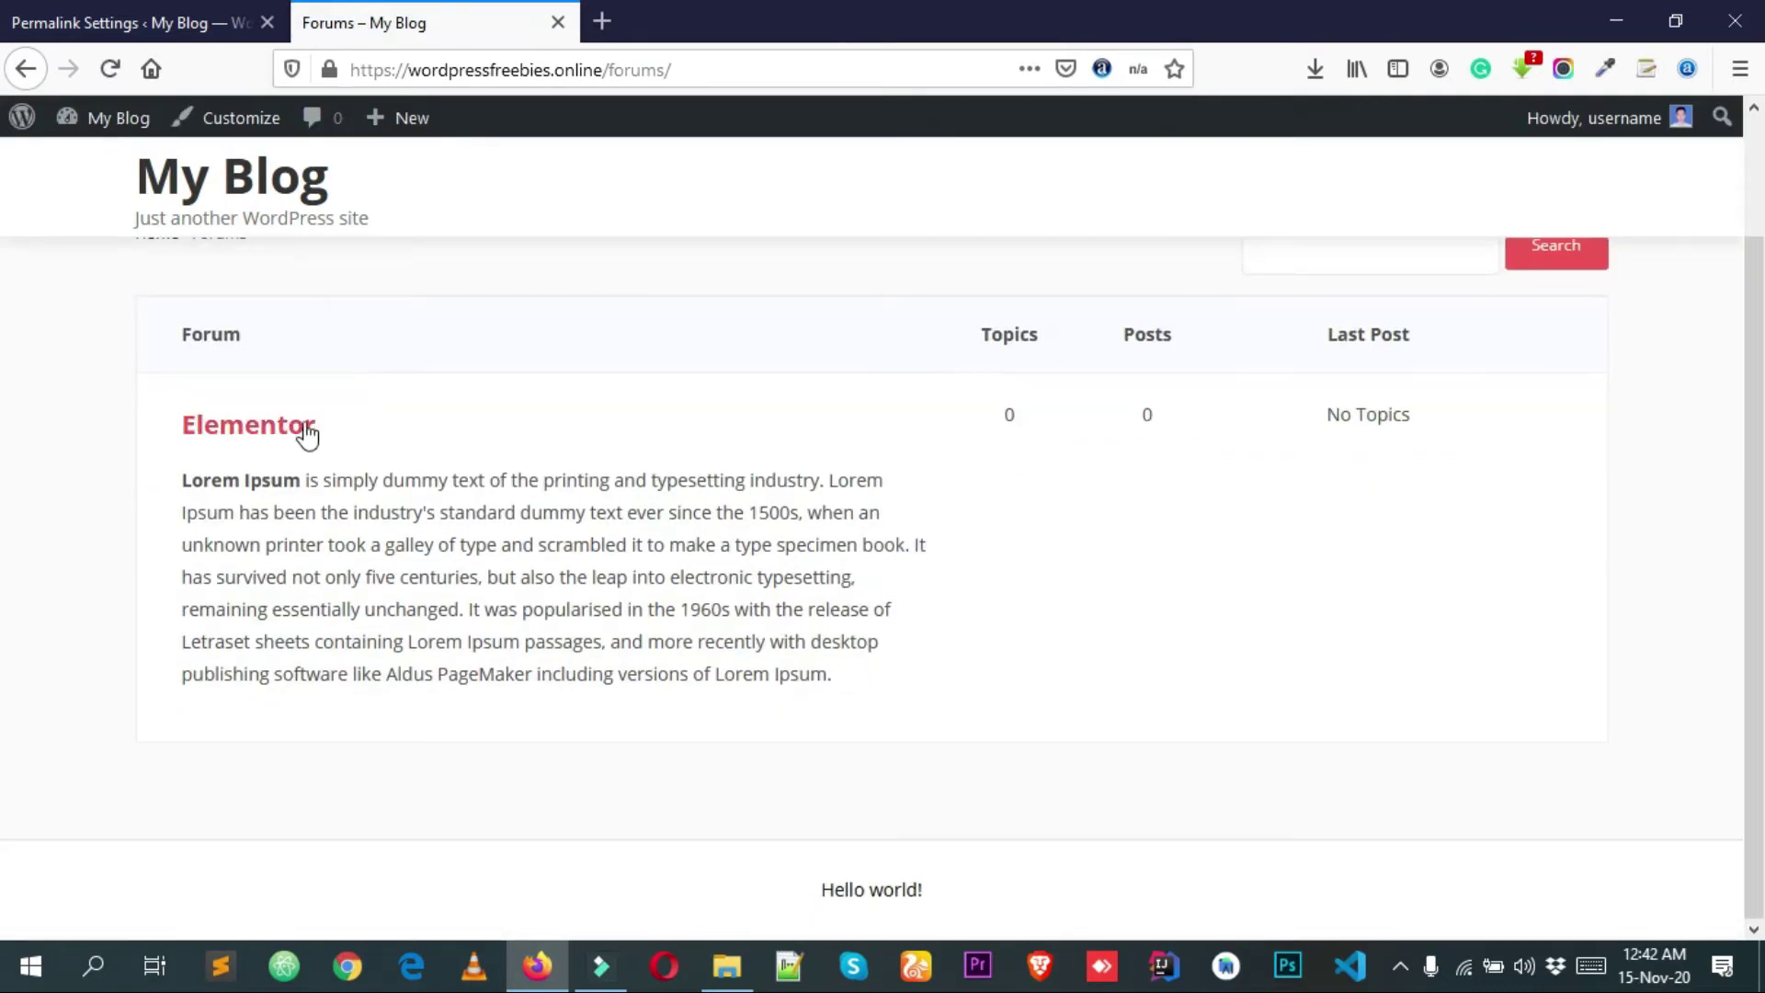
{"action": "scroll", "coordinate": [250, 504], "scroll_direction": "up", "scroll_amount": 1}
{"action": "scroll", "coordinate": [250, 504], "scroll_direction": "up", "scroll_amount": 1}
- Return to the admin tab and start a new forum topic titled Elementor Woocommerce Builder
{"action": "left_click", "coordinate": [175, 22]}
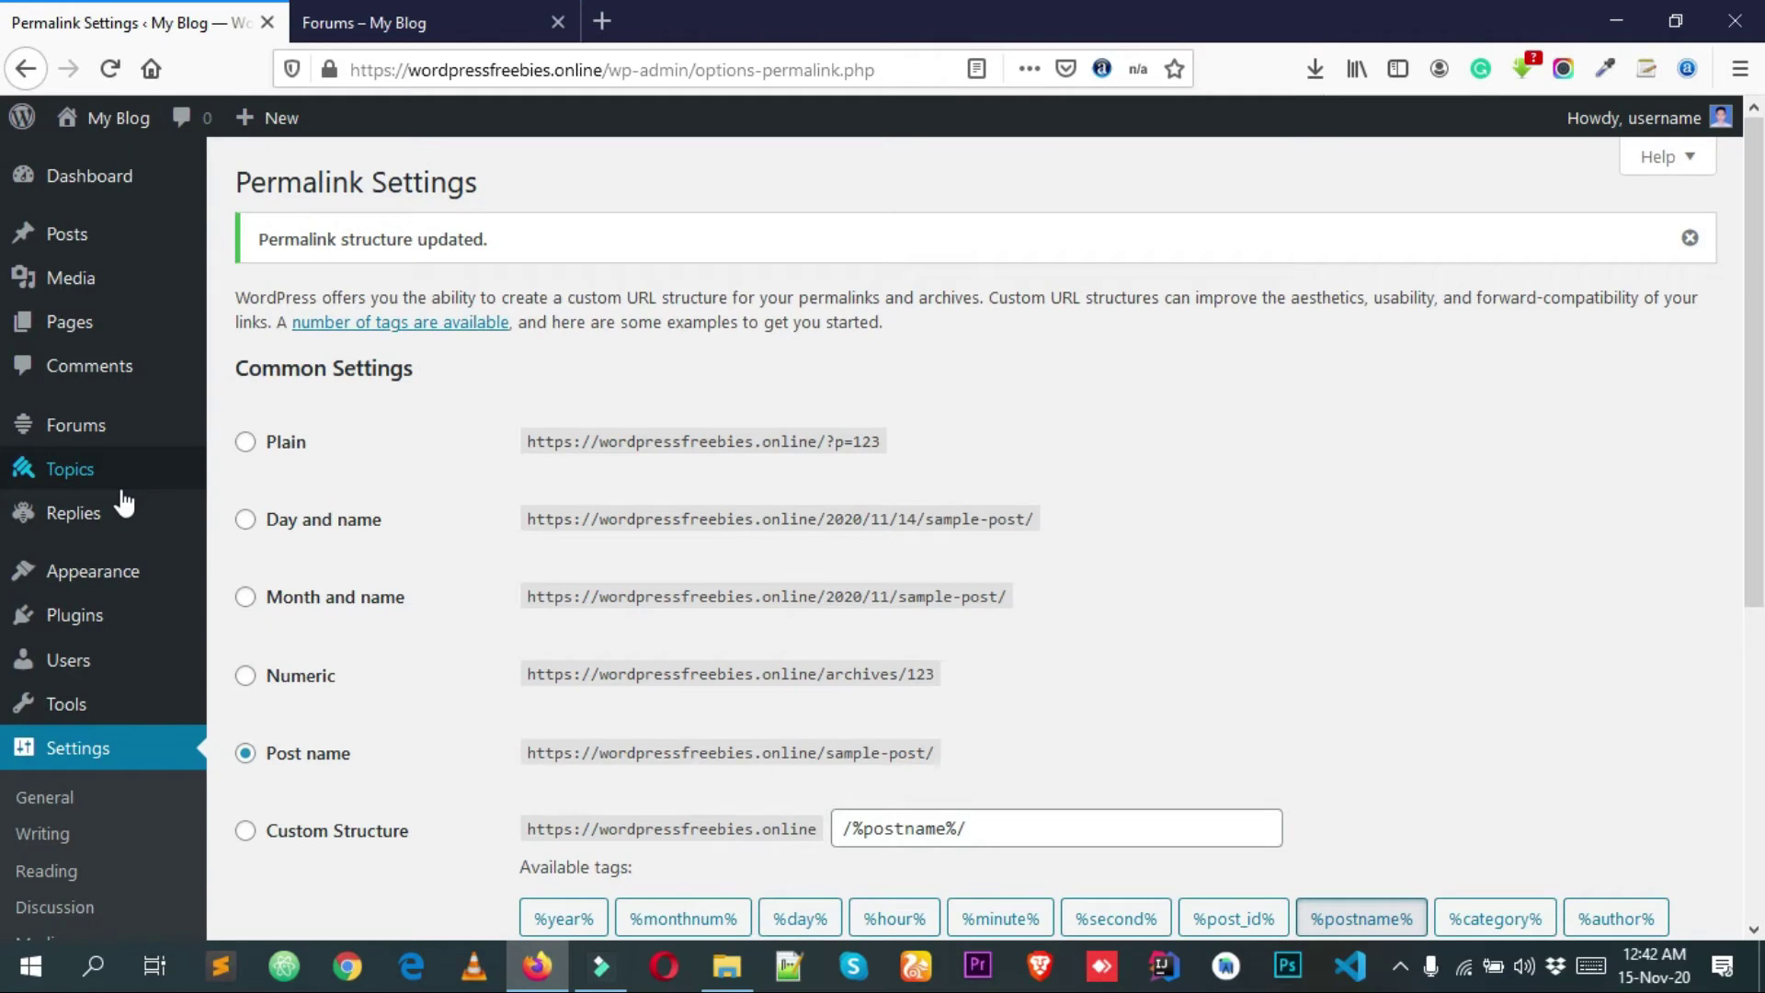
{"action": "left_click", "coordinate": [74, 478]}
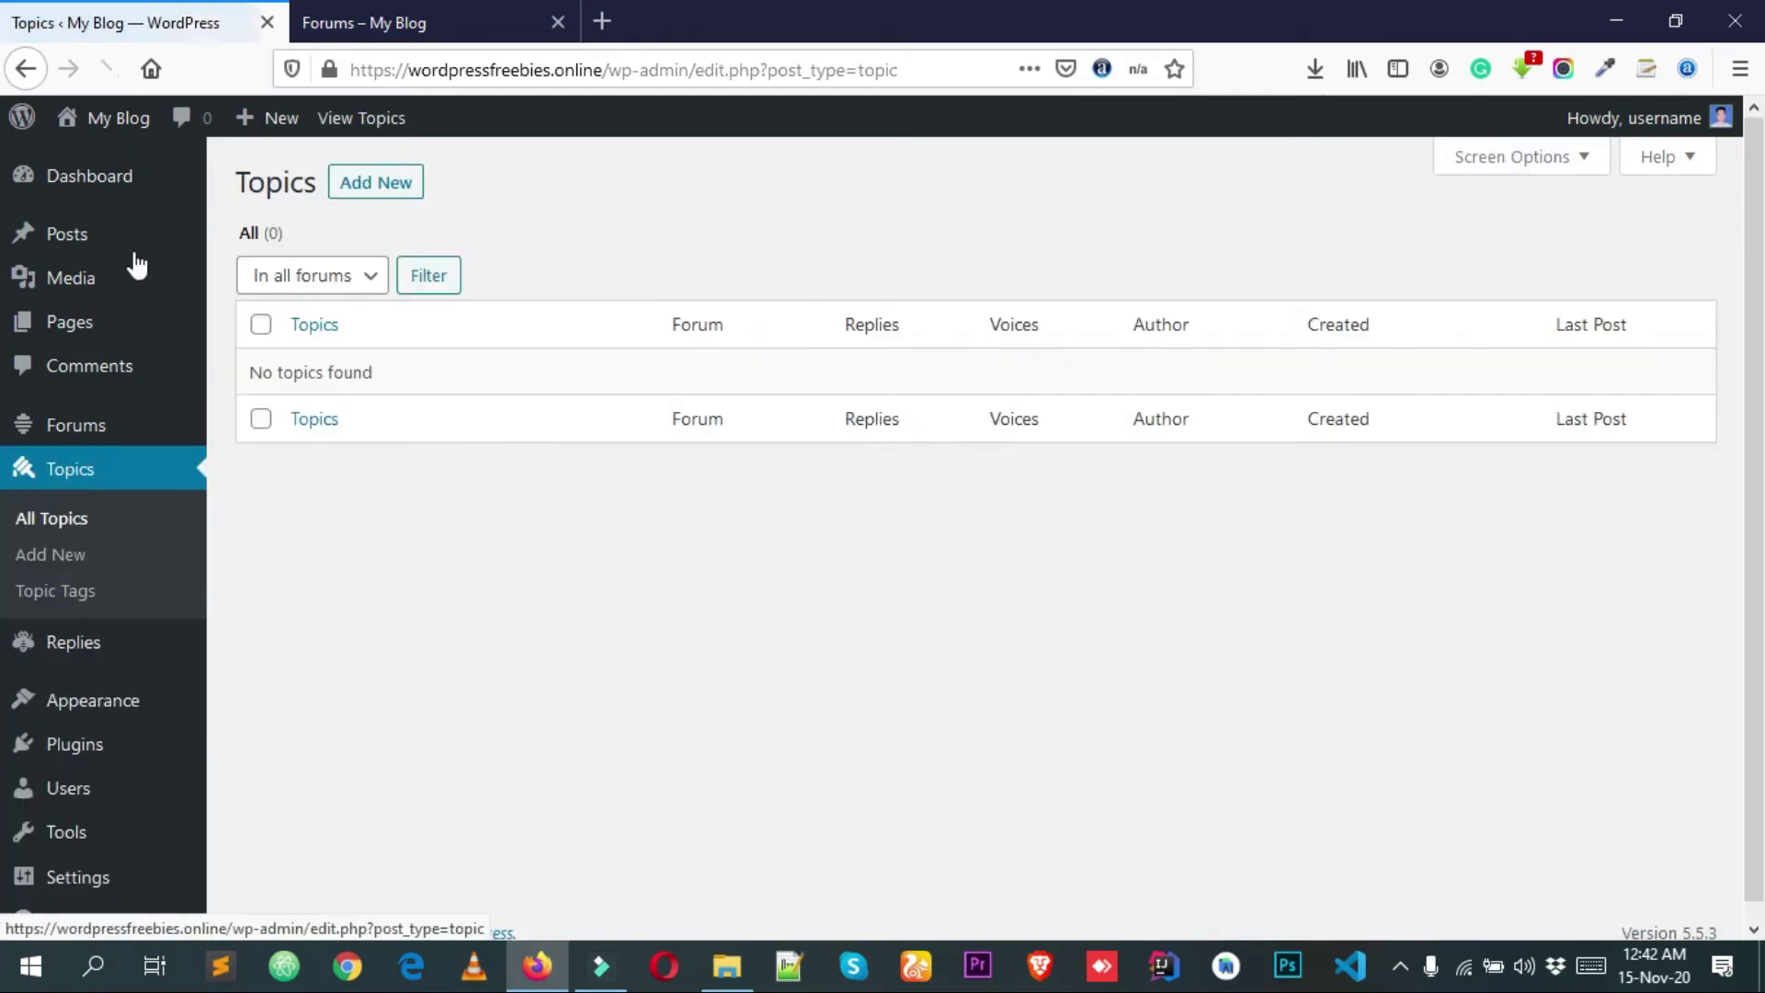
{"action": "left_click", "coordinate": [347, 197]}
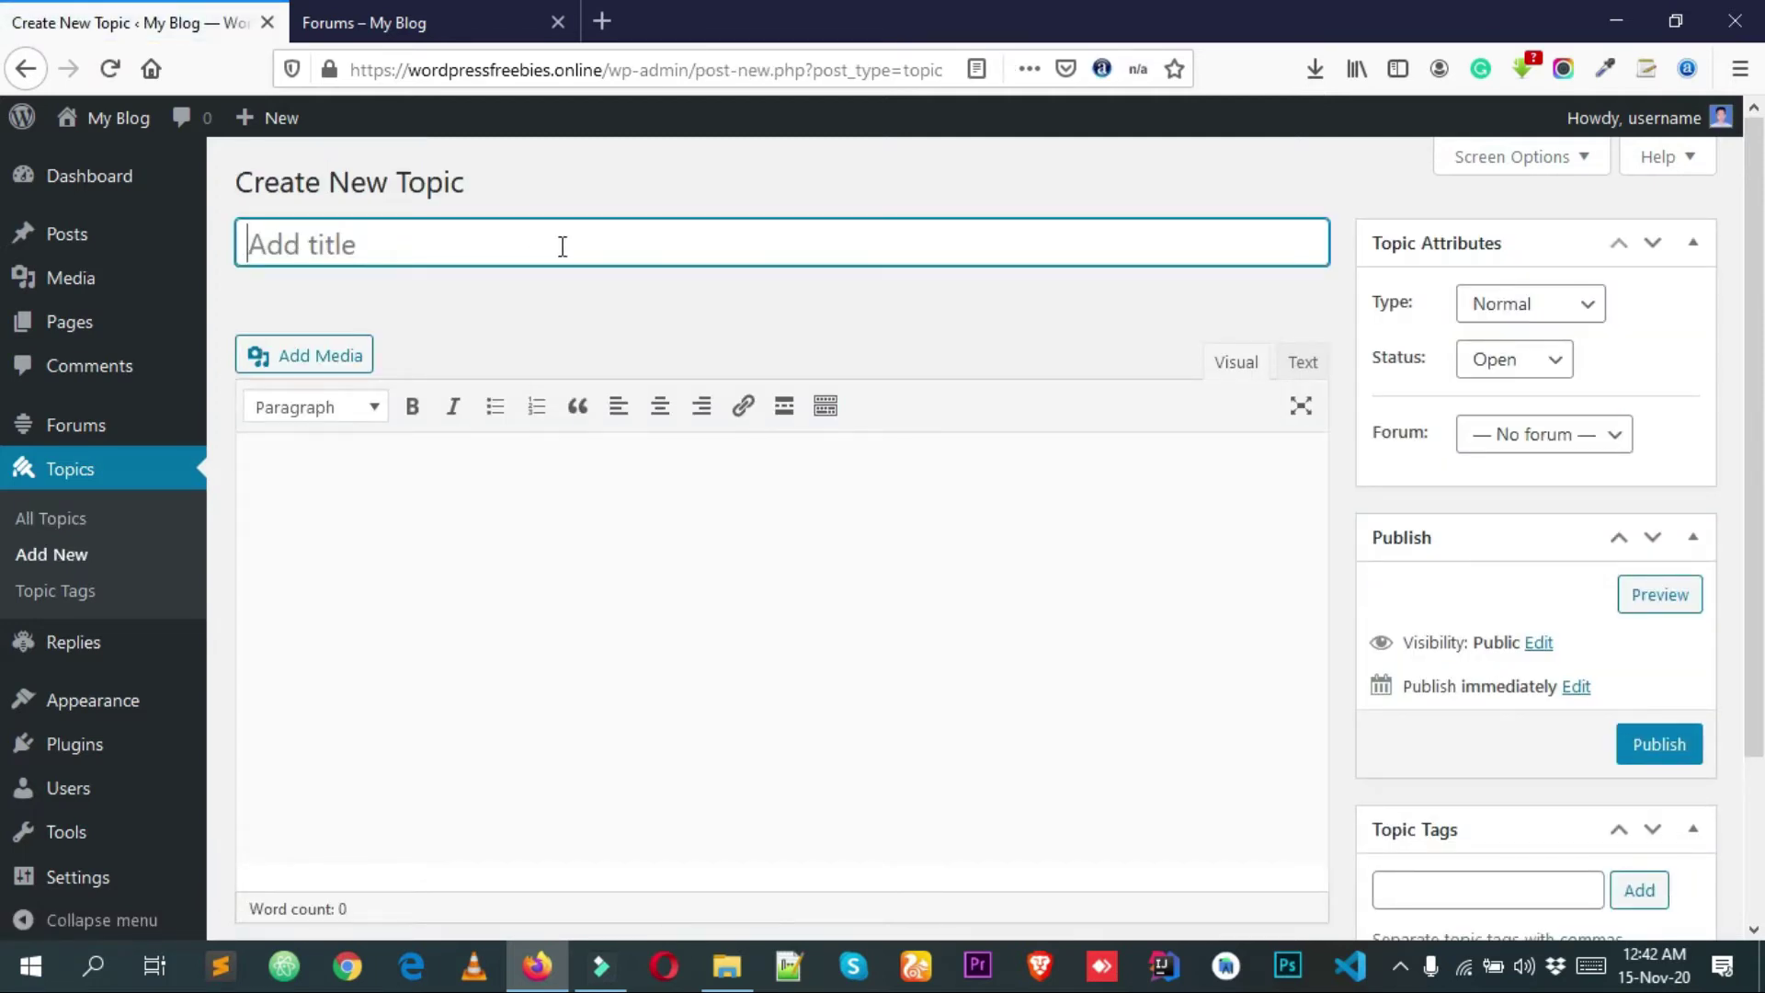
{"action": "type", "text": "Elem"}
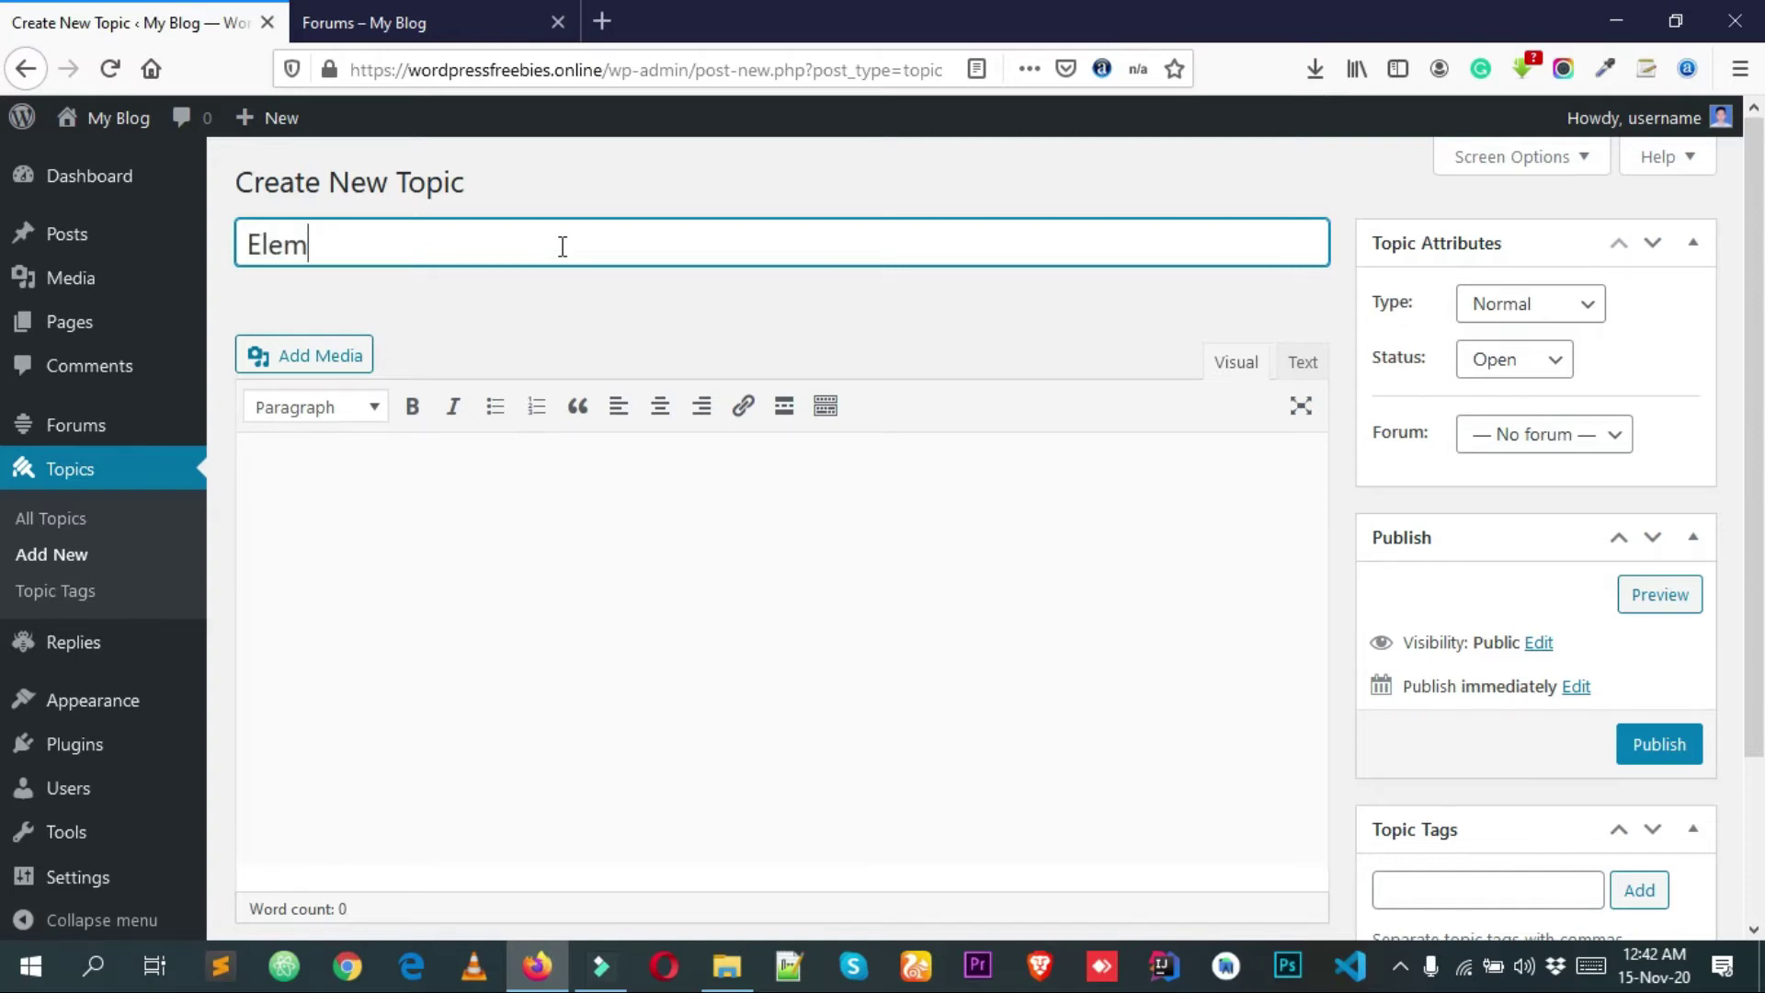
{"action": "type", "text": "ntor"}
{"action": "key", "text": "ctrl+a"}
{"action": "type", "text": "Elementor "}
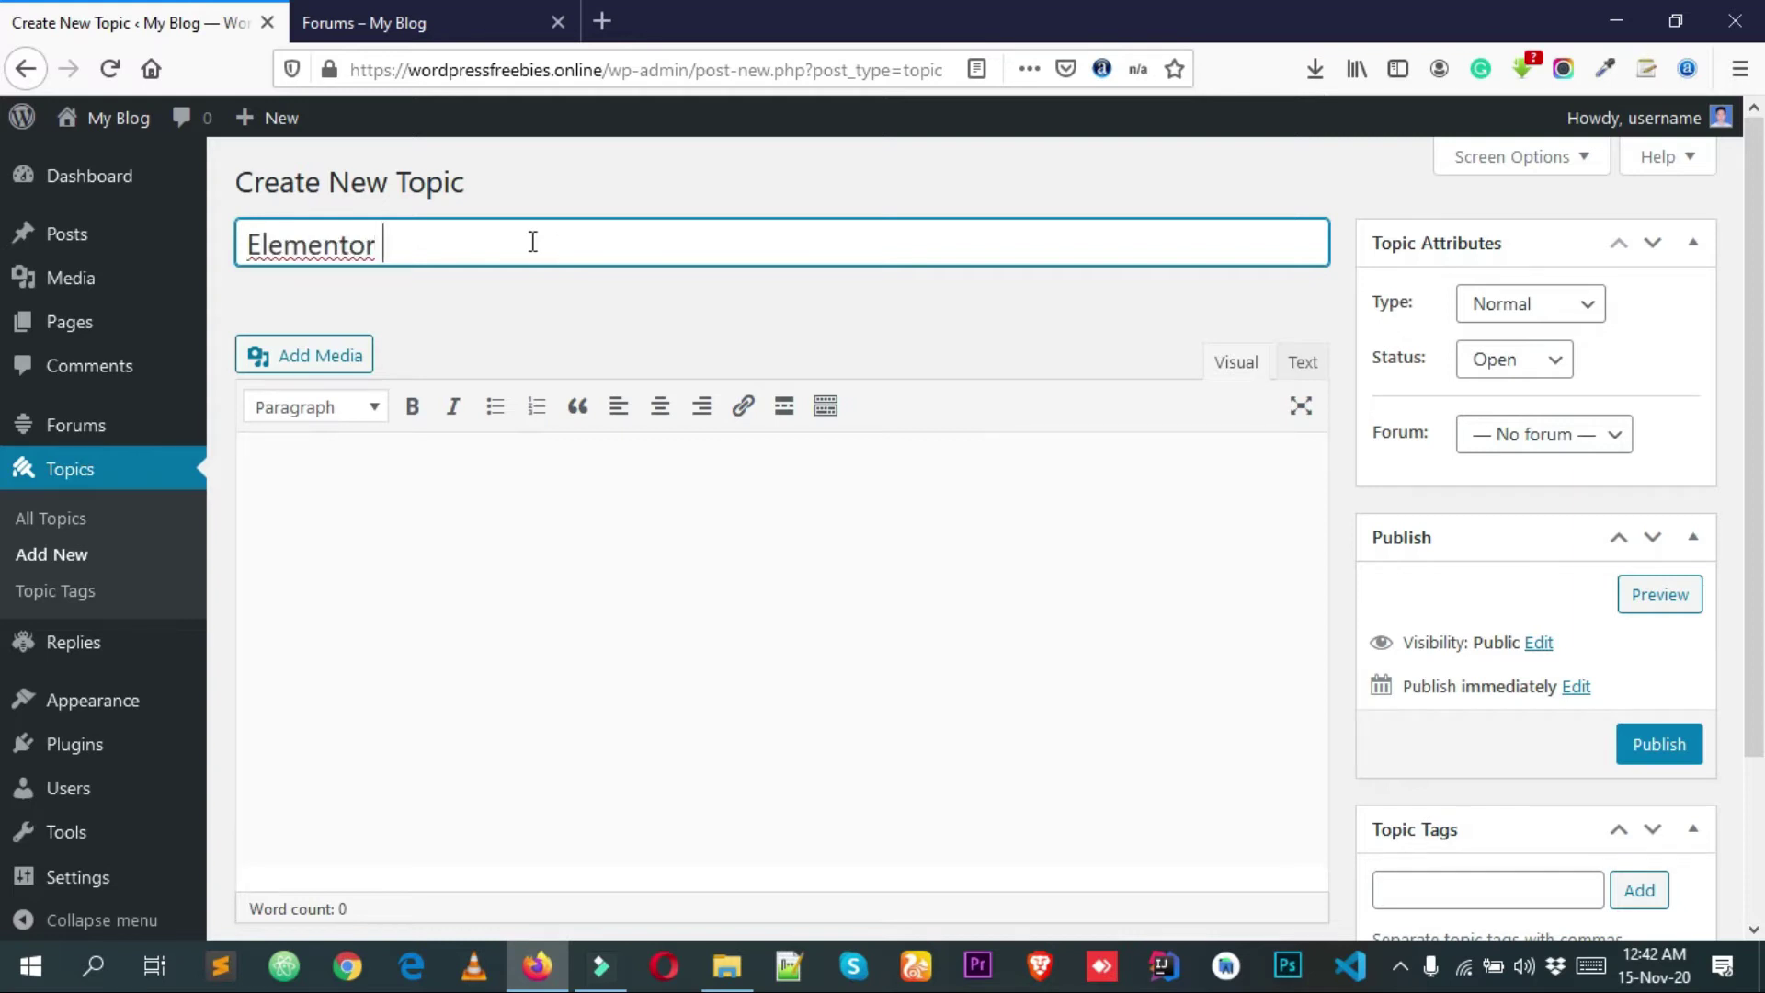
{"action": "type", "text": "Woocomm"}
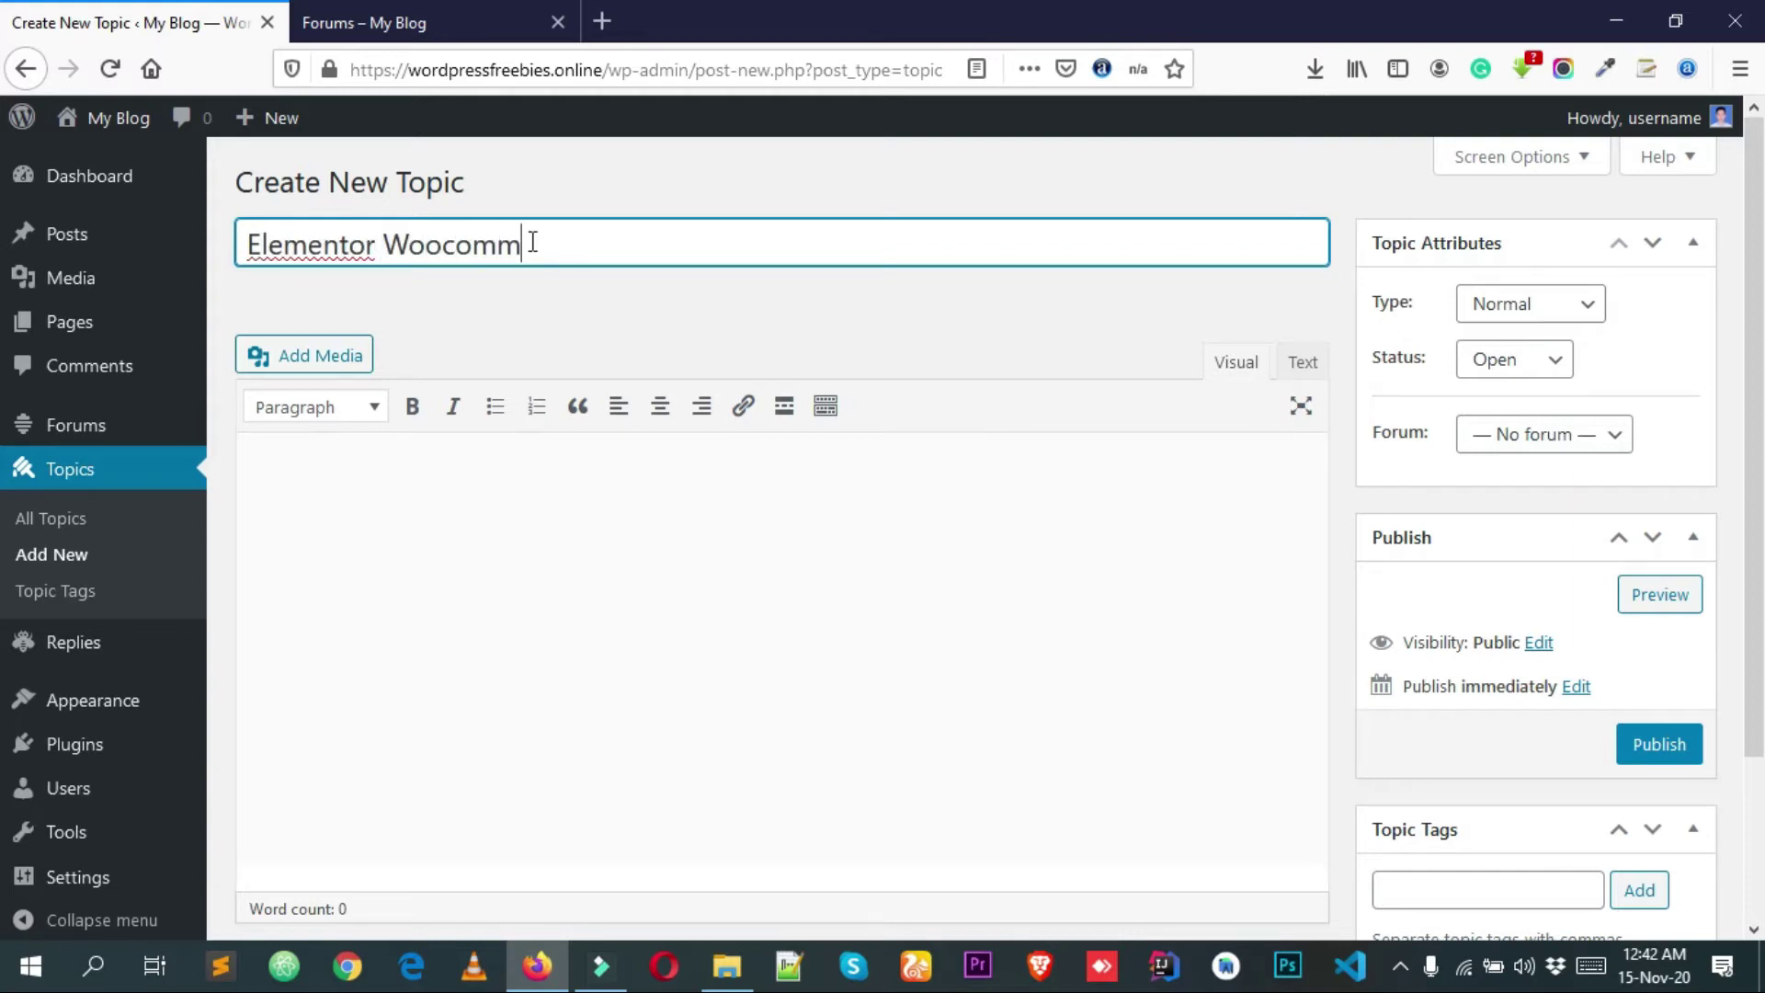
{"action": "type", "text": "erce Builder"}
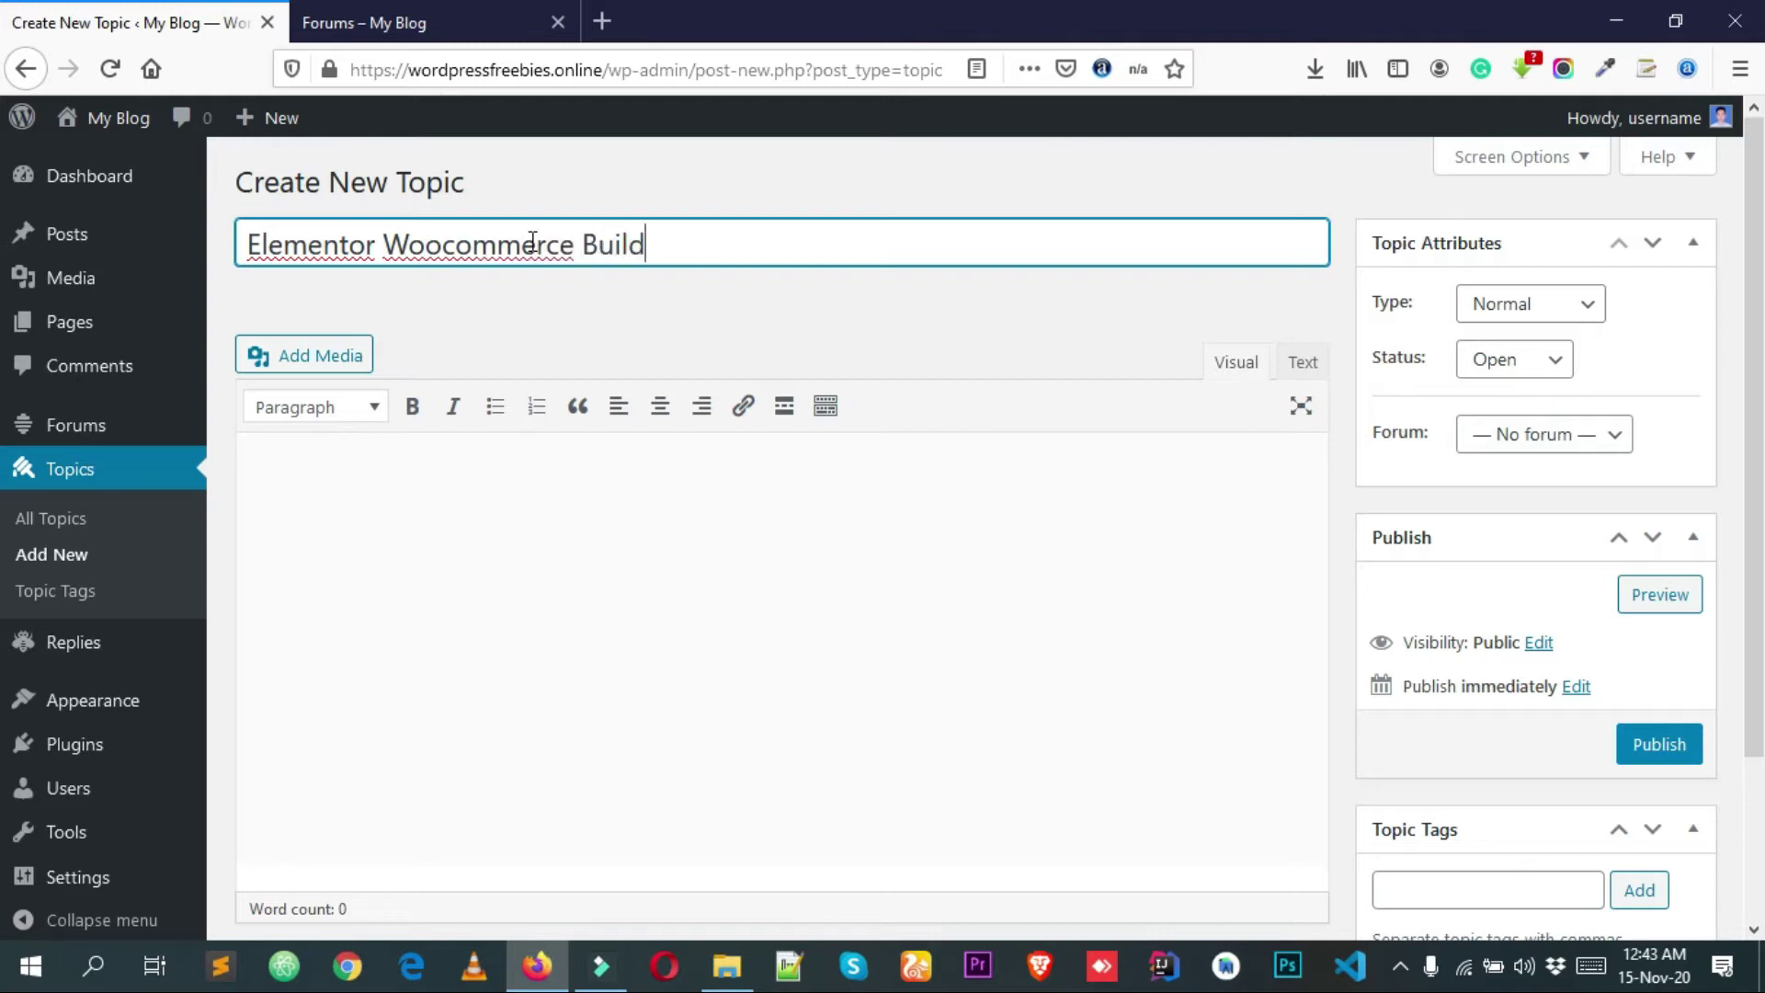
- Fill the topic's body with two copies of the copied Lorem Ipsum paragraph
{"action": "left_click", "coordinate": [449, 551]}
{"action": "type", "text": "Lorem Ipsum is simply dummy text of the printing and typesetting industry. Lorem Ipsum has been the industry's standard dummy text ever since the 1500s, when an unknown printer took a galley of type and scrambled it to make a type specimen book. It has survived not only five centuries, but also the leap into electronic typesetting, remaining essentially unchanged. It was popularised in the 1960s with the release of Letraset sheets containing Lorem Ipsum passages, and more recently with desktop publishing software like Aldus PageMaker including versions of Lorem Ipsum."}
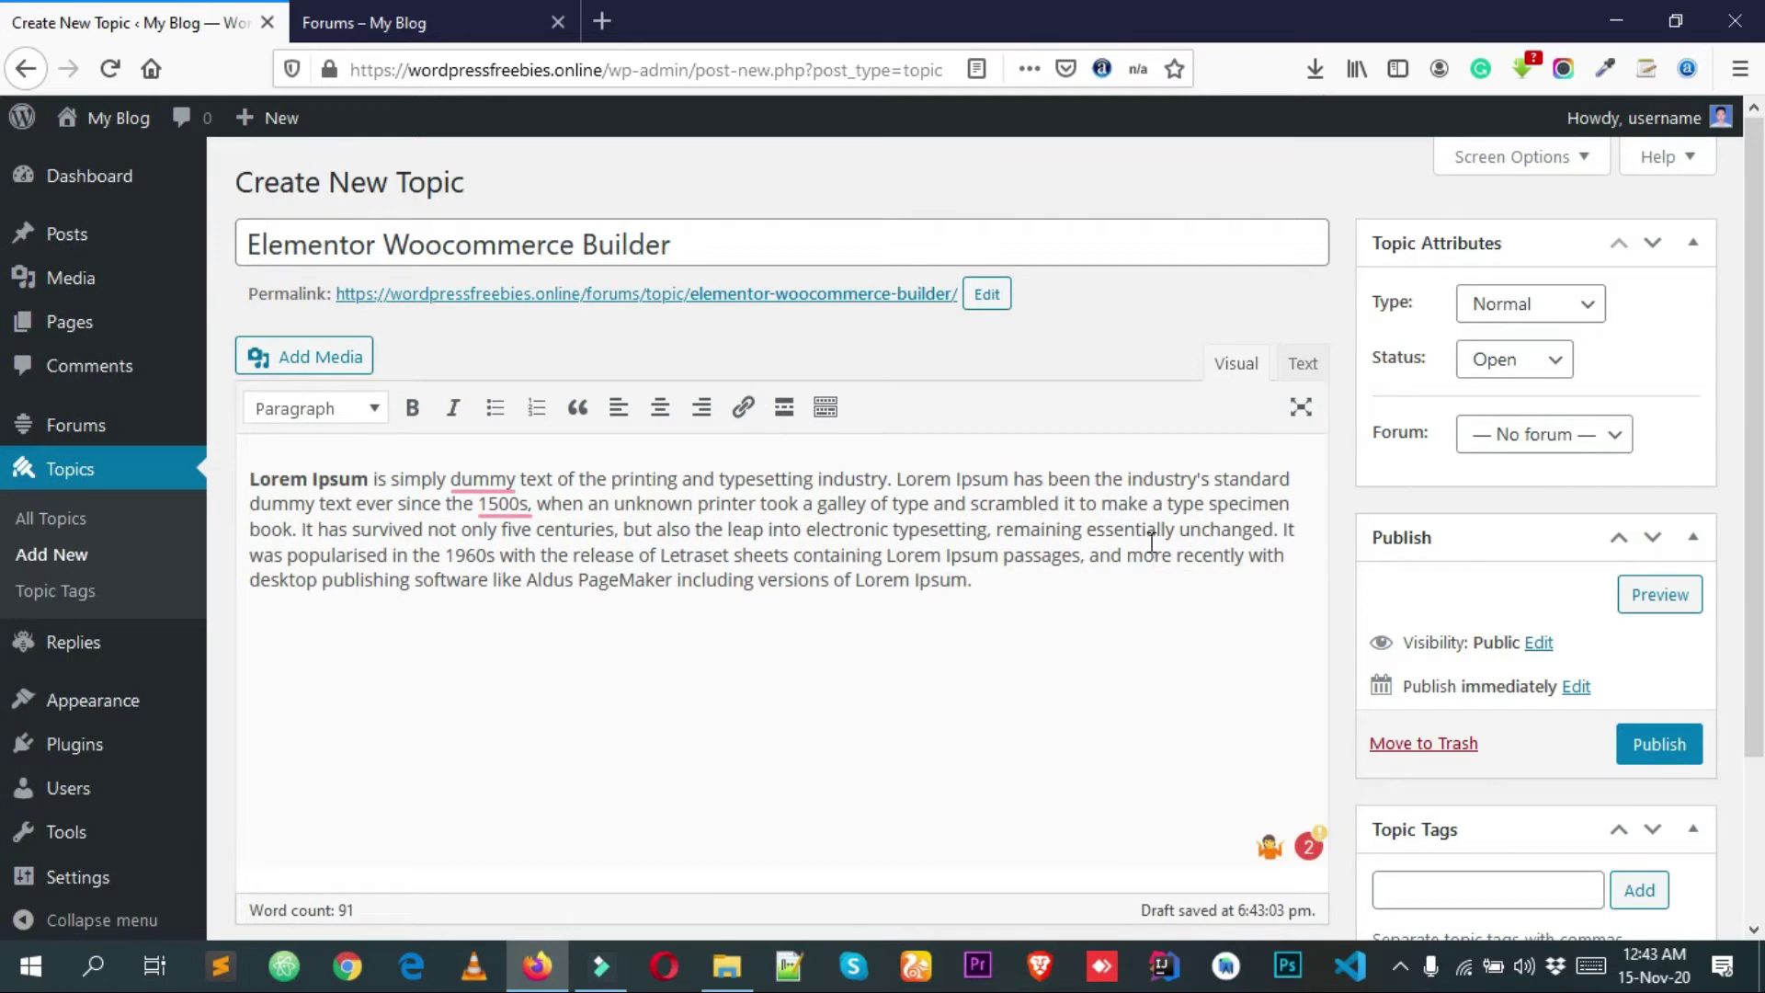
{"action": "key", "text": "Return"}
{"action": "type", "text": "Lorem Ipsum is simply dummy text of the printing and typesetting industry. Lorem Ipsum has been the industry's standard dummy text ever since the 1500s, when an unknown printer took a galley of type and scrambled it to make a type specimen book. It has survived not only five centuries, but also the leap into electronic typesetting, remaining essentially unchanged. It was popularised in the 1960s with the release of Letraset sheets containing Lorem Ipsum passages, and more recently with desktop publishing software like Aldus PageMaker including versions of Lorem Ipsum."}
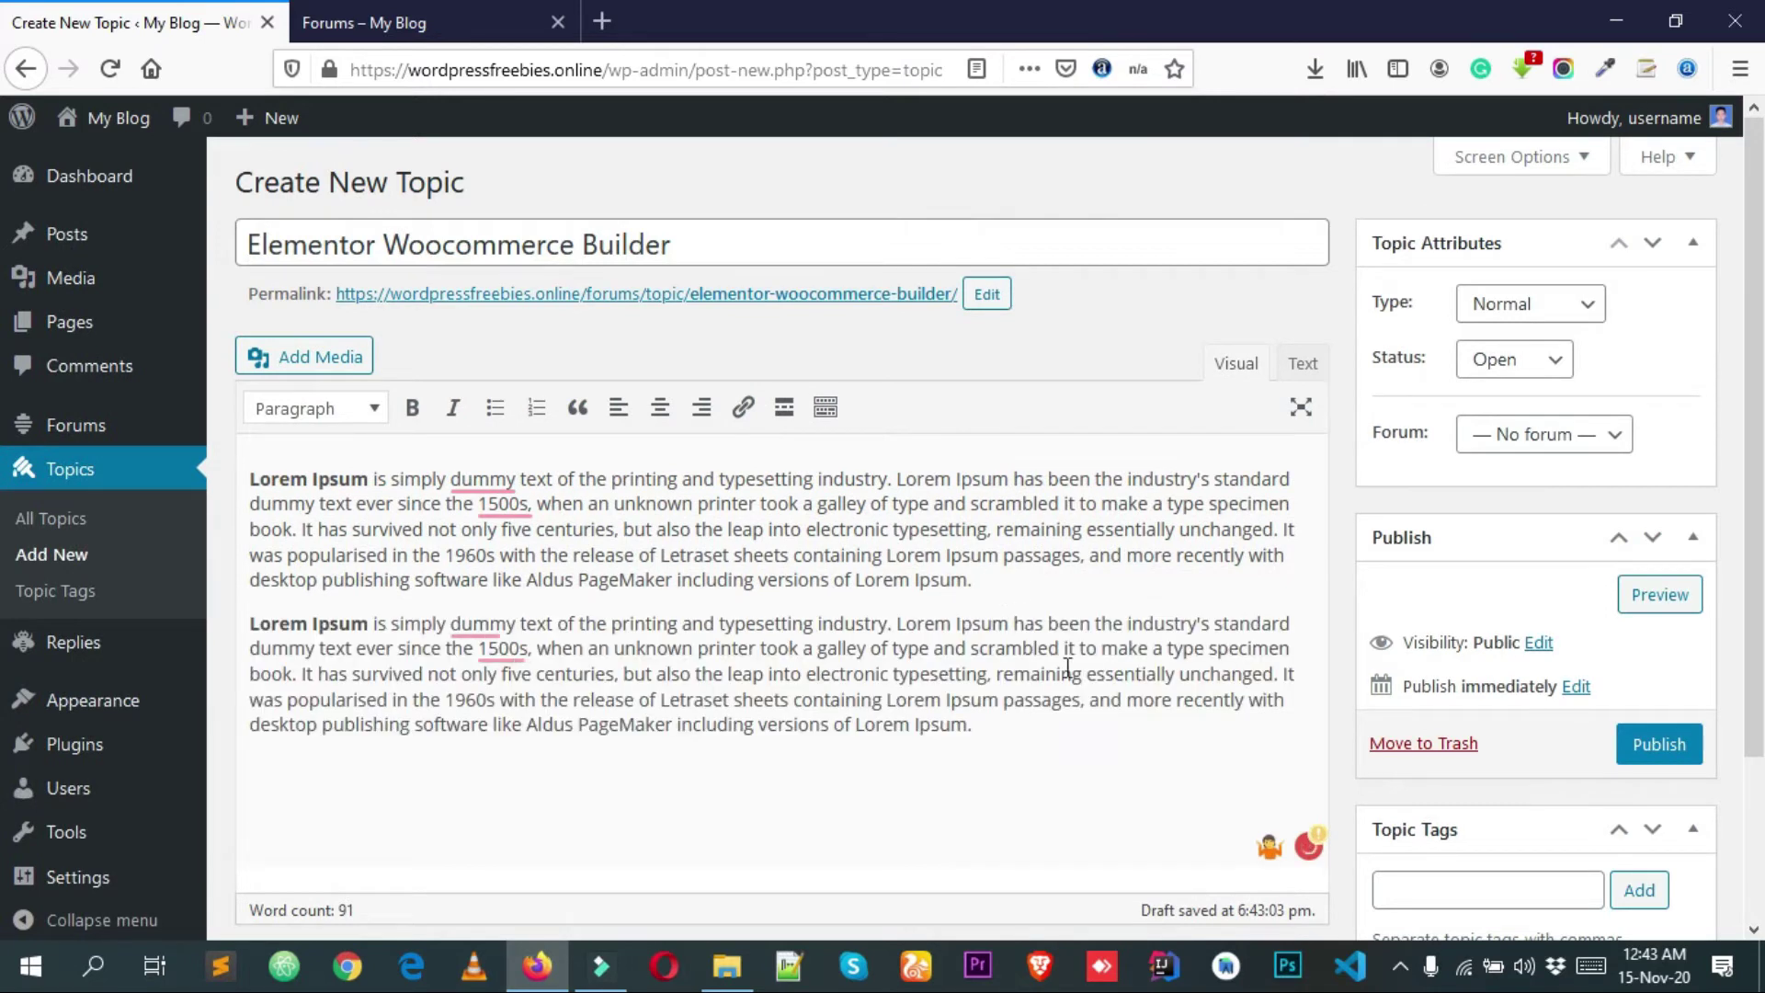
{"action": "scroll", "coordinate": [785, 576], "scroll_direction": "down", "scroll_amount": 2}
{"action": "scroll", "coordinate": [954, 516], "scroll_direction": "up", "scroll_amount": 2}
- Assign the topic to the Elementor forum in the topic attributes
{"action": "left_click", "coordinate": [1544, 439]}
{"action": "left_click", "coordinate": [1530, 505]}
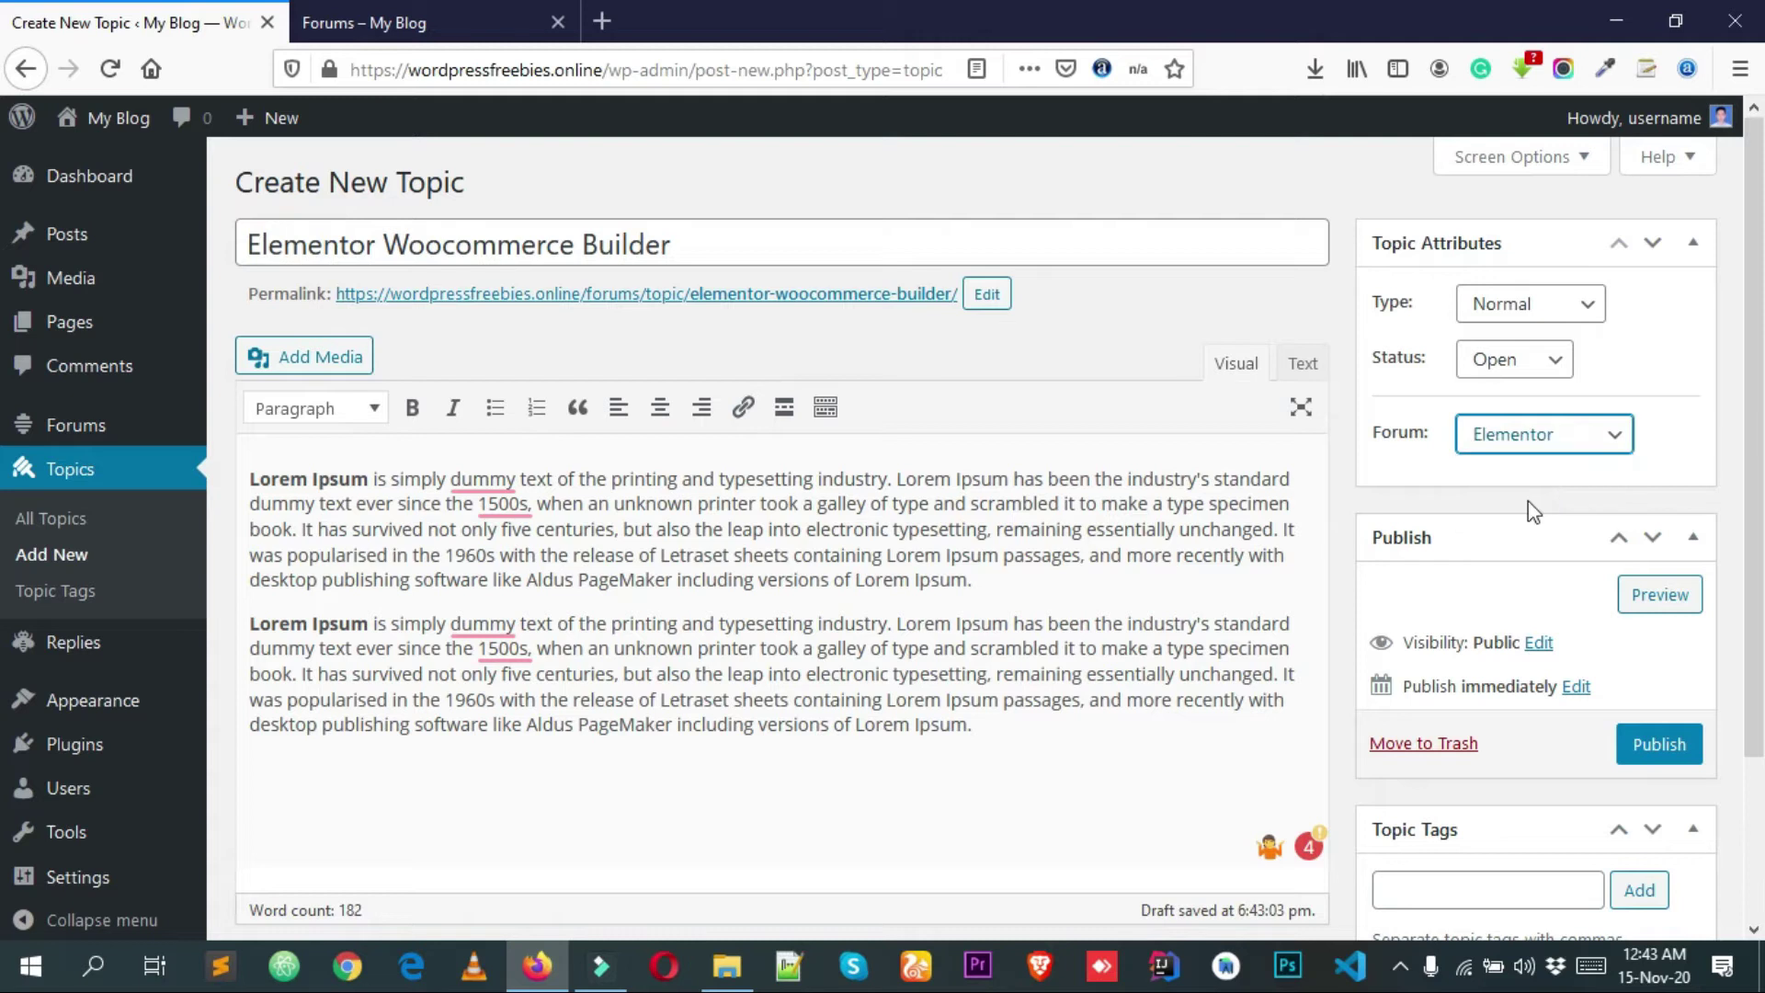
{"action": "left_click", "coordinate": [1529, 451]}
{"action": "left_click", "coordinate": [1534, 504]}
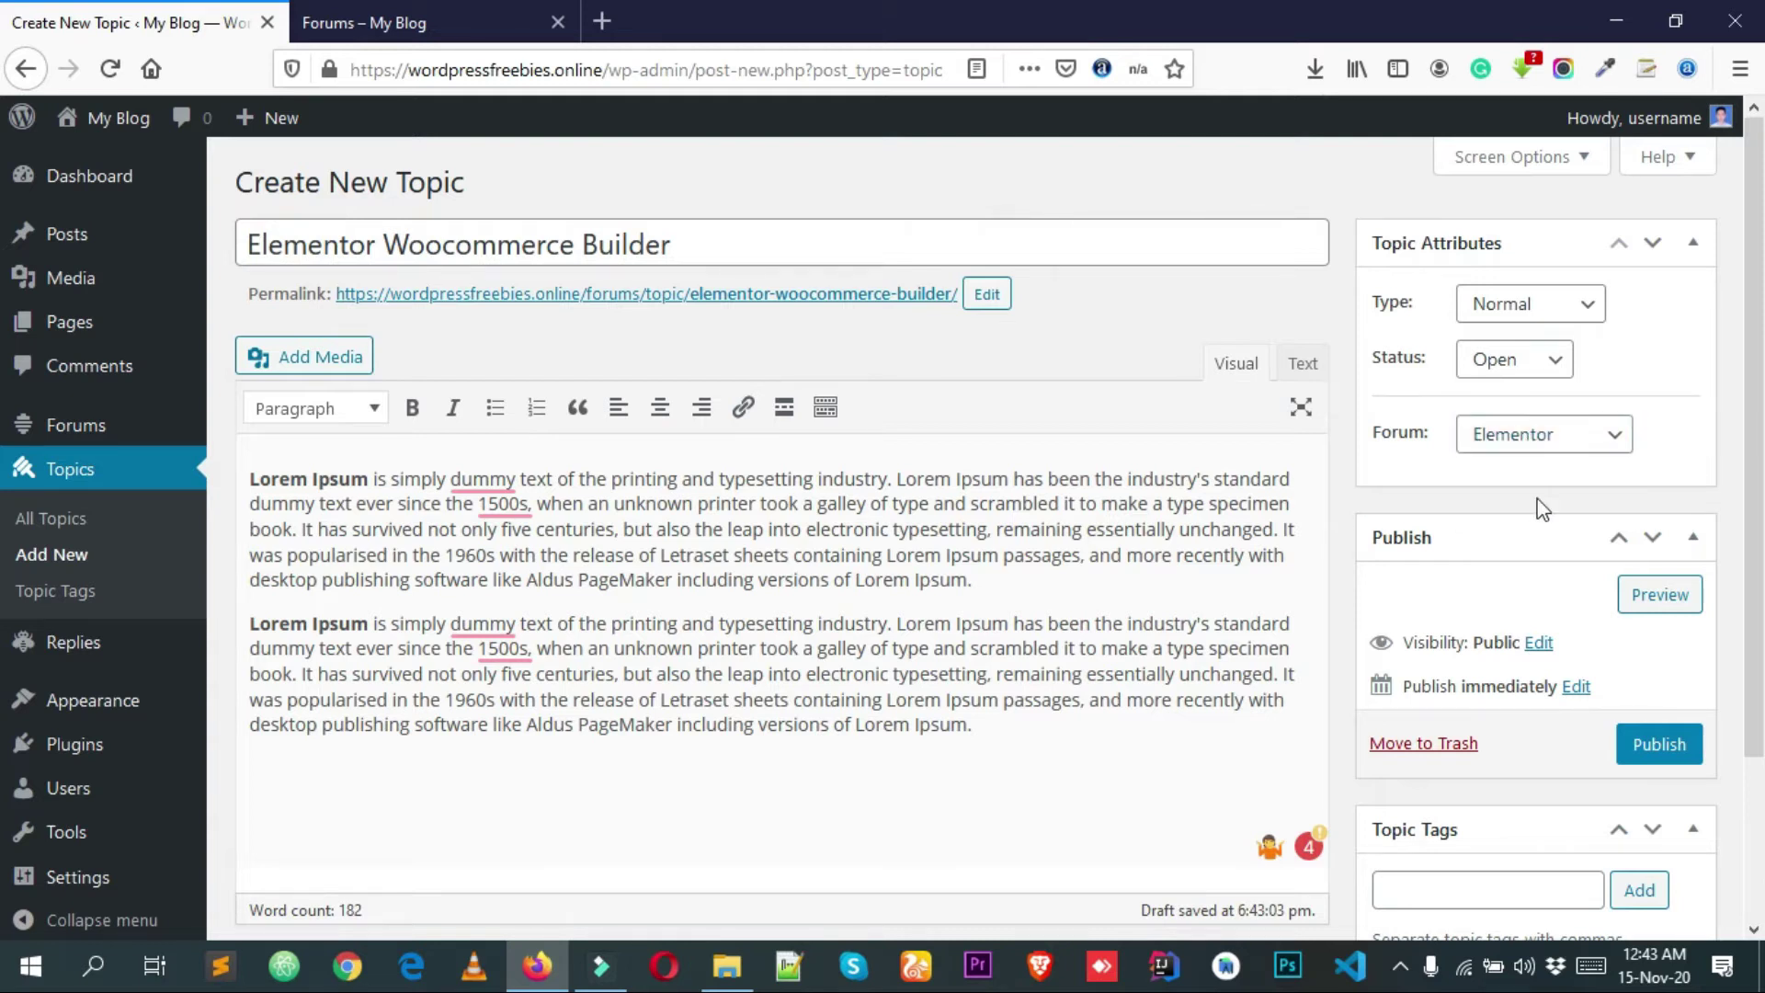
{"action": "left_click", "coordinate": [1553, 452]}
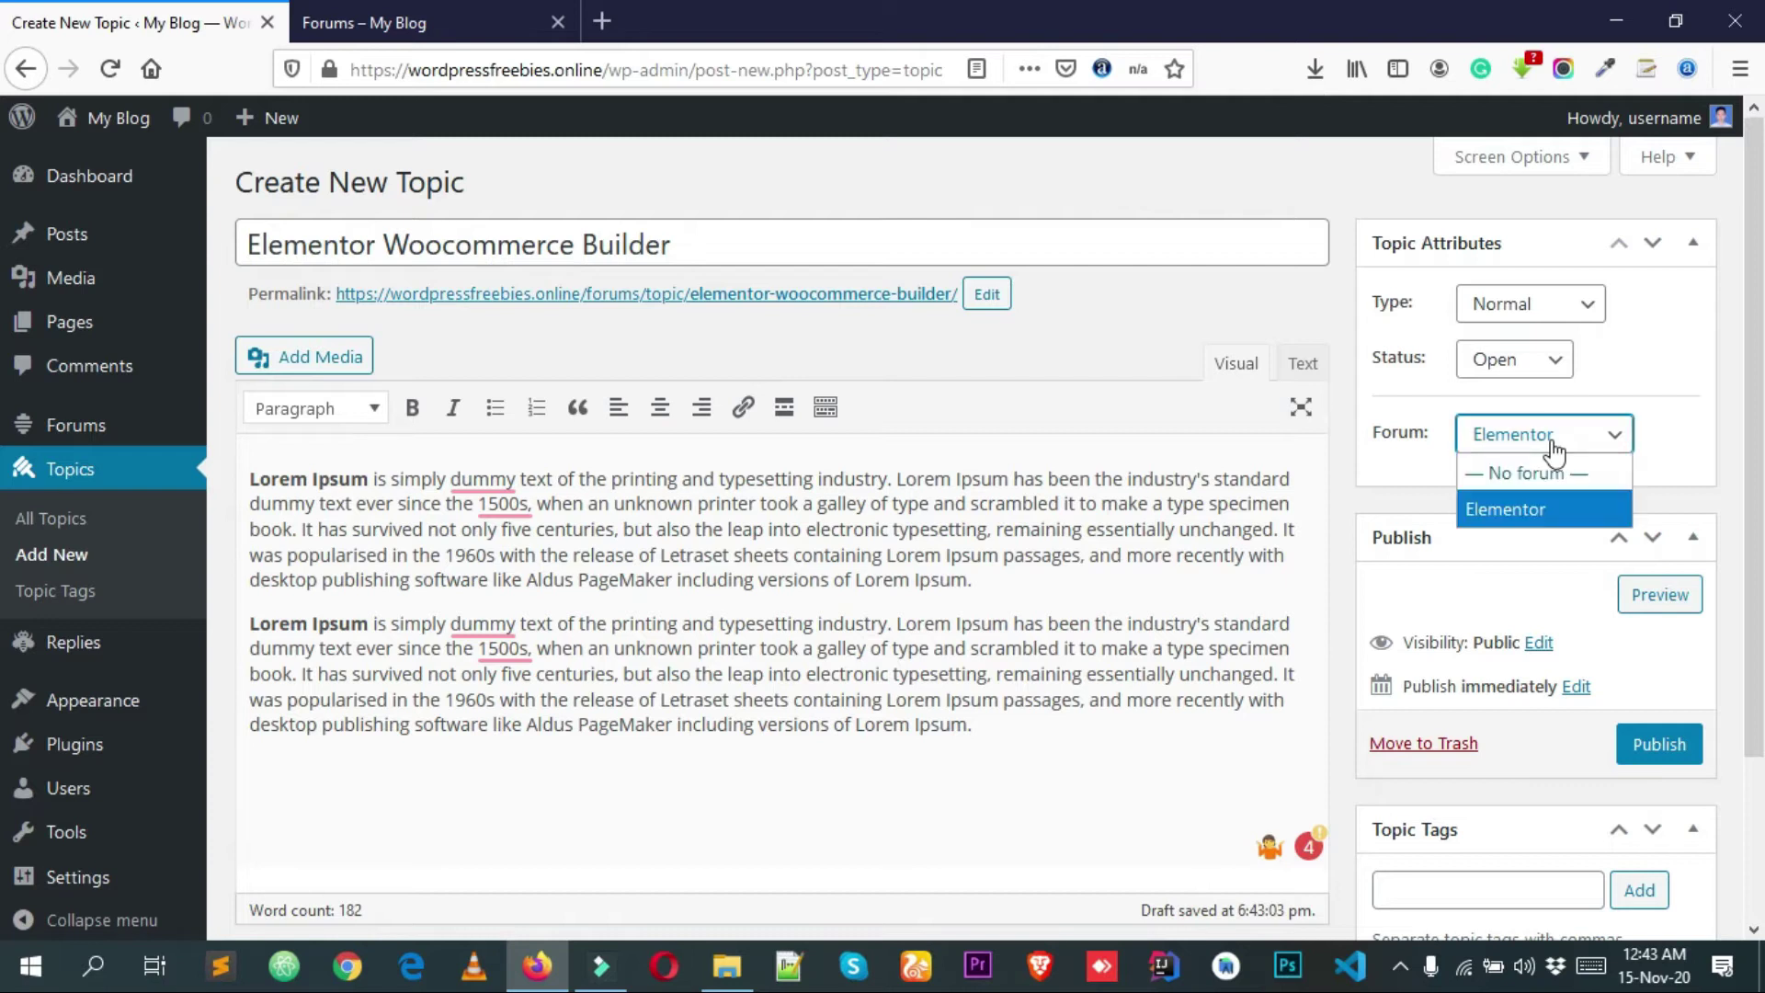
{"action": "left_click", "coordinate": [1530, 511]}
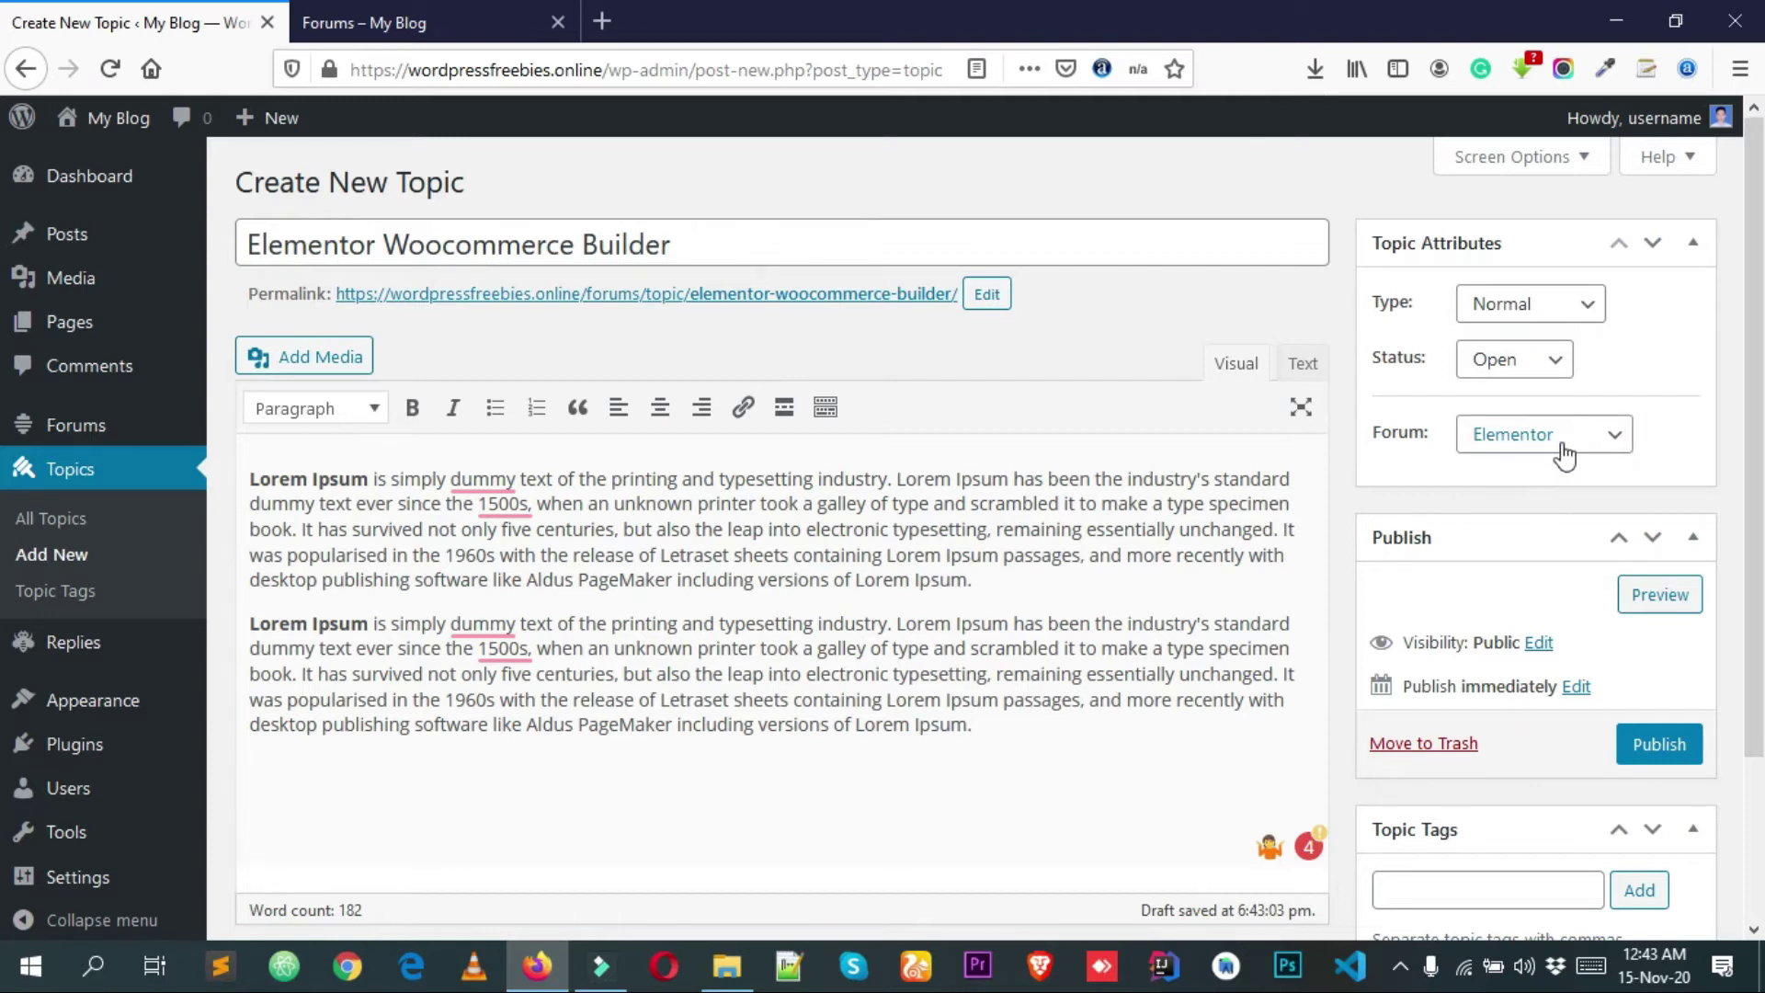
{"action": "left_click", "coordinate": [1571, 454]}
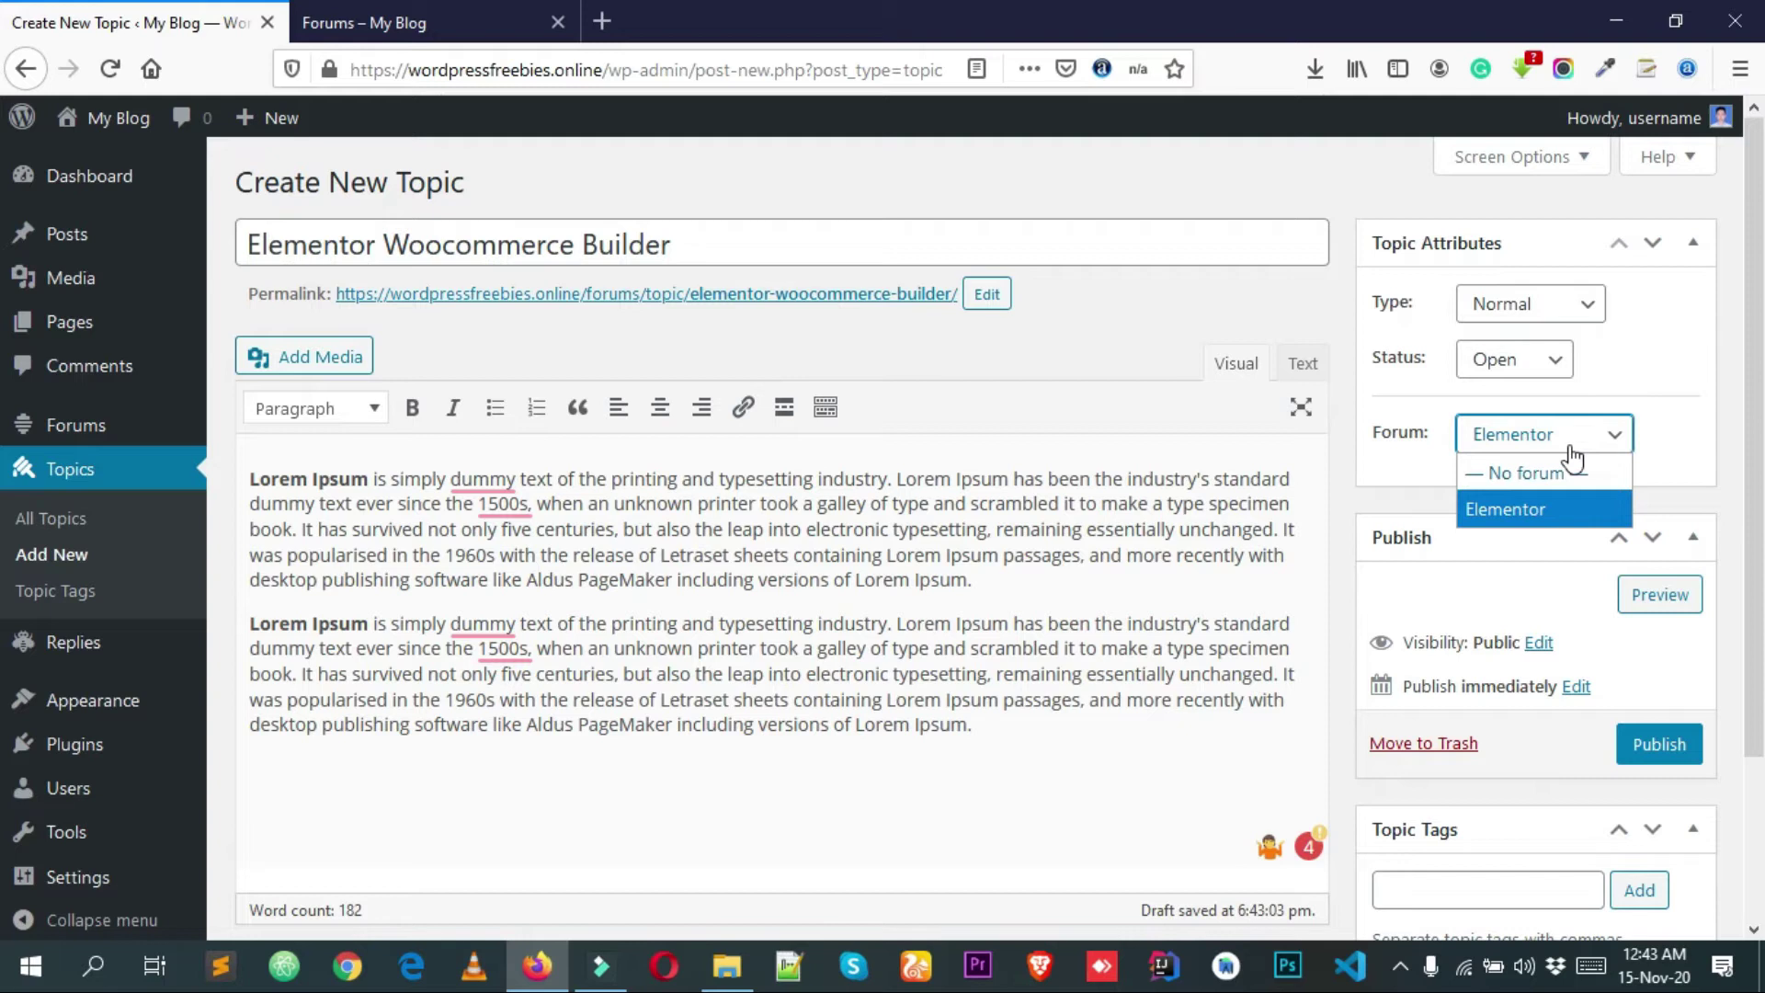
{"action": "left_click", "coordinate": [1549, 522]}
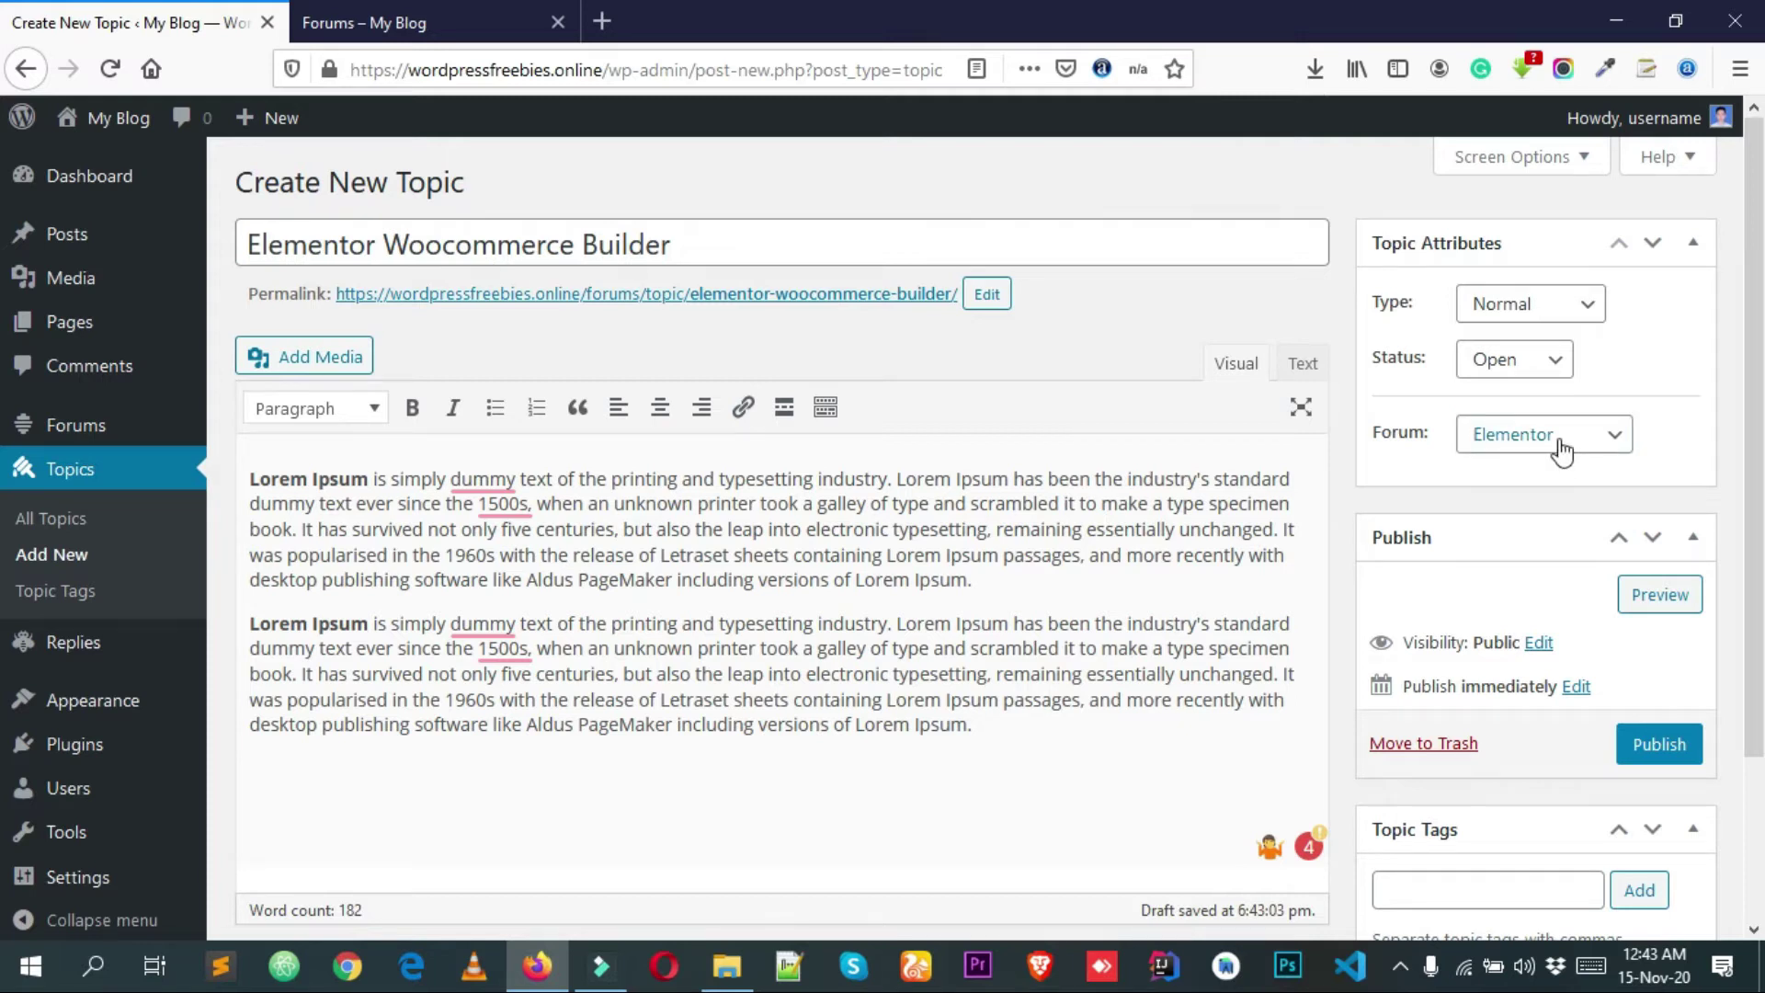
- Add the topic tags elementor fourms, forums and woocommerce to the new topic
{"action": "scroll", "coordinate": [1574, 506], "scroll_direction": "down", "scroll_amount": 2}
{"action": "scroll", "coordinate": [1490, 671], "scroll_direction": "down", "scroll_amount": 1}
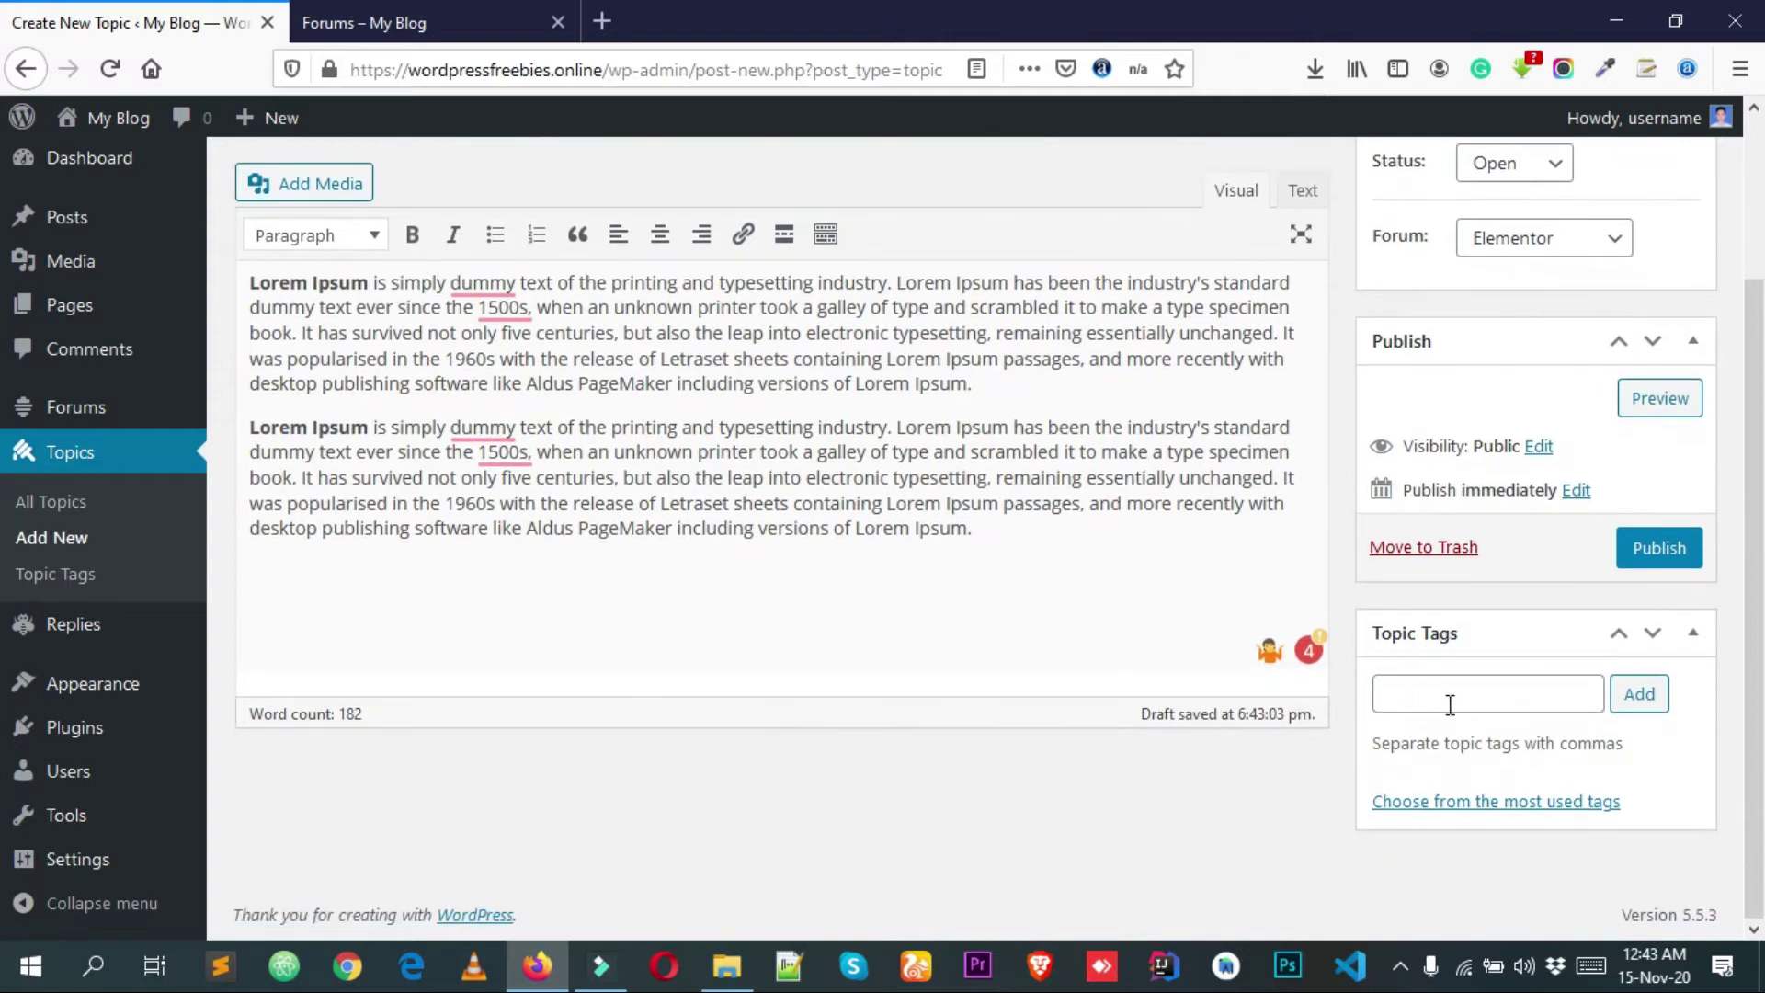
{"action": "left_click", "coordinate": [1450, 705]}
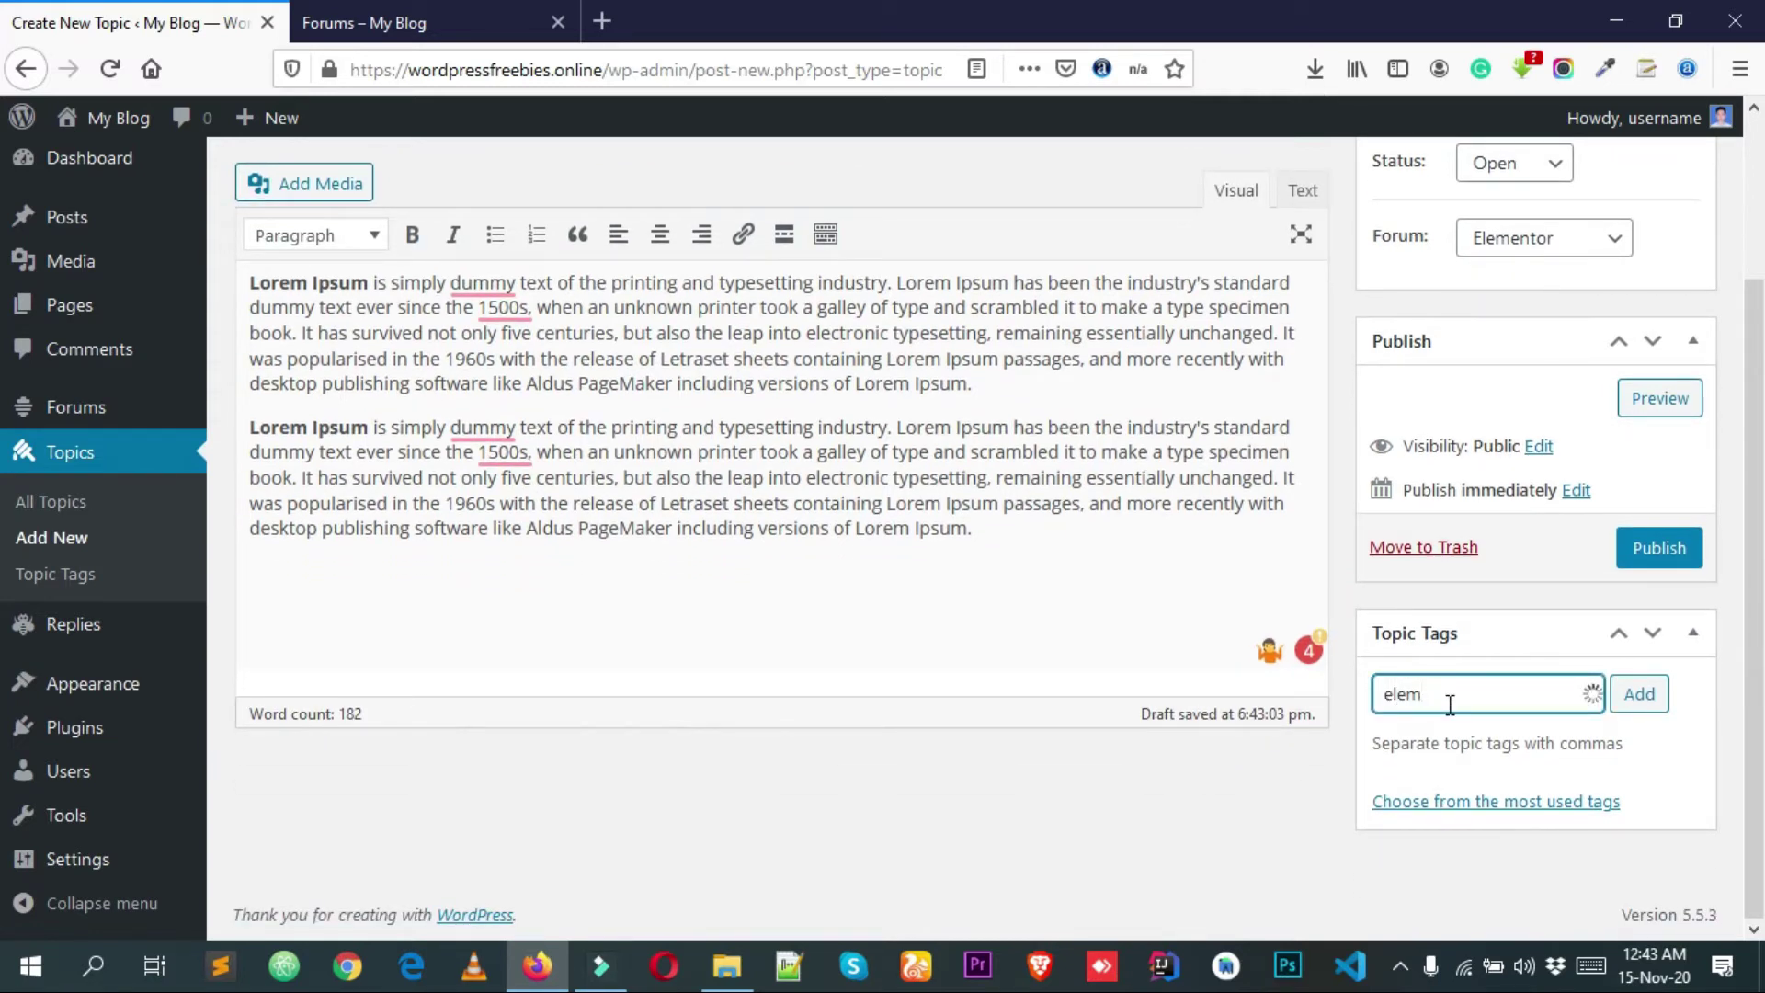
{"action": "type", "text": "elementor fourms"}
{"action": "key", "text": "Return"}
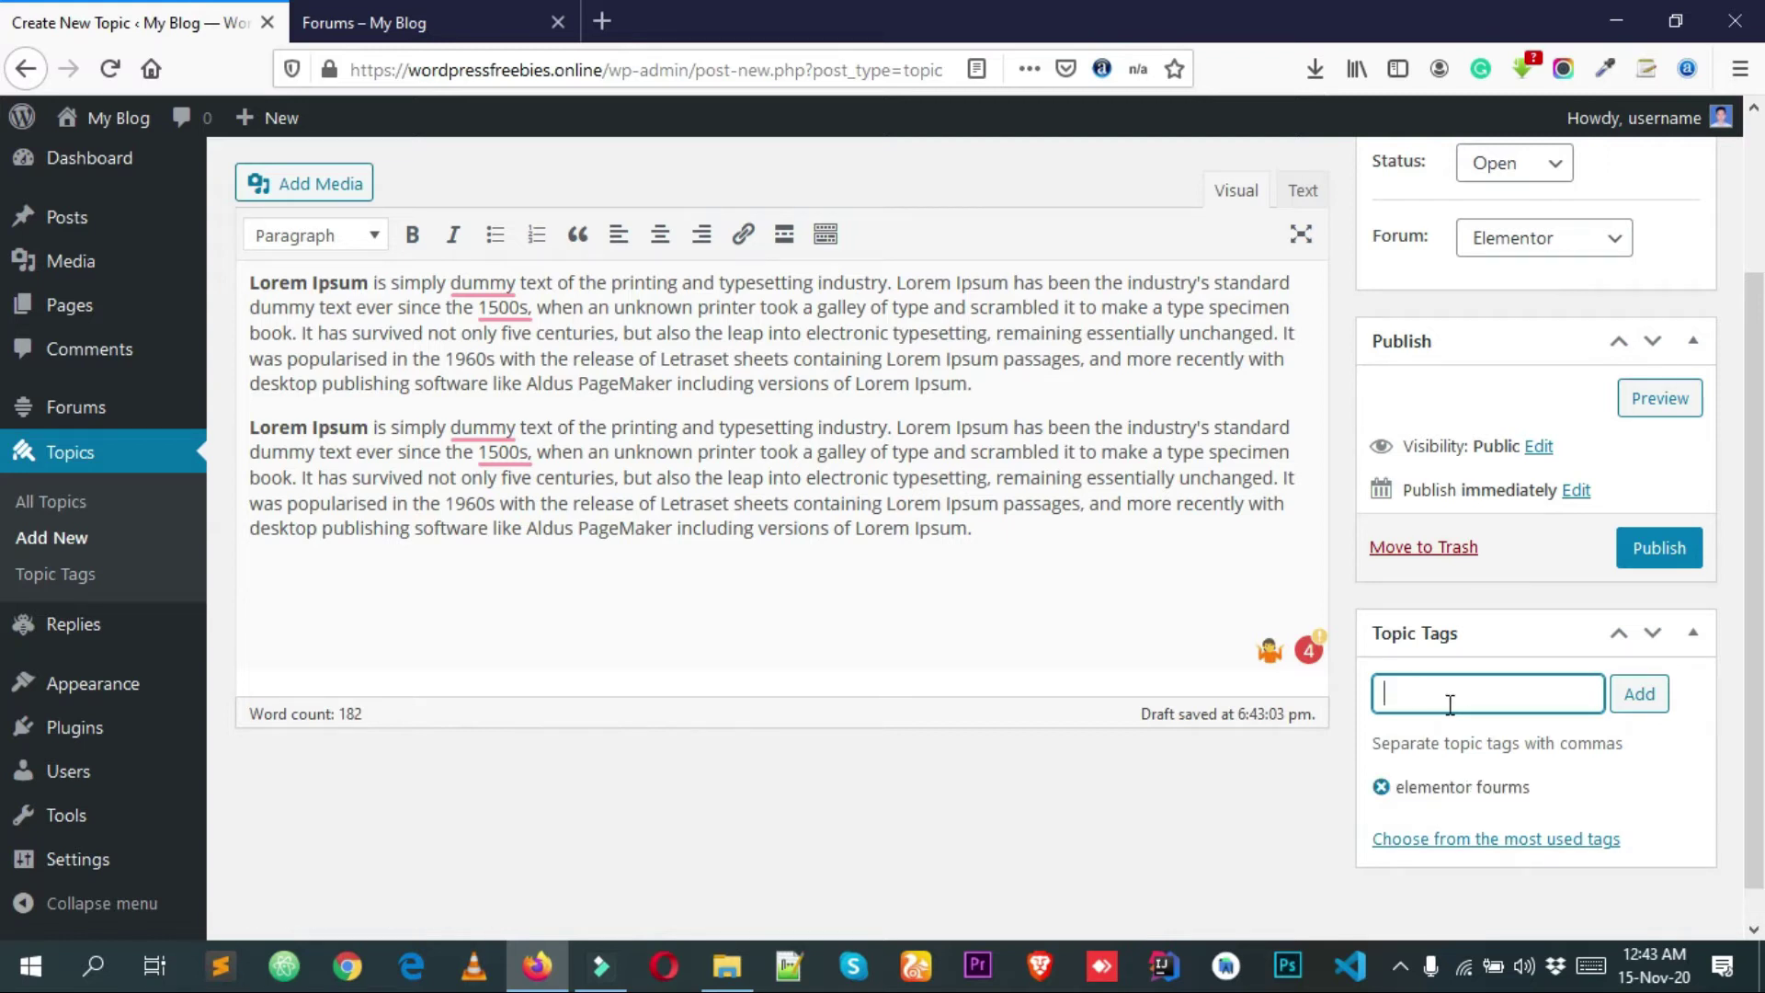
{"action": "type", "text": "forums"}
{"action": "key", "text": "Return"}
{"action": "type", "text": "woocommerce"}
{"action": "key", "text": "Return"}
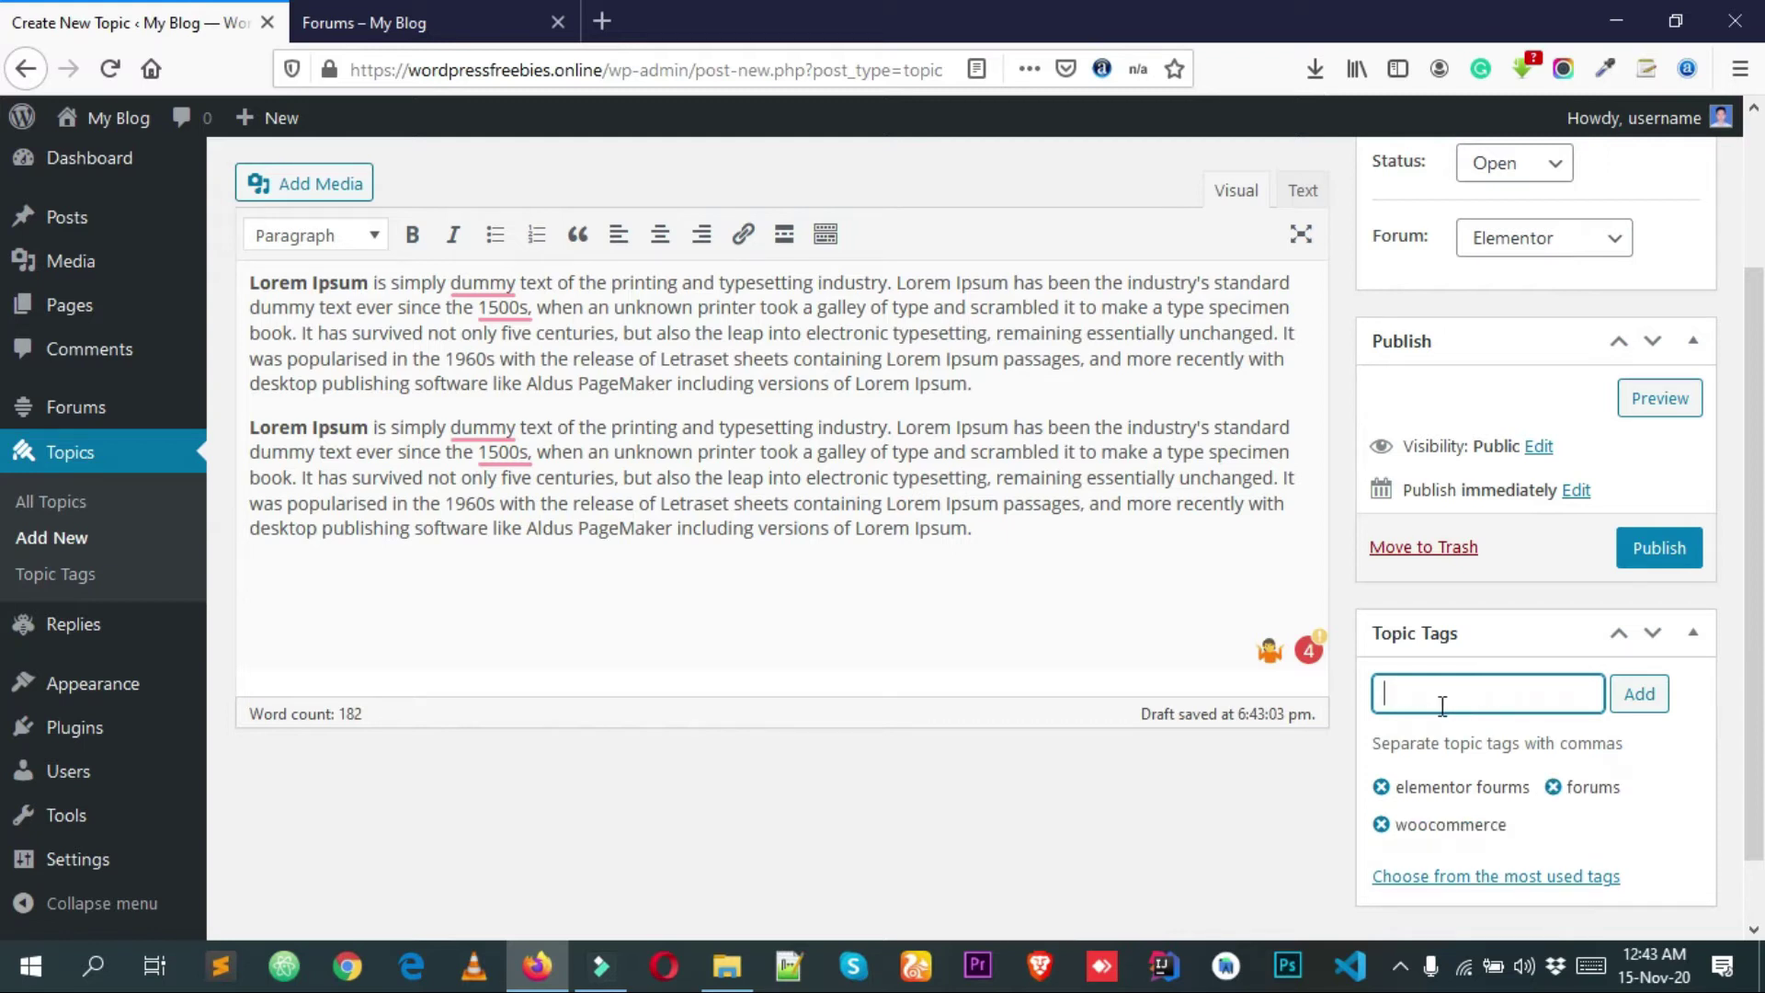
- Publish the Elementor Woocommerce Builder topic
{"action": "scroll", "coordinate": [1516, 770], "scroll_direction": "up", "scroll_amount": 2}
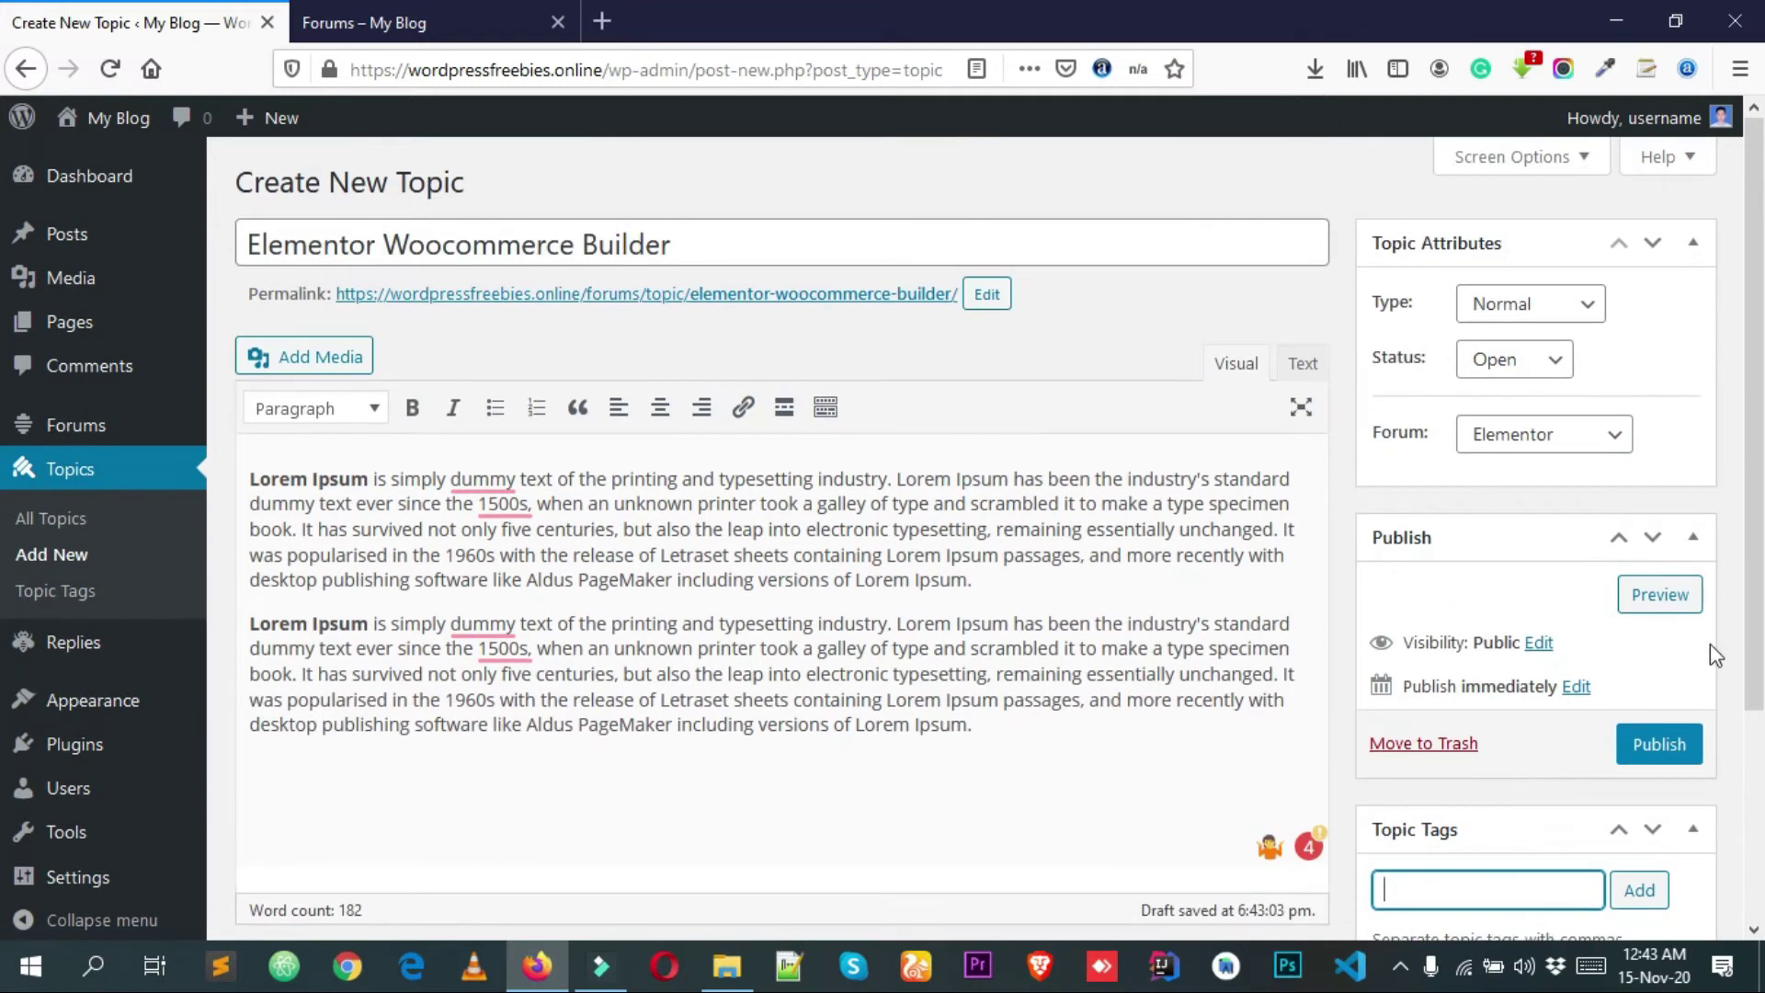
{"action": "scroll", "coordinate": [1642, 698], "scroll_direction": "down", "scroll_amount": 2}
{"action": "left_click", "coordinate": [1665, 610]}
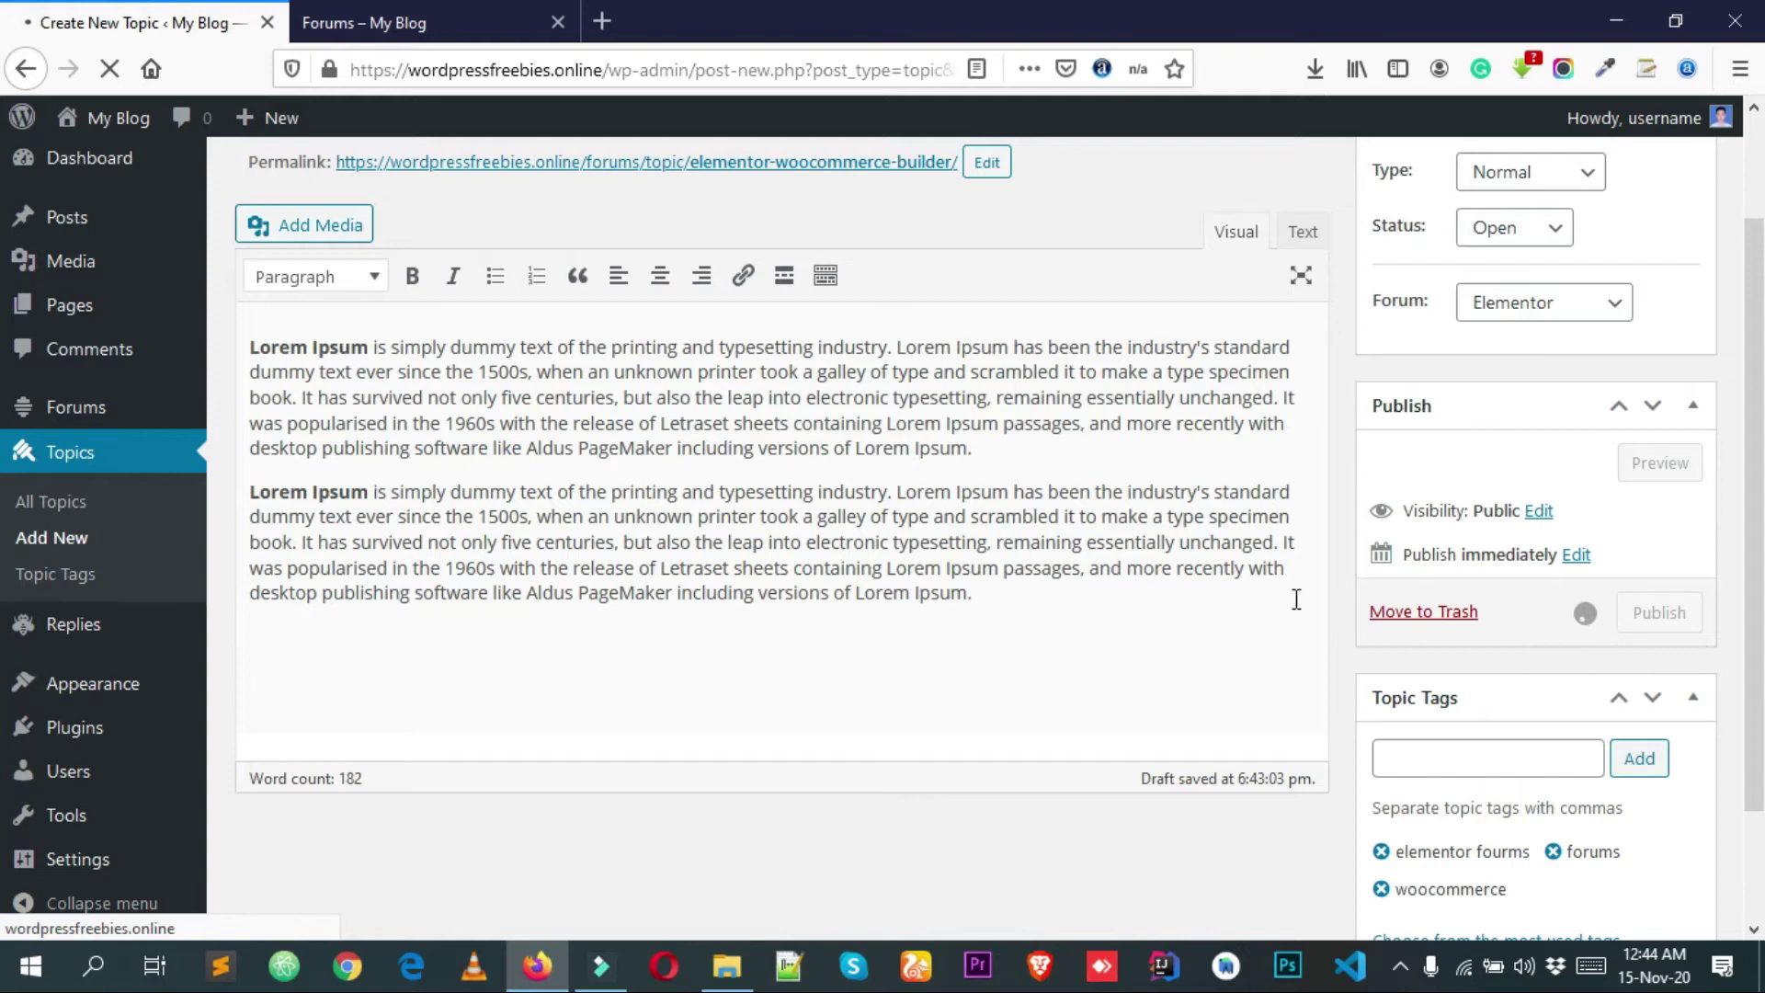
{"action": "scroll", "coordinate": [809, 531], "scroll_direction": "up", "scroll_amount": 2}
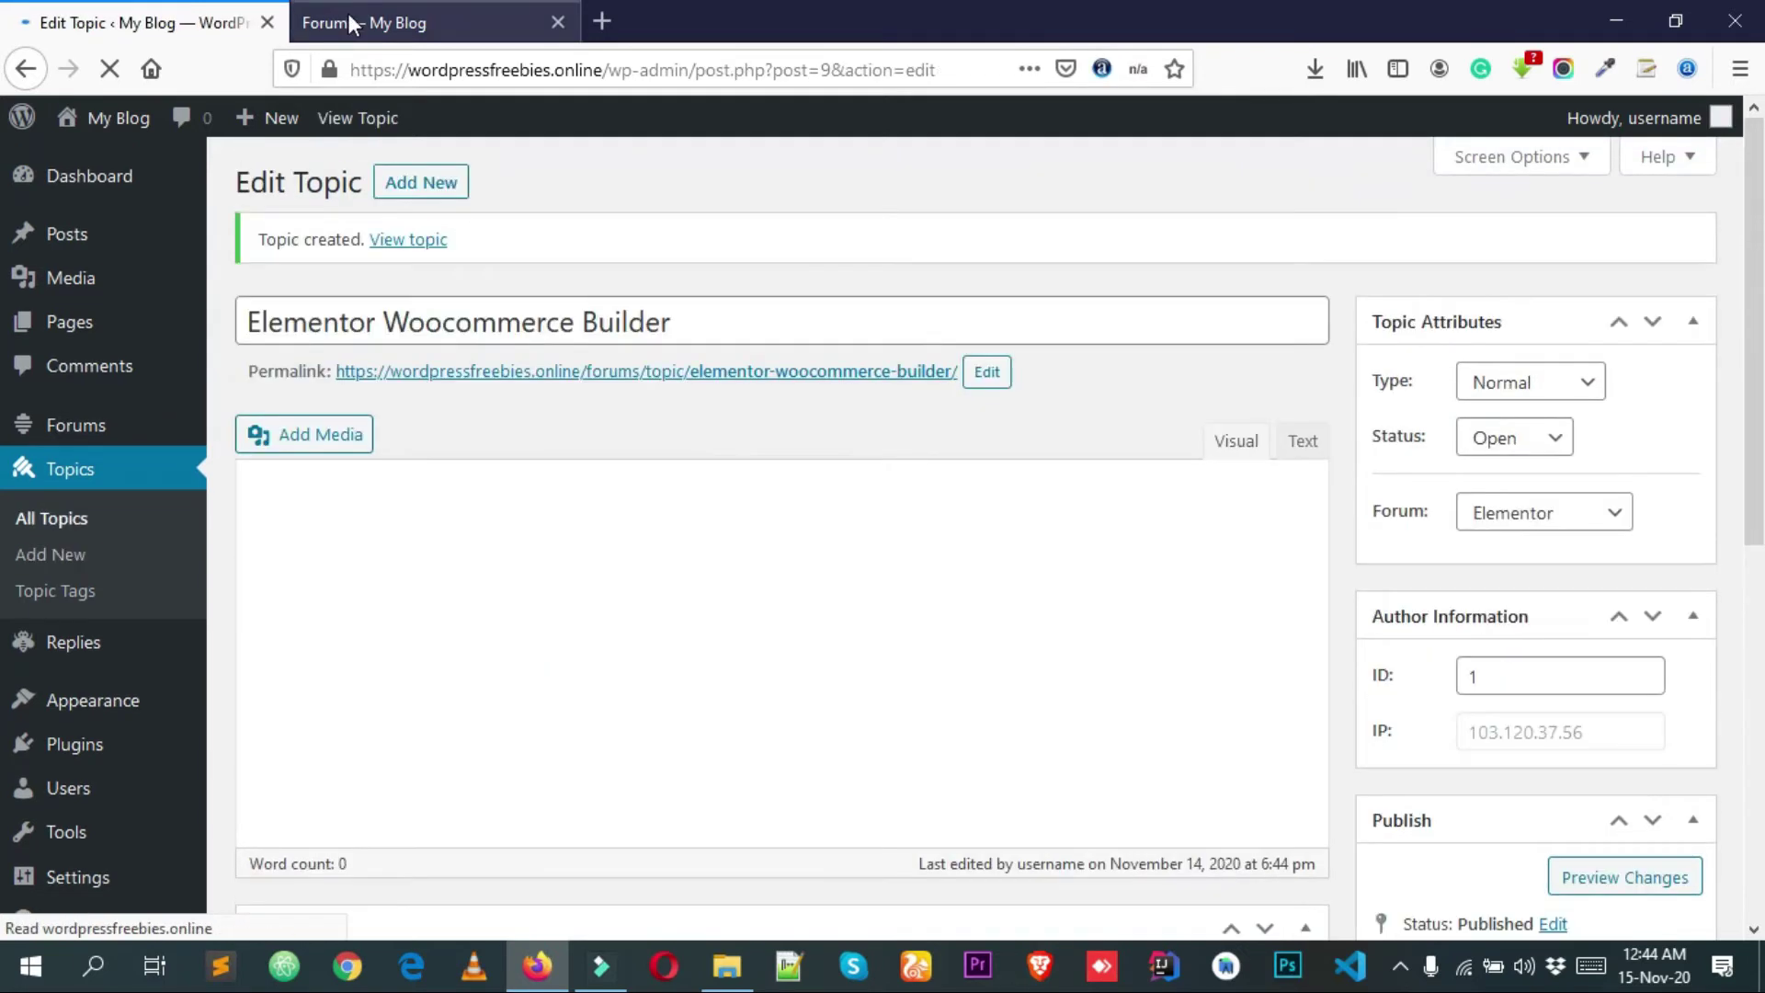
- Switch to the site's Forums tab, reload it and examine the Elementor forum's topic and post counts
{"action": "left_click", "coordinate": [352, 23]}
{"action": "right_click", "coordinate": [521, 377]}
{"action": "left_click", "coordinate": [696, 395]}
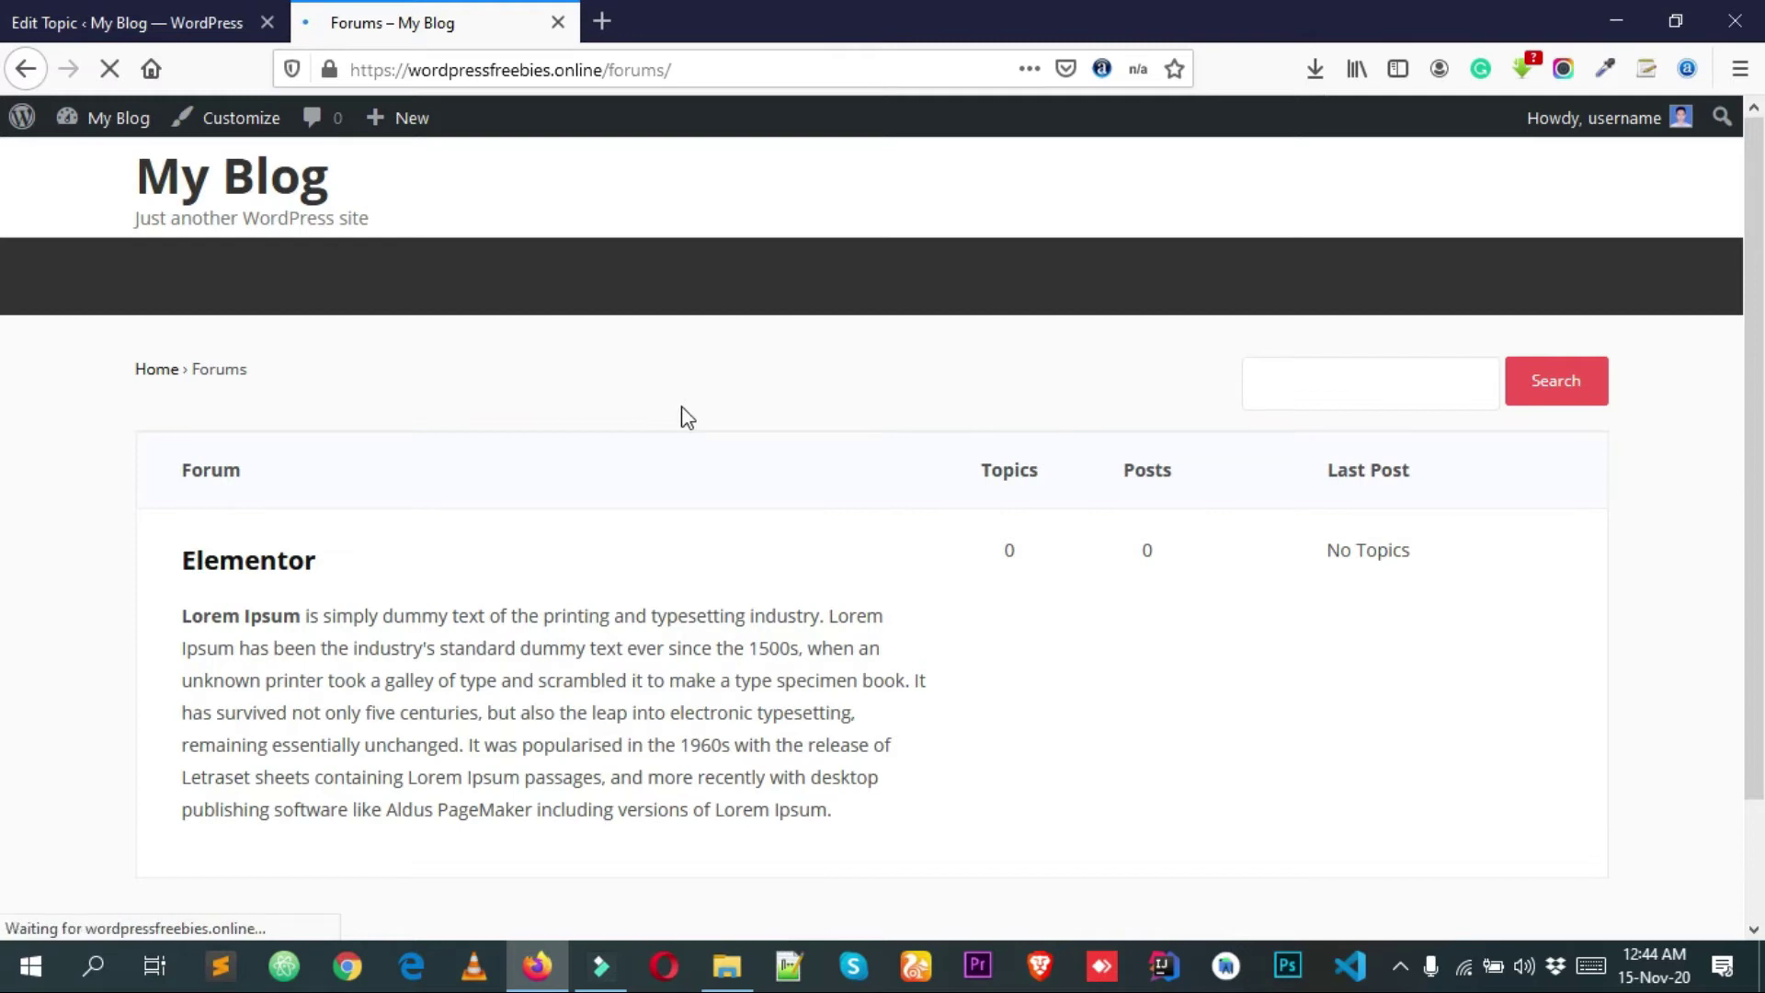
{"action": "scroll", "coordinate": [699, 419], "scroll_direction": "down", "scroll_amount": 2}
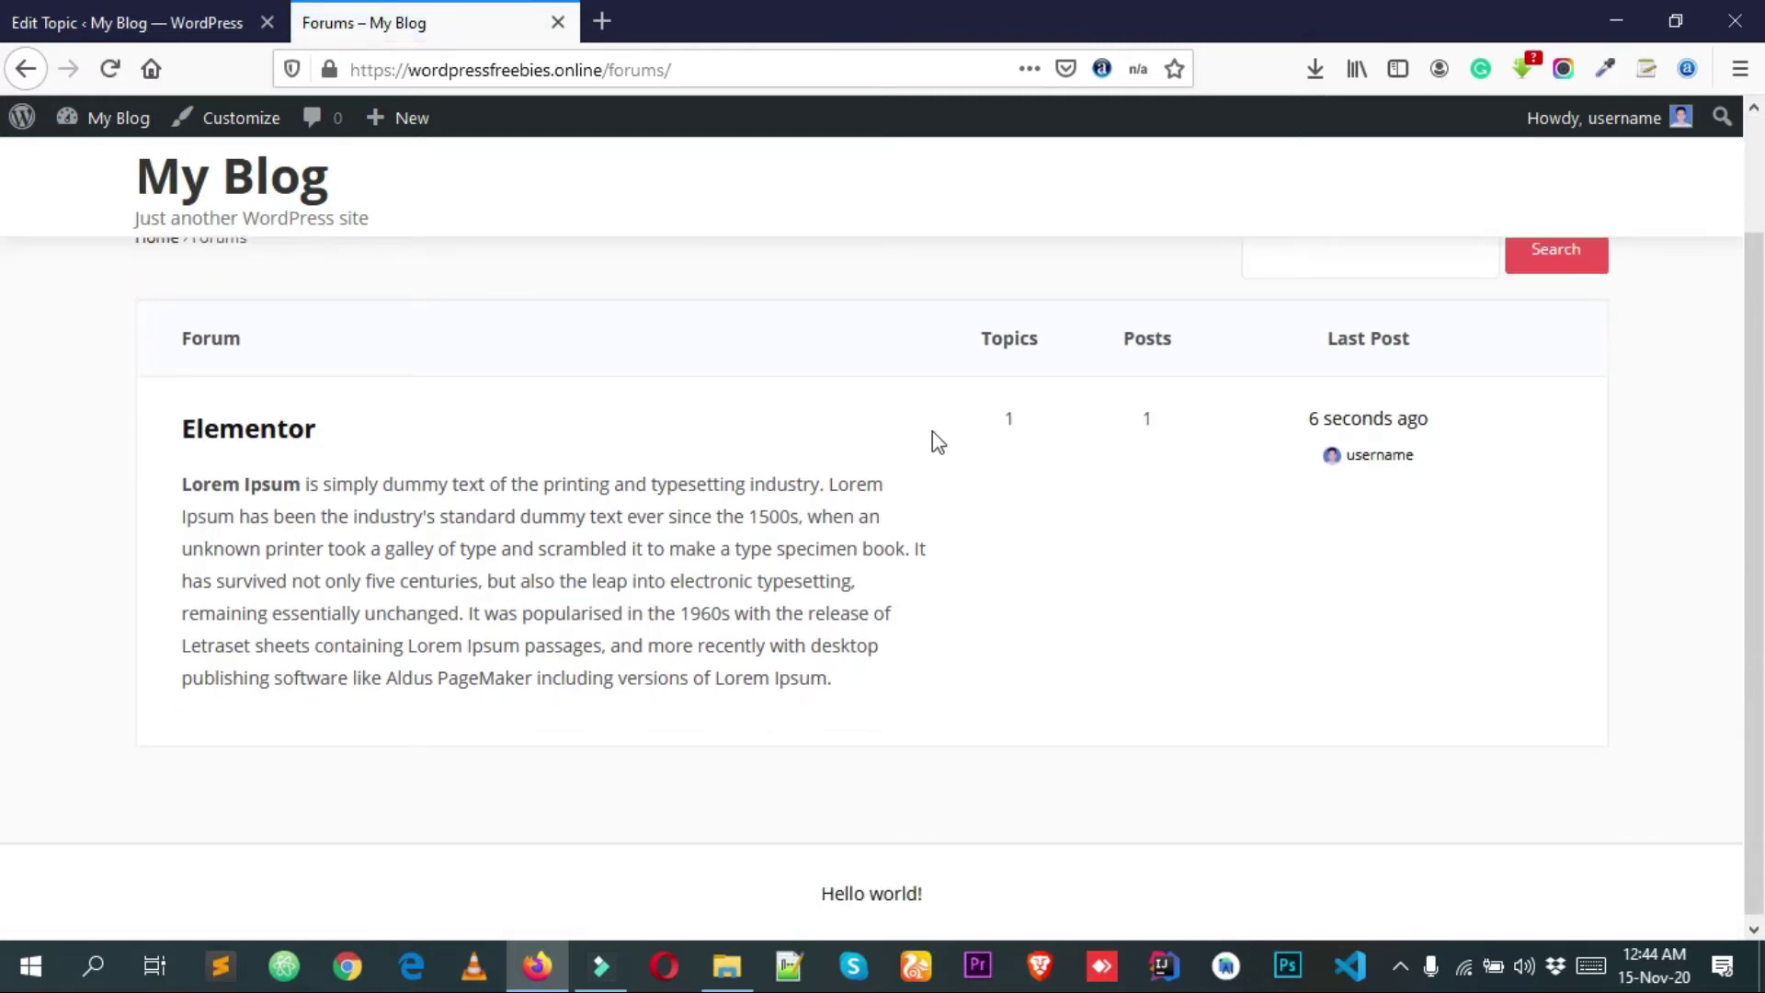
{"action": "scroll", "coordinate": [579, 485], "scroll_direction": "up", "scroll_amount": 2}
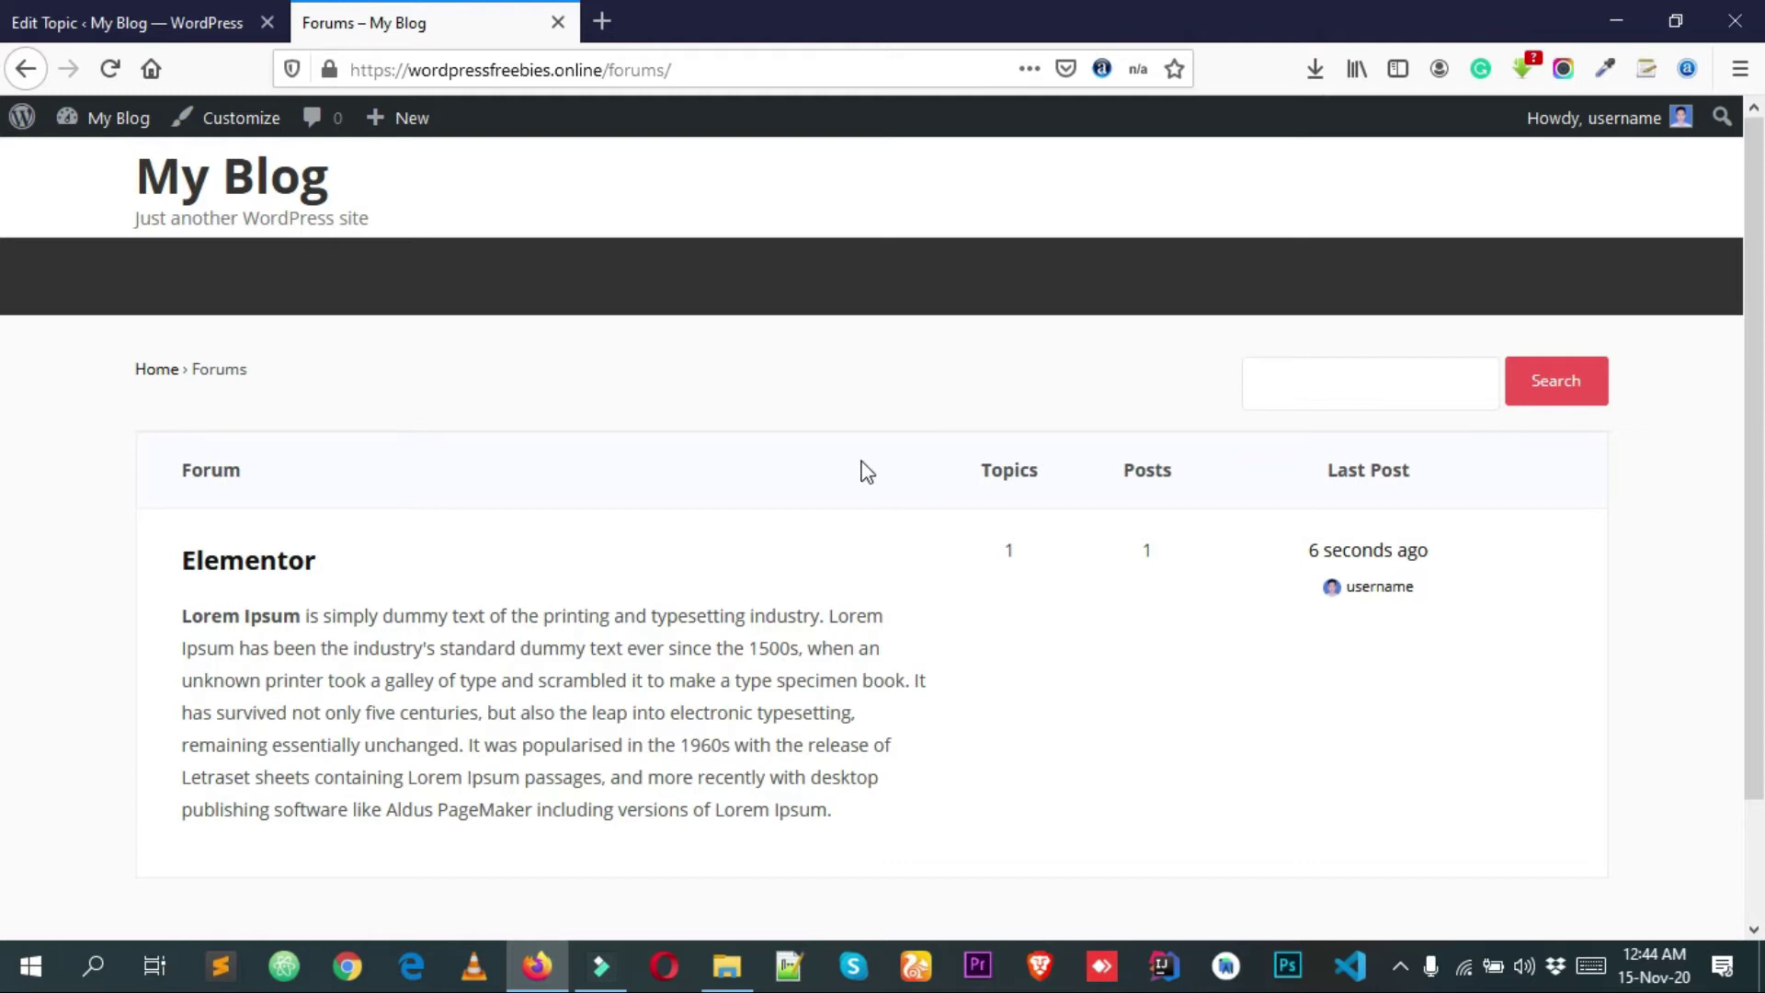
- Open google.com in a new browser tab, search for bbpress shortcode and open the bbPress Codex Shortcodes page
{"action": "left_click", "coordinate": [615, 9]}
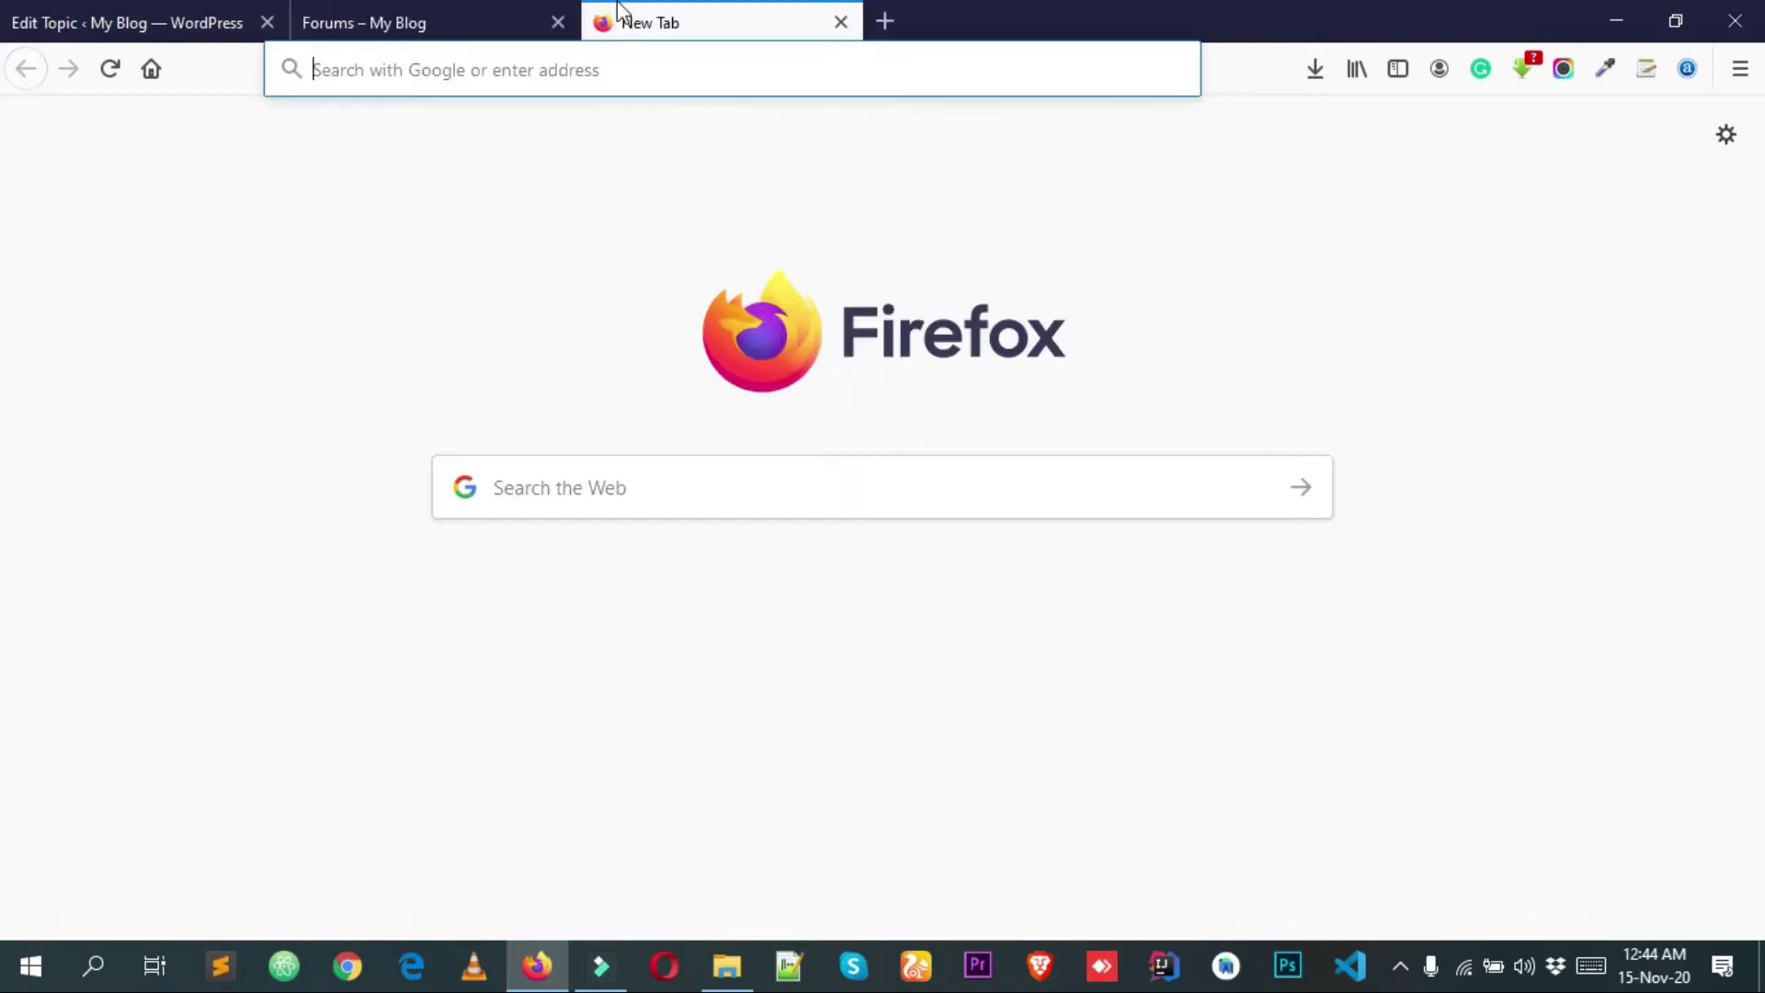
{"action": "type", "text": "google.com"}
{"action": "key", "text": "Return"}
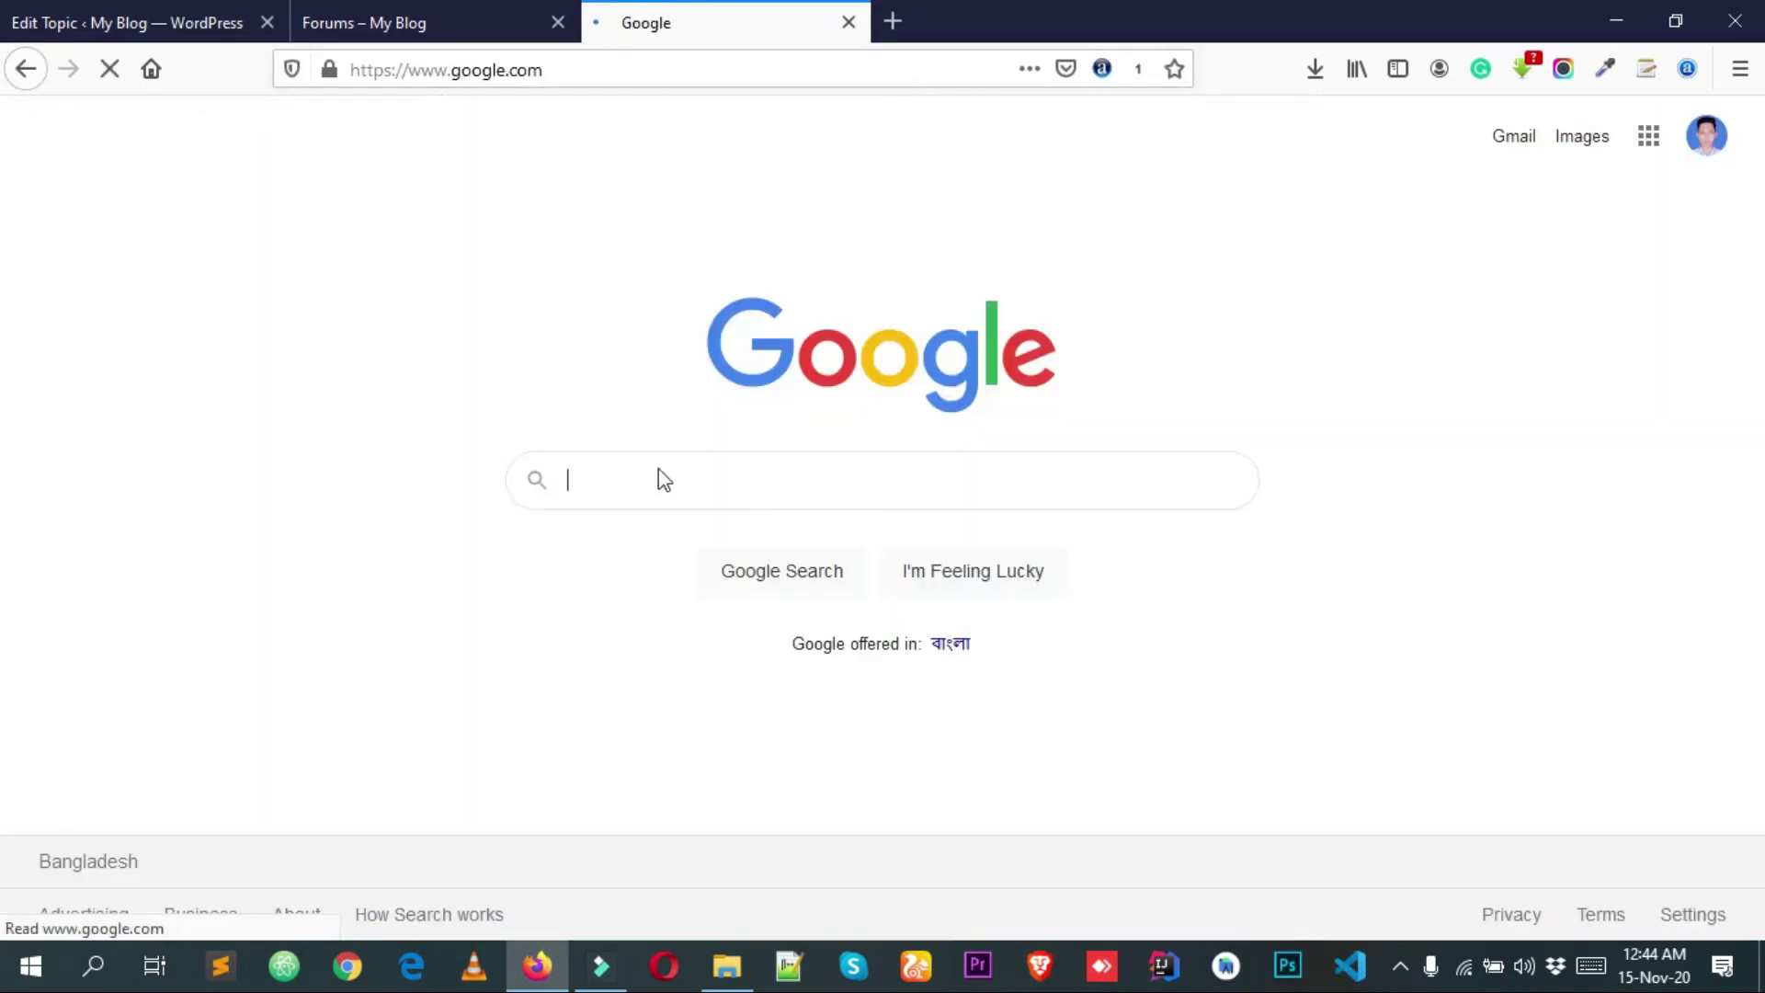
{"action": "type", "text": "bbpress"}
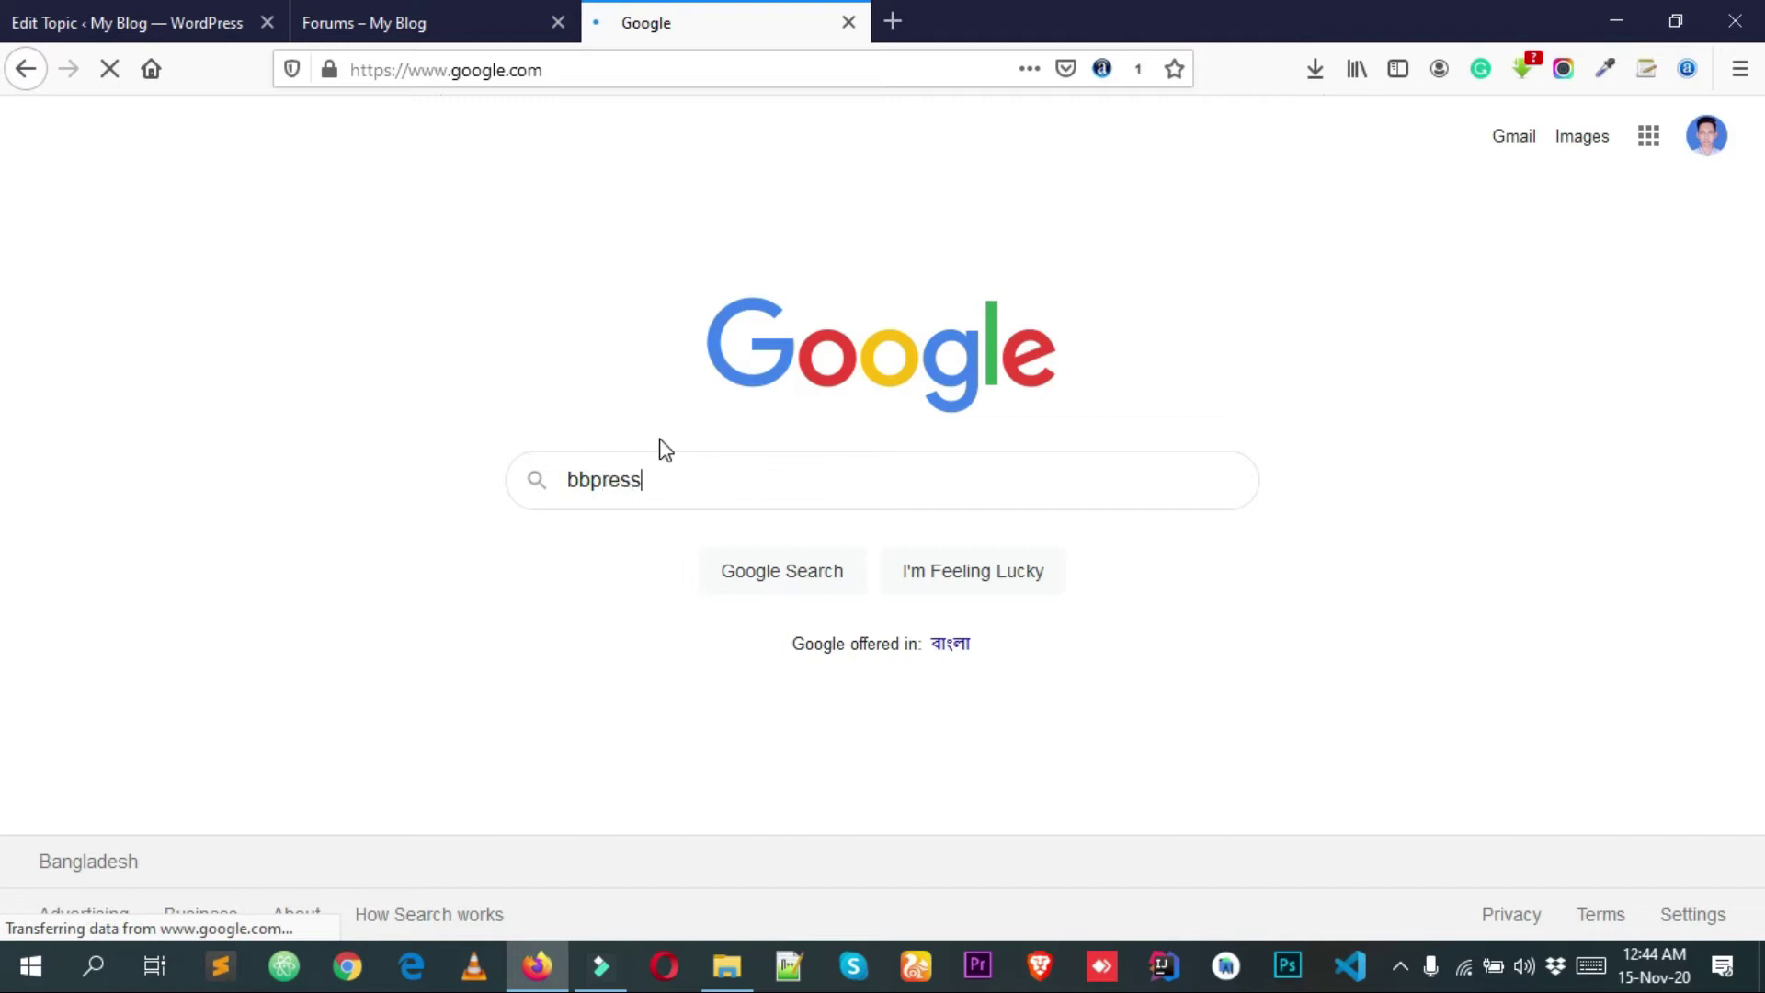
{"action": "type", "text": " shortcode"}
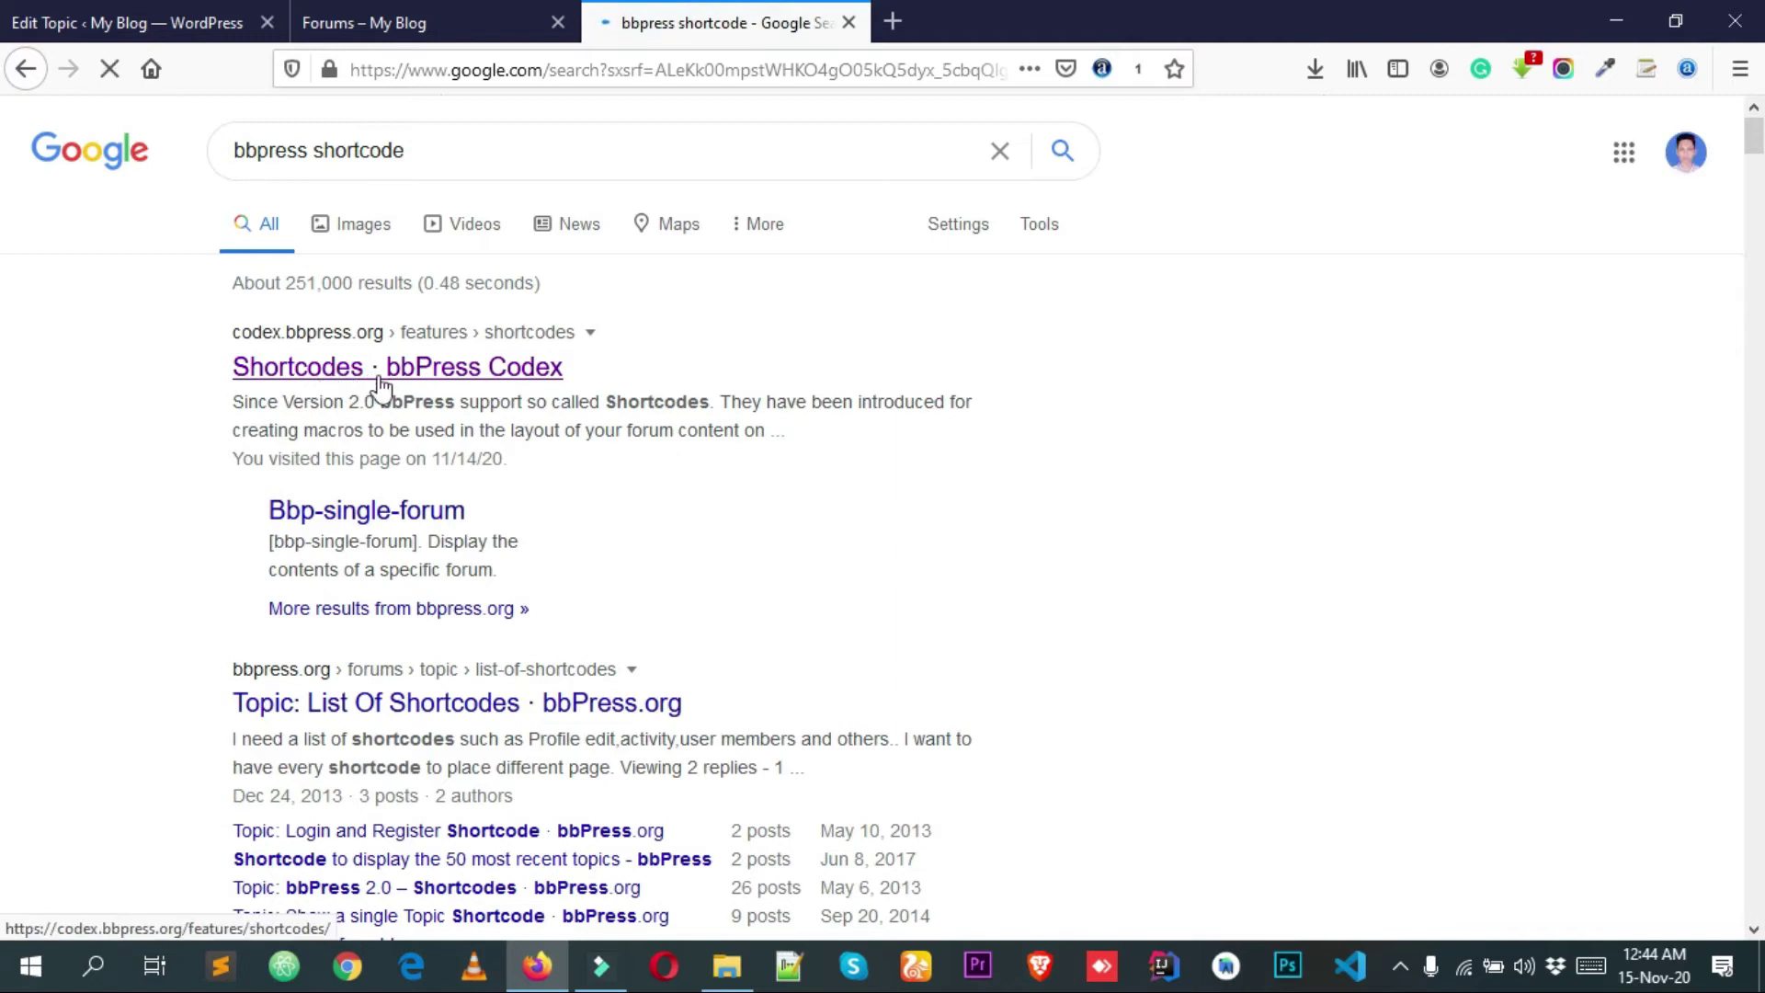
{"action": "left_click", "coordinate": [376, 380]}
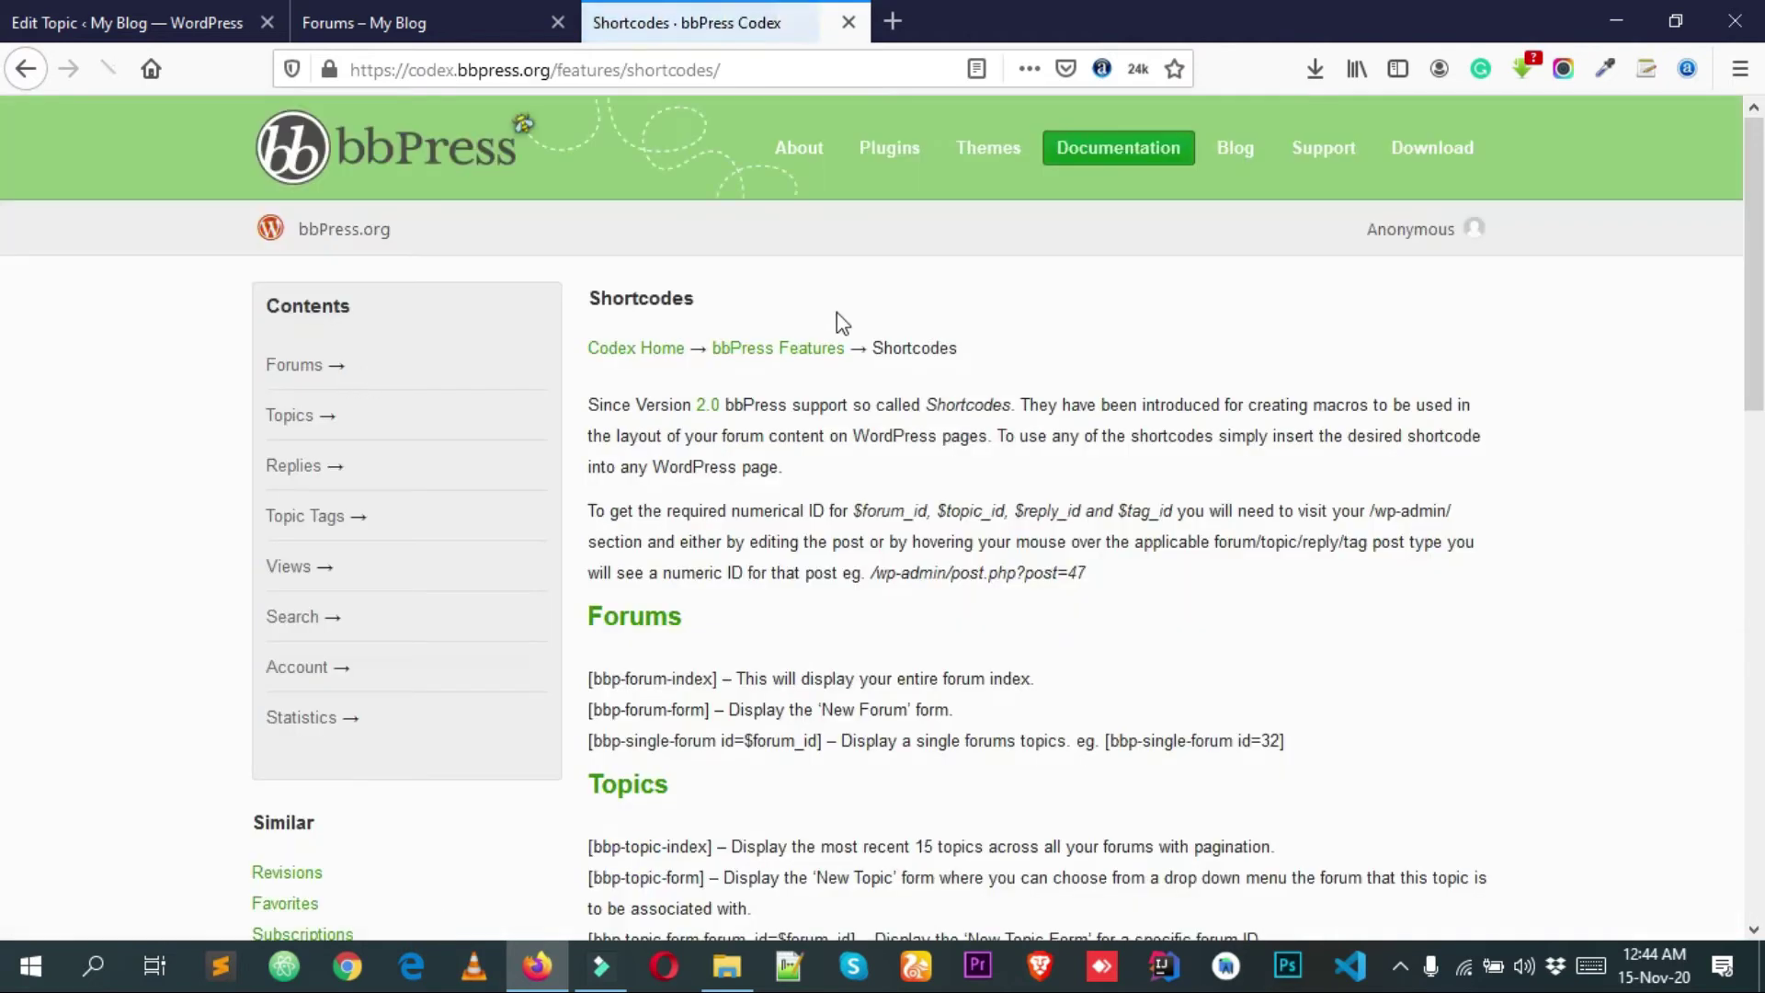
- Find the Account shortcodes in the Codex page and copy the [bbp-register] shortcode
{"action": "scroll", "coordinate": [836, 423], "scroll_direction": "down", "scroll_amount": 1}
{"action": "scroll", "coordinate": [832, 418], "scroll_direction": "down", "scroll_amount": 15}
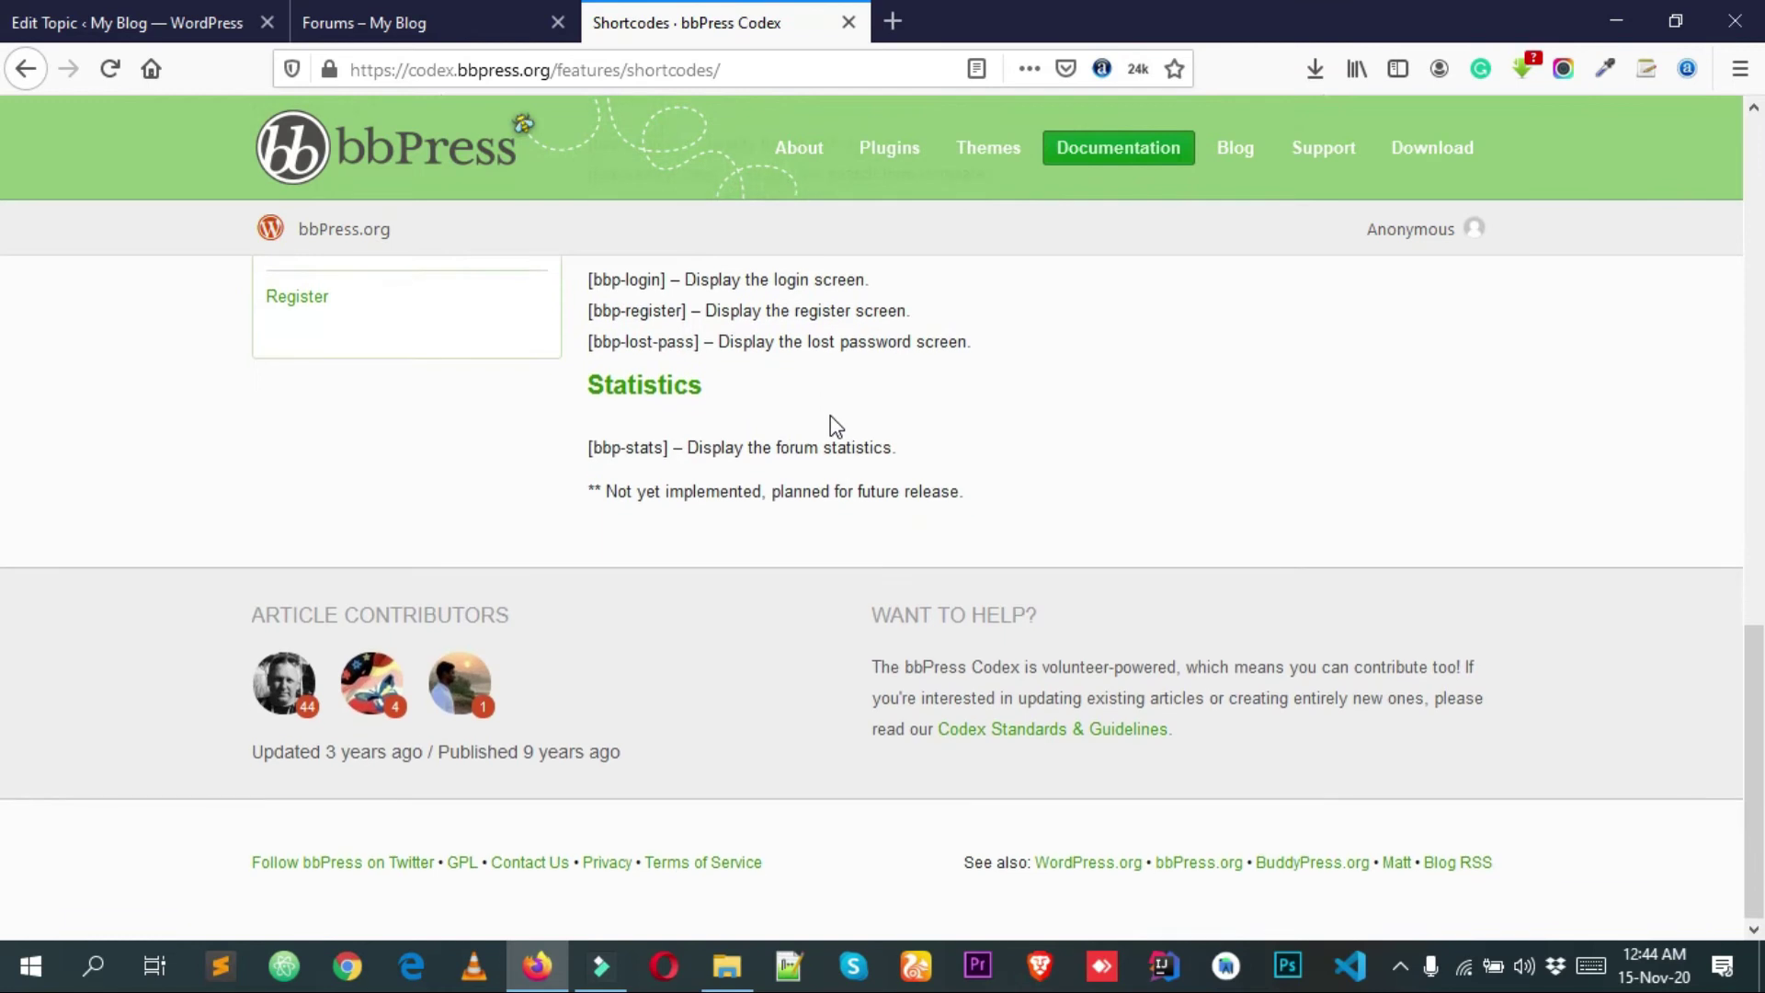
{"action": "scroll", "coordinate": [672, 469], "scroll_direction": "up", "scroll_amount": 2}
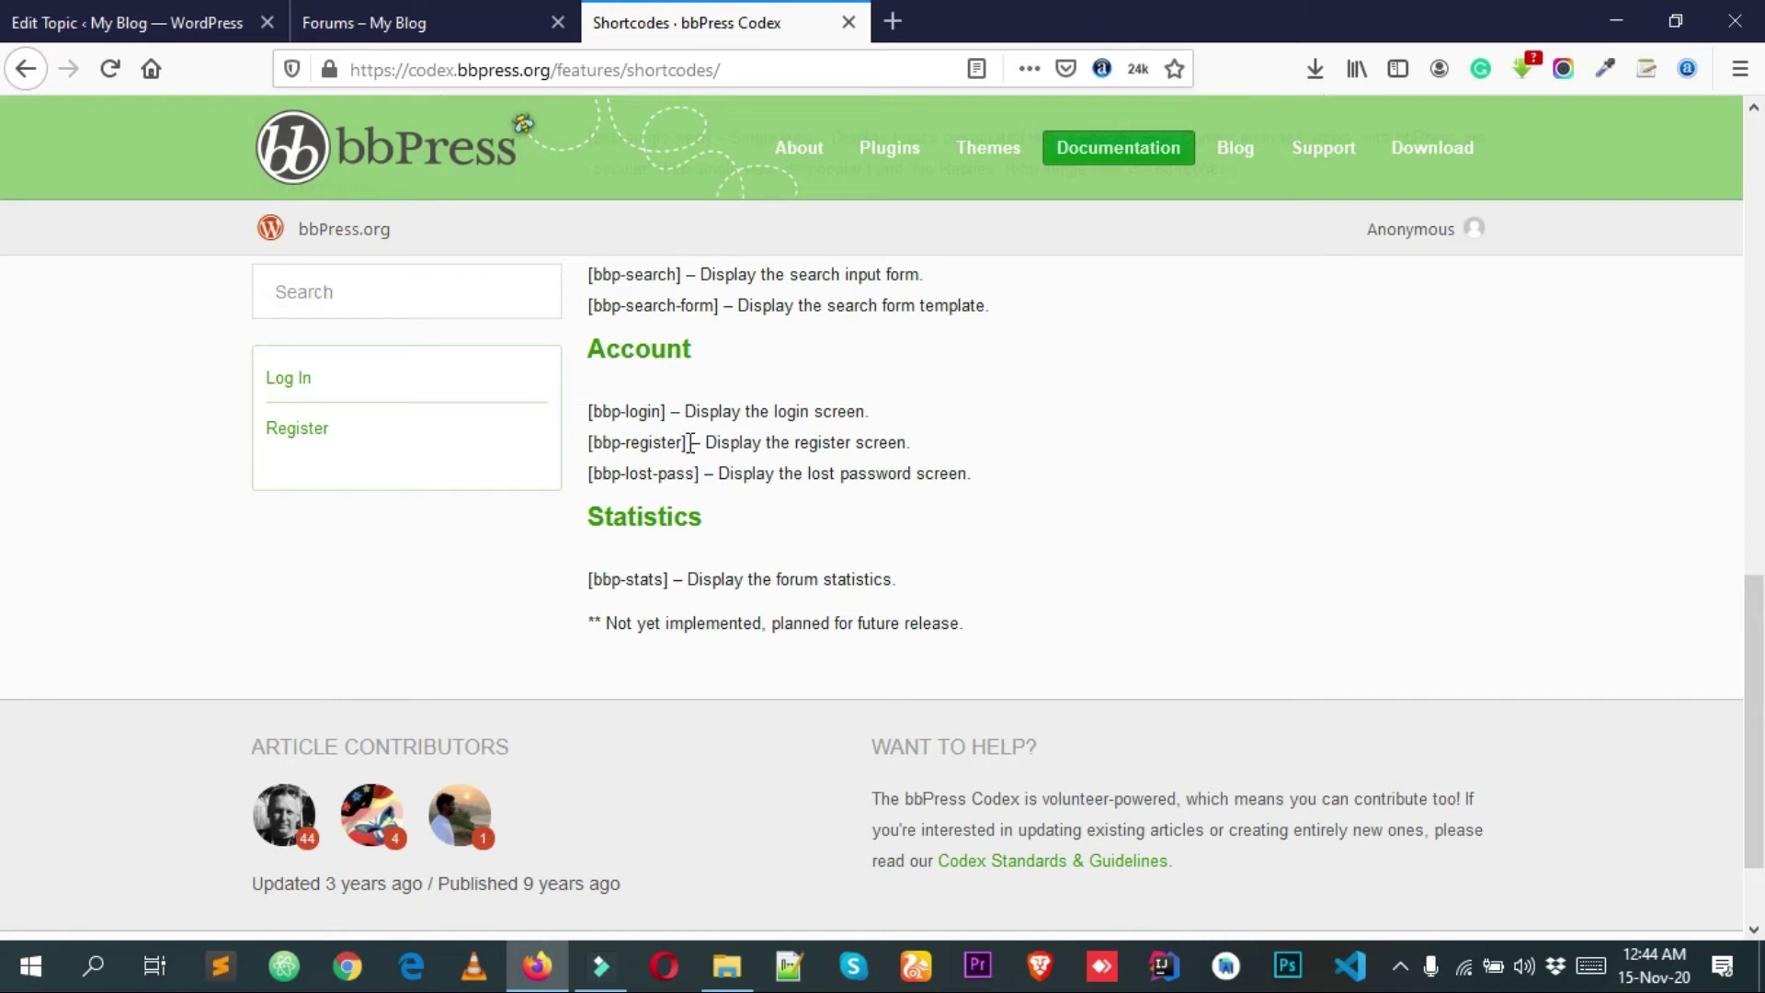
{"action": "left_click_drag", "start_coordinate": [692, 444], "coordinate": [586, 447]}
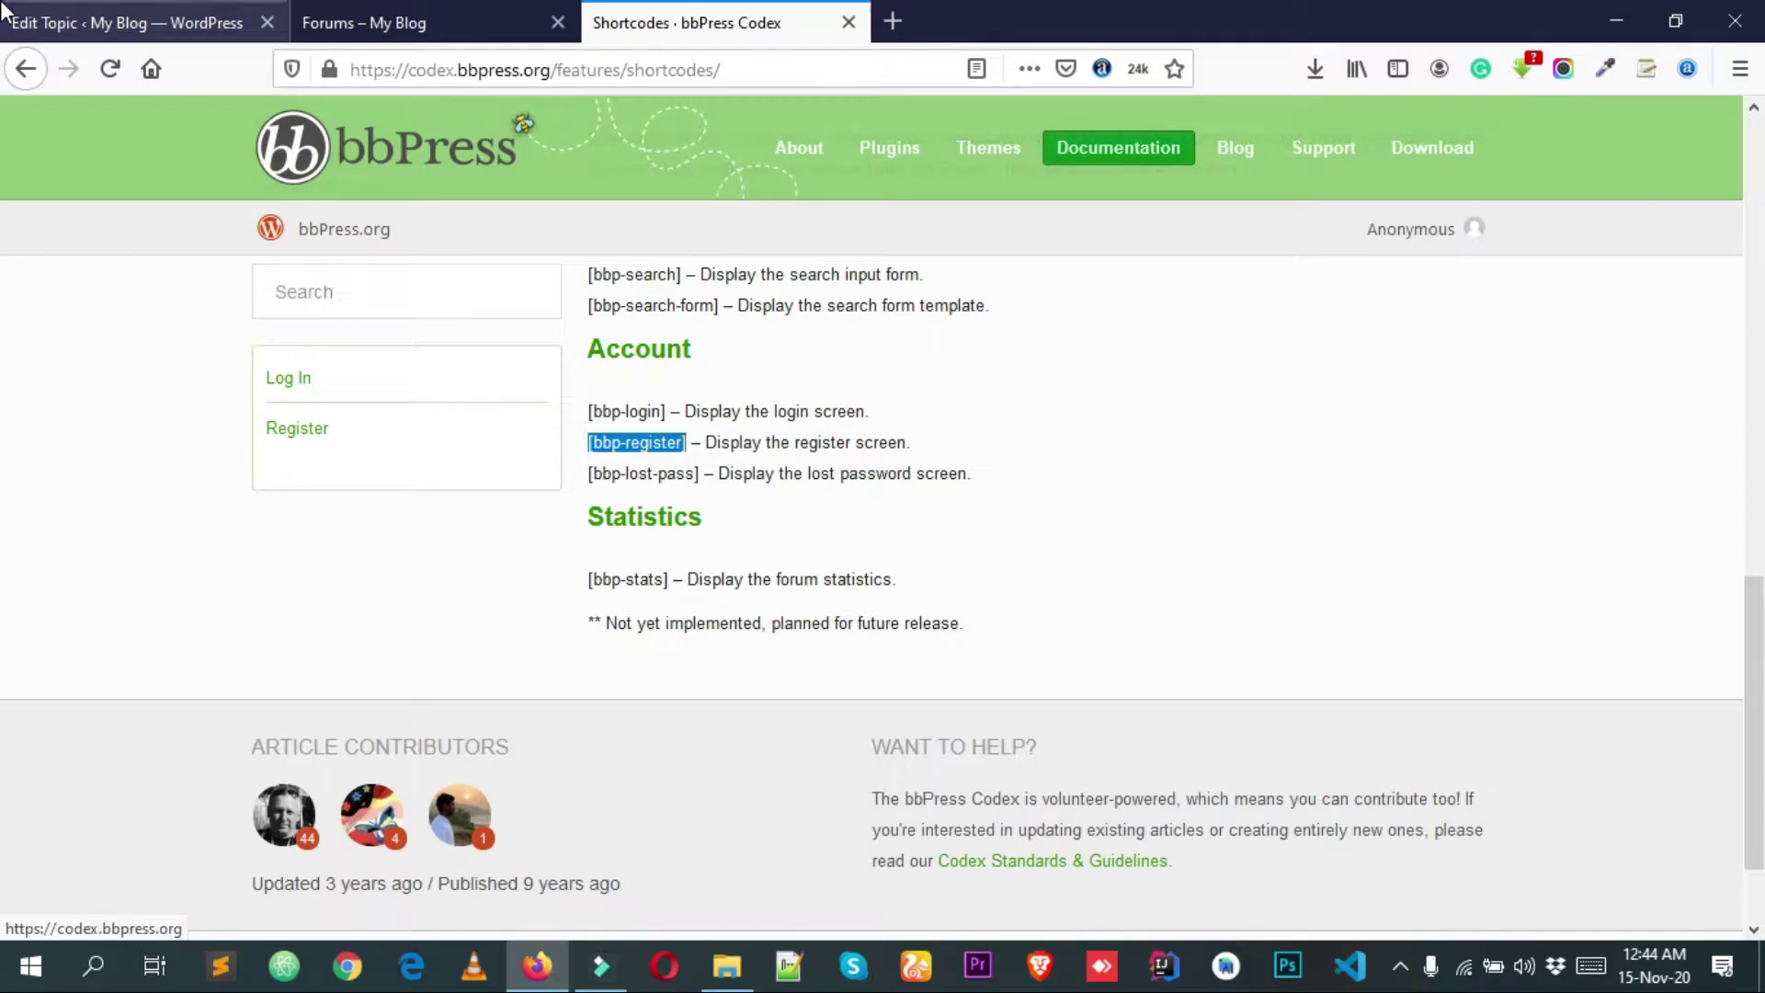
- Return to the admin tab, open the Widgets screen and add the (bbPress) Login Widget to the bbPress Right Sidebar
{"action": "left_click", "coordinate": [147, 22]}
{"action": "mouse_move", "coordinate": [92, 651]}
{"action": "scroll", "coordinate": [92, 662], "scroll_direction": "down", "scroll_amount": 2}
{"action": "mouse_move", "coordinate": [105, 692]}
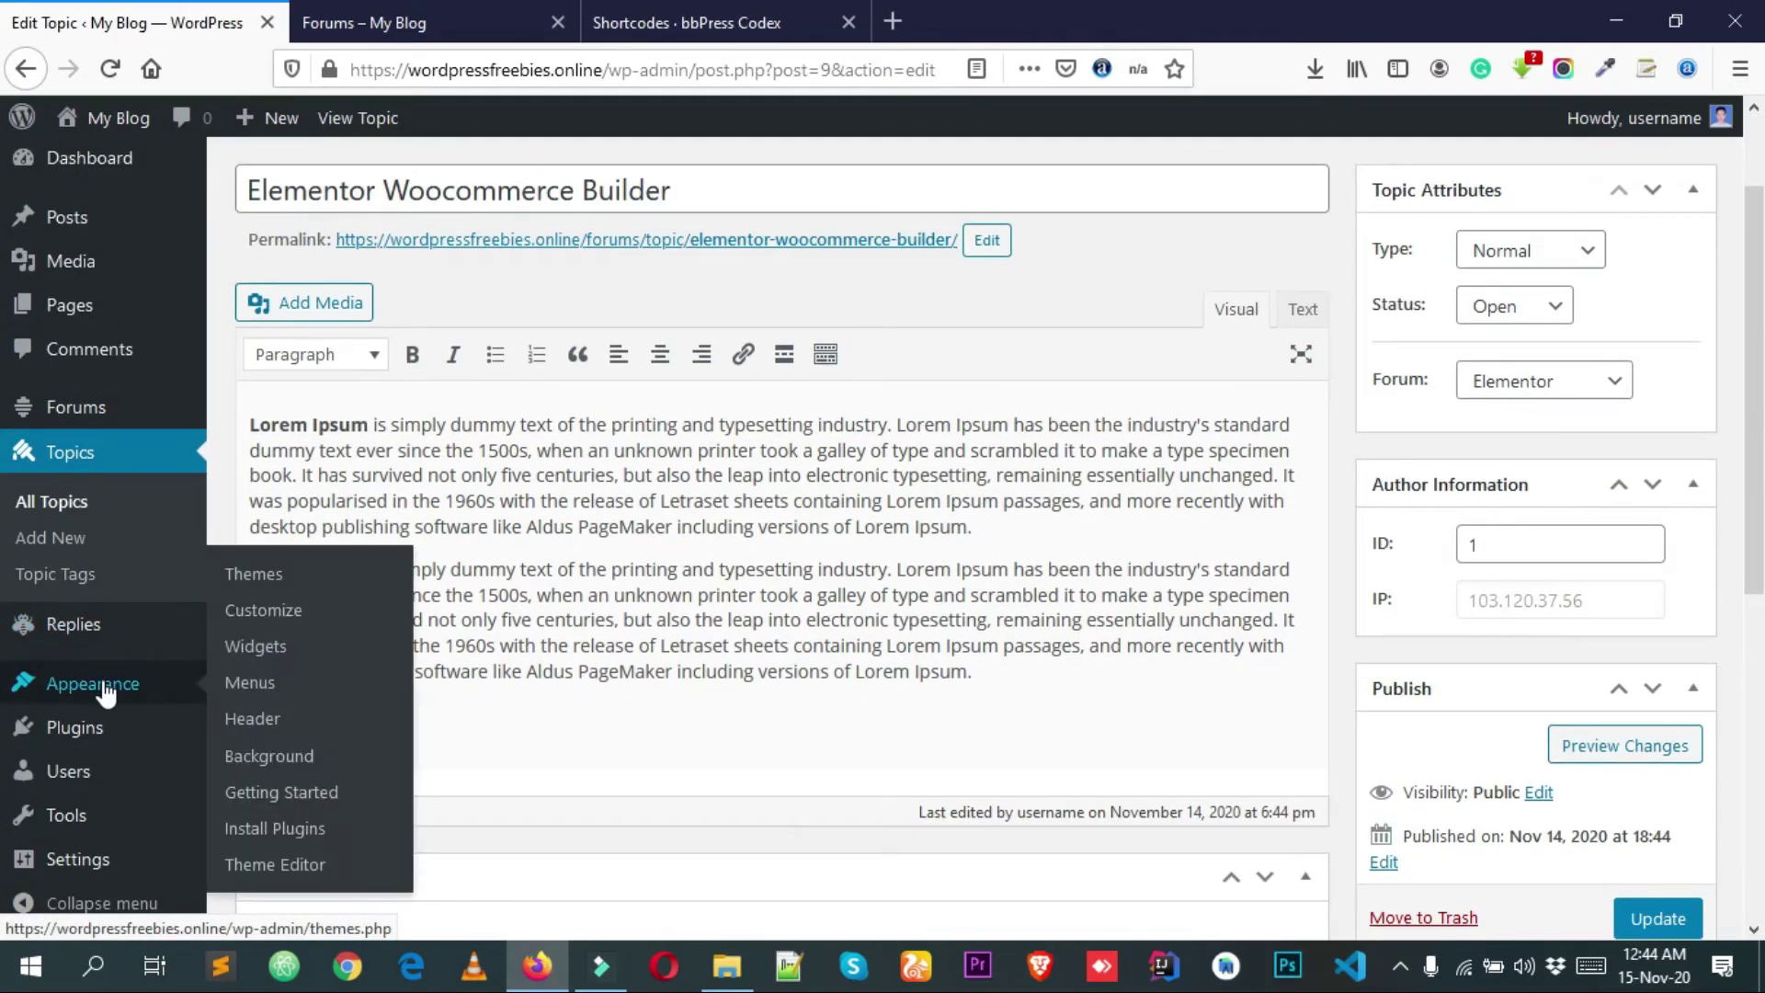
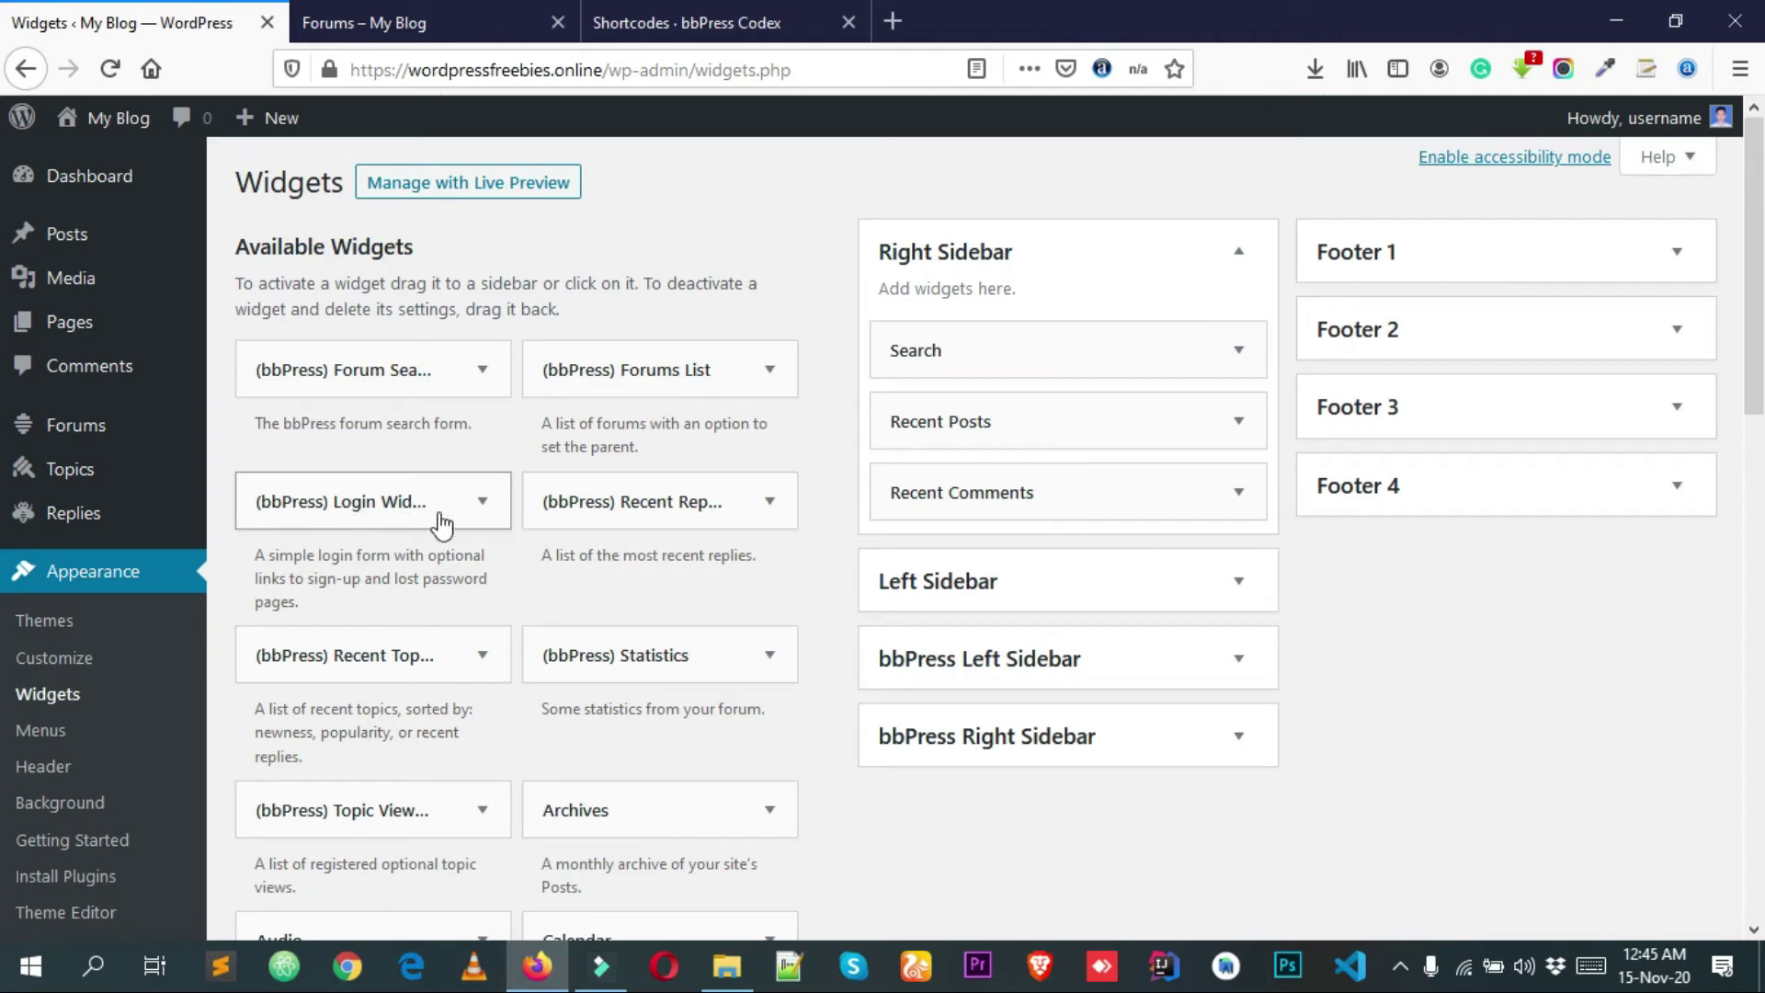
{"action": "left_click", "coordinate": [468, 503]}
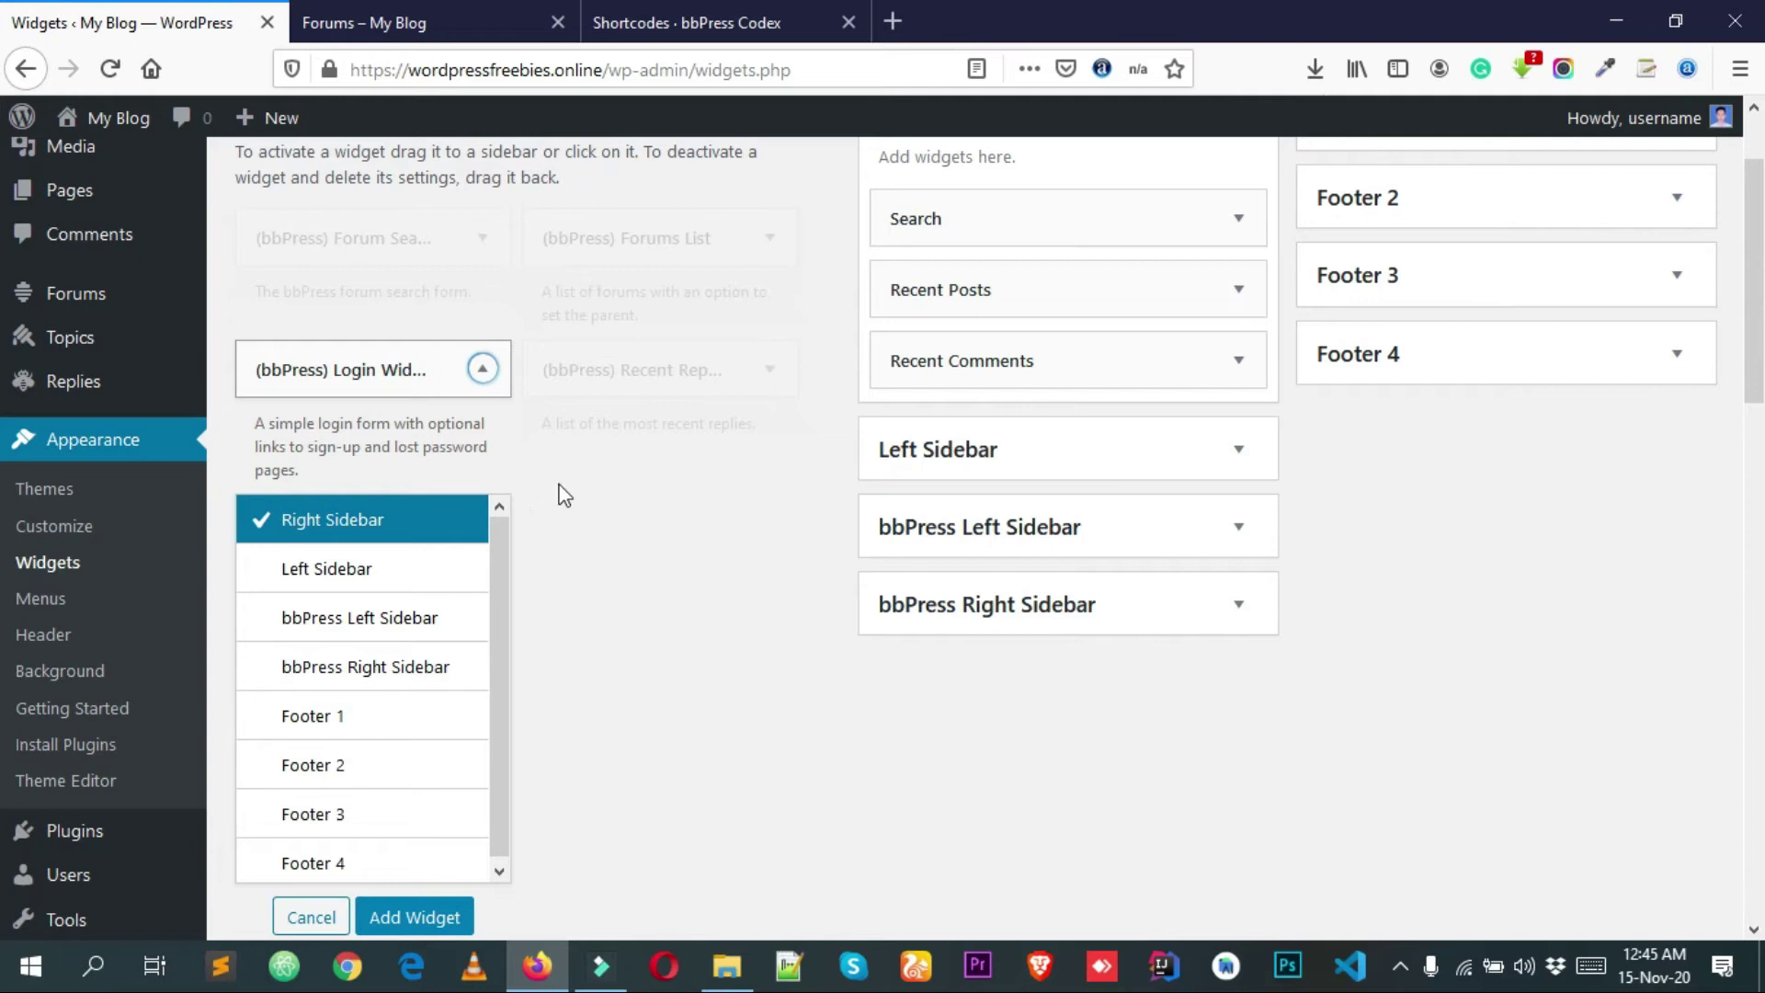
{"action": "scroll", "coordinate": [592, 483], "scroll_direction": "down", "scroll_amount": 2}
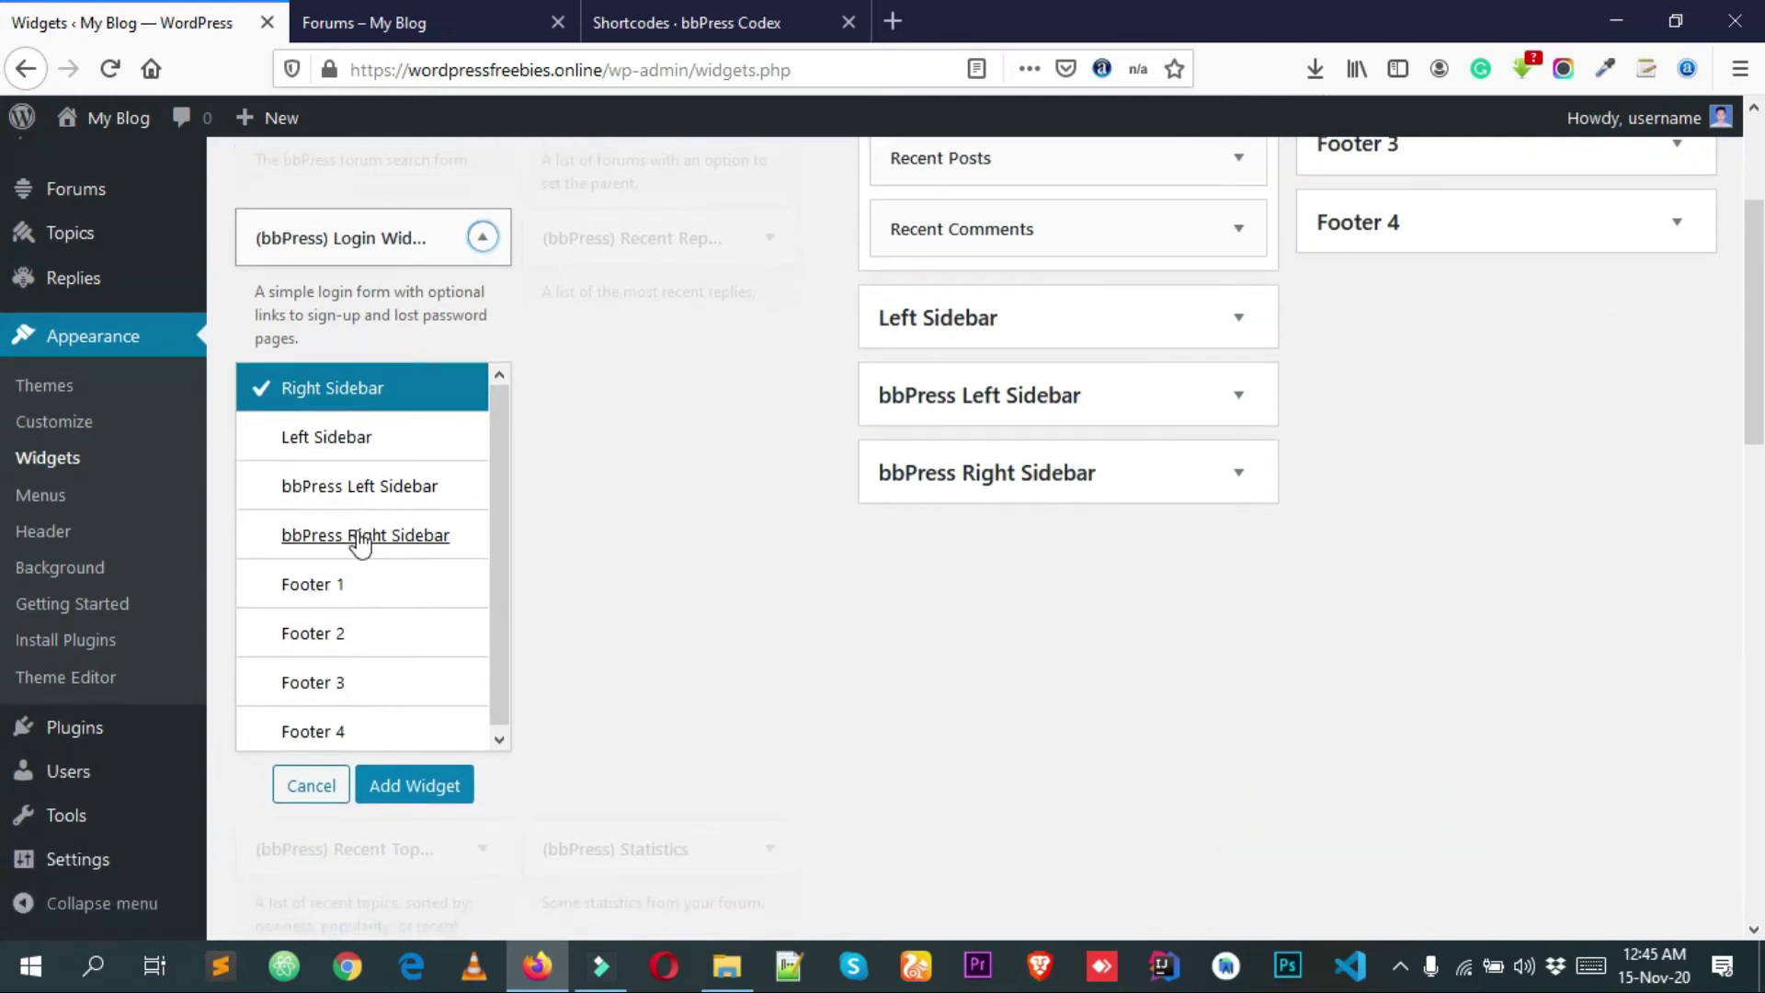
{"action": "left_click", "coordinate": [364, 538]}
{"action": "left_click", "coordinate": [416, 789]}
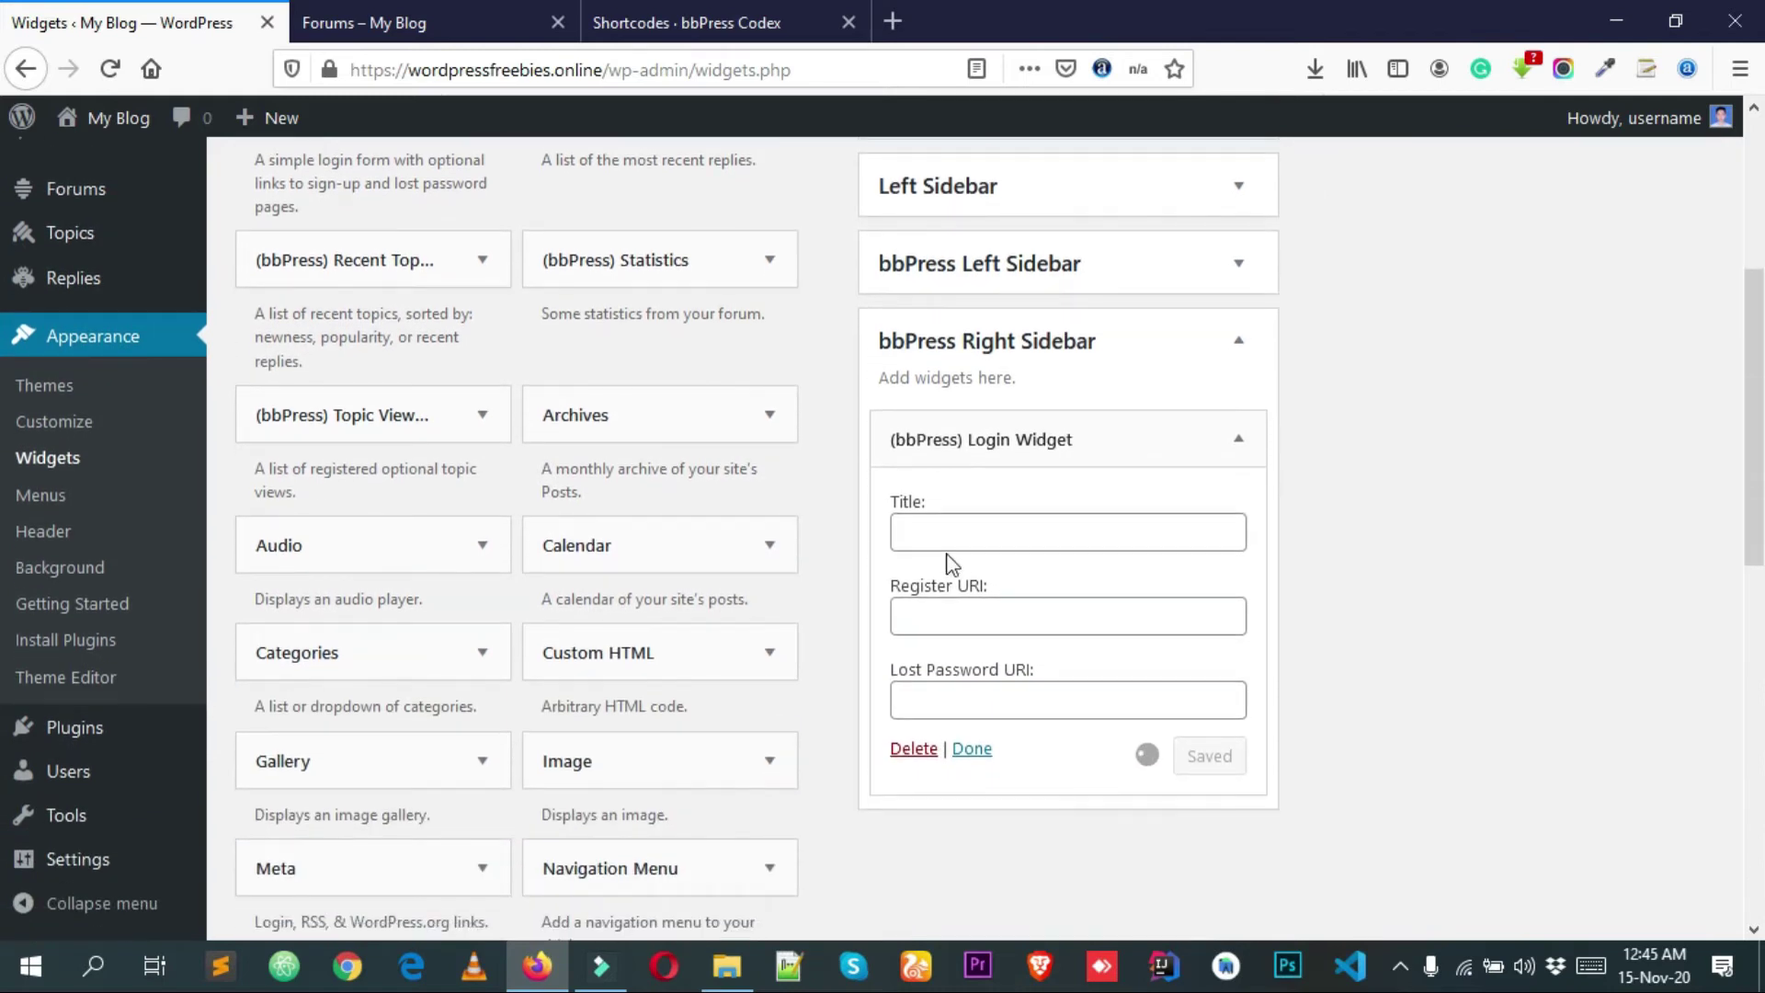
- Title the bbPress login widget Login To Forum and place the cursor in its Register URI field
{"action": "left_click", "coordinate": [941, 536]}
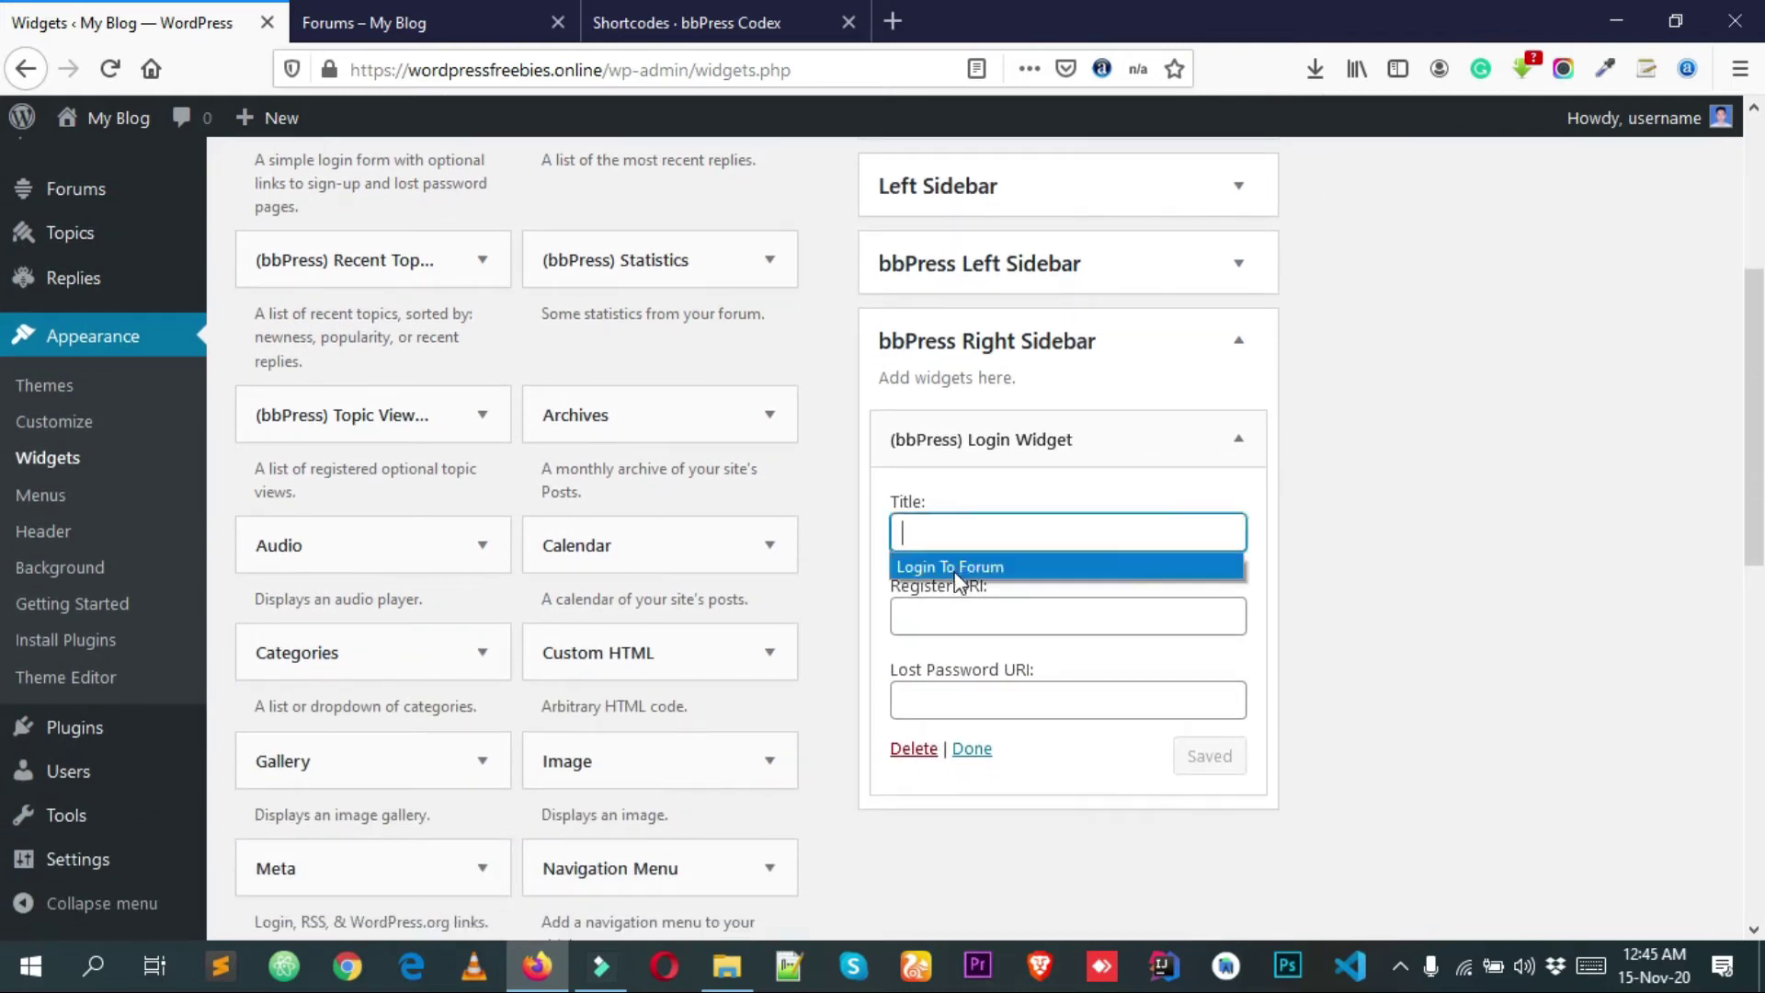
{"action": "left_click", "coordinate": [956, 567]}
{"action": "left_click", "coordinate": [1076, 630]}
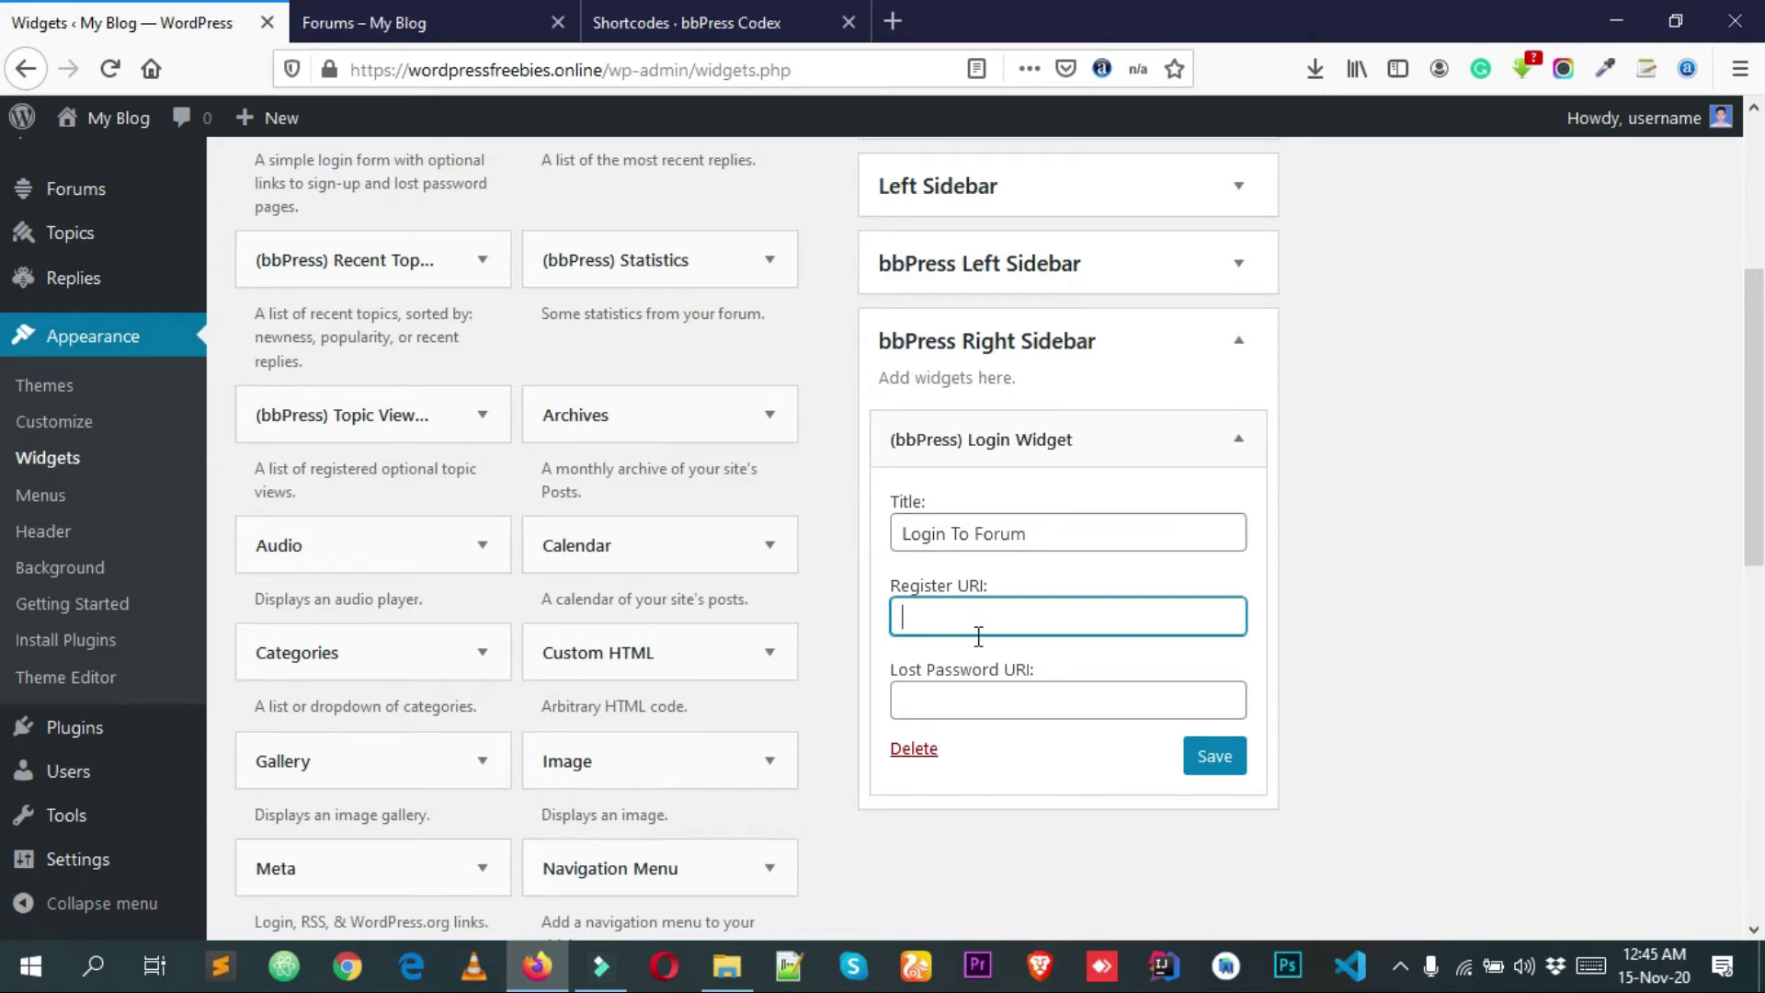
- Open the editor for a new page in a separate browser tab and title the page Regsiter Fourm
{"action": "scroll", "coordinate": [982, 636], "scroll_direction": "up", "scroll_amount": 3}
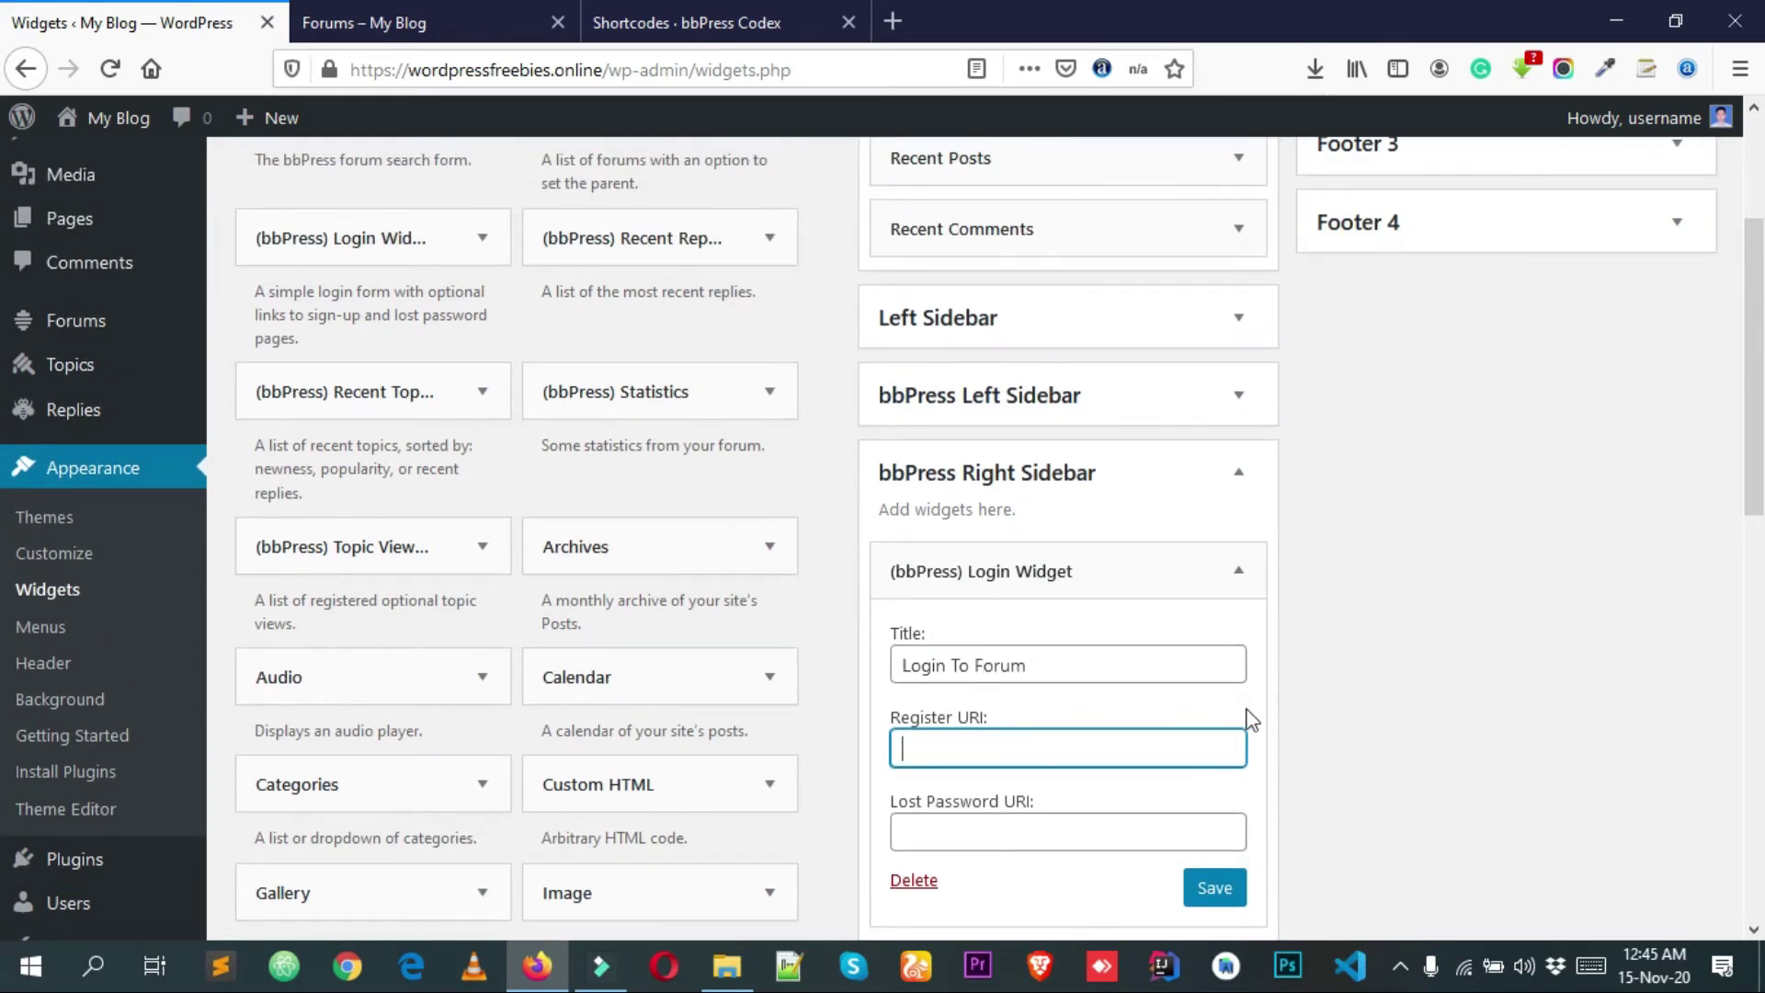
{"action": "scroll", "coordinate": [1320, 718], "scroll_direction": "up", "scroll_amount": 6}
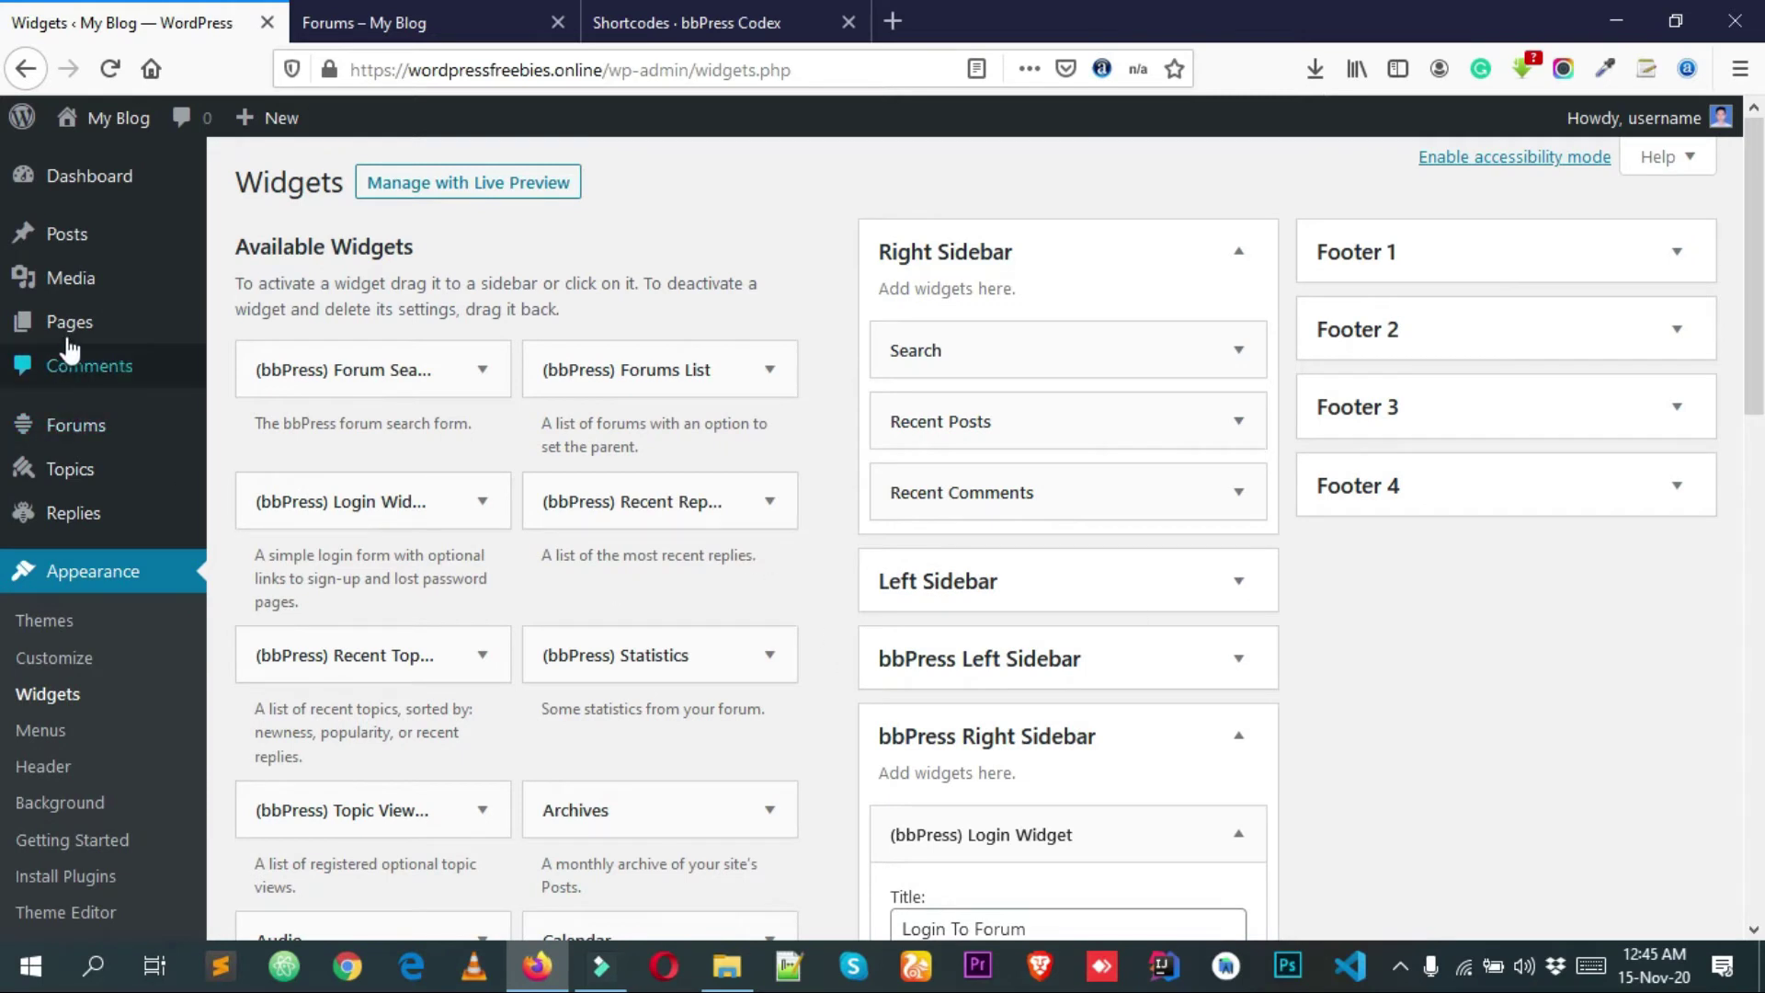
{"action": "mouse_move", "coordinate": [71, 336]}
{"action": "right_click", "coordinate": [276, 363]}
{"action": "left_click", "coordinate": [304, 375]}
{"action": "left_click", "coordinate": [378, 7]}
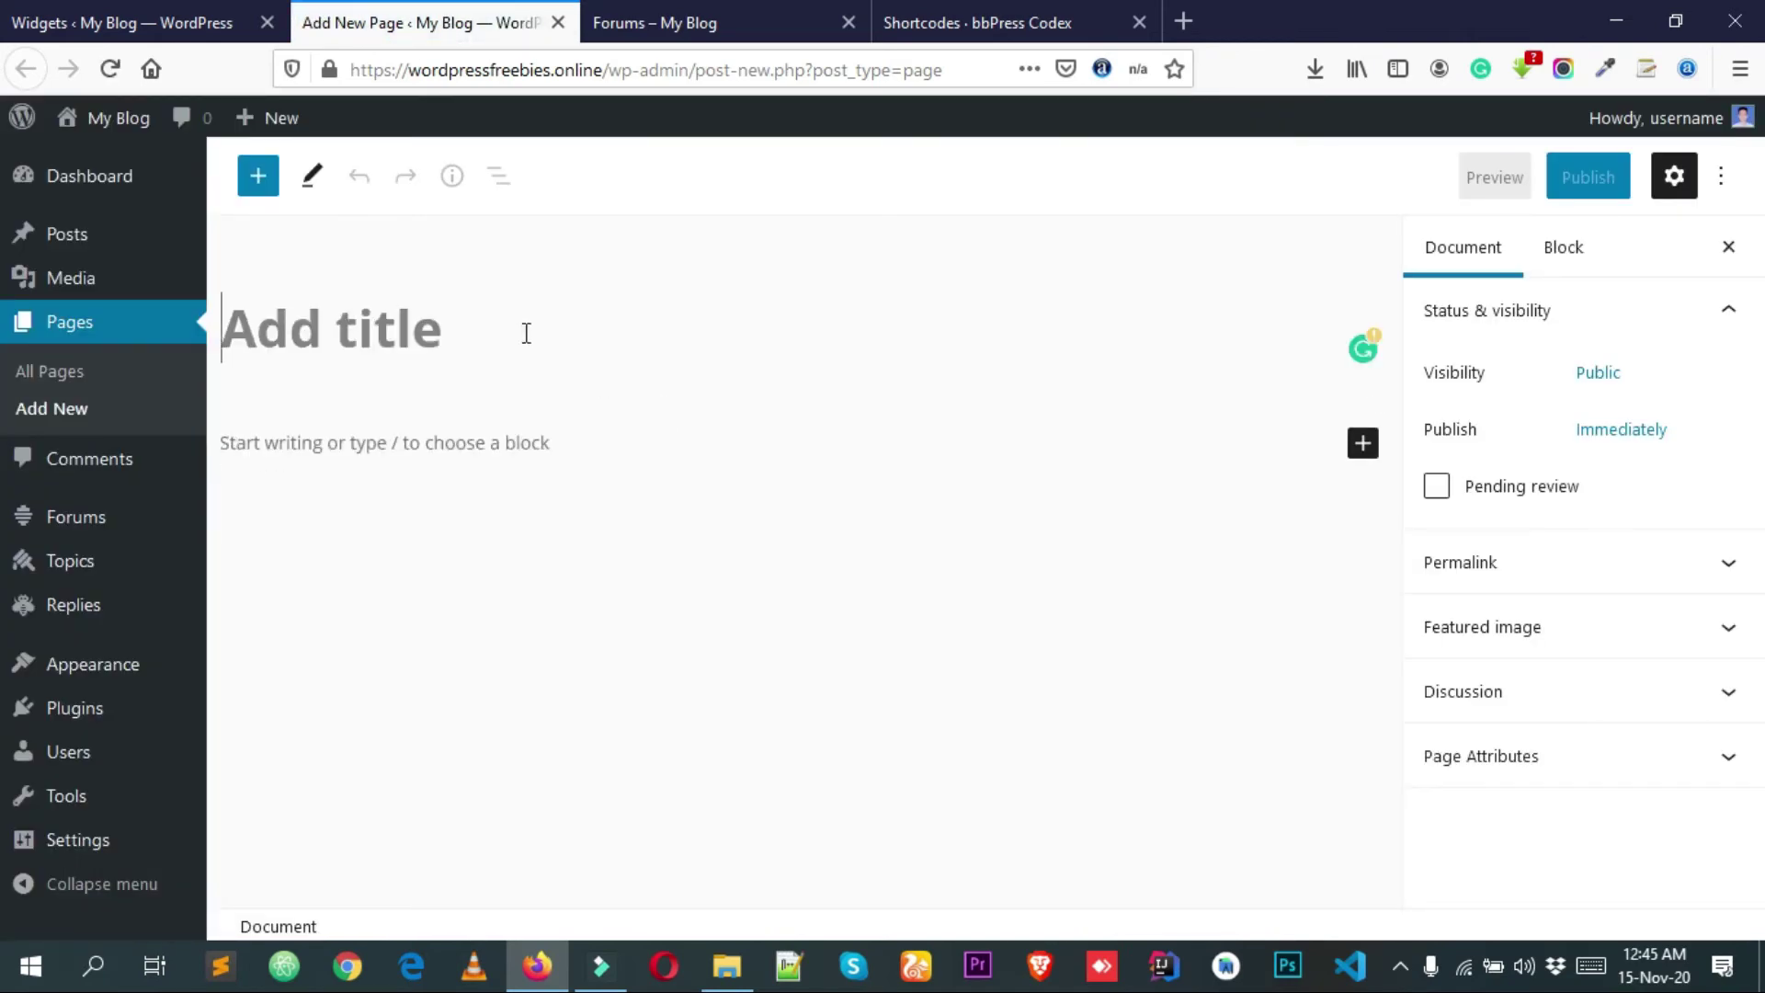
{"action": "type", "text": "Regsiter"}
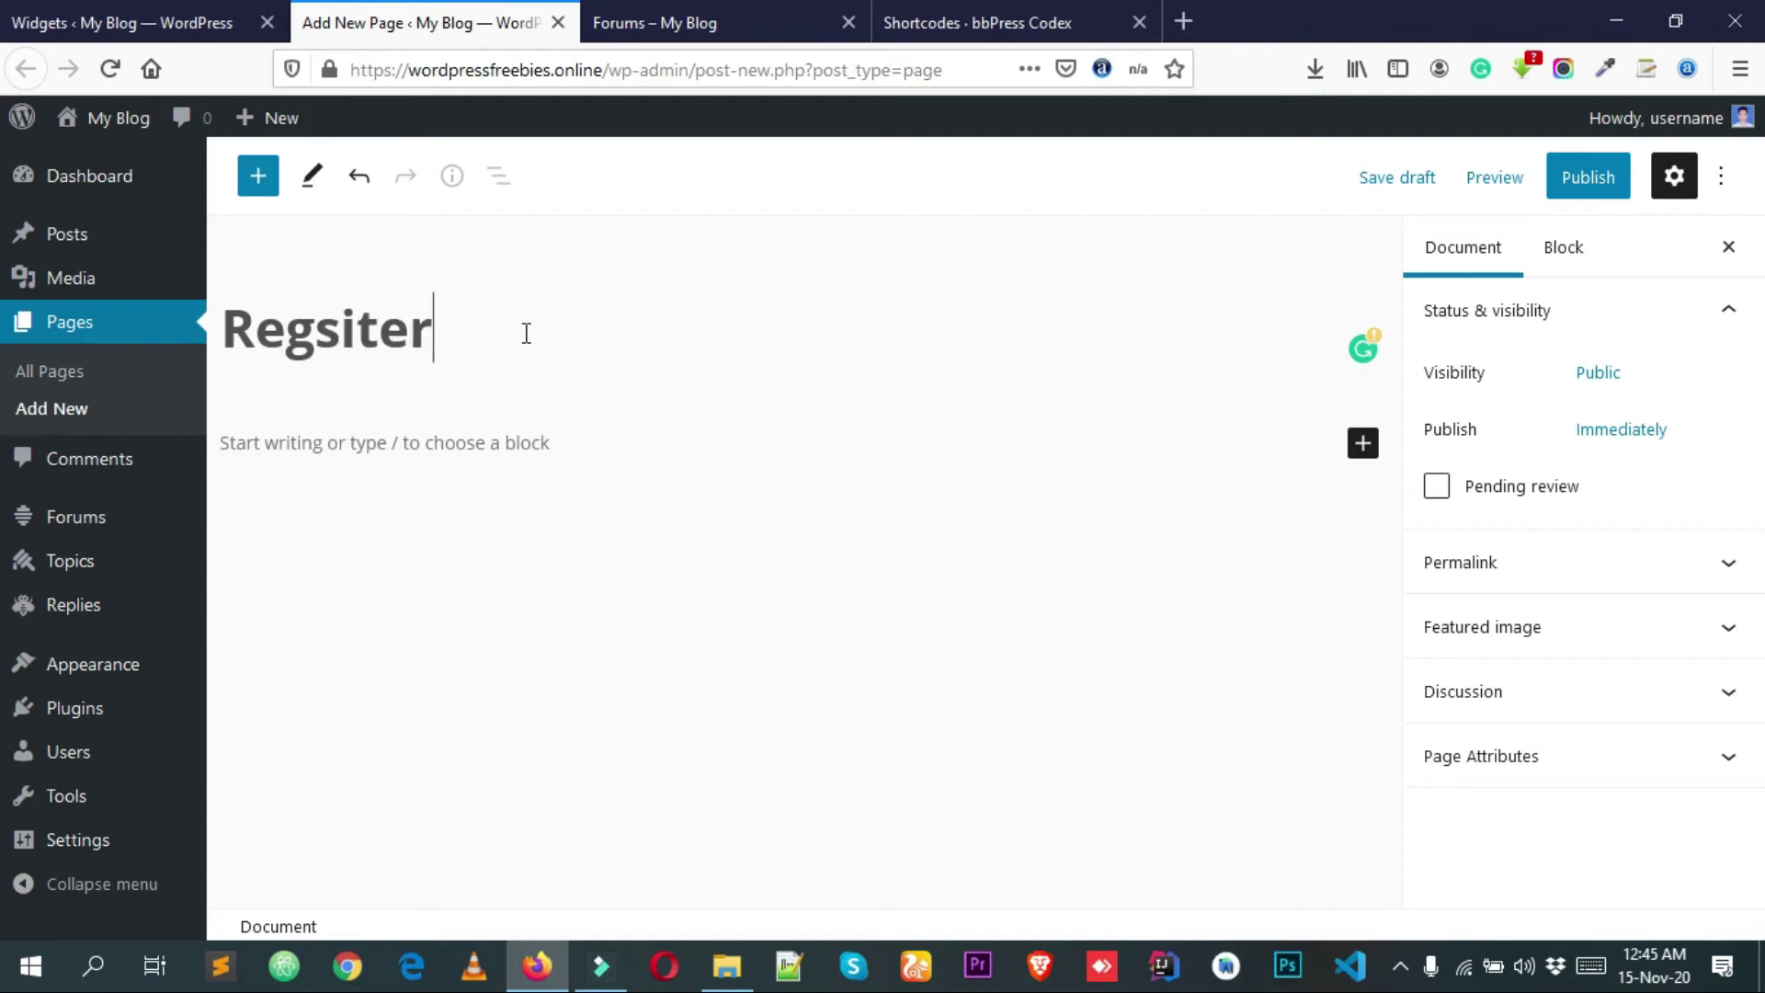
{"action": "type", "text": " Fourm"}
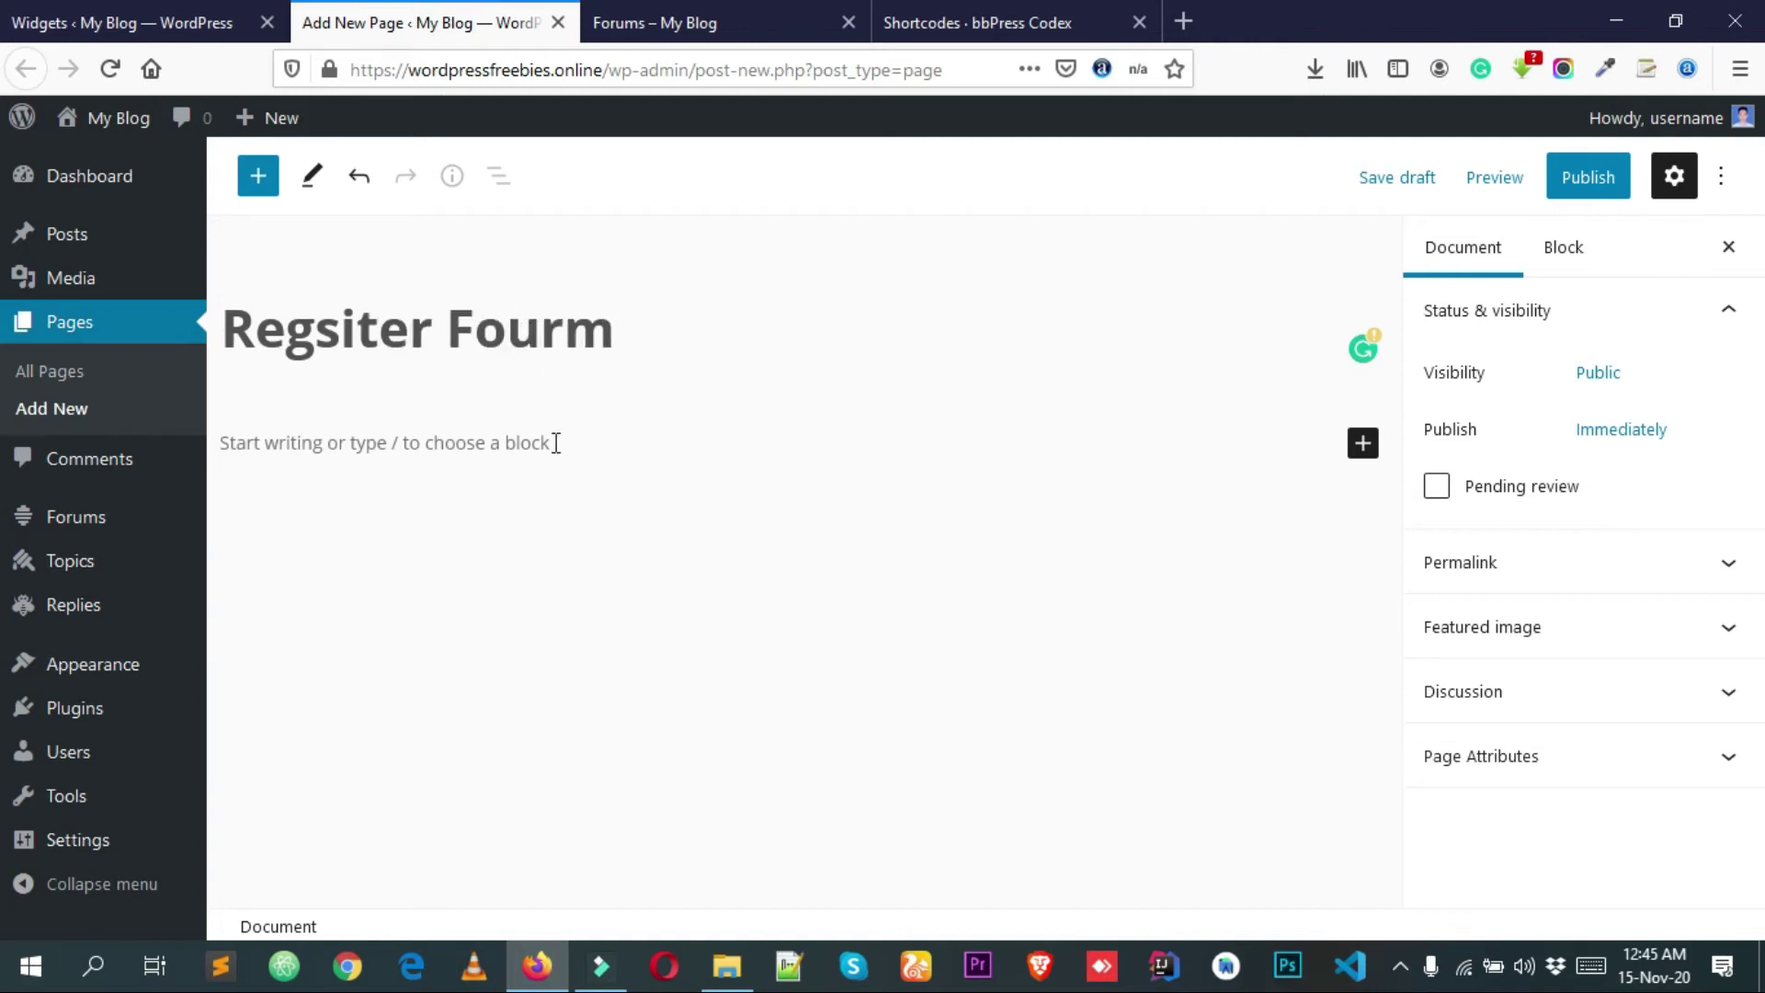
- Insert the [bbp-register] shortcode into the page body and check it against the bbPress Codex tab
{"action": "left_click", "coordinate": [555, 443]}
{"action": "type", "text": "[bbp-register]"}
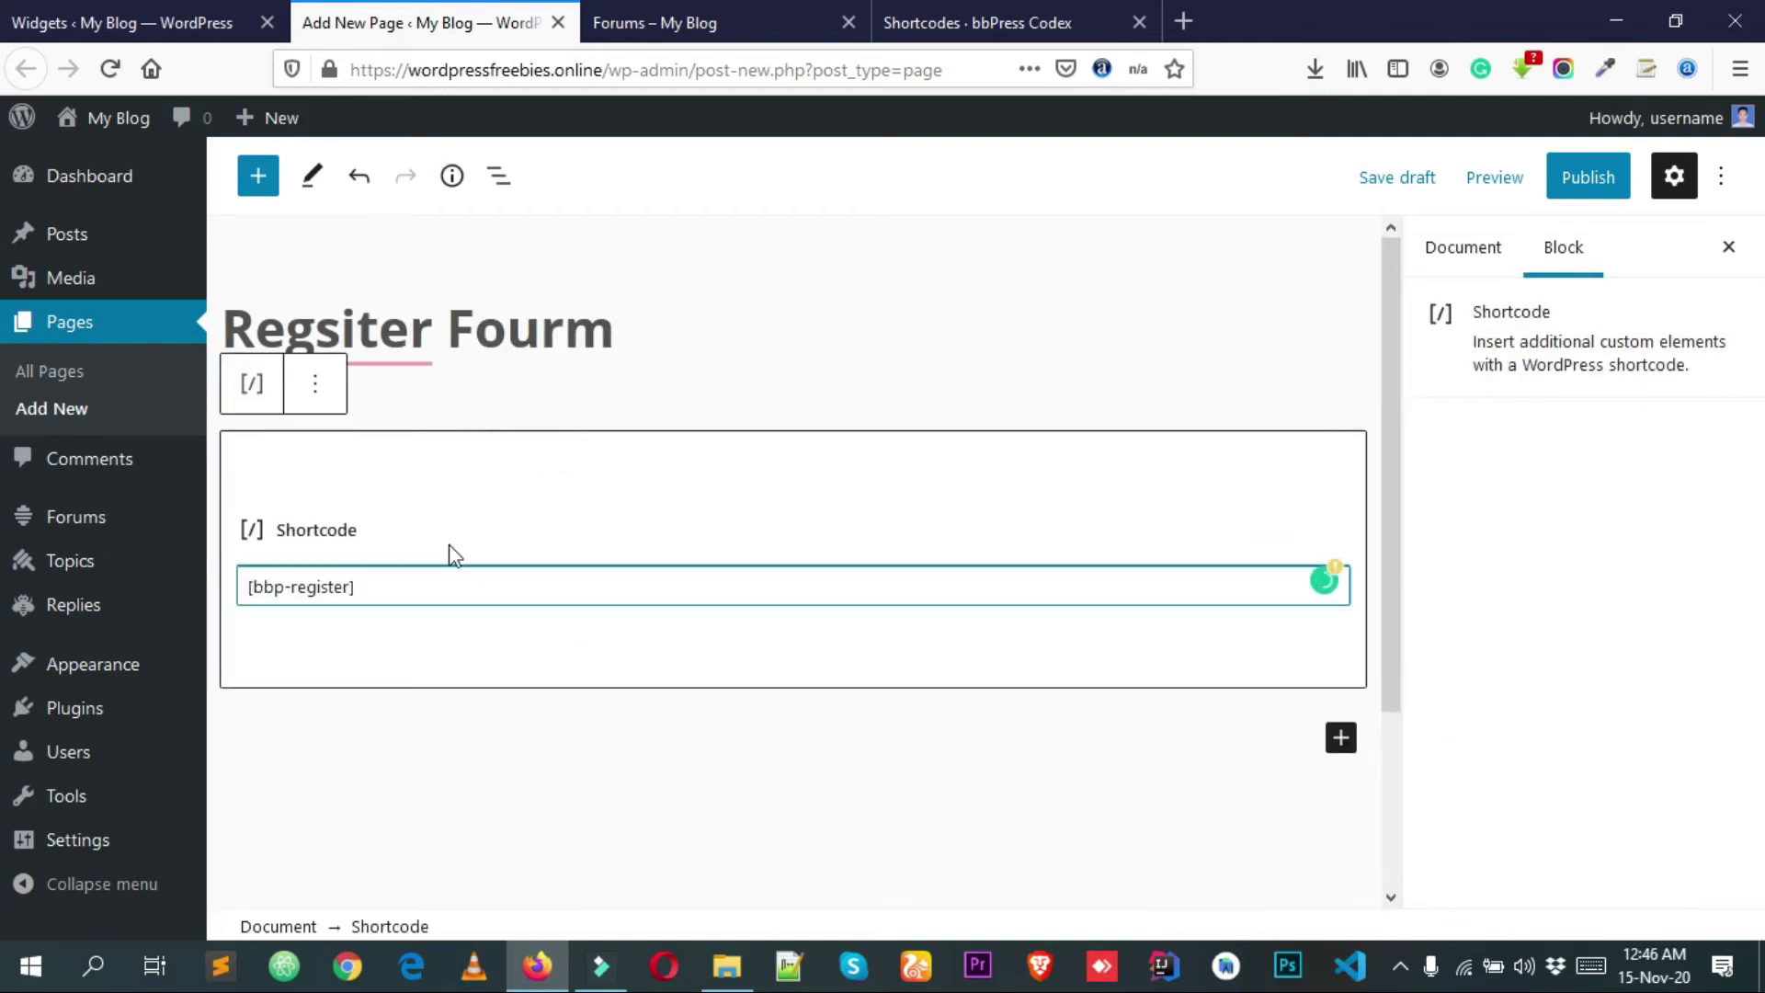
{"action": "left_click", "coordinate": [1012, 20]}
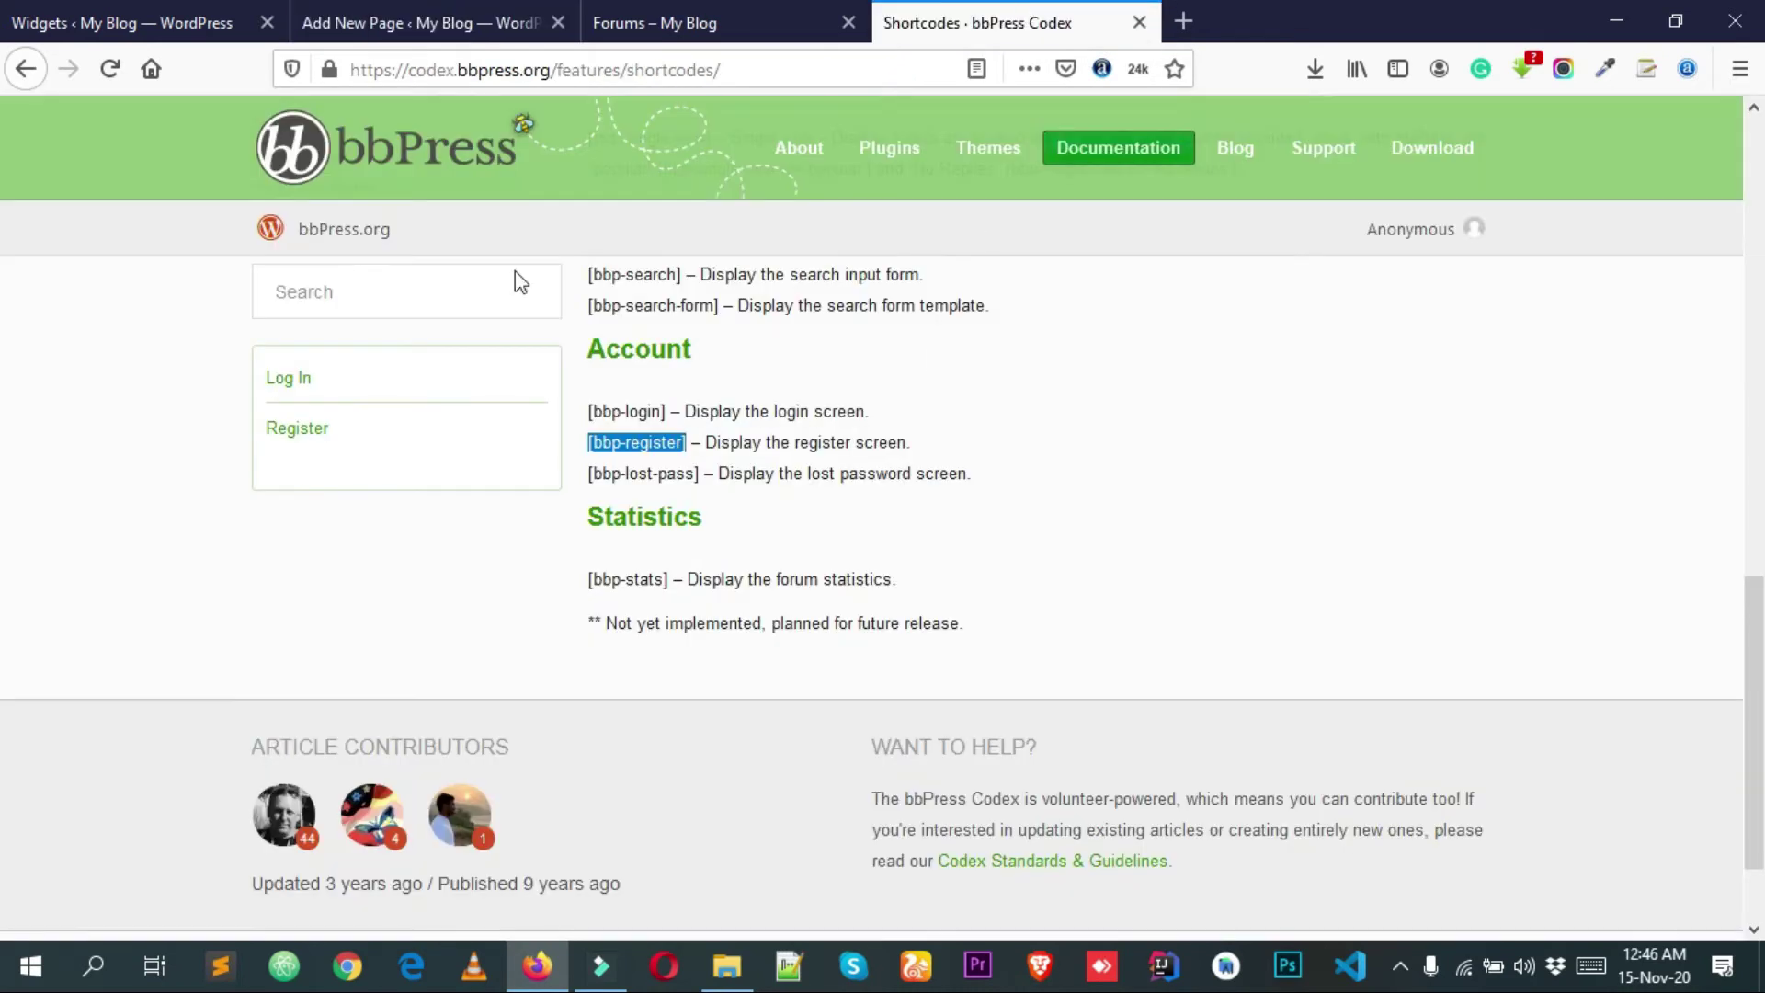
{"action": "left_click", "coordinate": [308, 13]}
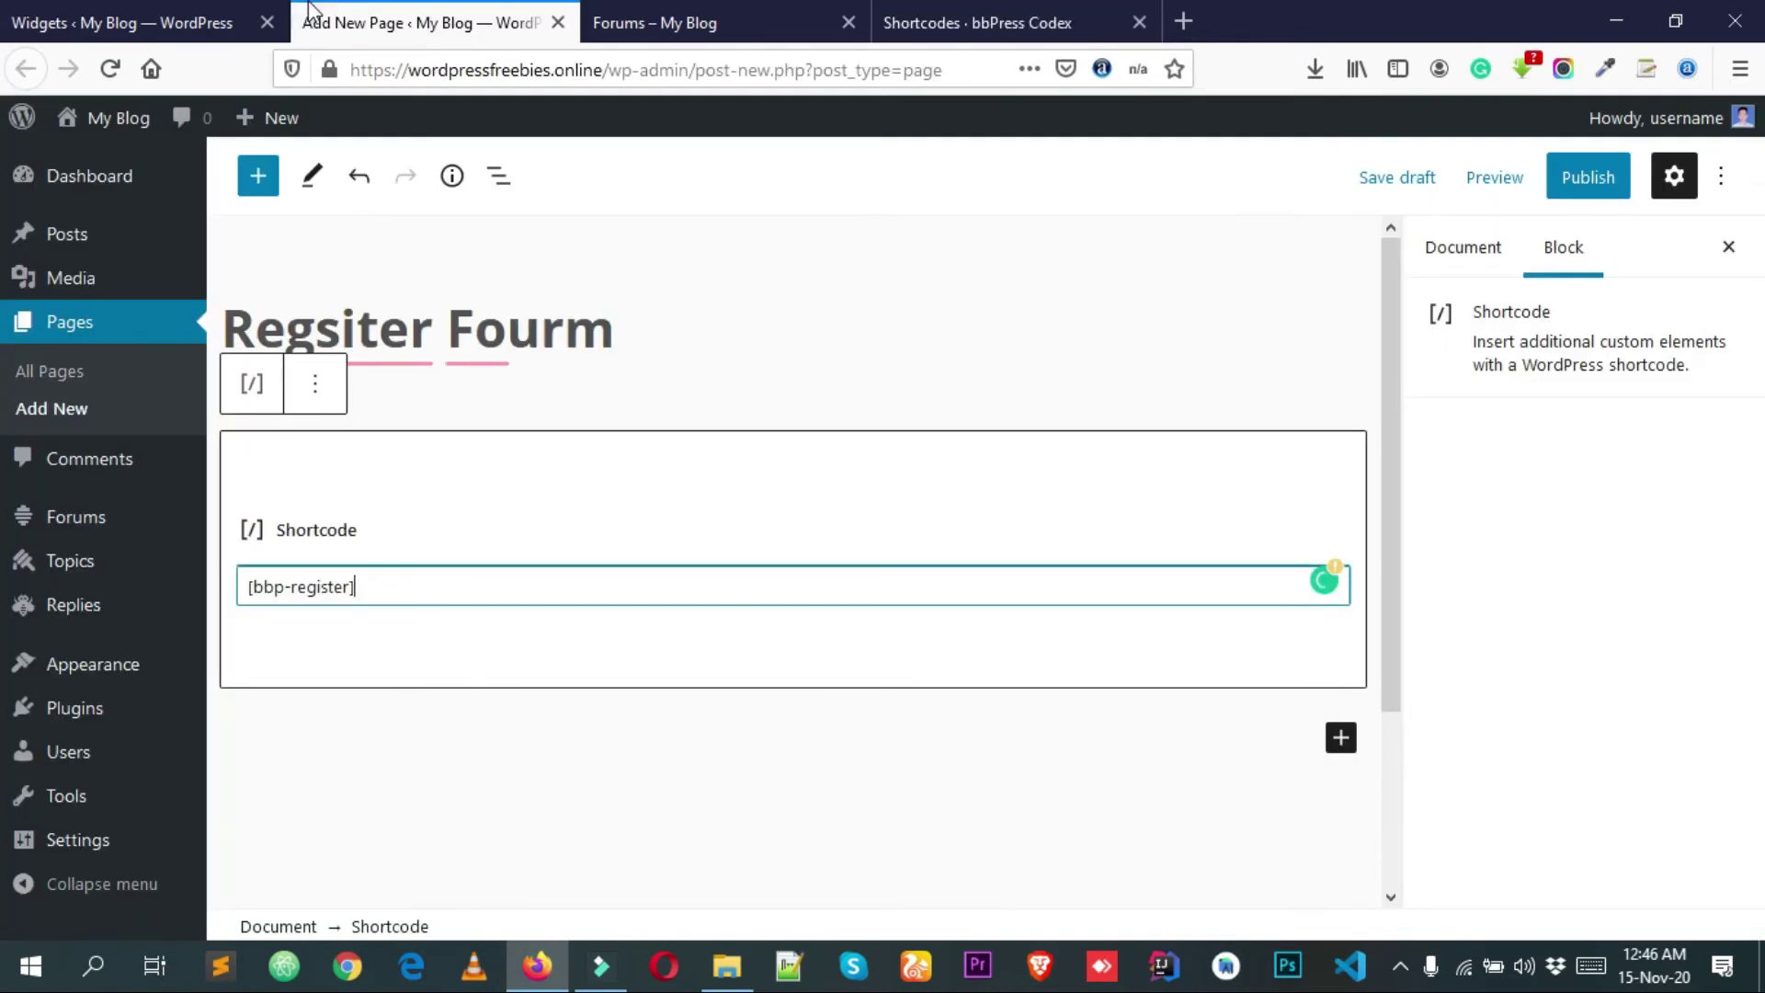
- Publish the Regsiter Fourm page, open its live version in a separate tab and close the editor tab
{"action": "left_click", "coordinate": [1591, 177]}
{"action": "left_click", "coordinate": [1509, 180]}
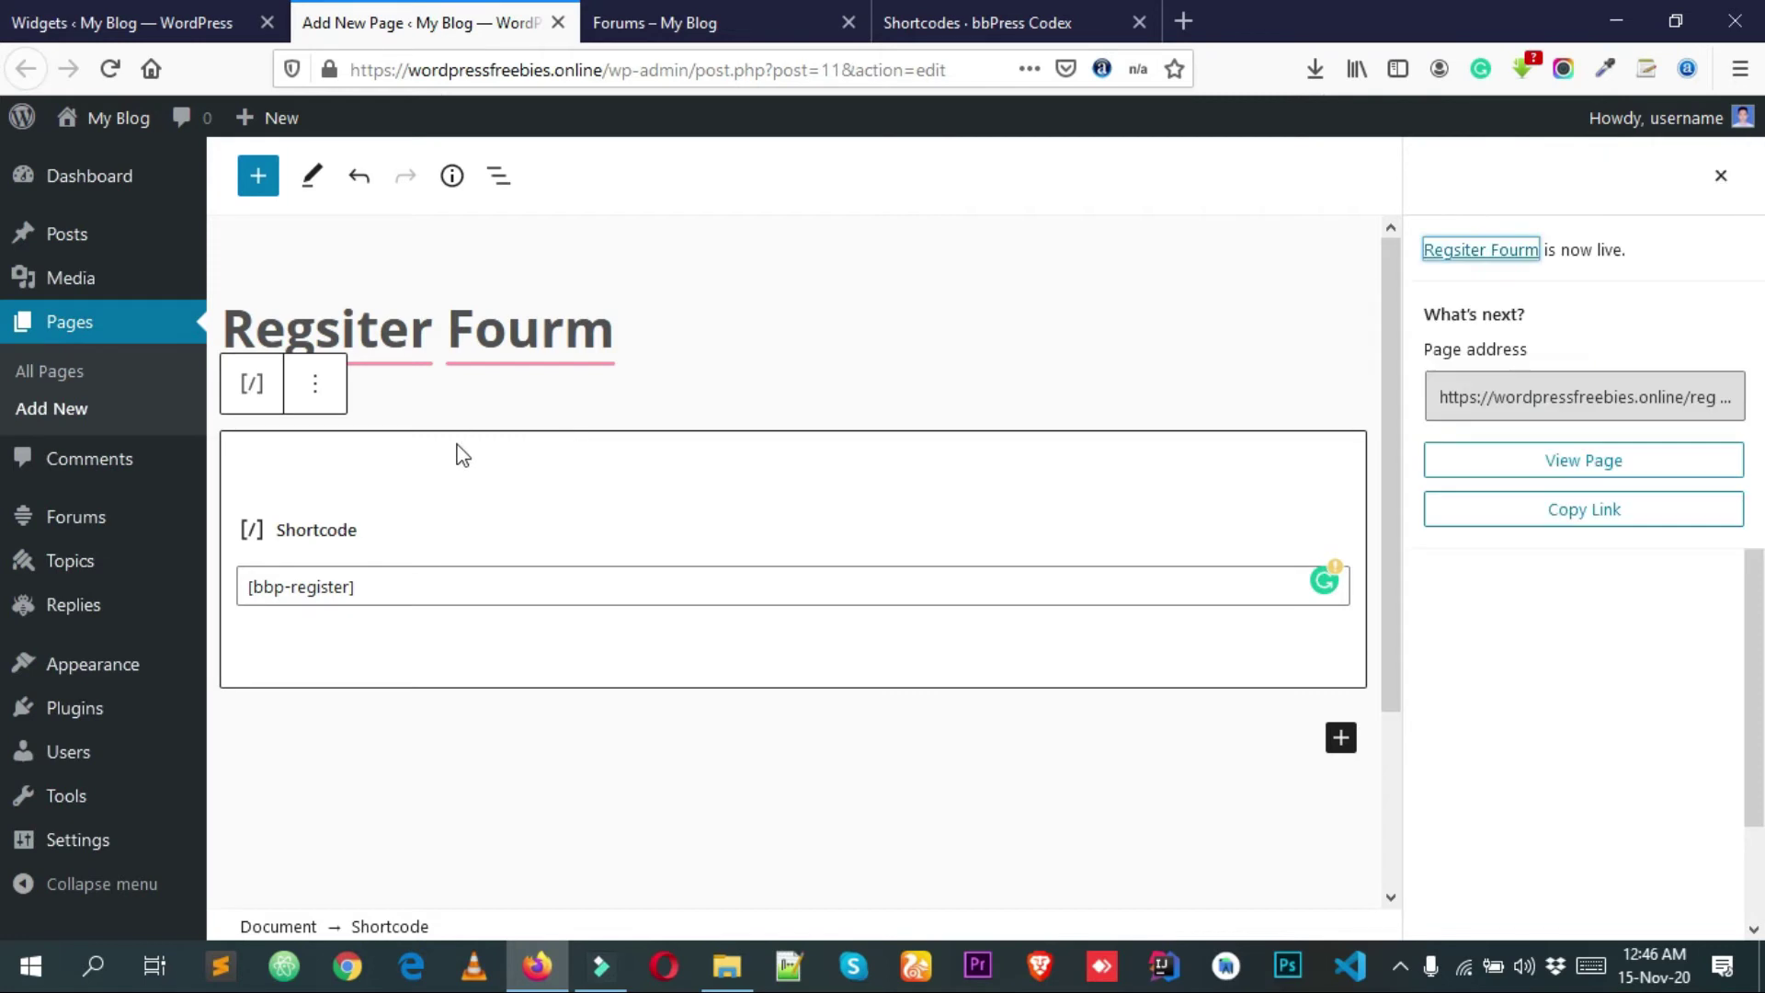
{"action": "right_click", "coordinate": [472, 862]}
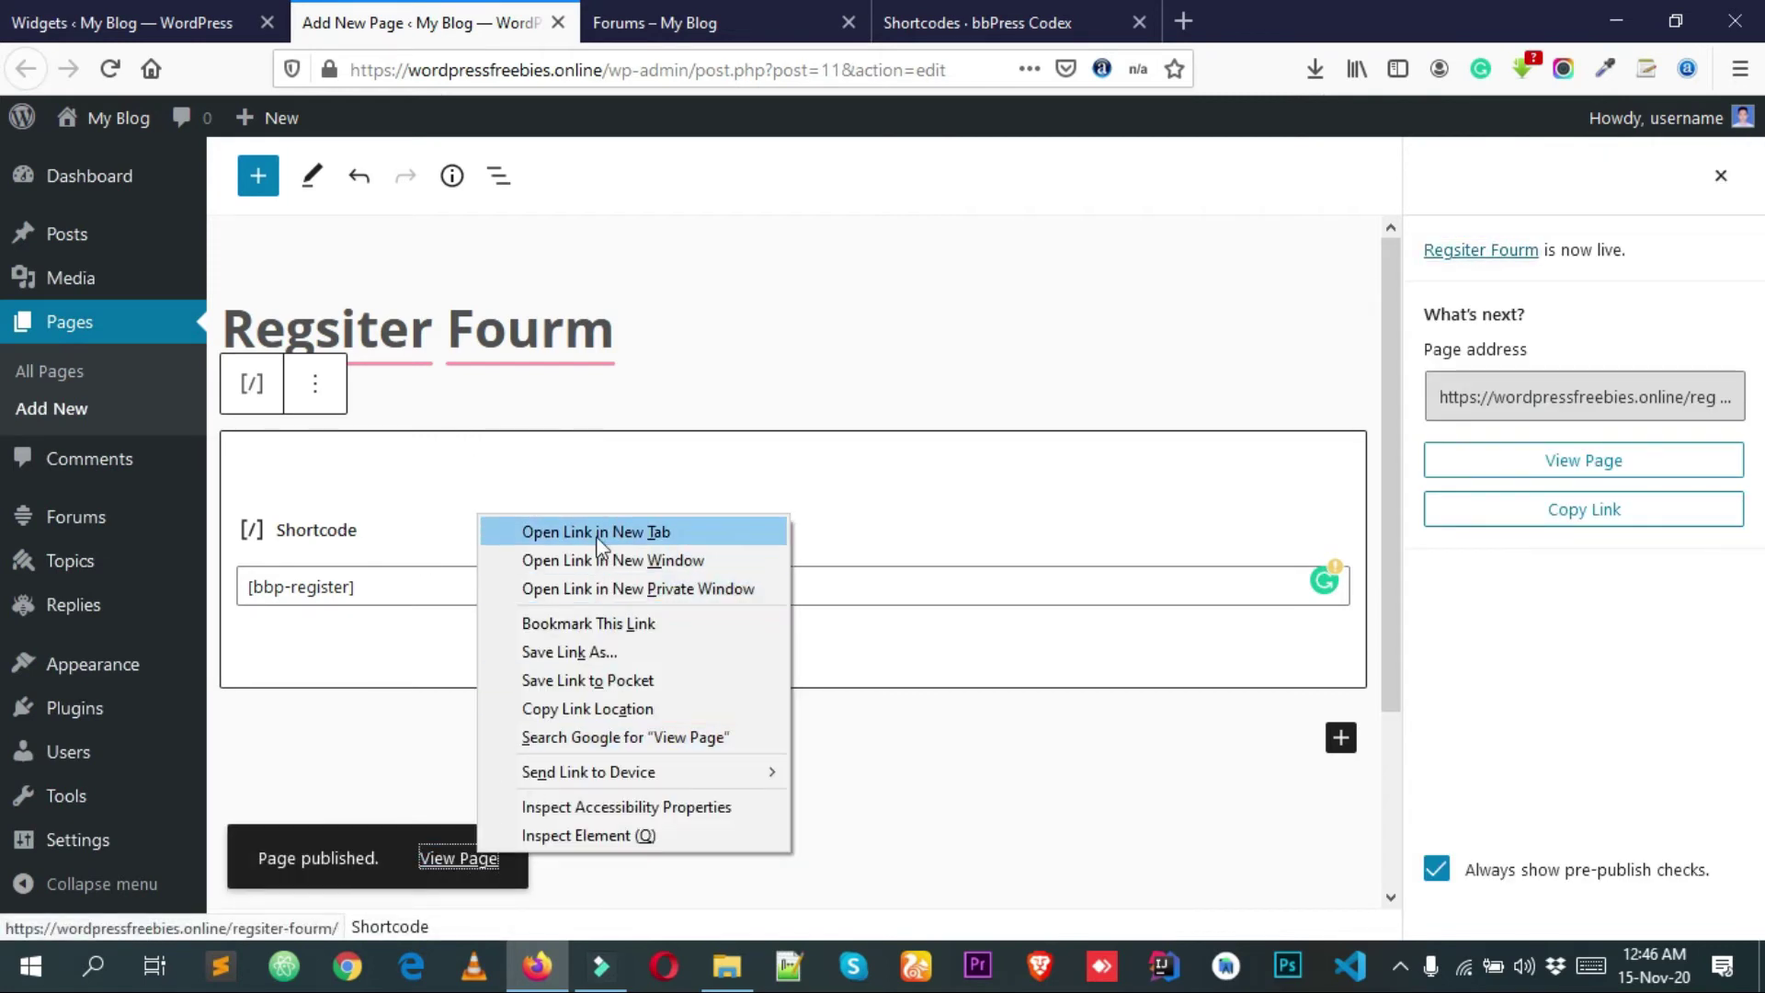
{"action": "left_click", "coordinate": [591, 528]}
{"action": "left_click", "coordinate": [558, 23]}
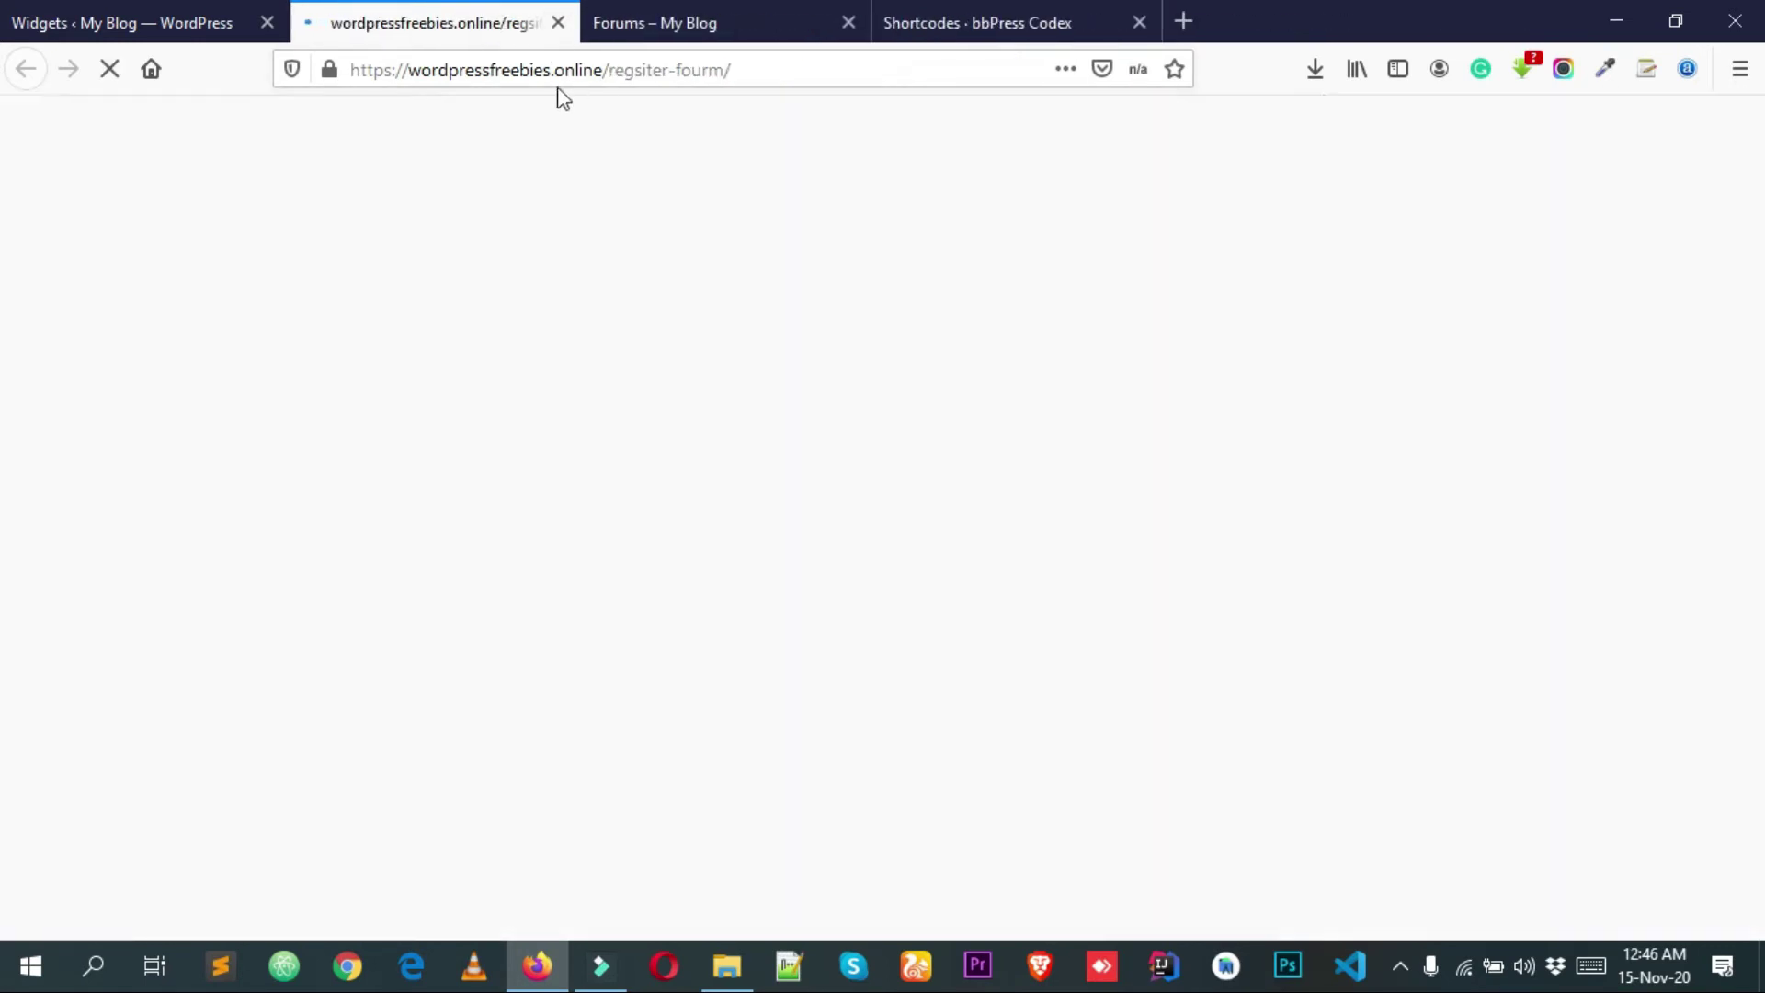
{"action": "left_click", "coordinate": [767, 67]}
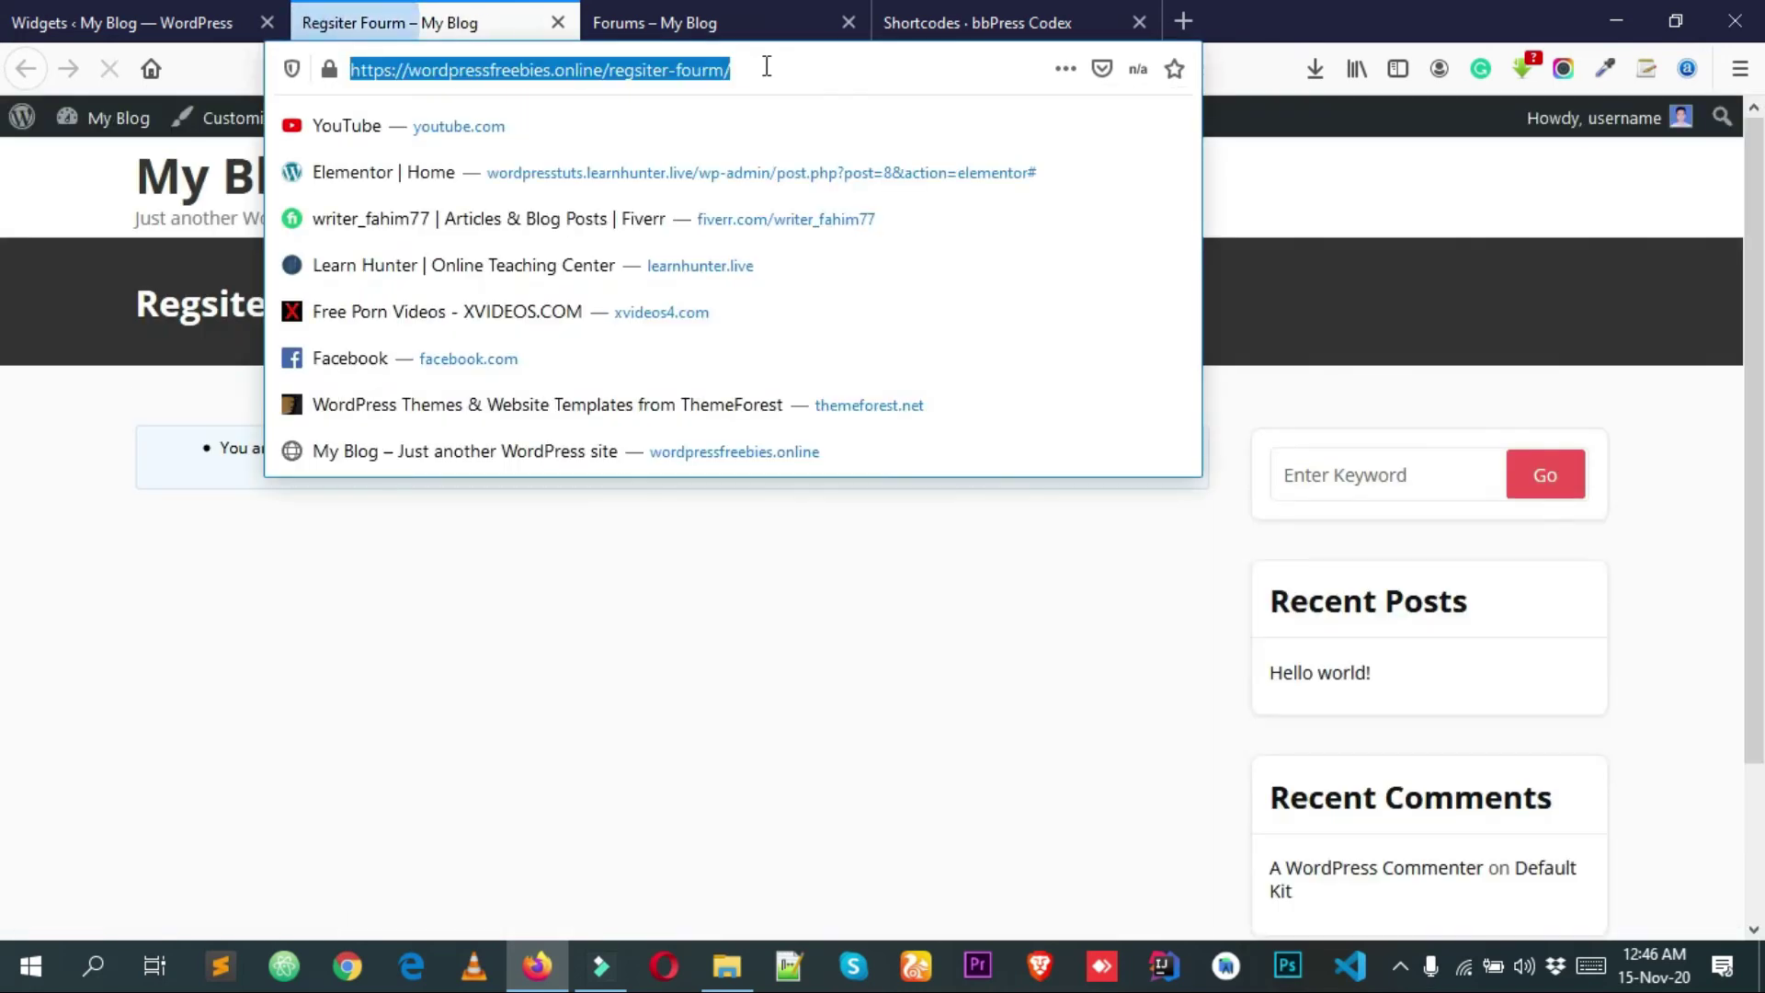
{"action": "left_click", "coordinate": [57, 469]}
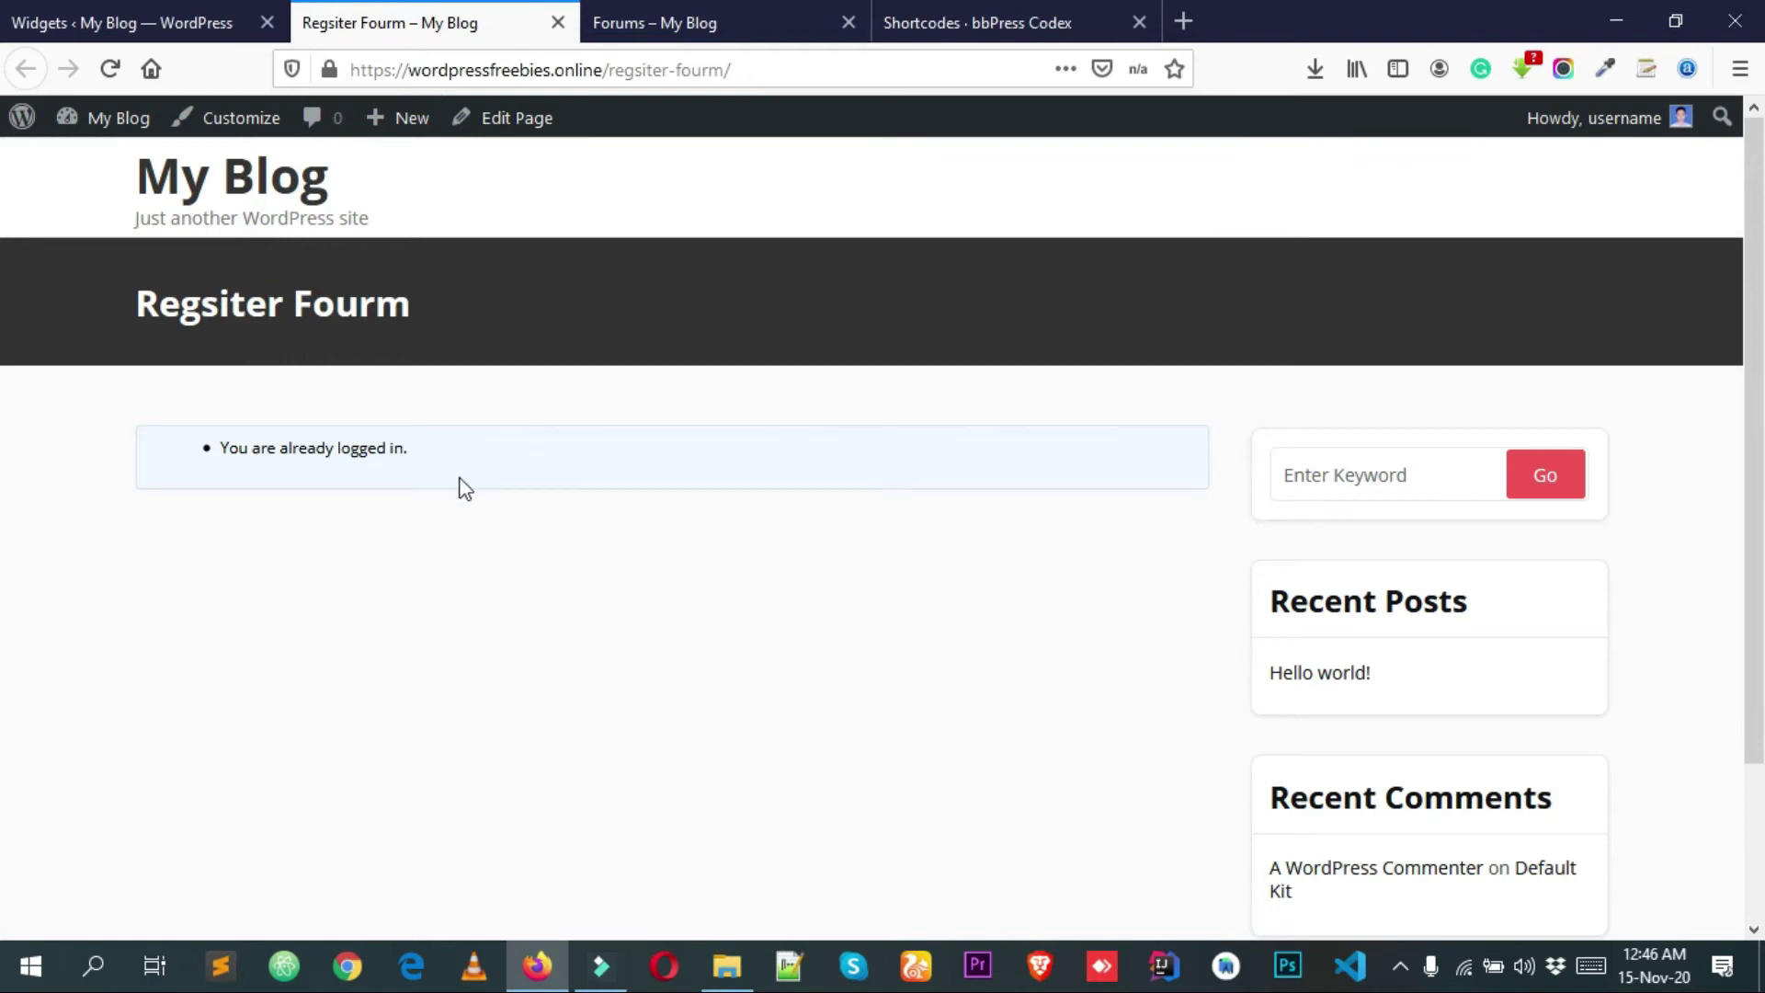
- Locate the login widget's Register URI field and copy the full address of the live Regsiter Fourm page
{"action": "left_click", "coordinate": [158, 18]}
{"action": "scroll", "coordinate": [816, 631], "scroll_direction": "down", "scroll_amount": 2}
{"action": "scroll", "coordinate": [800, 699], "scroll_direction": "down", "scroll_amount": 3}
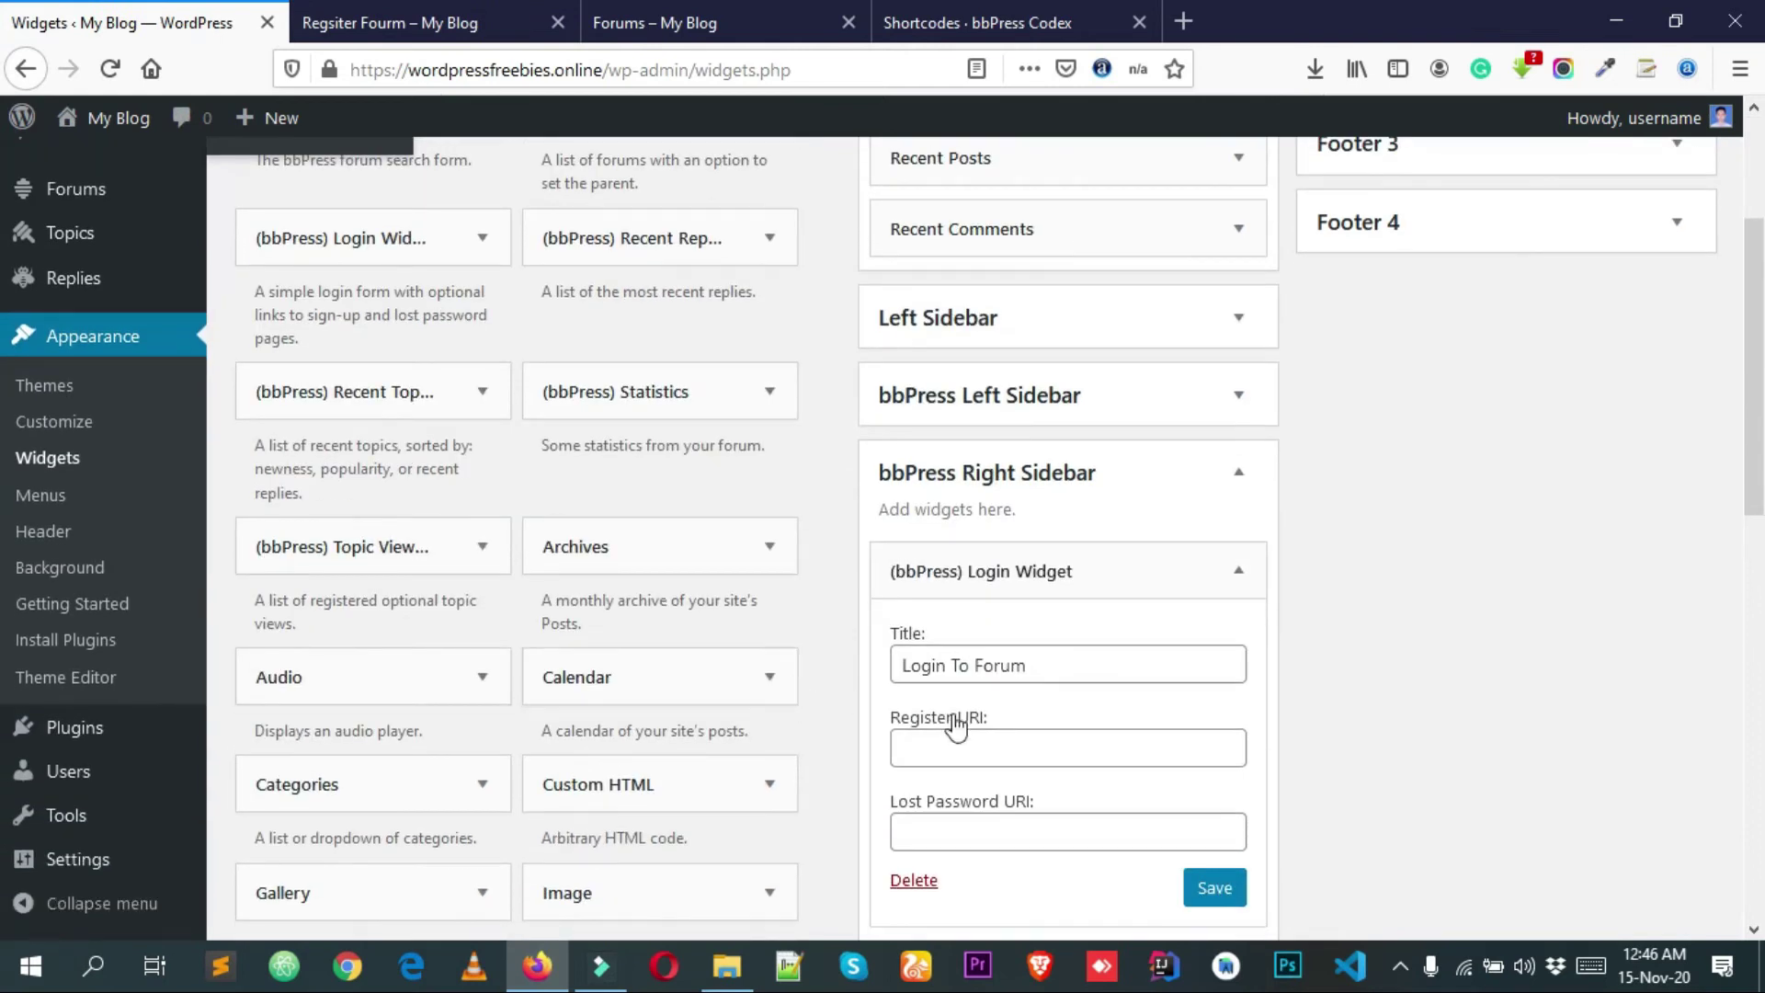
{"action": "left_click", "coordinate": [460, 16]}
{"action": "left_click", "coordinate": [583, 73]}
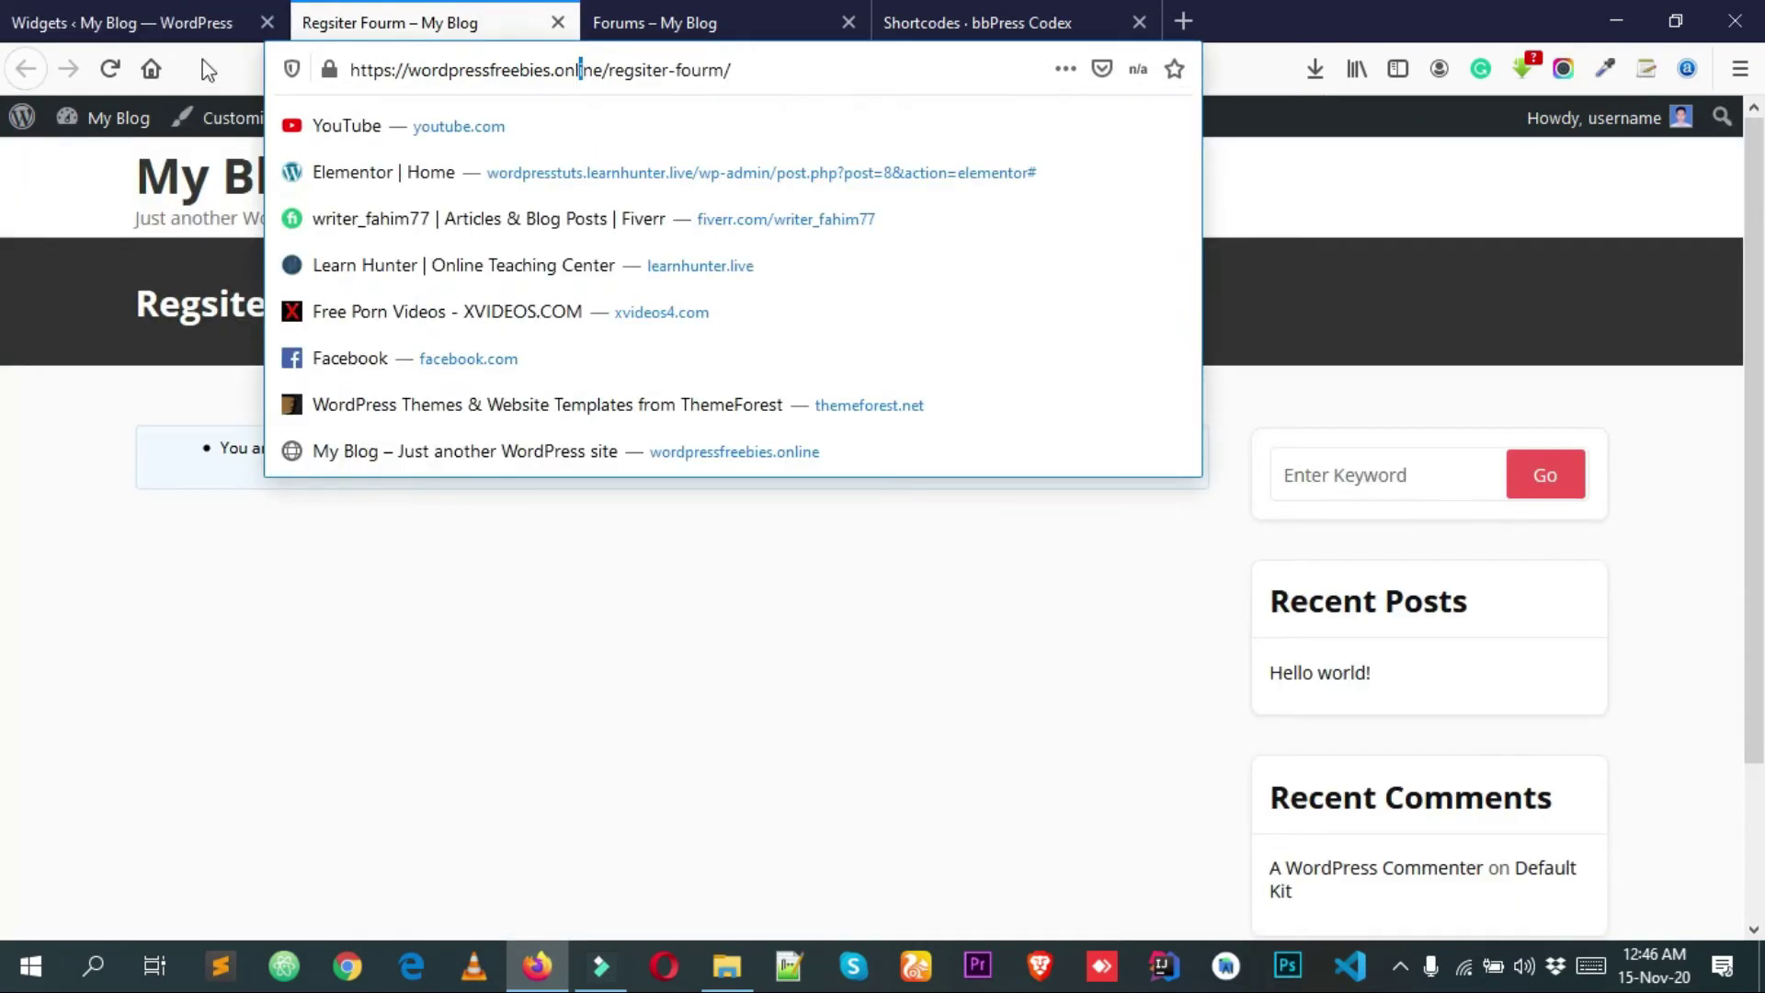
{"action": "triple_click", "coordinate": [610, 70]}
{"action": "key", "text": "ctrl+c"}
- Paste the Regsiter Fourm page address into the login widget's Register URI field and save the widget
{"action": "left_click", "coordinate": [19, 11]}
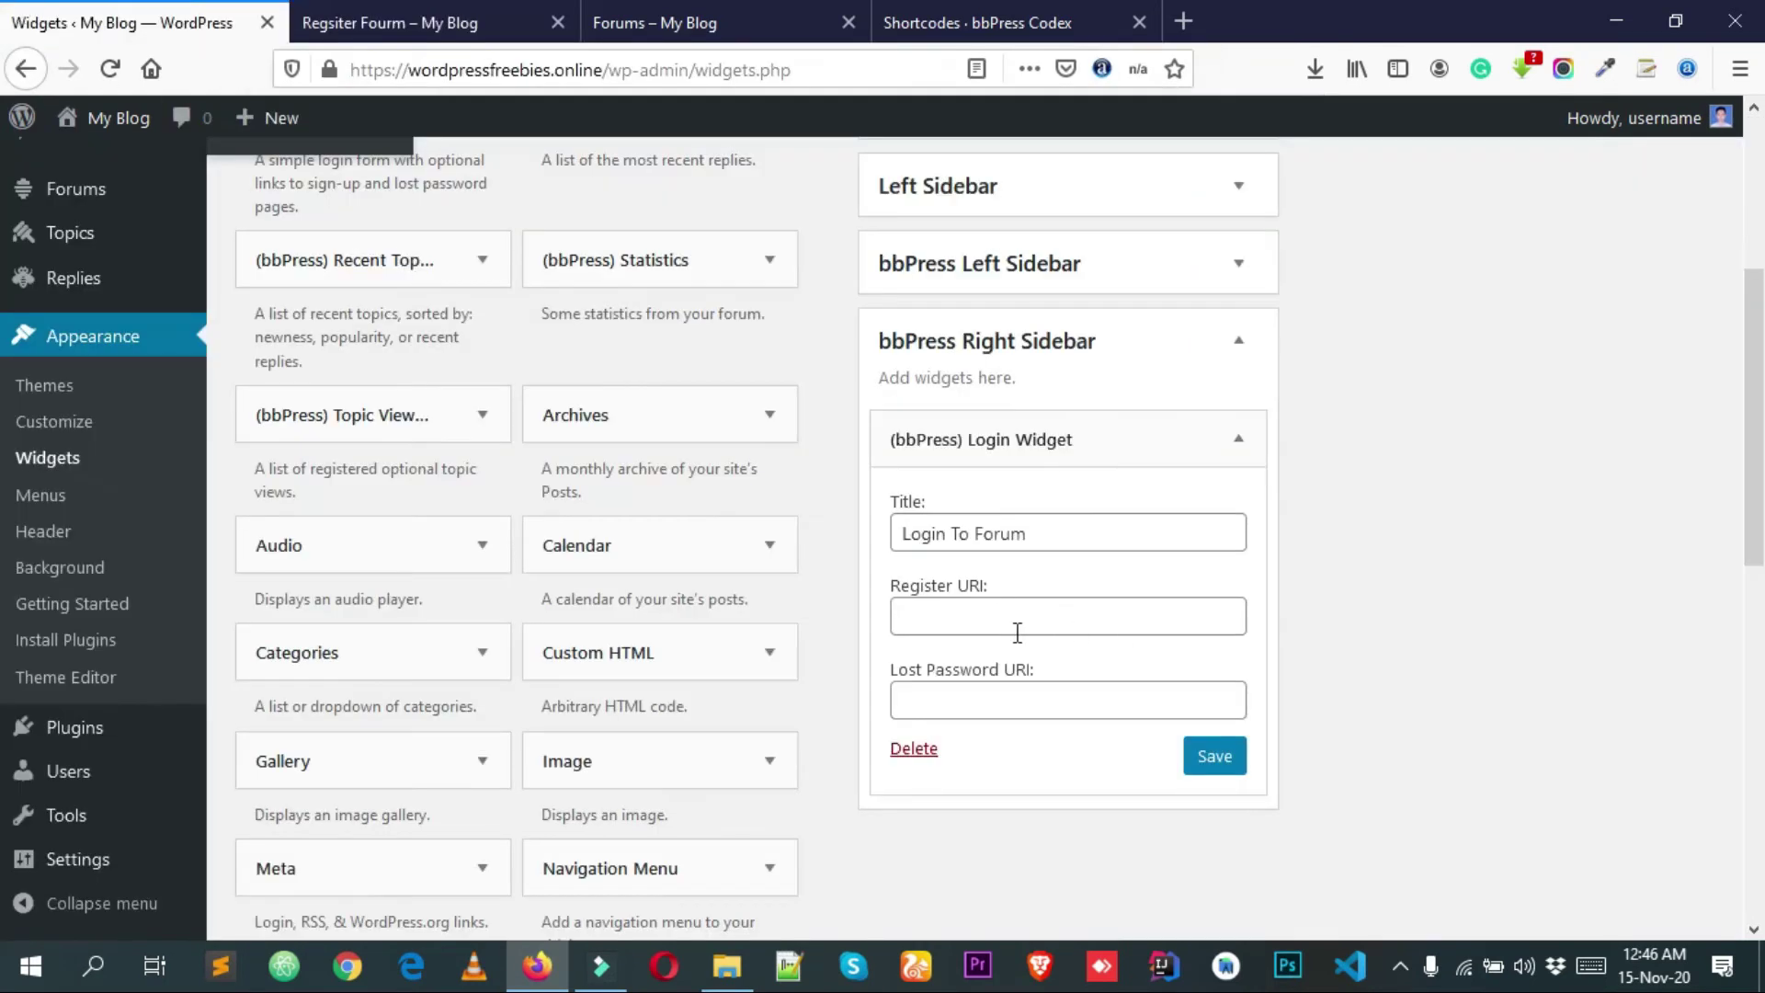
{"action": "left_click", "coordinate": [907, 618]}
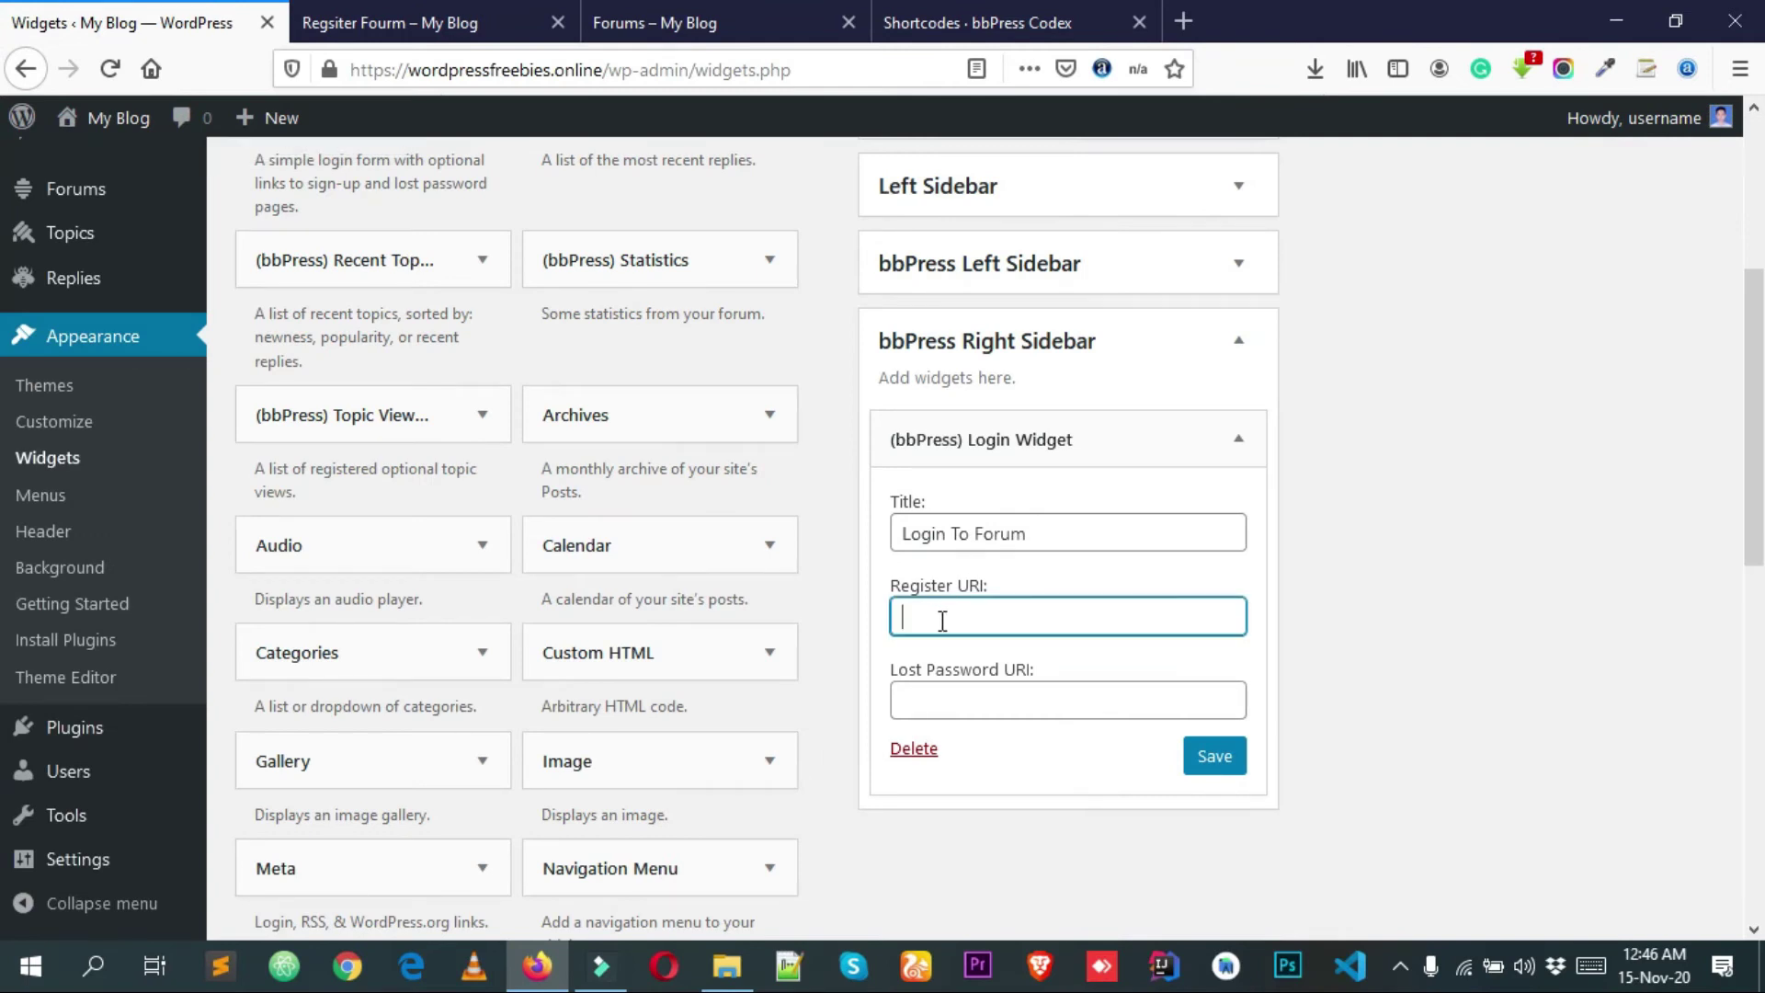
{"action": "key", "text": "ctrl+v"}
{"action": "left_click_drag", "start_coordinate": [1155, 618], "coordinate": [843, 619]}
{"action": "left_click", "coordinate": [1155, 618]}
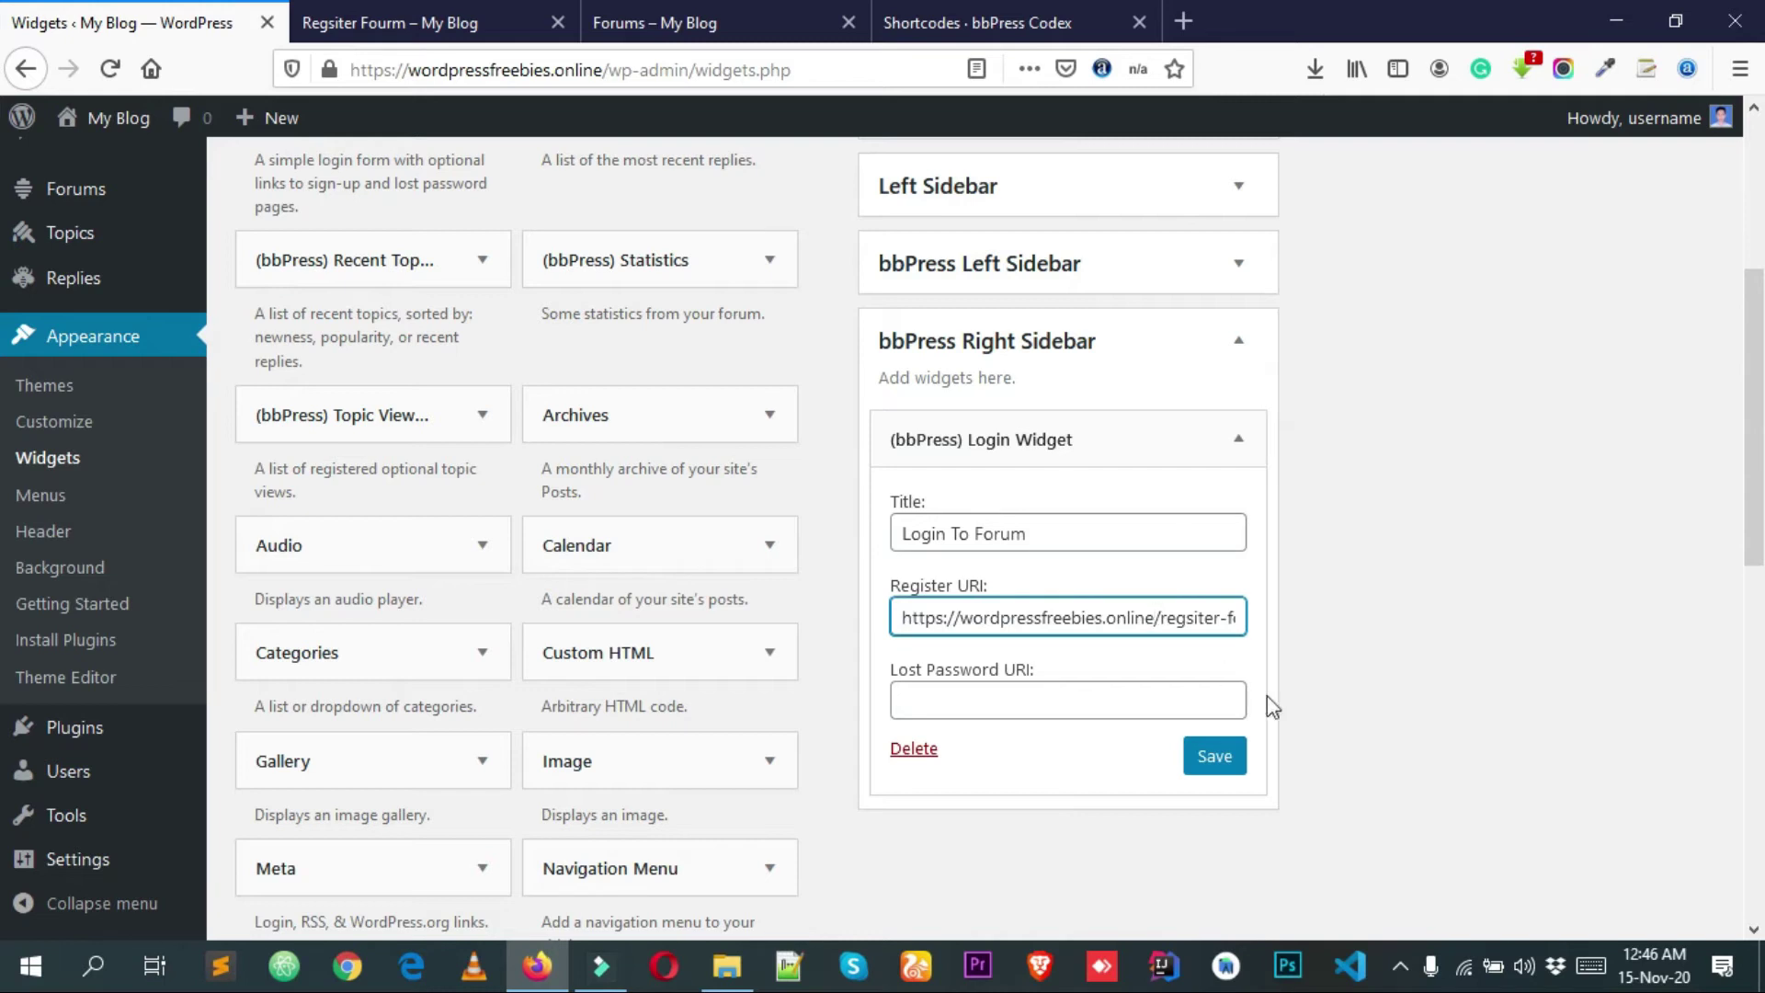
{"action": "left_click", "coordinate": [1220, 757]}
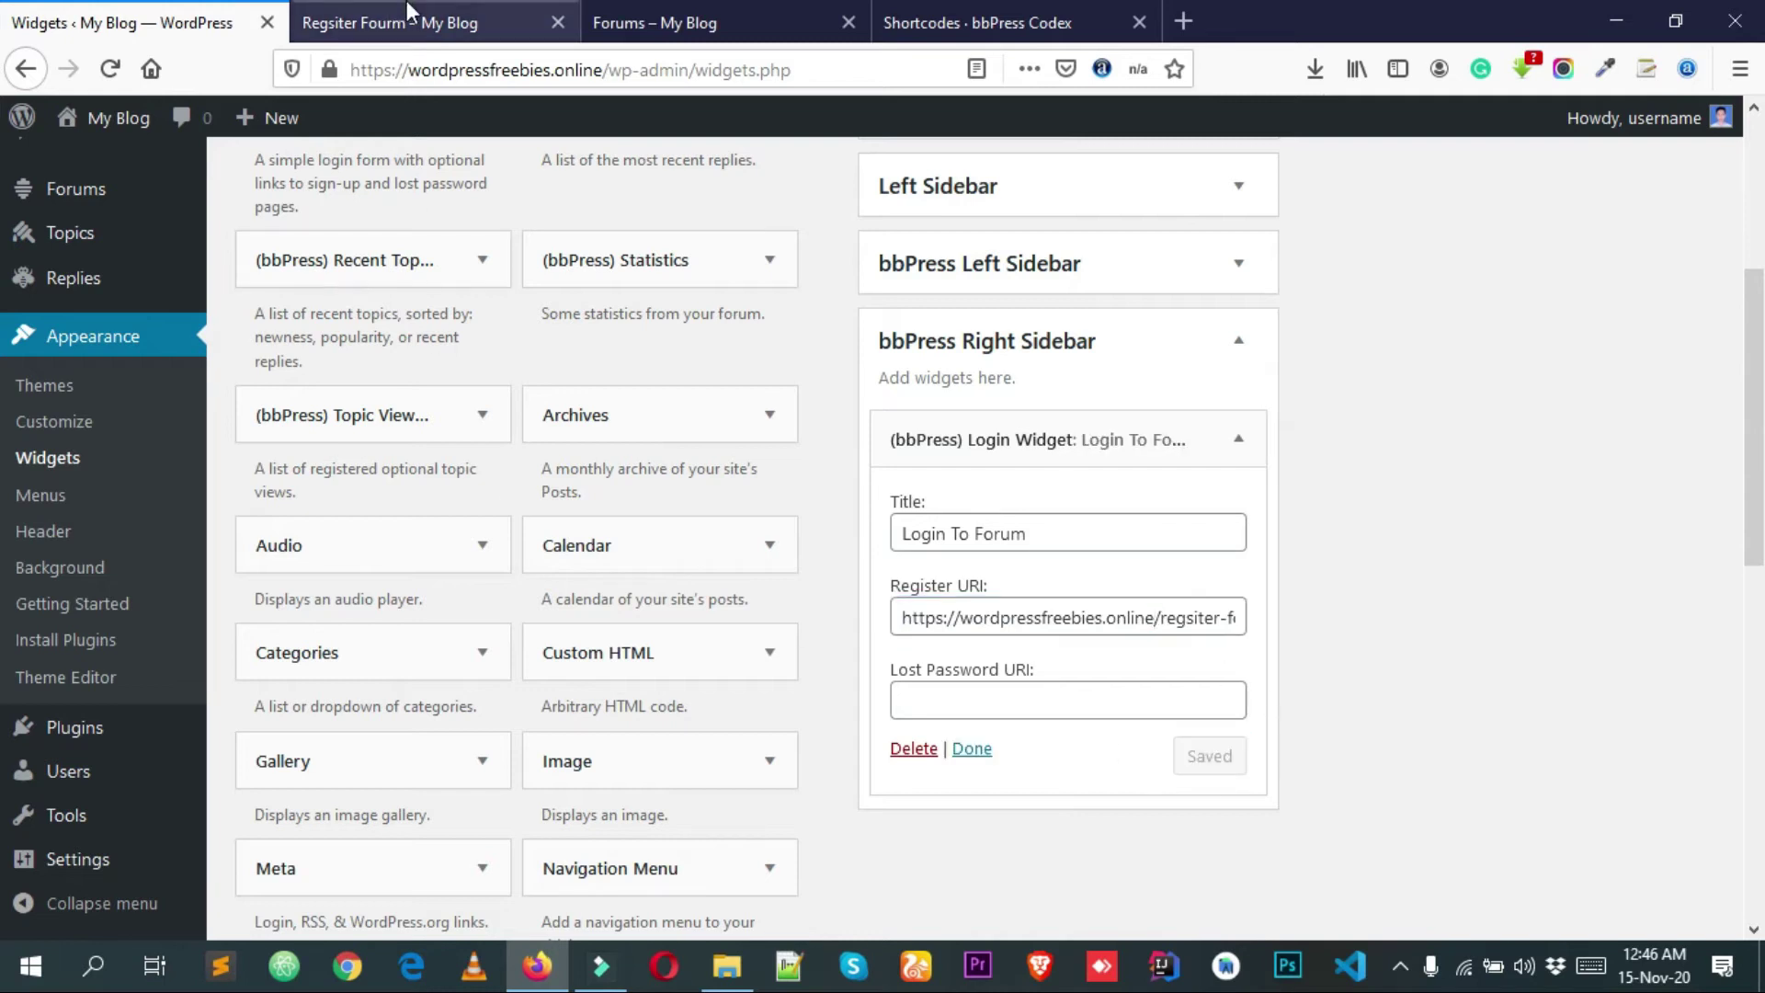
{"action": "left_click", "coordinate": [409, 13]}
{"action": "left_click", "coordinate": [607, 70]}
{"action": "triple_click", "coordinate": [608, 71]}
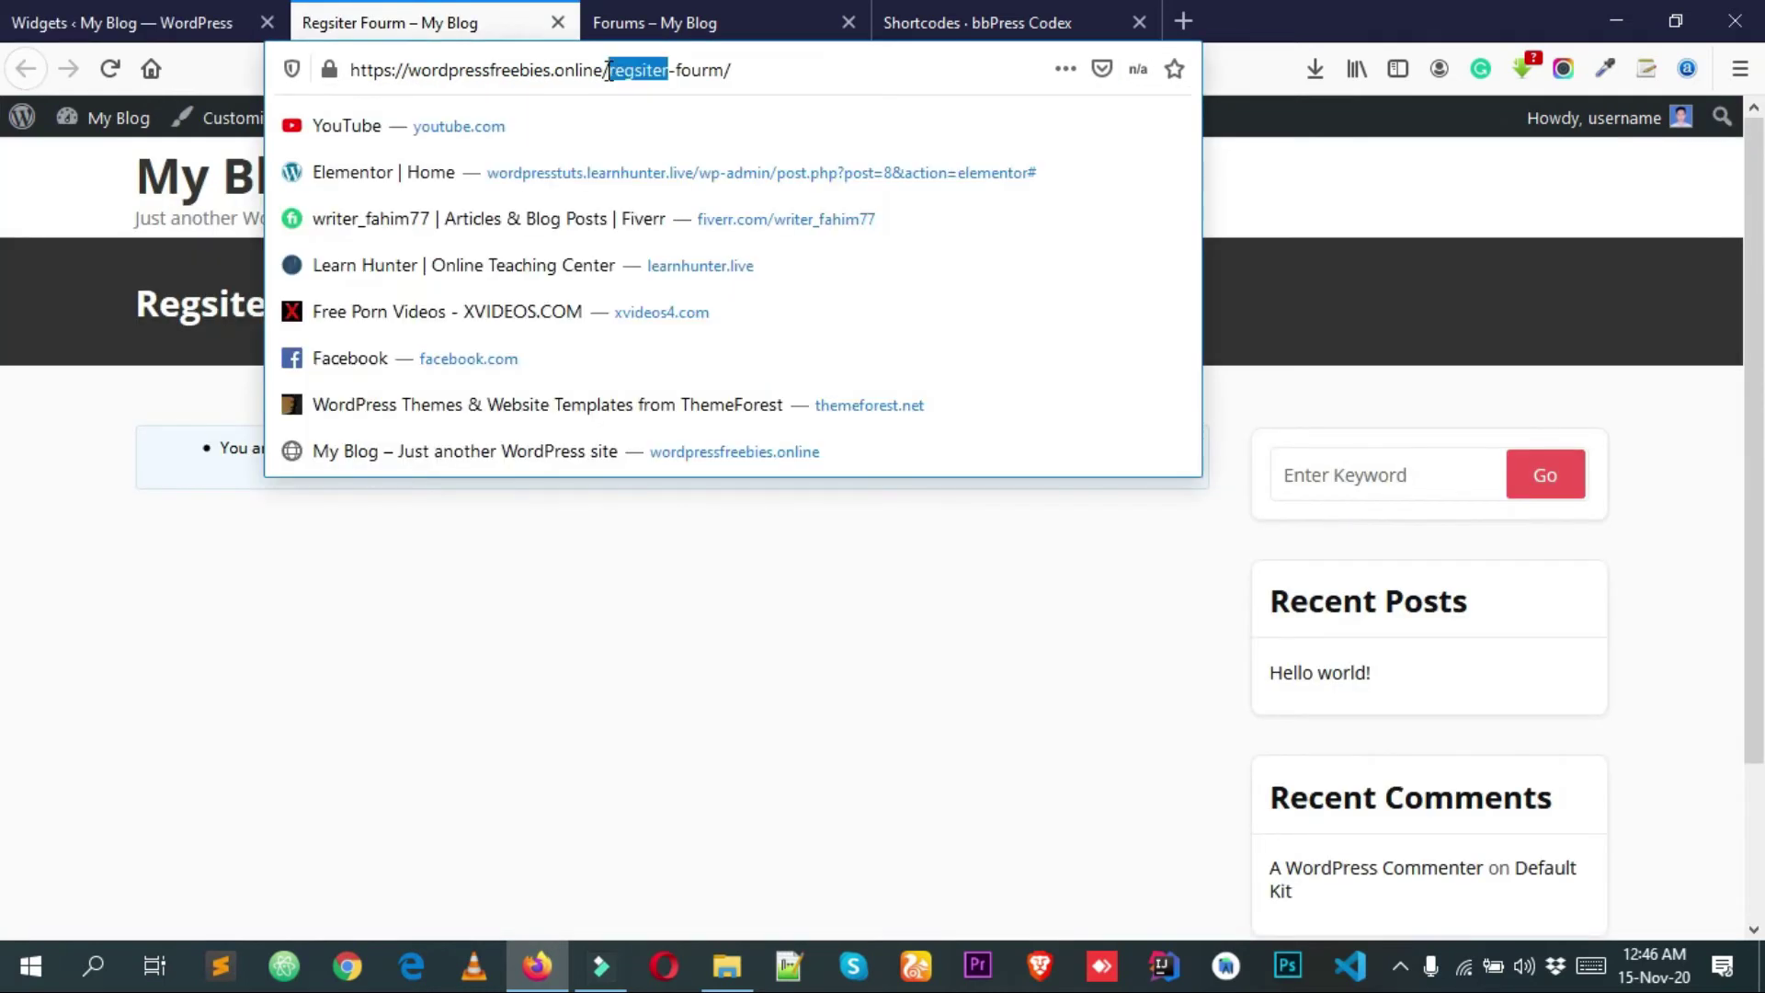
{"action": "left_click", "coordinate": [5, 393]}
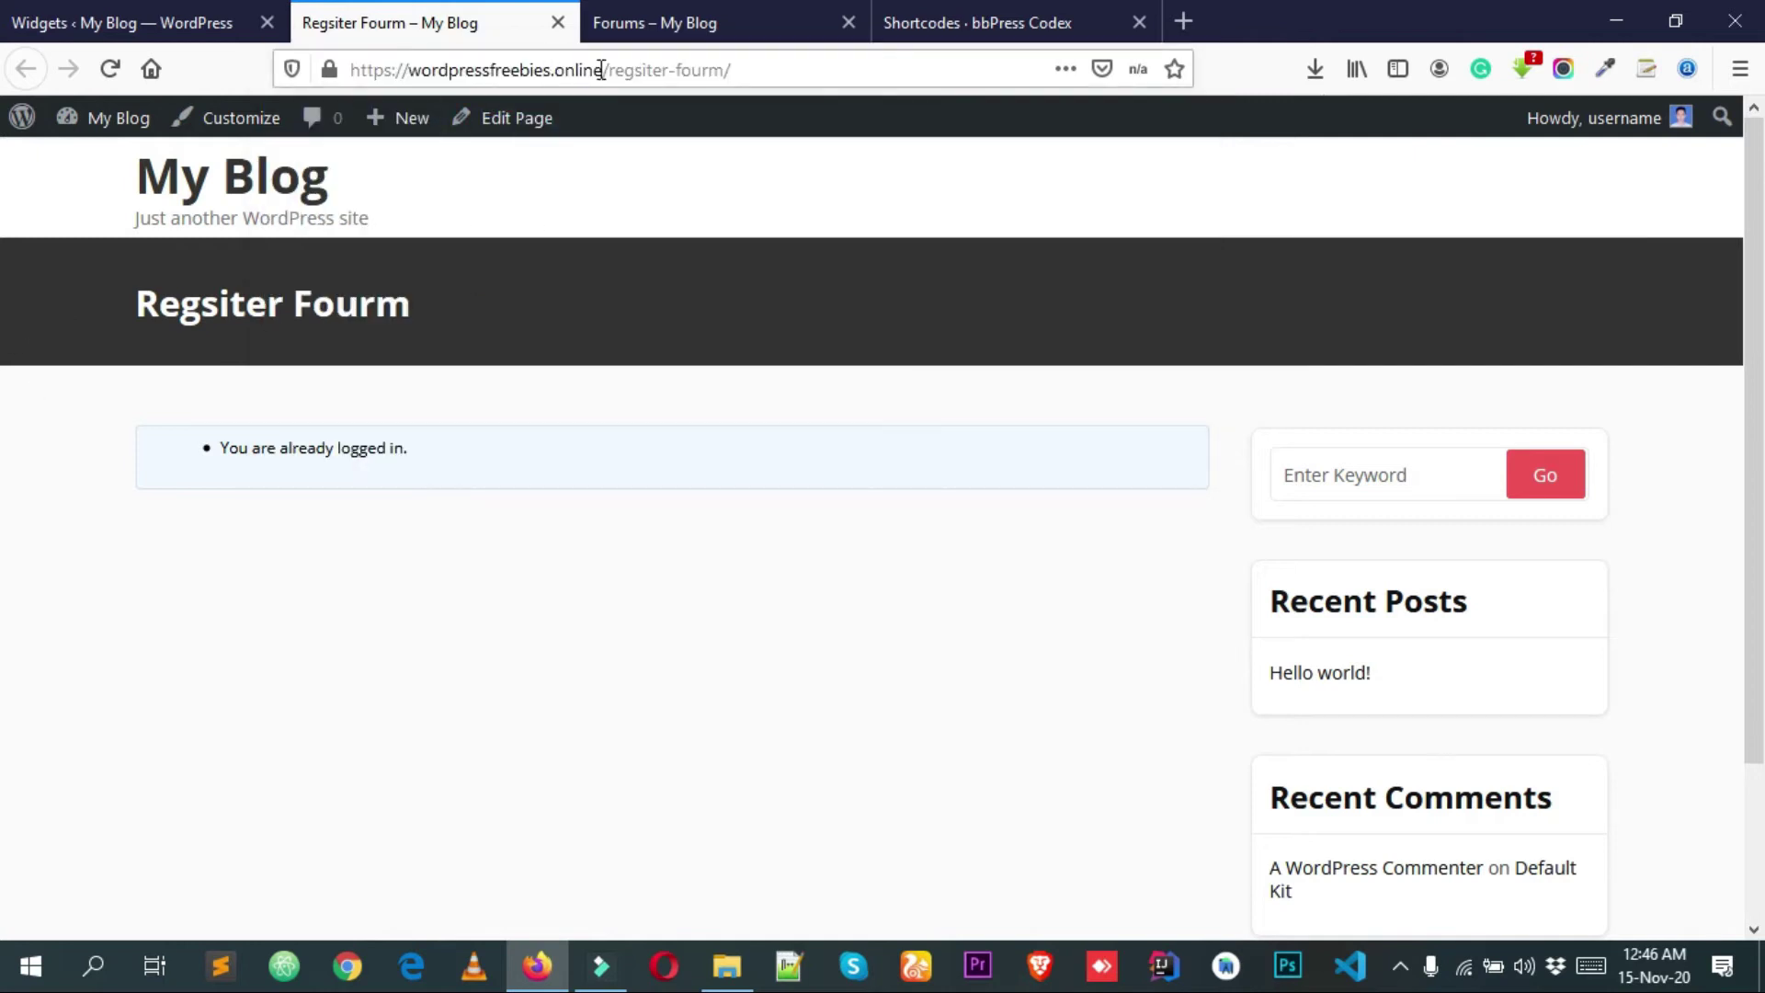
{"action": "left_click_drag", "start_coordinate": [603, 70], "coordinate": [35, 92]}
{"action": "key", "text": "ctrl+c"}
{"action": "left_click", "coordinate": [19, 432]}
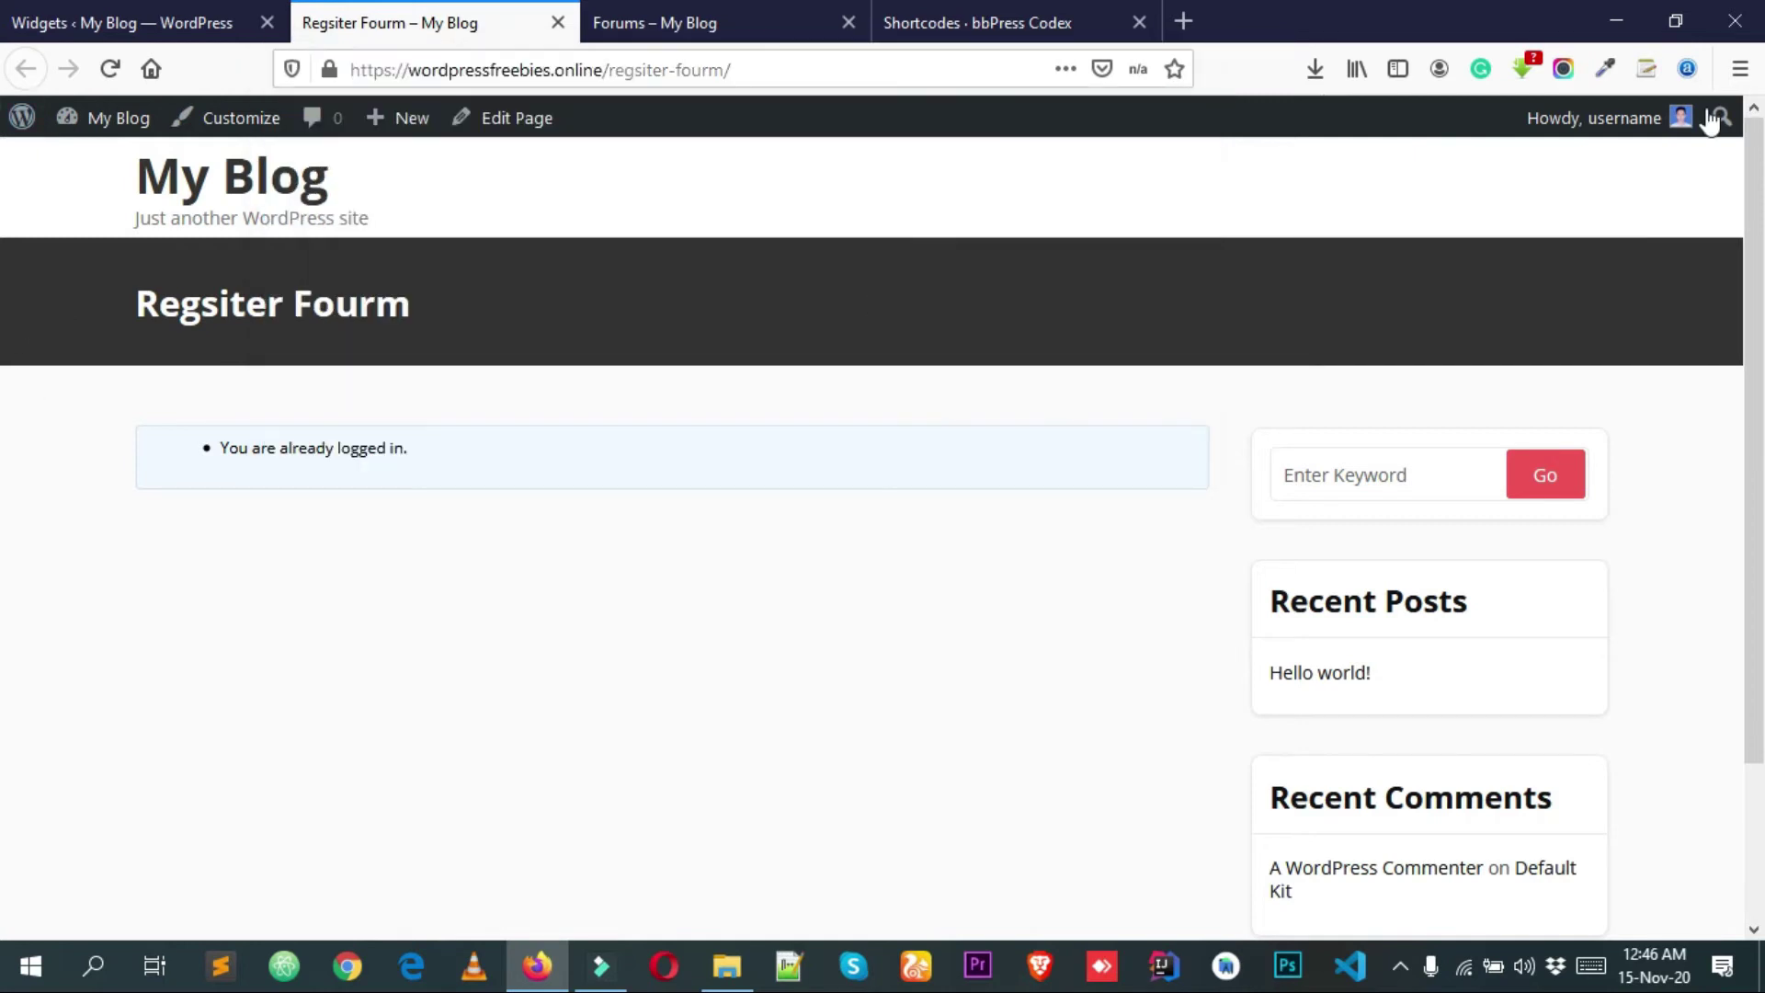
- Open a private browser window and load the site's home page from the copied base address
{"action": "left_click", "coordinate": [1741, 69]}
{"action": "left_click", "coordinate": [1536, 244]}
{"action": "key", "text": "ctrl+v"}
{"action": "key", "text": "Return"}
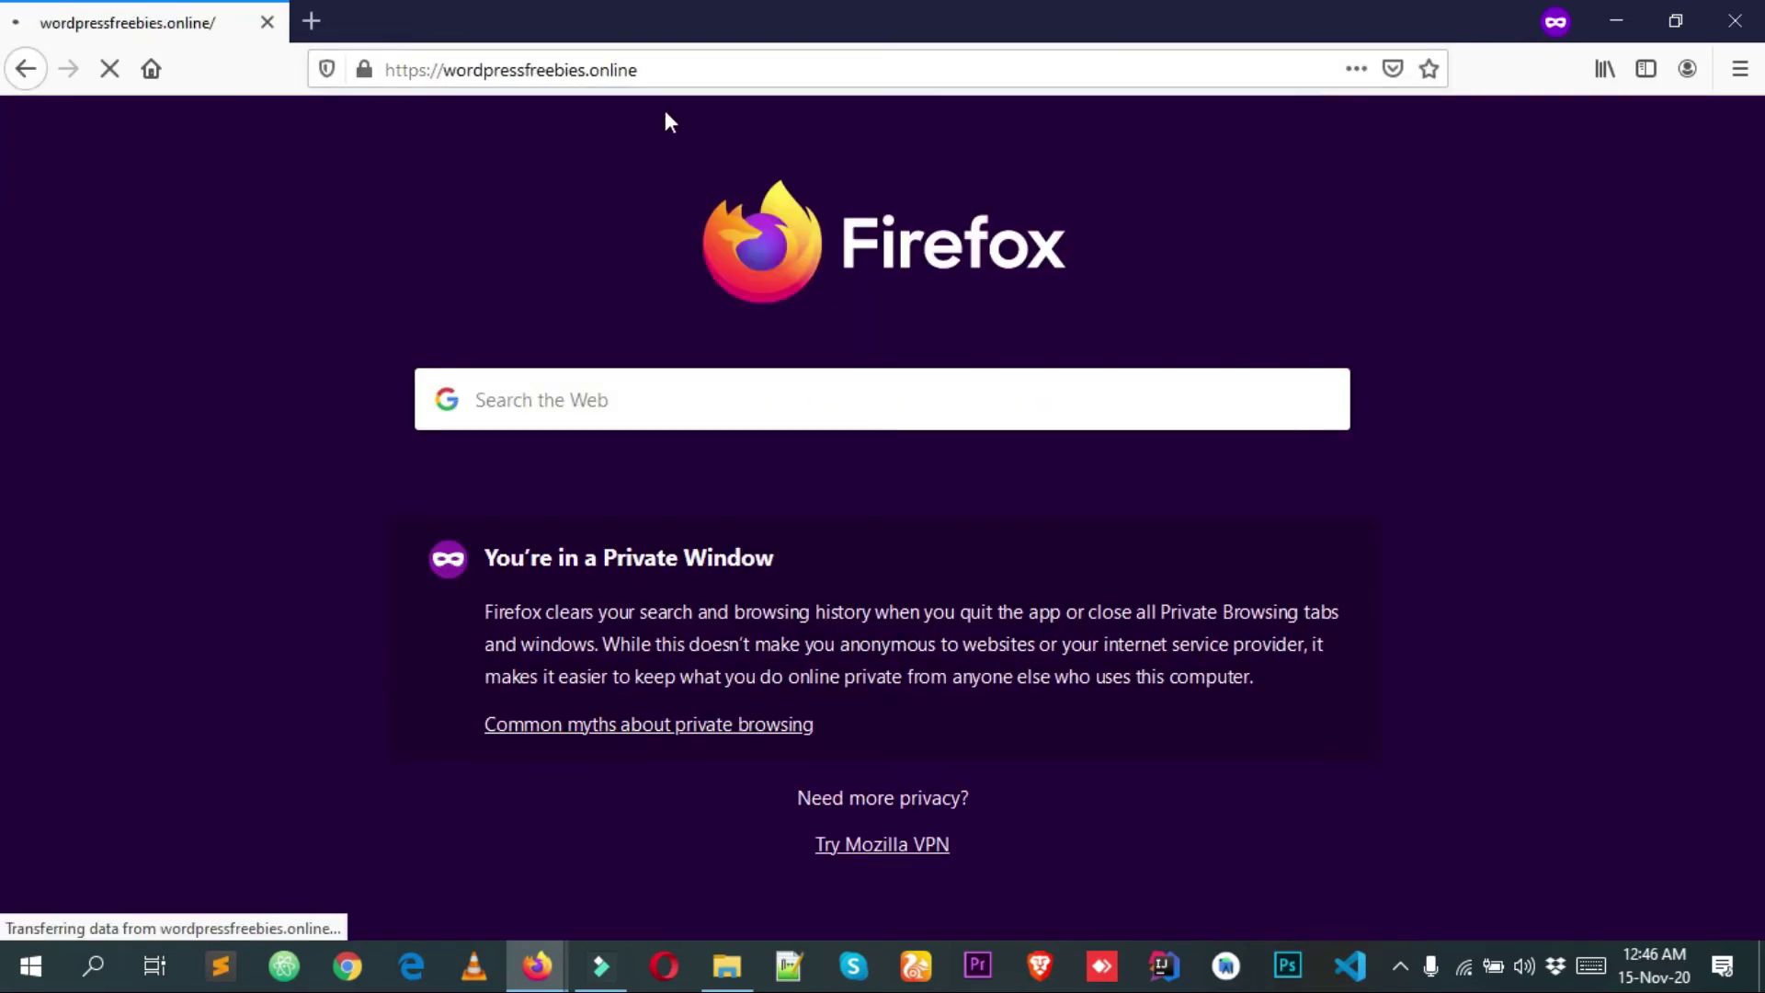
- Go to the site's /forums/ page in the private window to view it as a logged-out visitor
{"action": "left_click", "coordinate": [793, 77]}
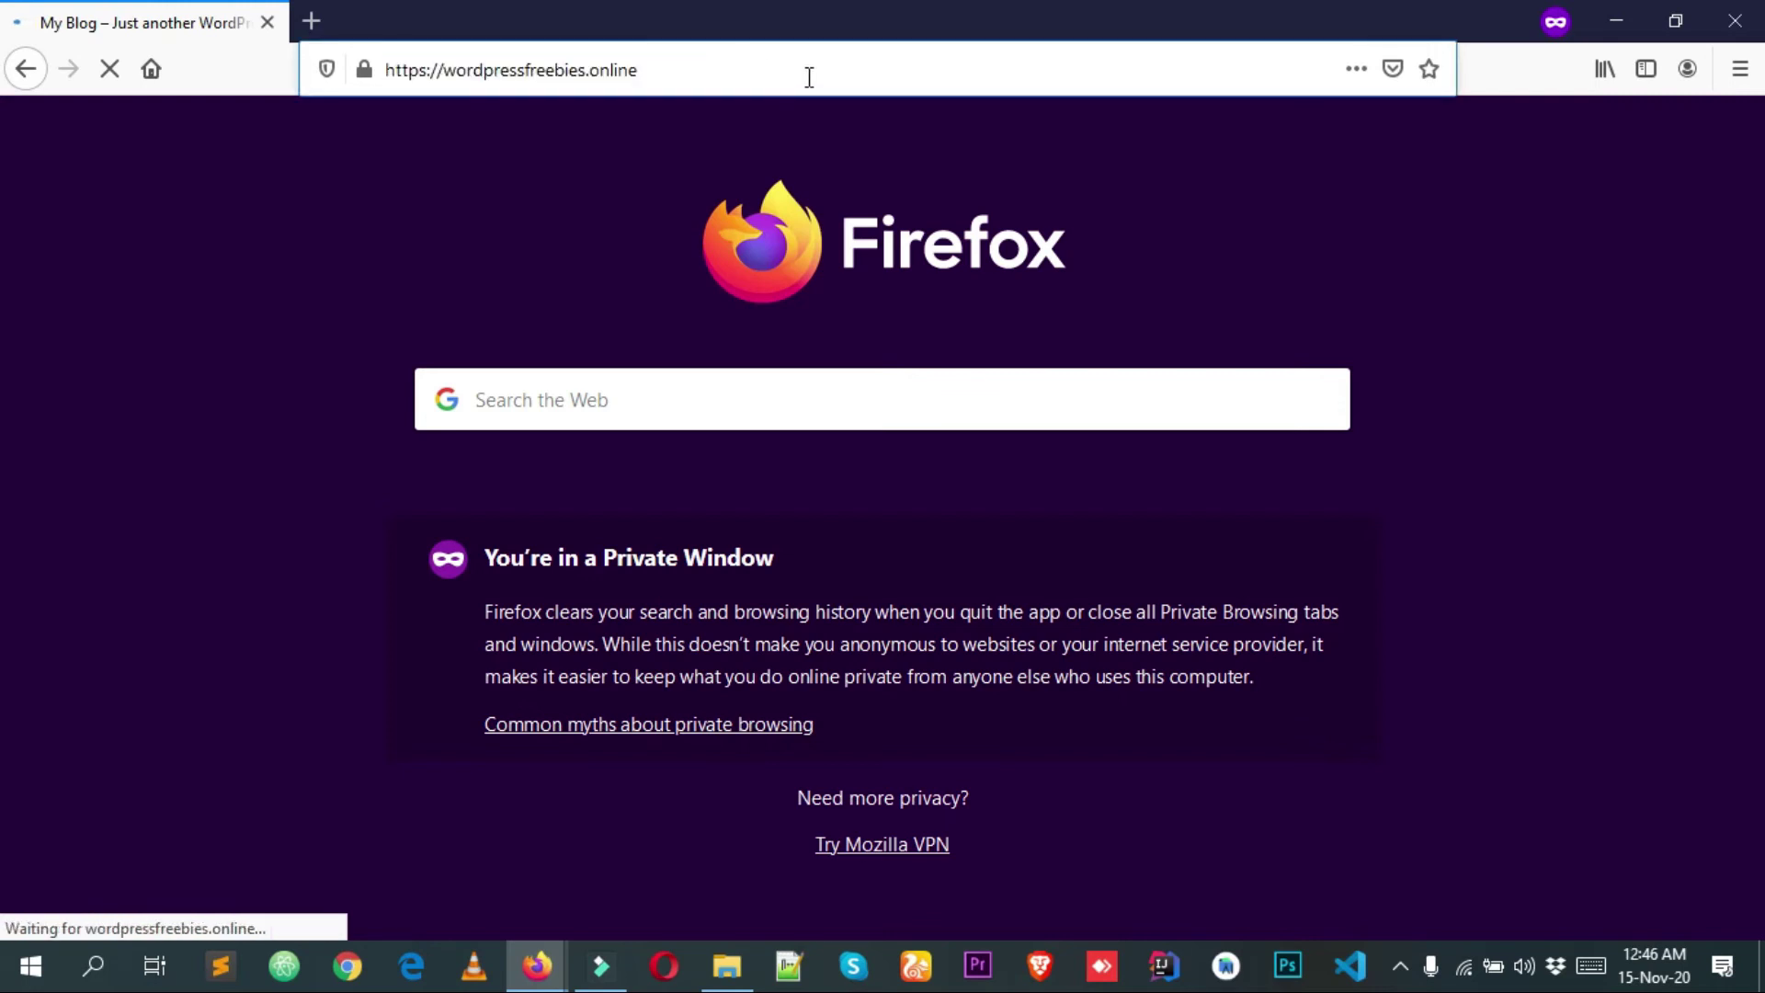
{"action": "type", "text": "/"}
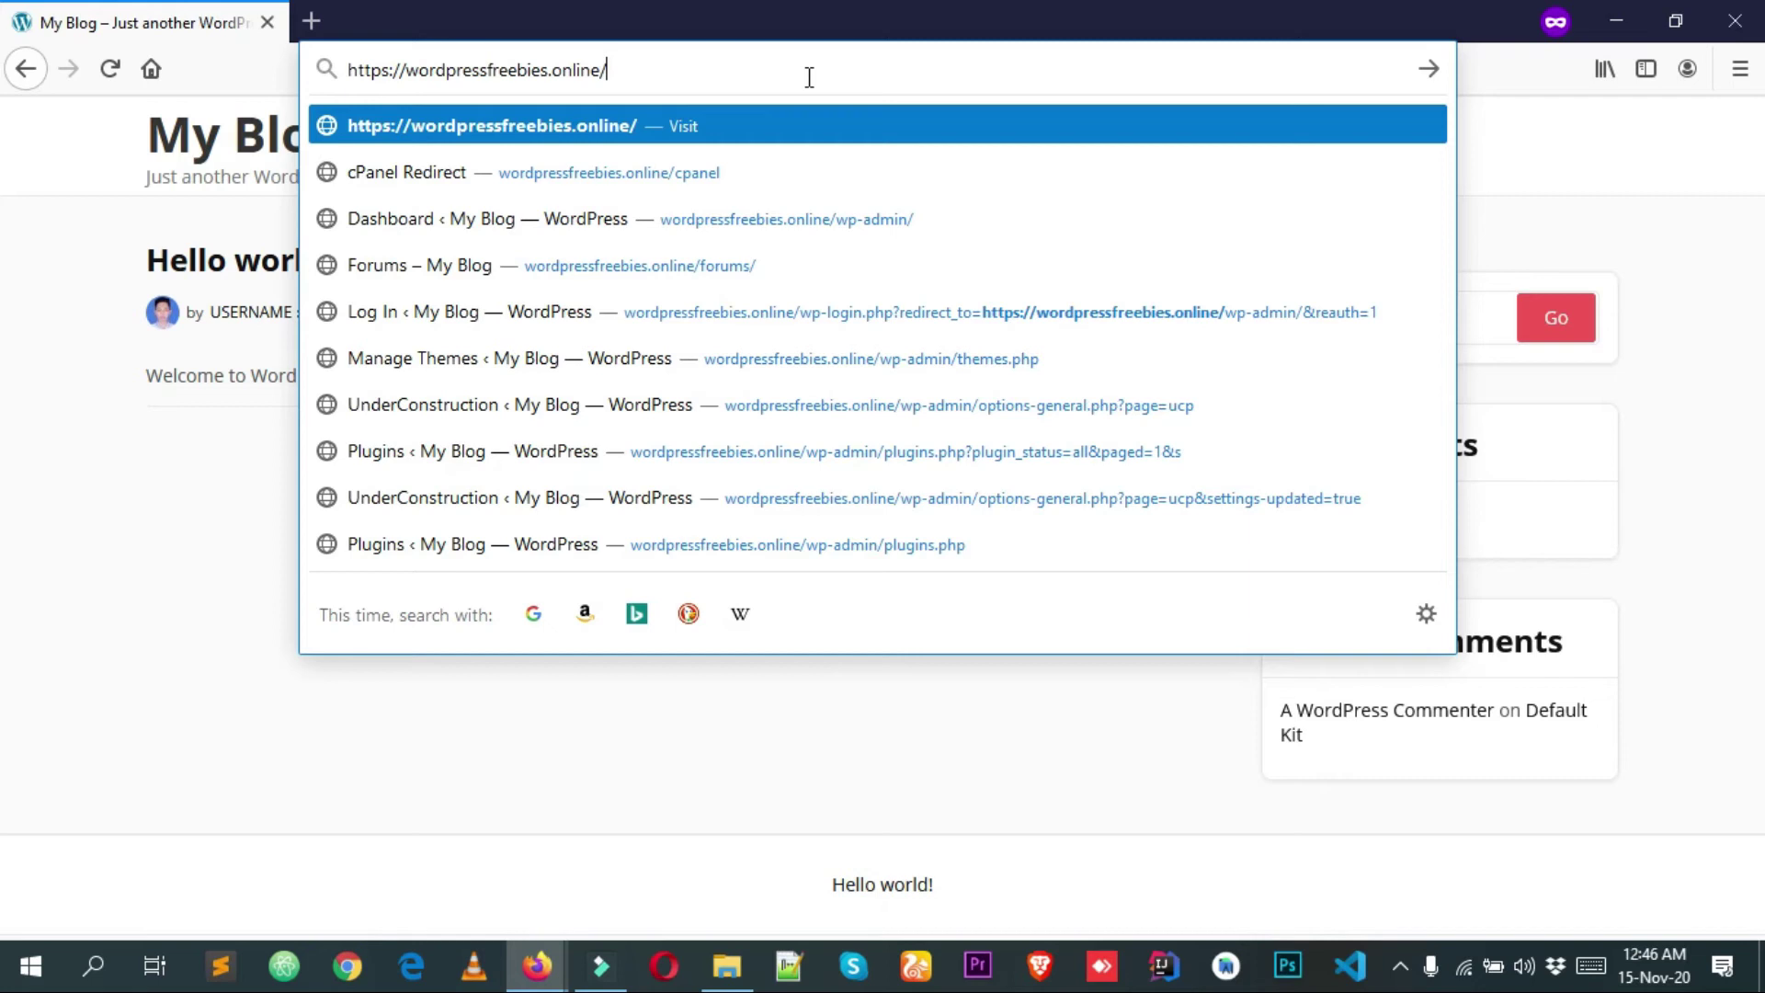
{"action": "type", "text": "four"}
{"action": "key", "text": "BackSpace"}
{"action": "key", "text": "BackSpace"}
{"action": "key", "text": "BackSpace"}
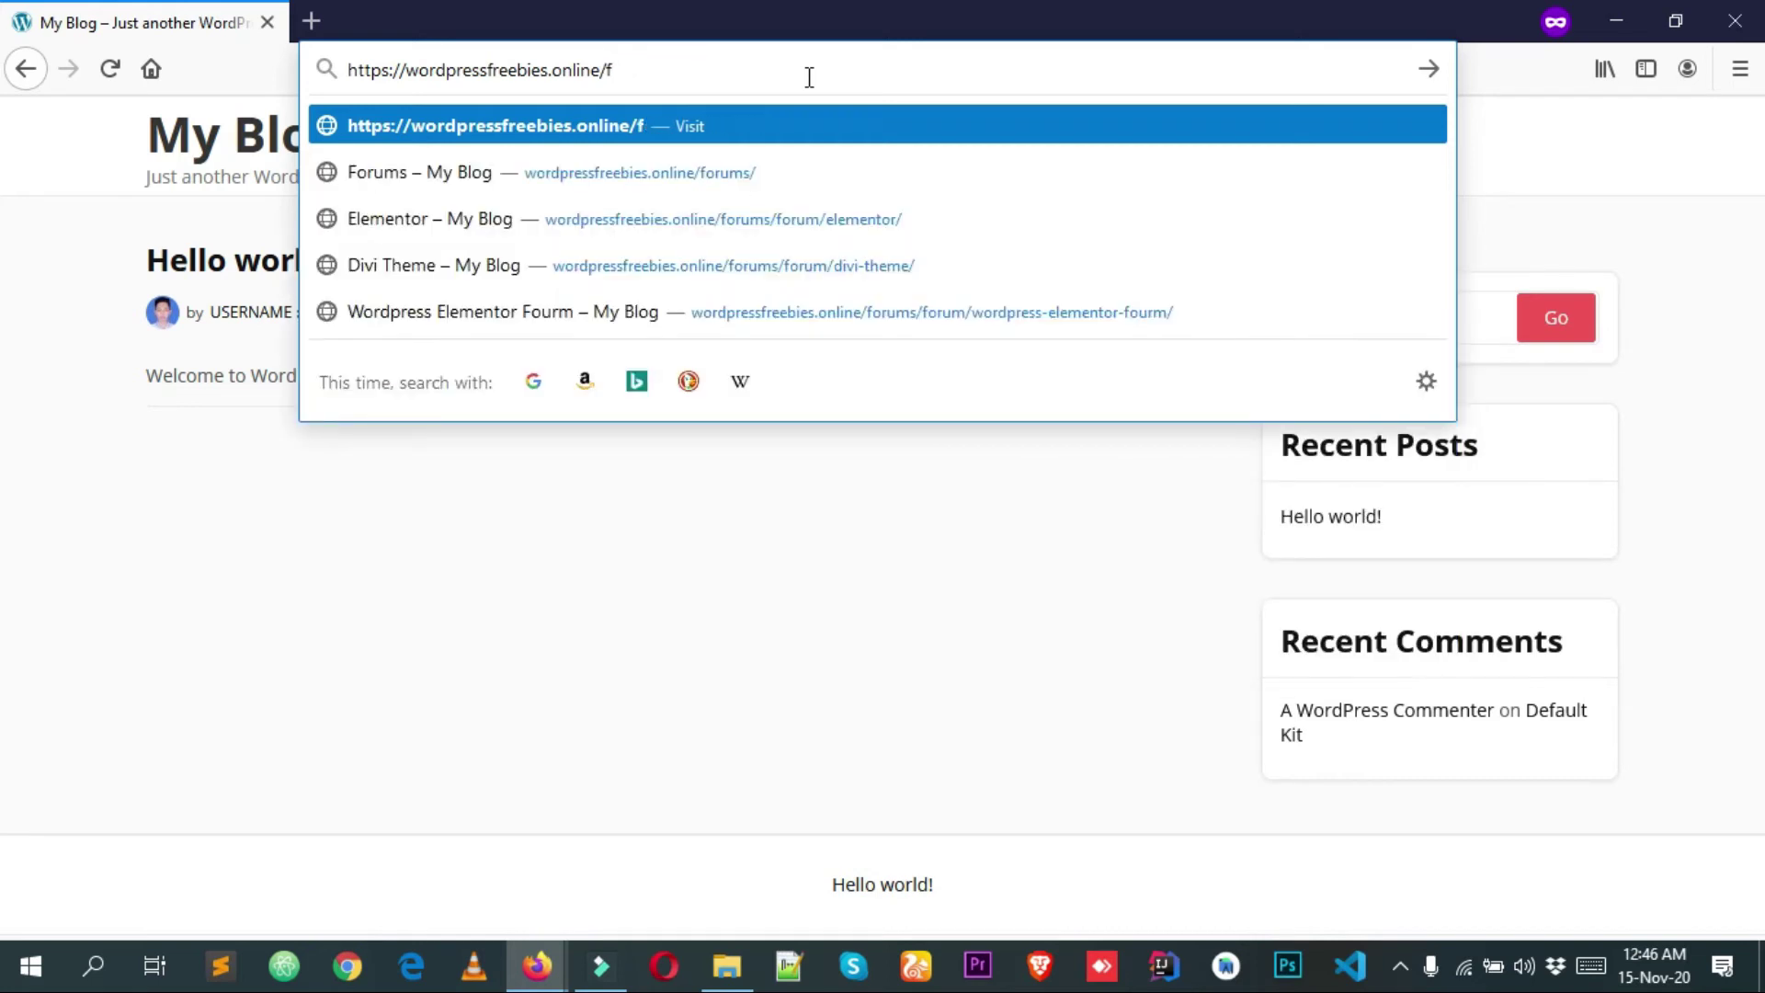
{"action": "type", "text": "oru"}
{"action": "key", "text": "Return"}
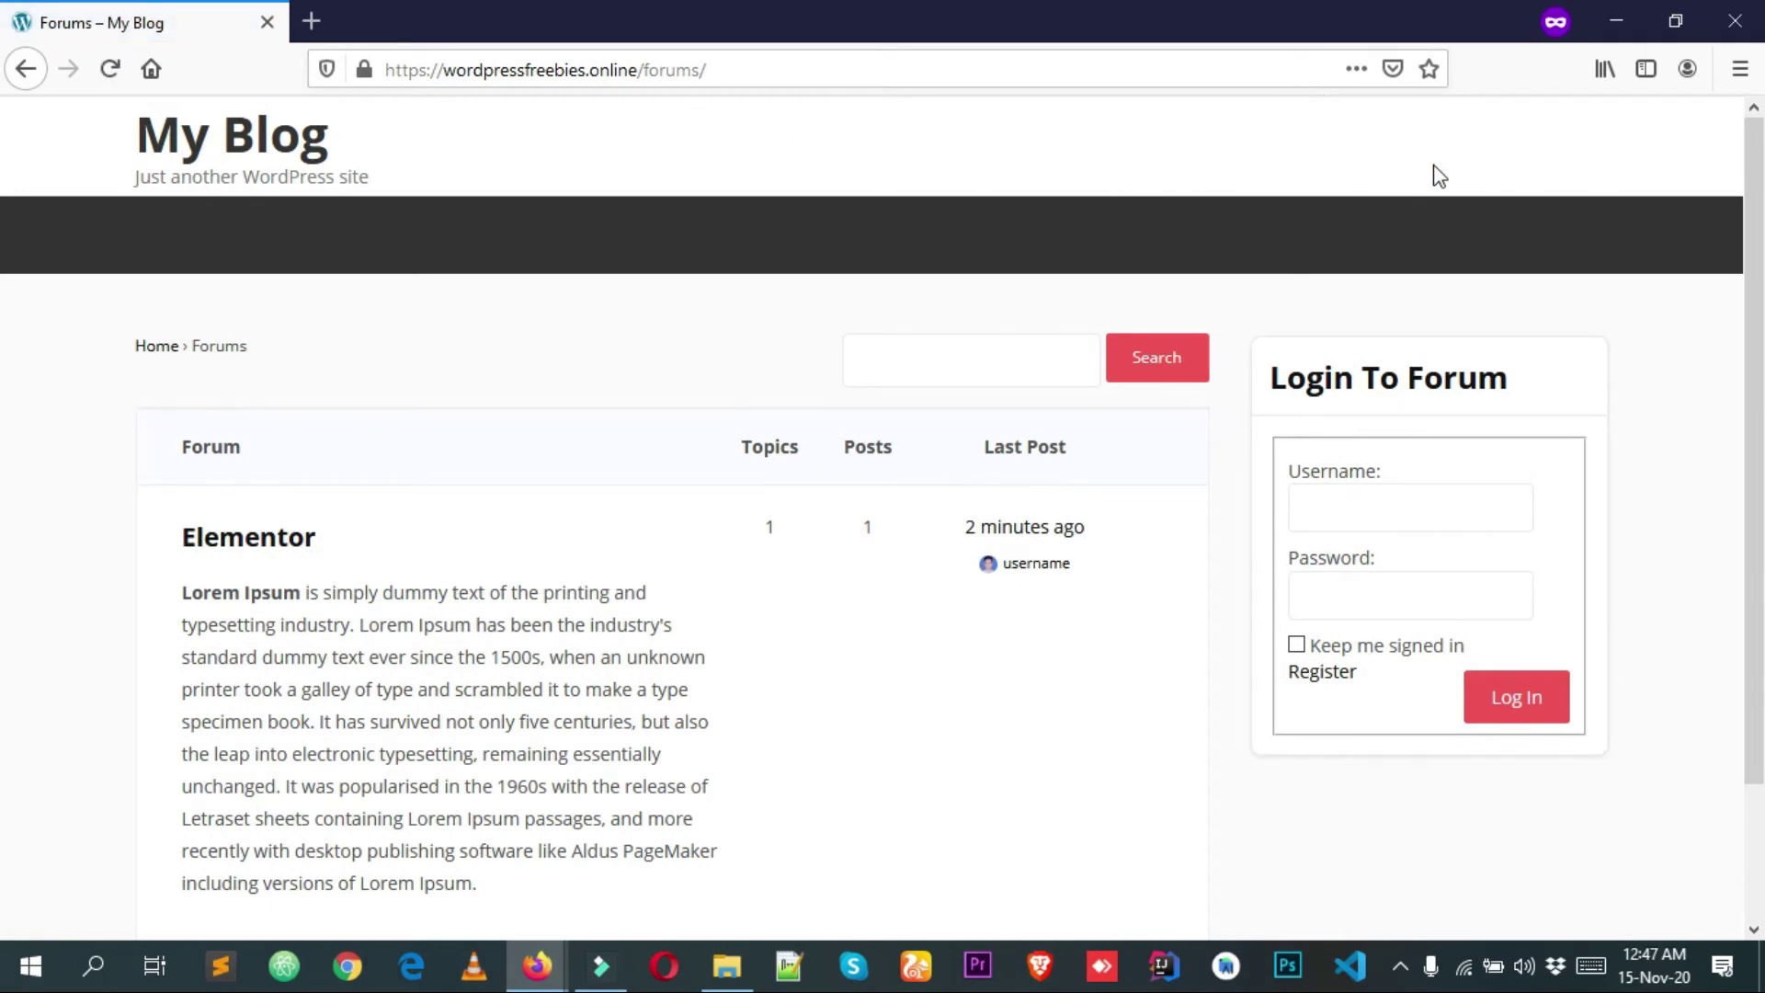
- Check the Login To Forum widget and follow its Register link to the registration page
{"action": "scroll", "coordinate": [1404, 164], "scroll_direction": "down", "scroll_amount": 3}
{"action": "left_click", "coordinate": [1388, 442]}
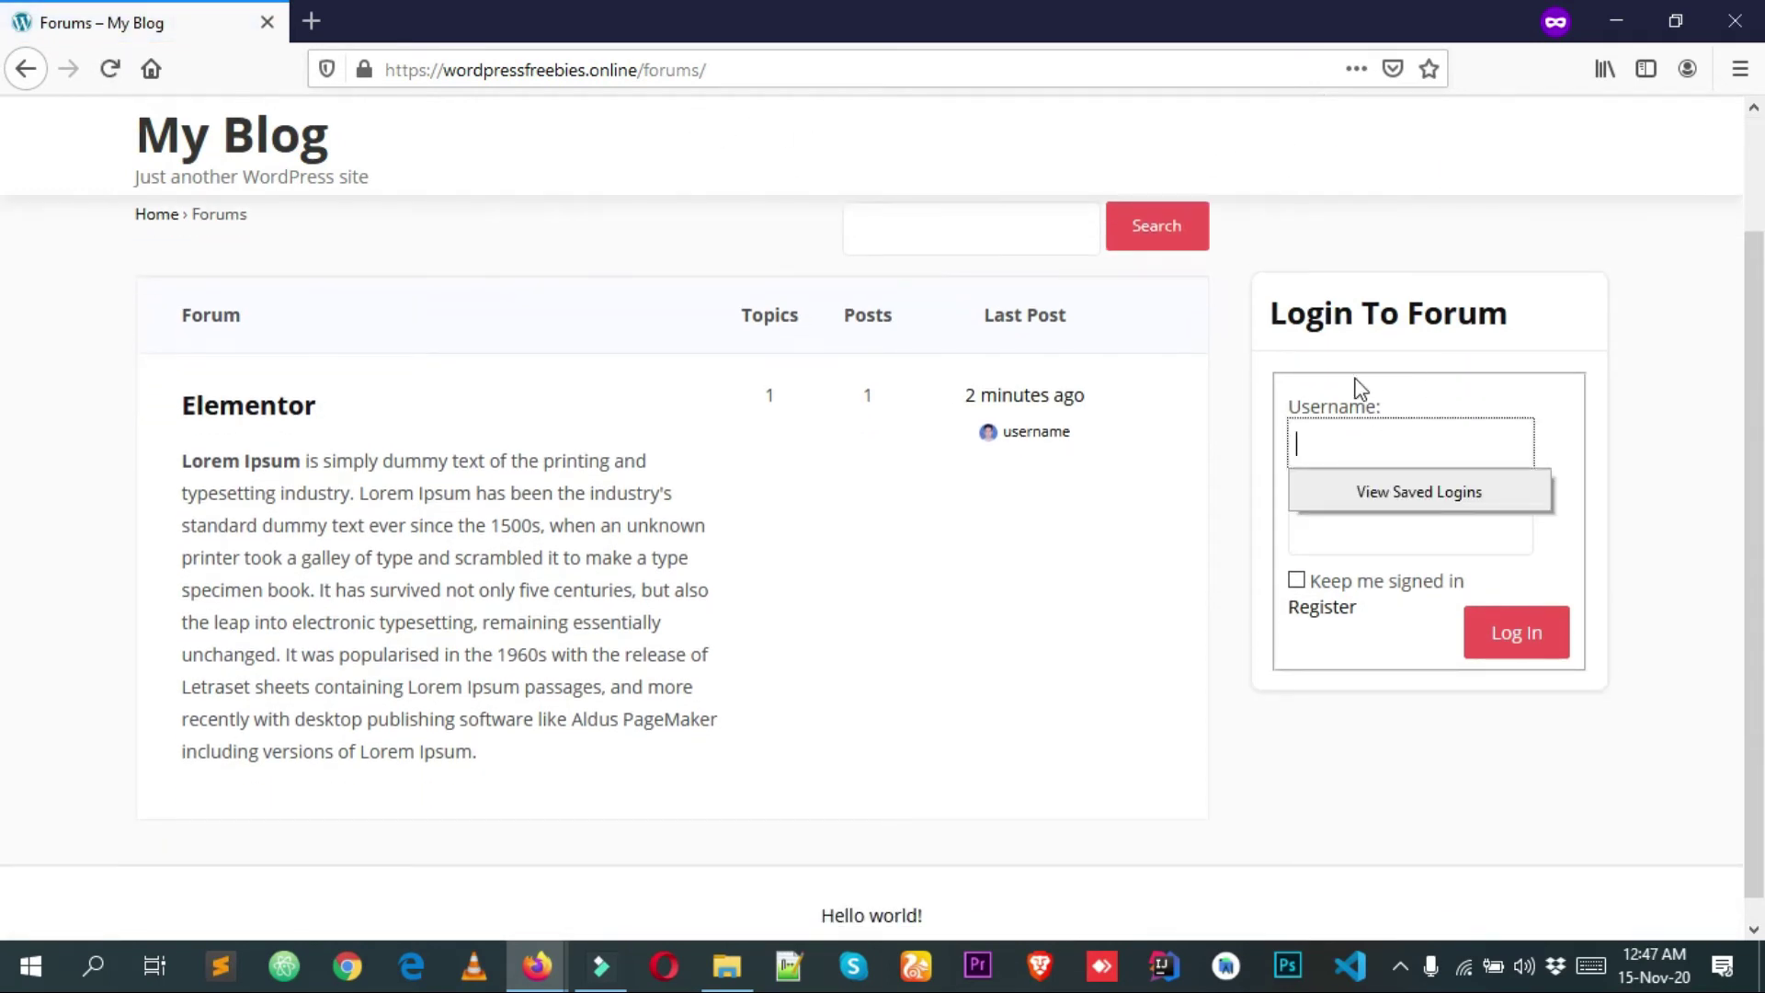
{"action": "left_click", "coordinate": [1327, 619]}
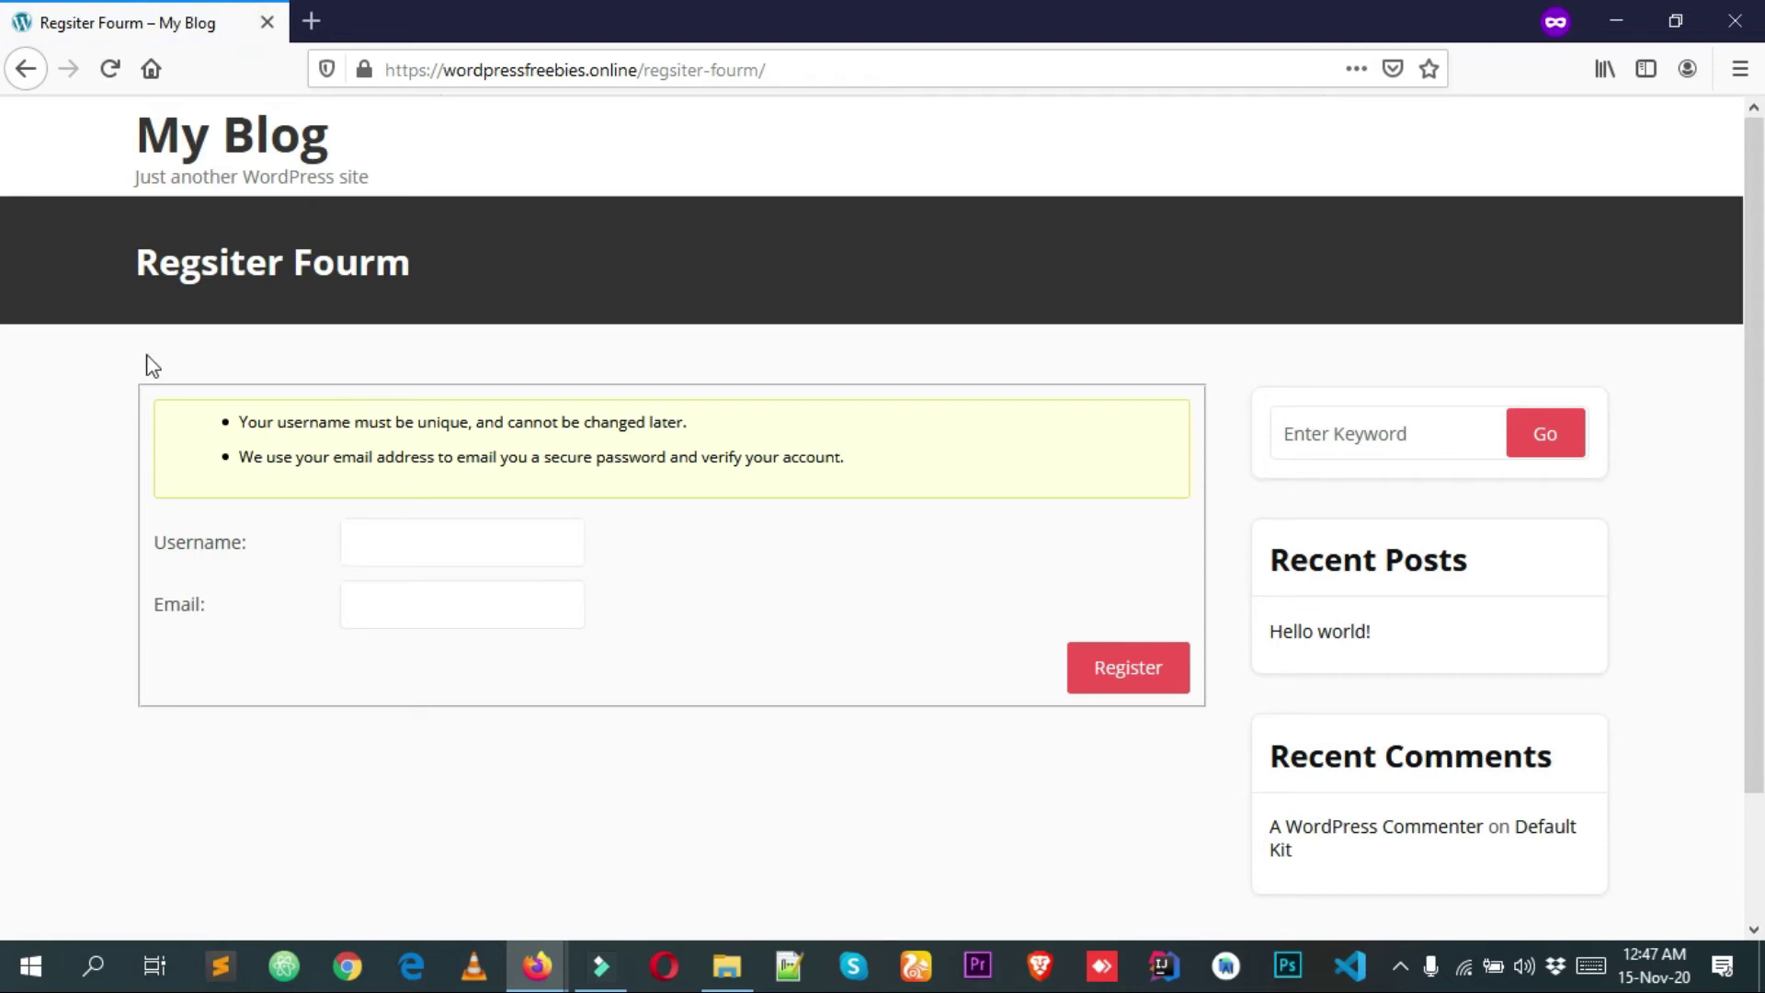
- Minimize the private window and copy the [bbp-lost-pass] shortcode from the bbPress Codex Shortcodes page
{"action": "left_click", "coordinate": [1618, 22]}
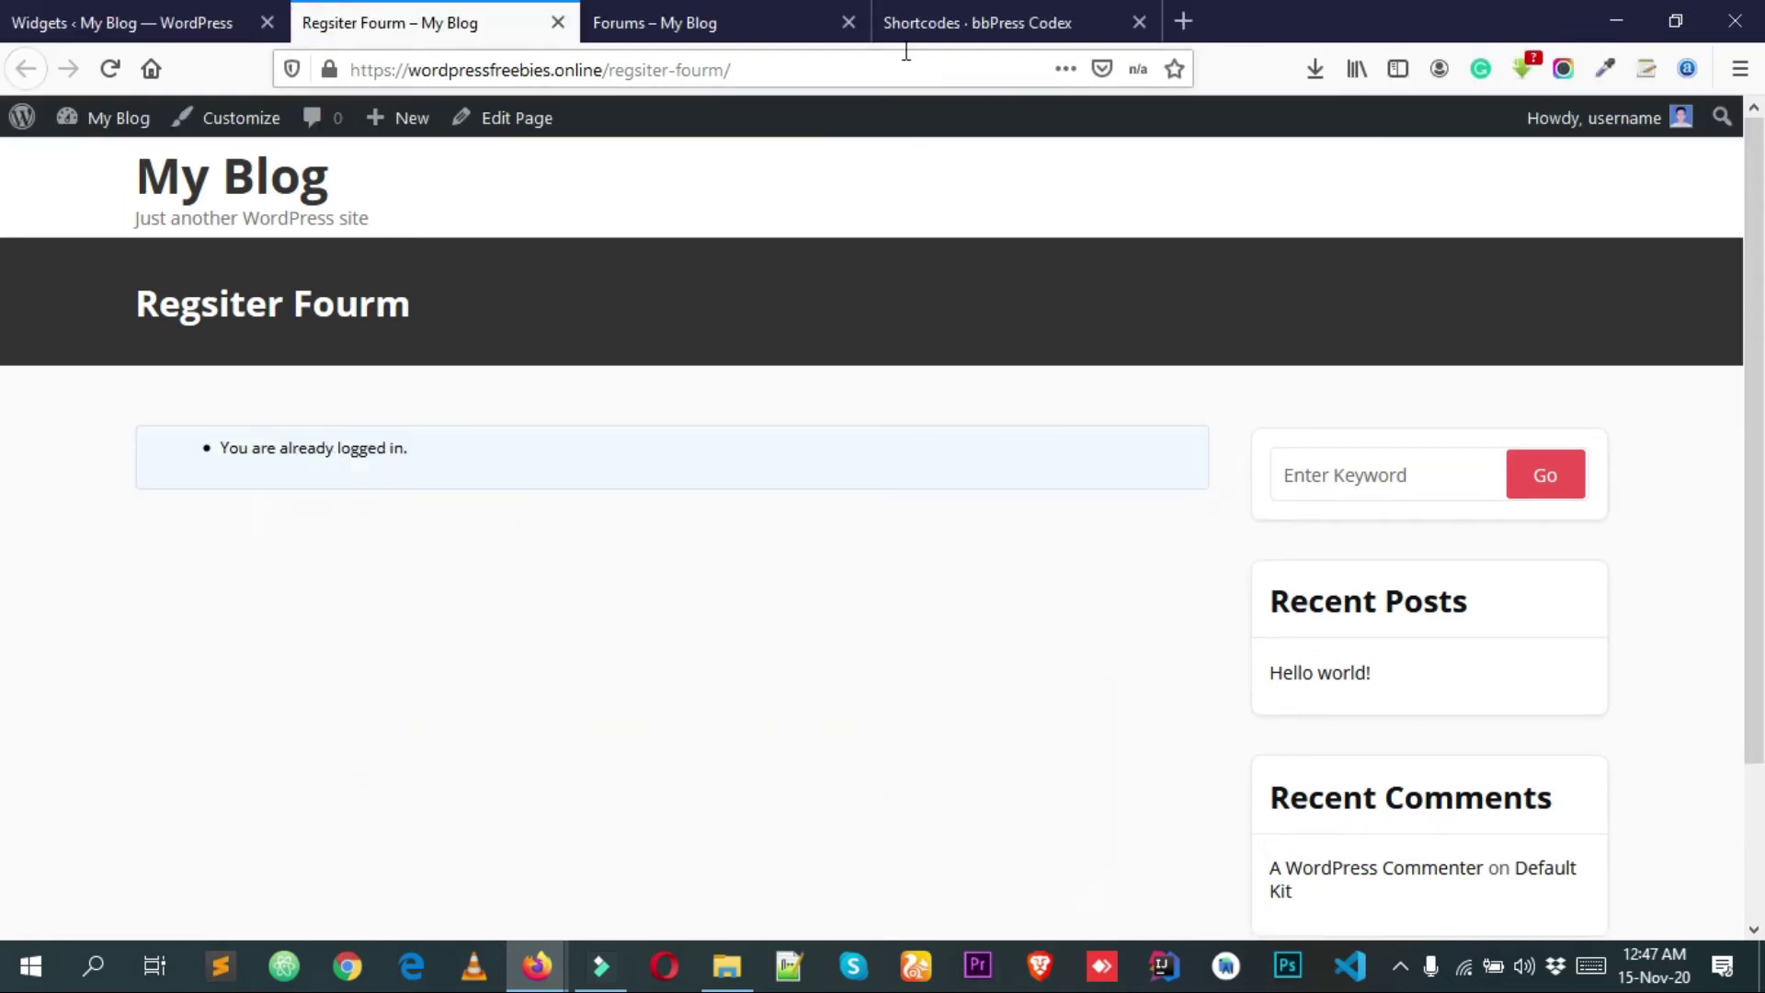
{"action": "left_click", "coordinate": [966, 11]}
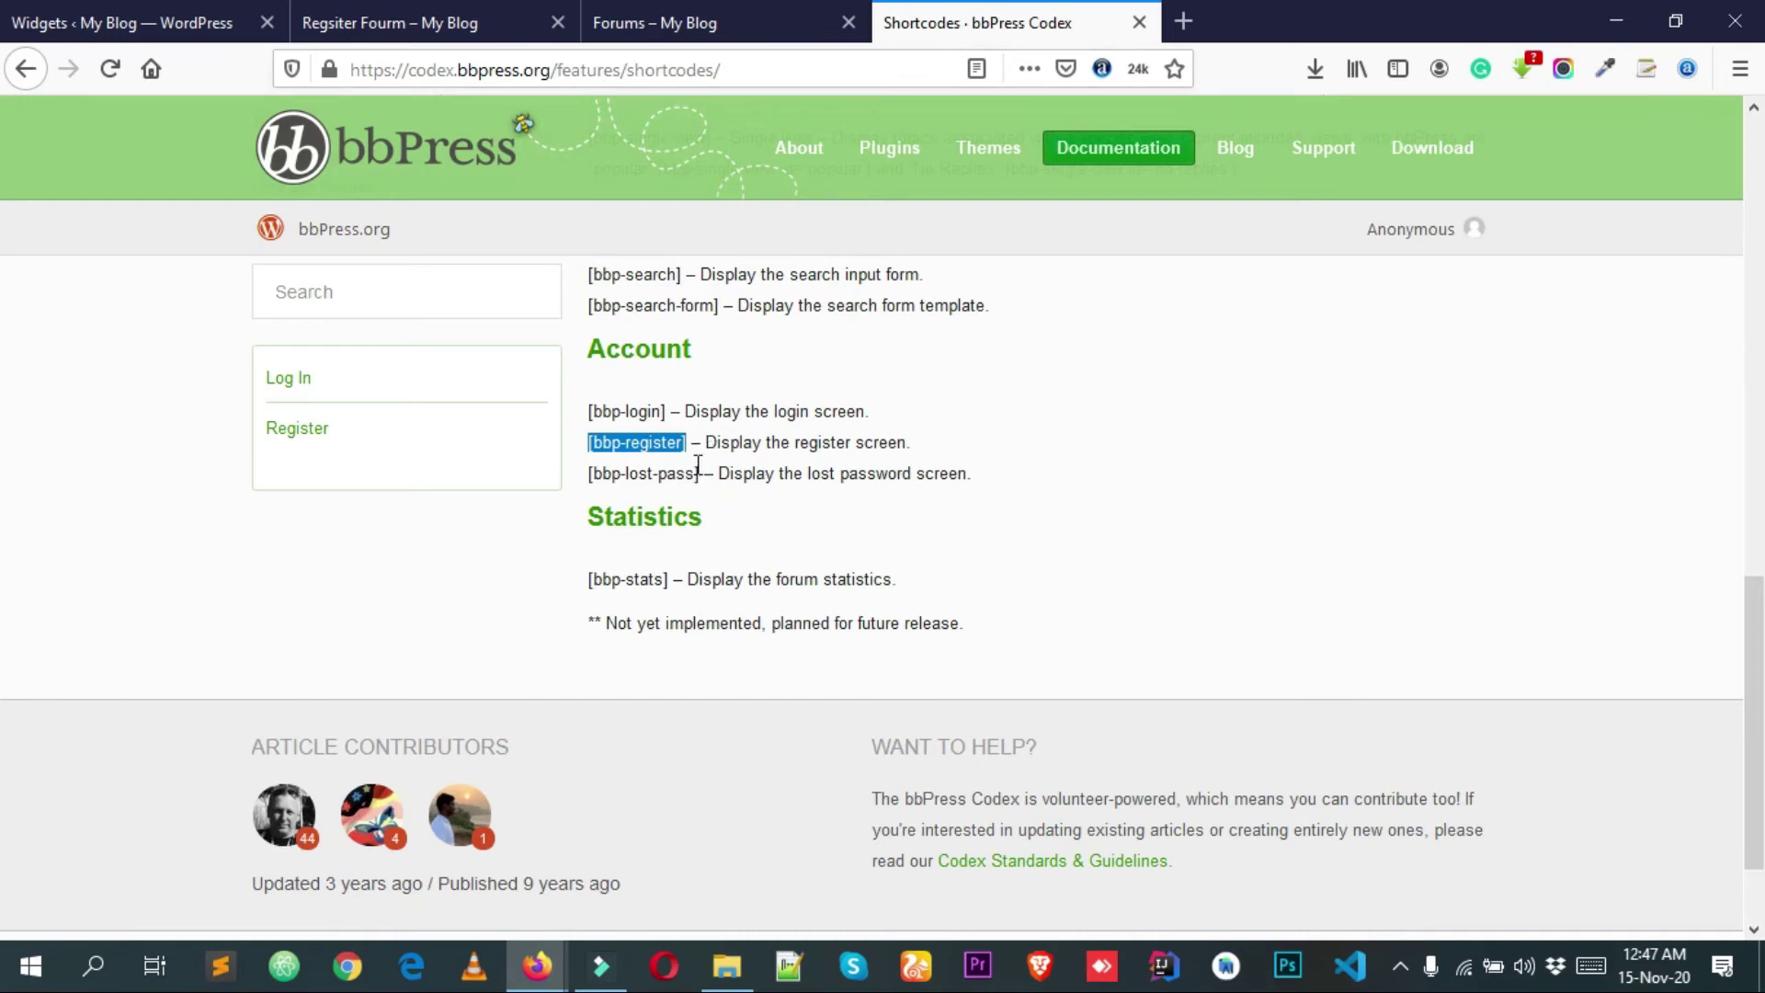
{"action": "left_click_drag", "start_coordinate": [709, 473], "coordinate": [590, 473]}
{"action": "key", "text": "ctrl+c"}
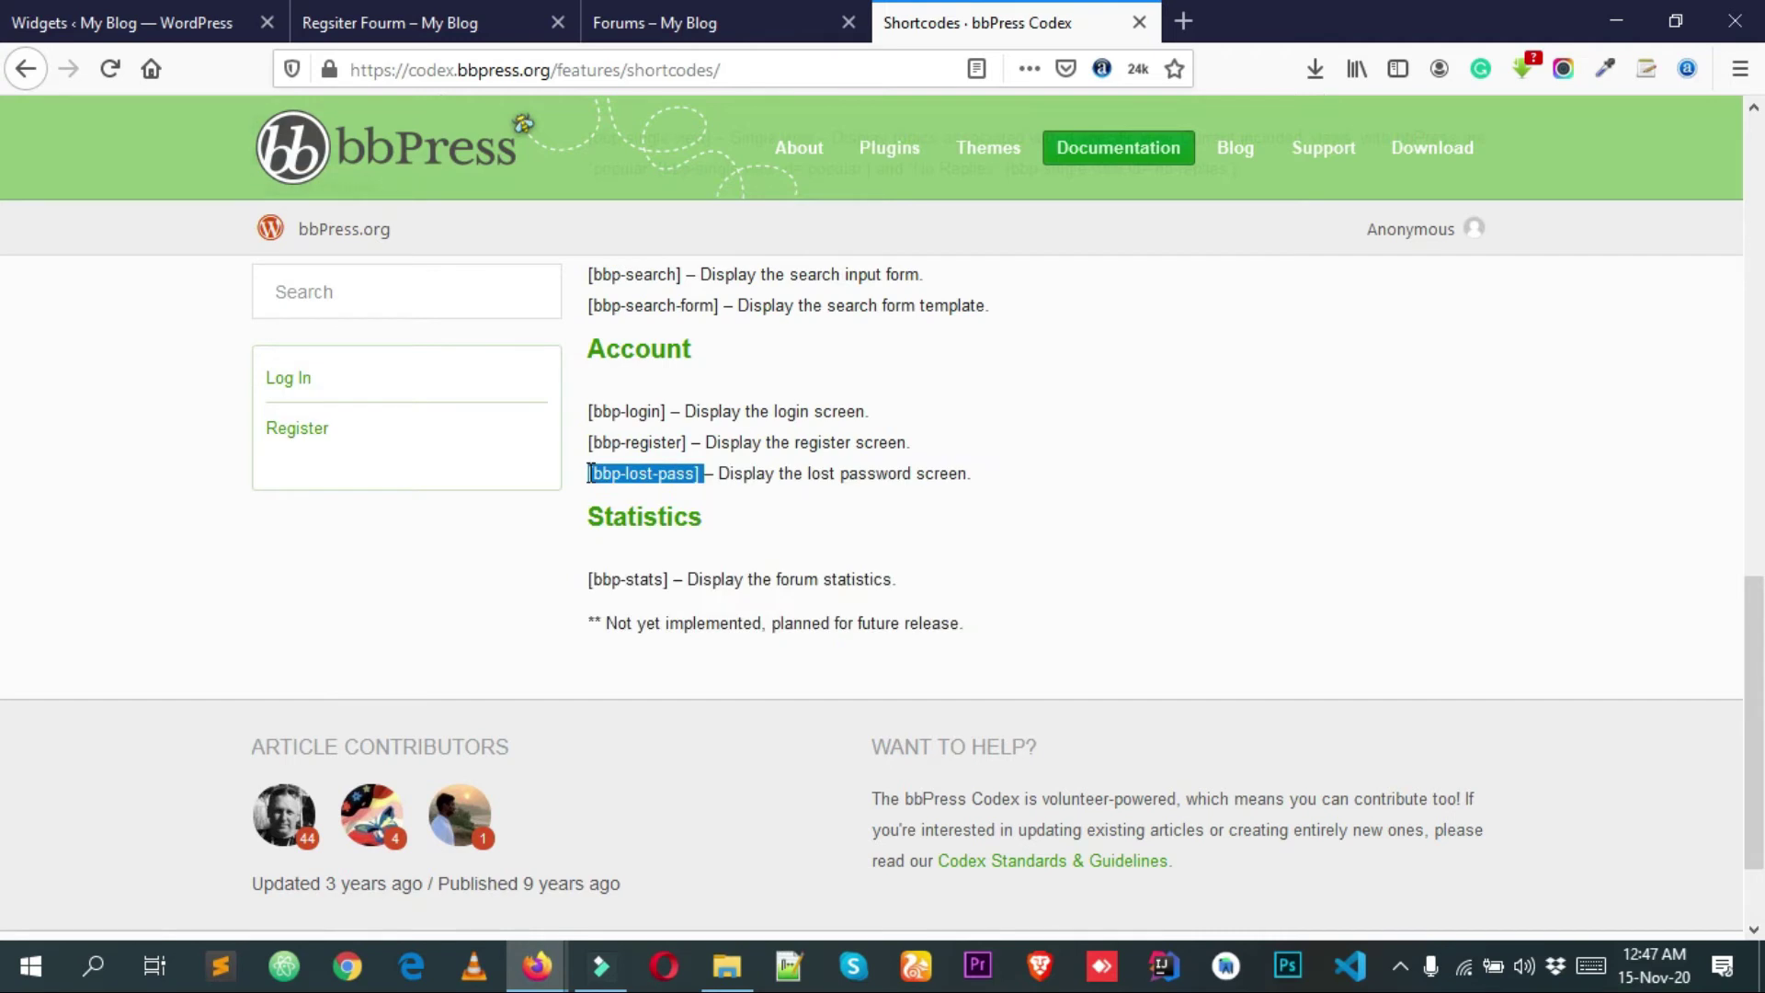
- Return to the live Regsiter Fourm page's tab and start a new WordPress page from there
{"action": "left_click", "coordinate": [674, 22]}
{"action": "left_click", "coordinate": [490, 11]}
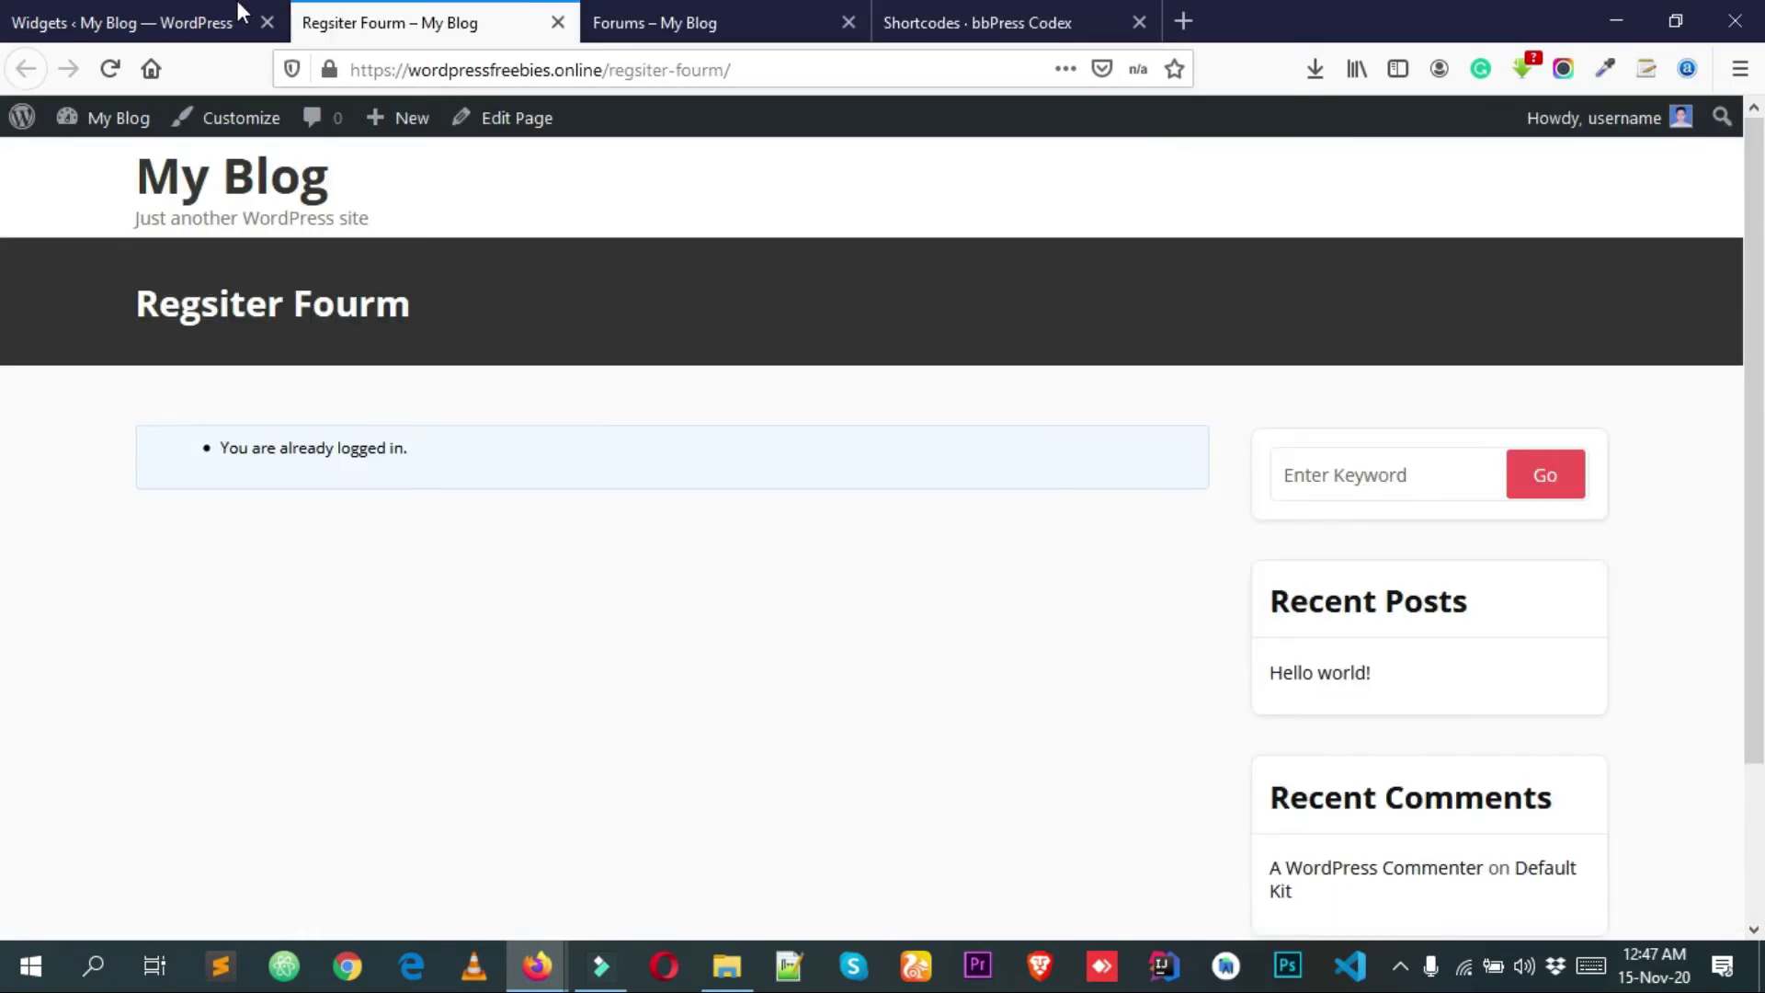
{"action": "left_click", "coordinate": [211, 17]}
{"action": "scroll", "coordinate": [324, 392], "scroll_direction": "up", "scroll_amount": 5}
{"action": "left_click", "coordinate": [396, 22]}
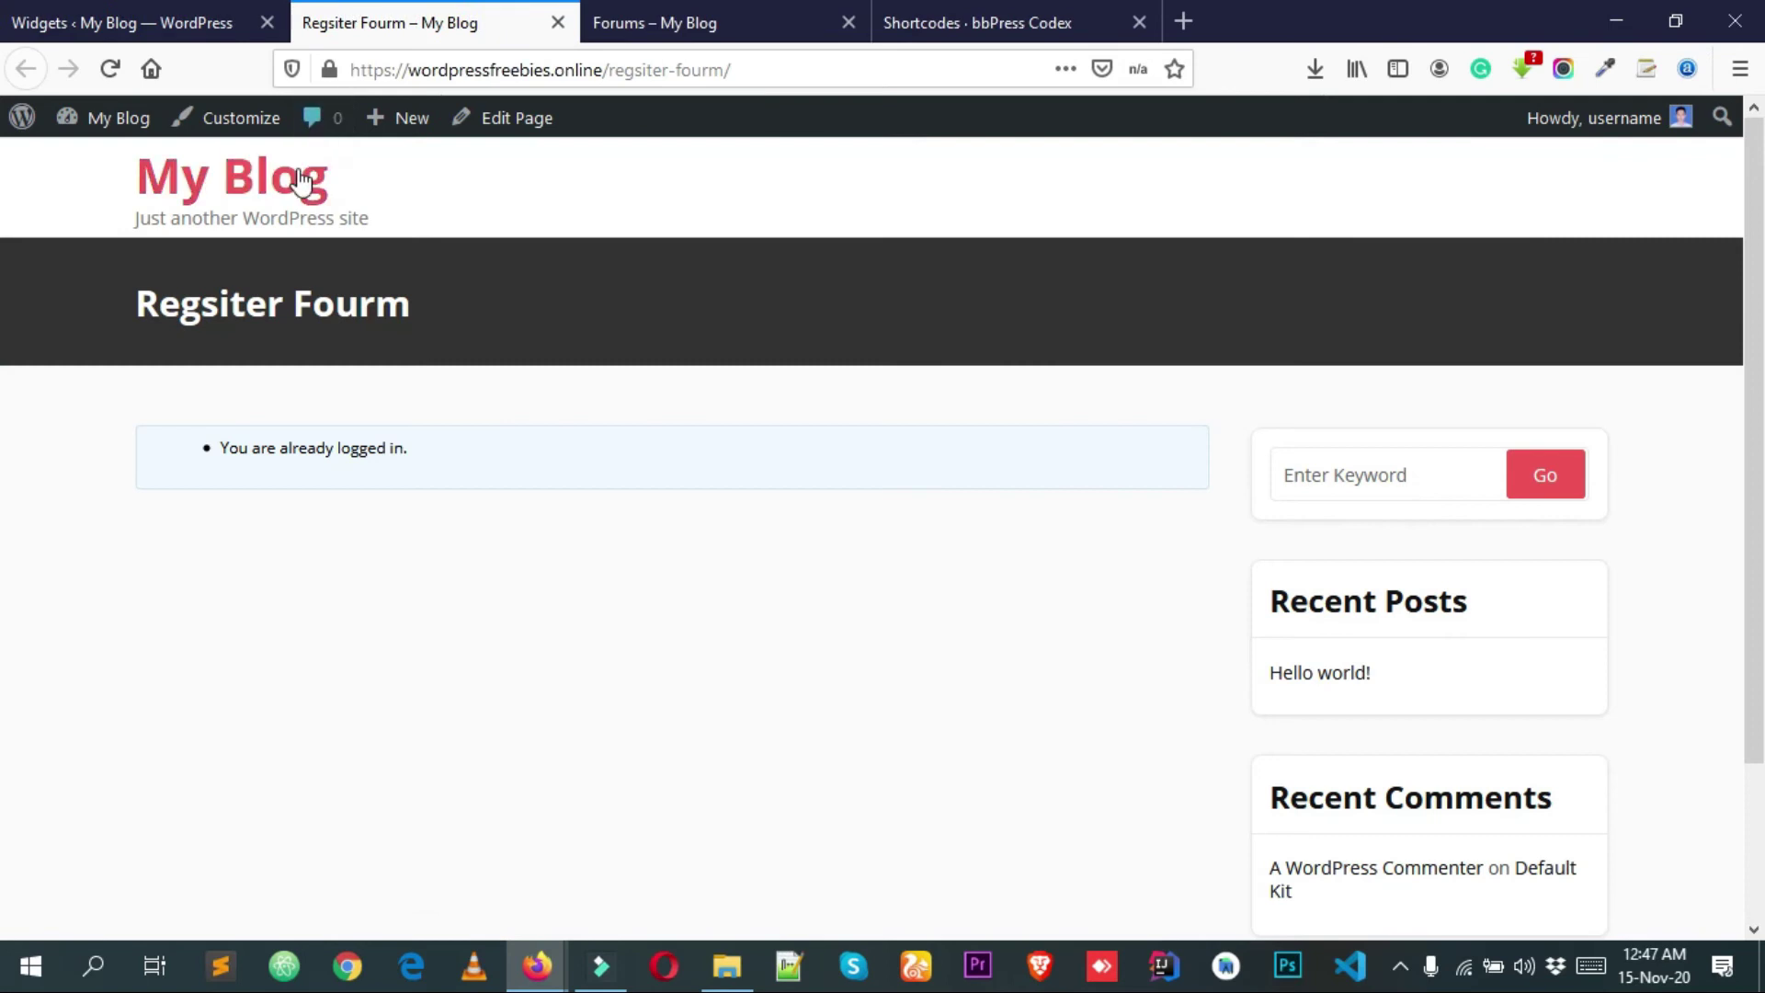
{"action": "mouse_move", "coordinate": [404, 120]}
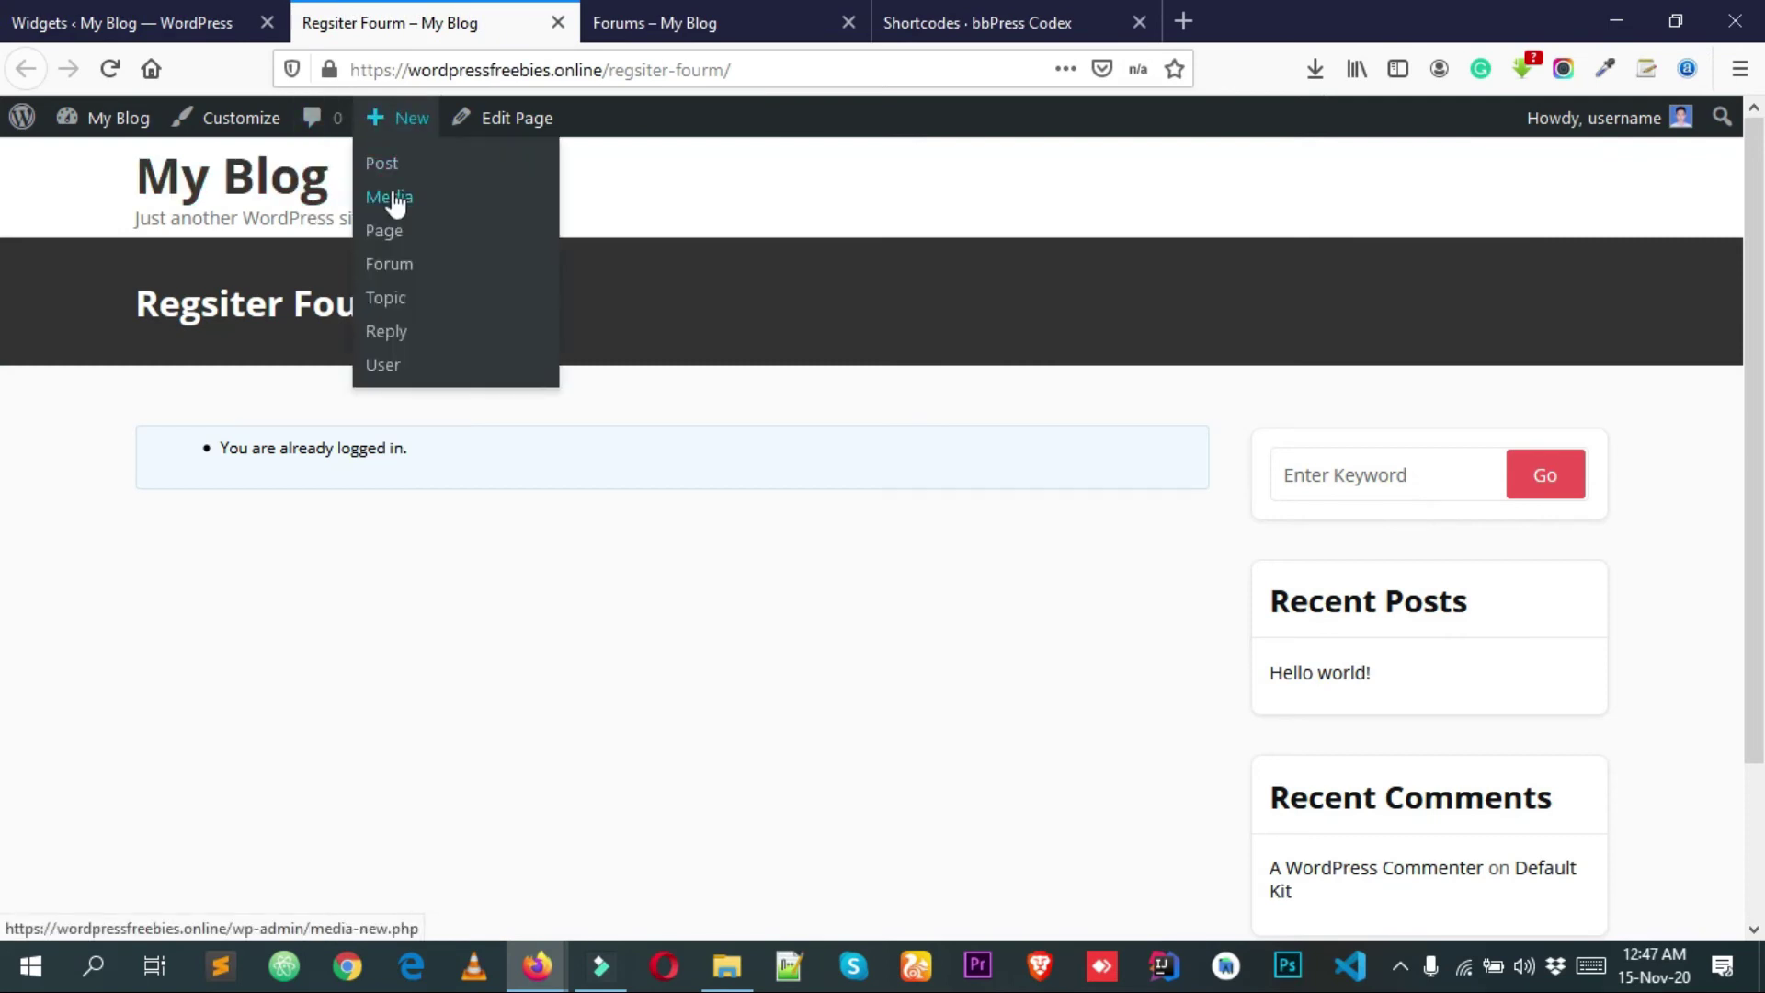
{"action": "left_click", "coordinate": [380, 231]}
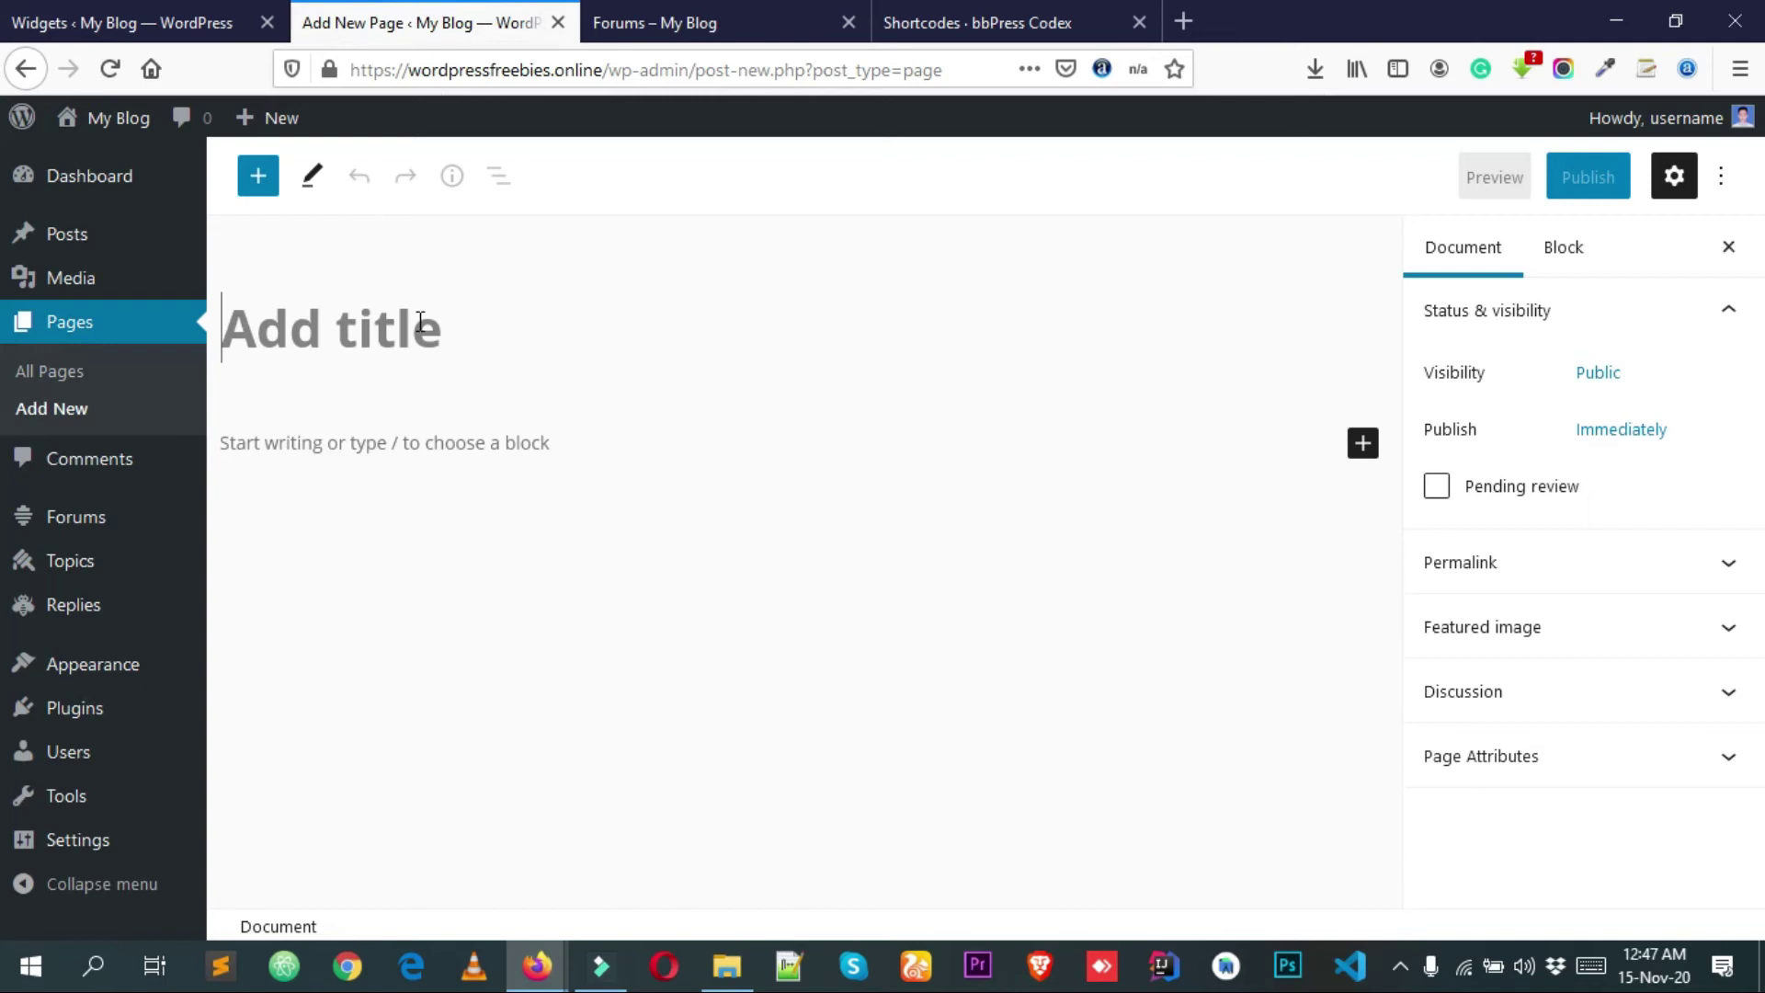
- Title the new page Lost Password
{"action": "type", "text": "Loast"}
{"action": "key", "text": "BackSpace"}
{"action": "key", "text": "BackSpace"}
{"action": "key", "text": "BackSpace"}
{"action": "type", "text": "st "}
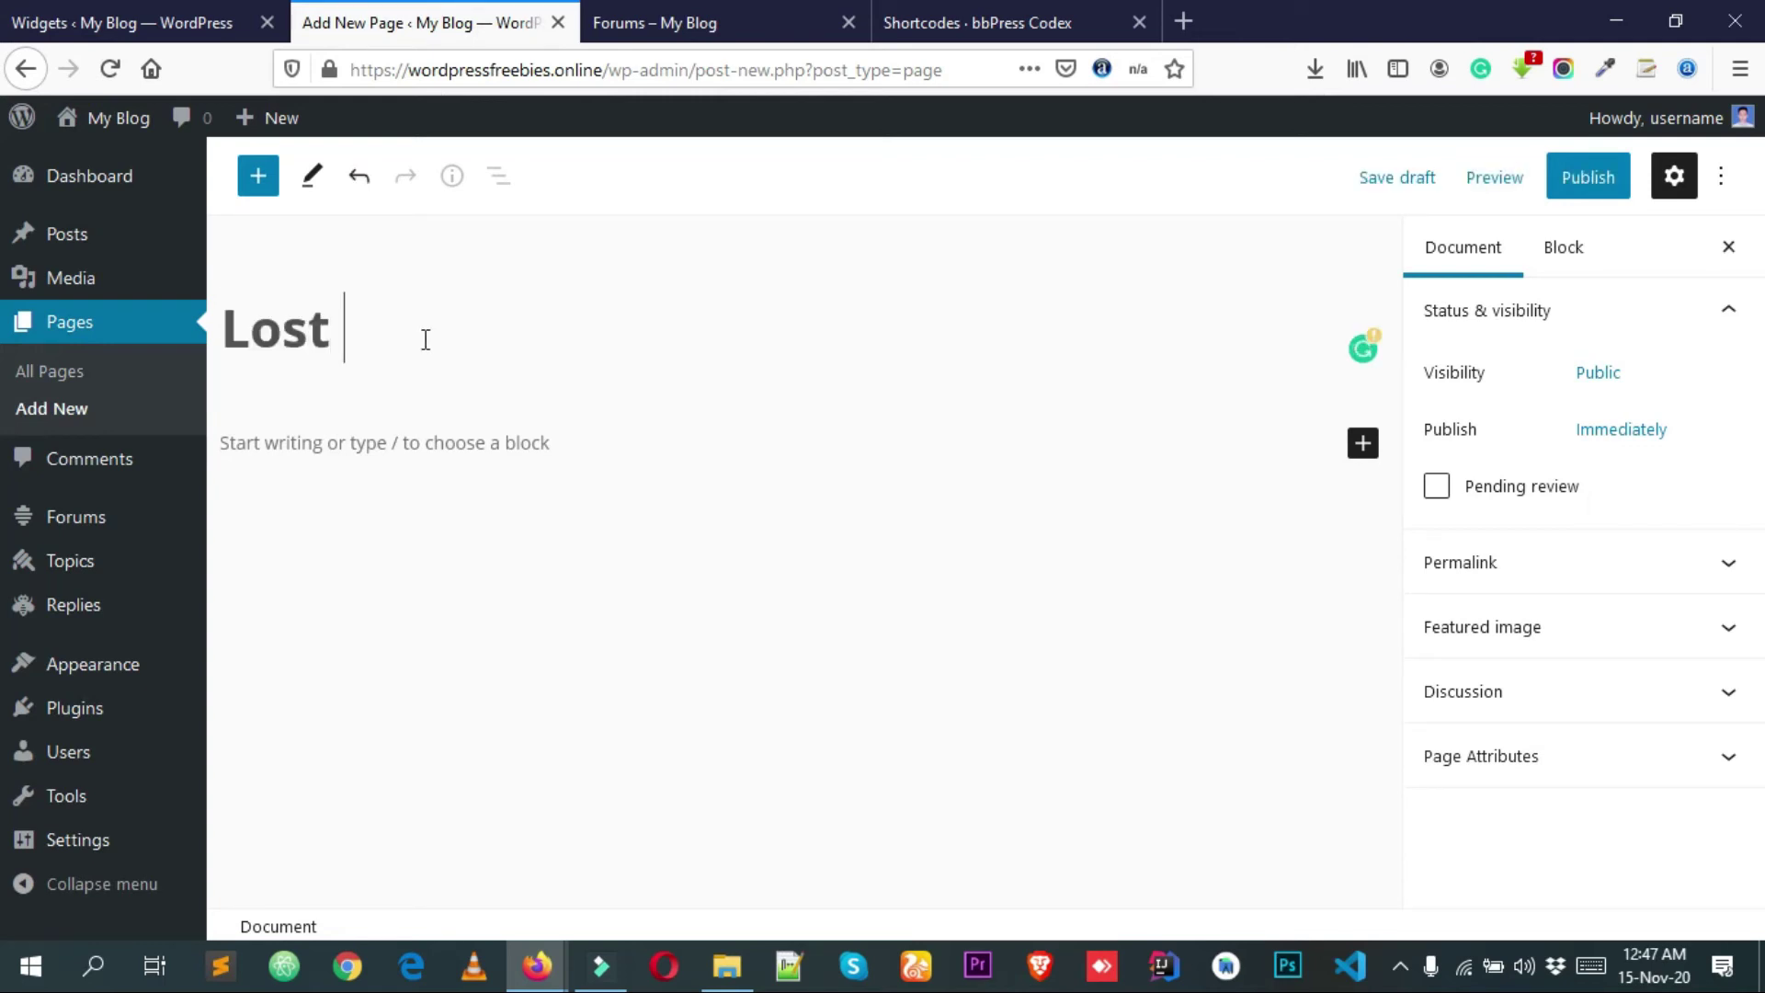
{"action": "type", "text": "Password"}
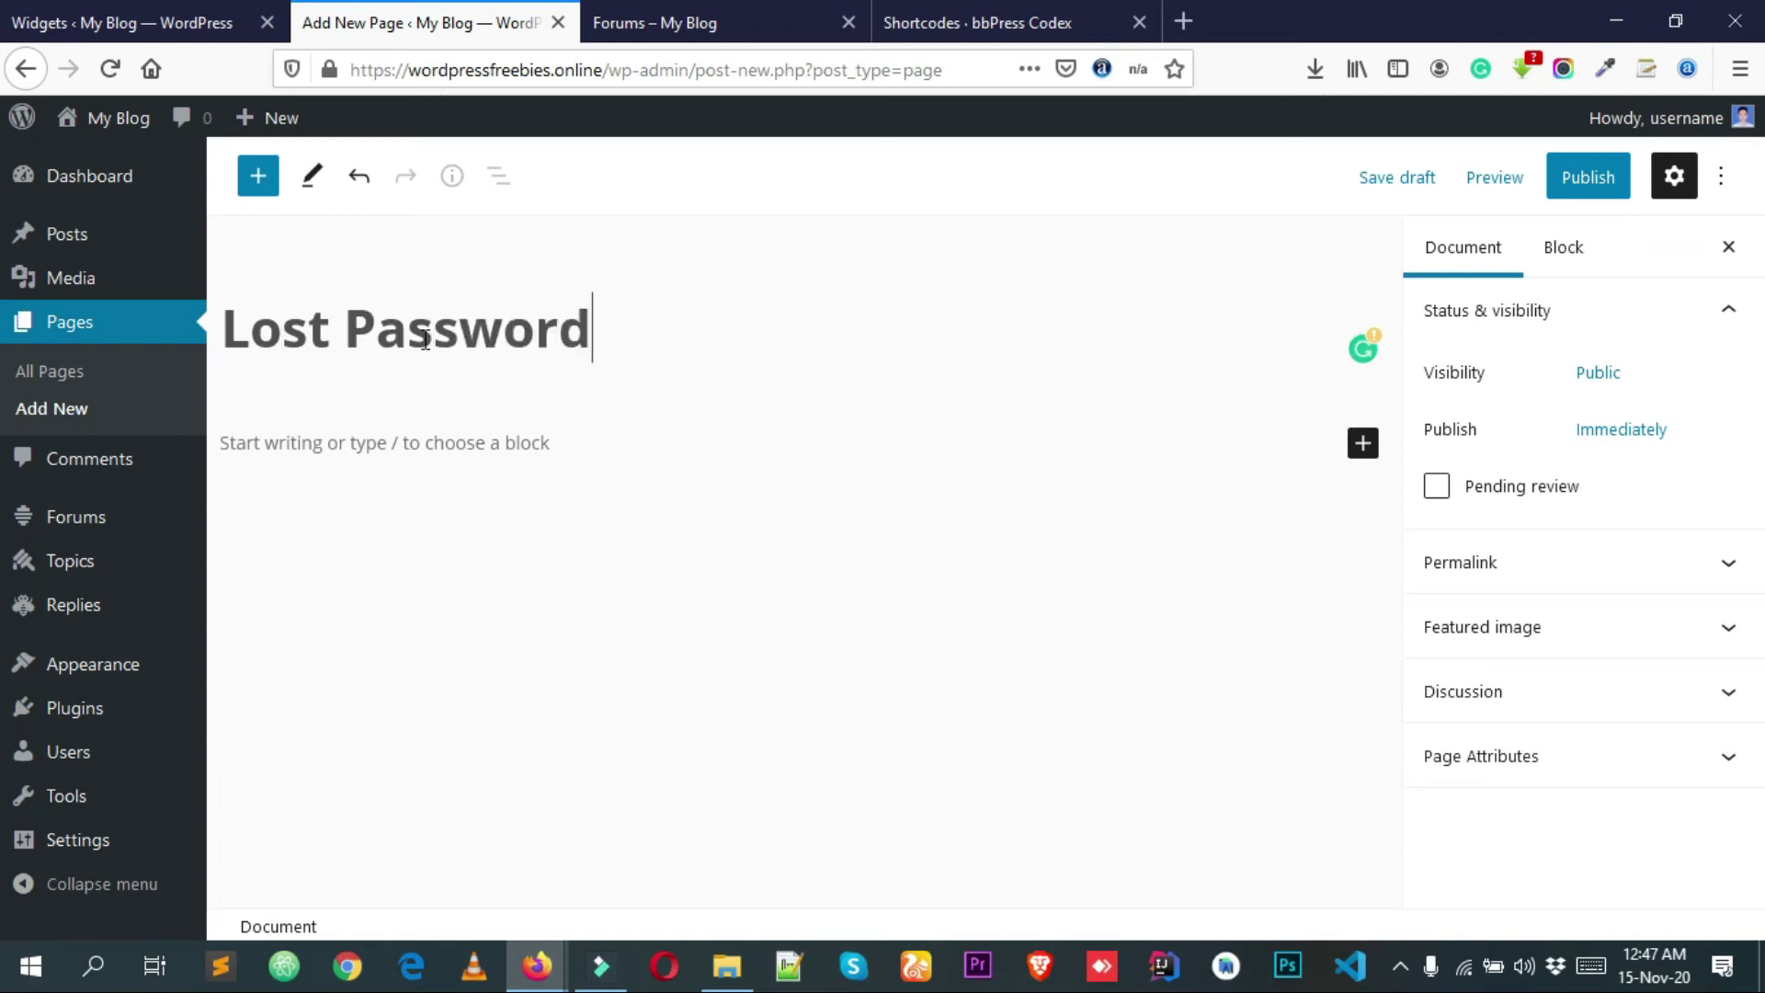
- Insert the copied [bbp-lost-pass] shortcode into the page body and publish the Lost Password page
{"action": "left_click", "coordinate": [478, 435]}
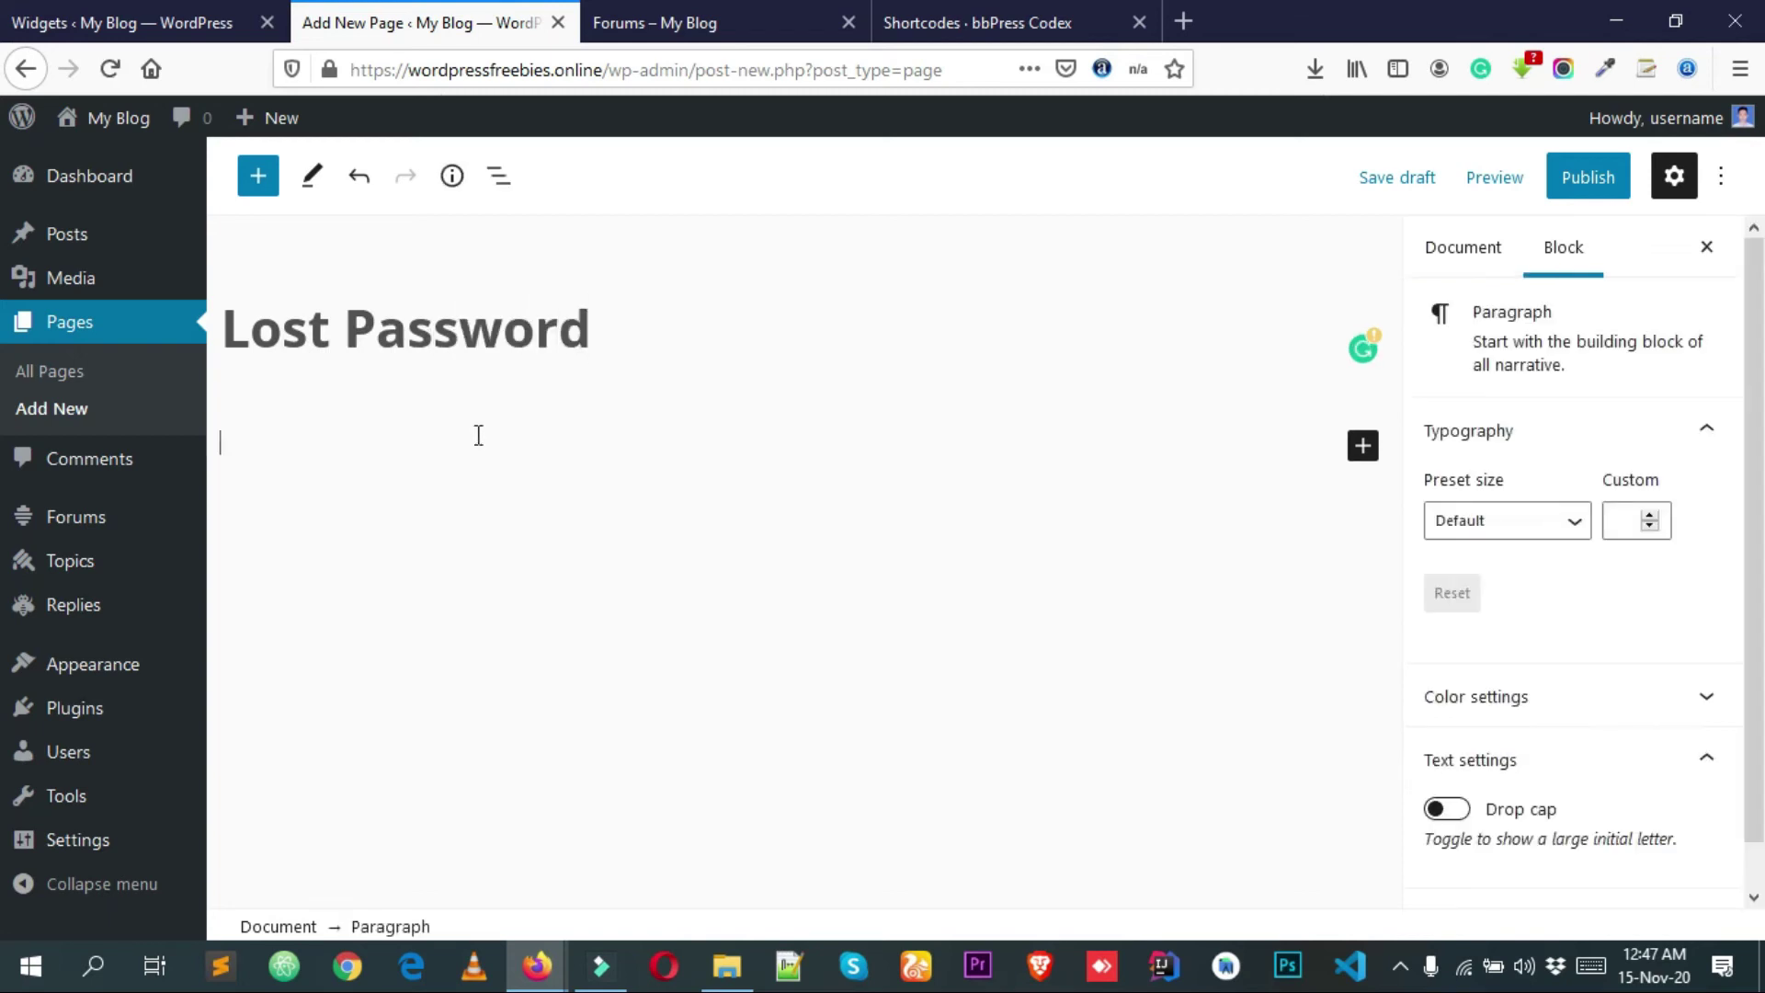
{"action": "key", "text": "ctrl+v"}
{"action": "left_click", "coordinate": [1582, 174]}
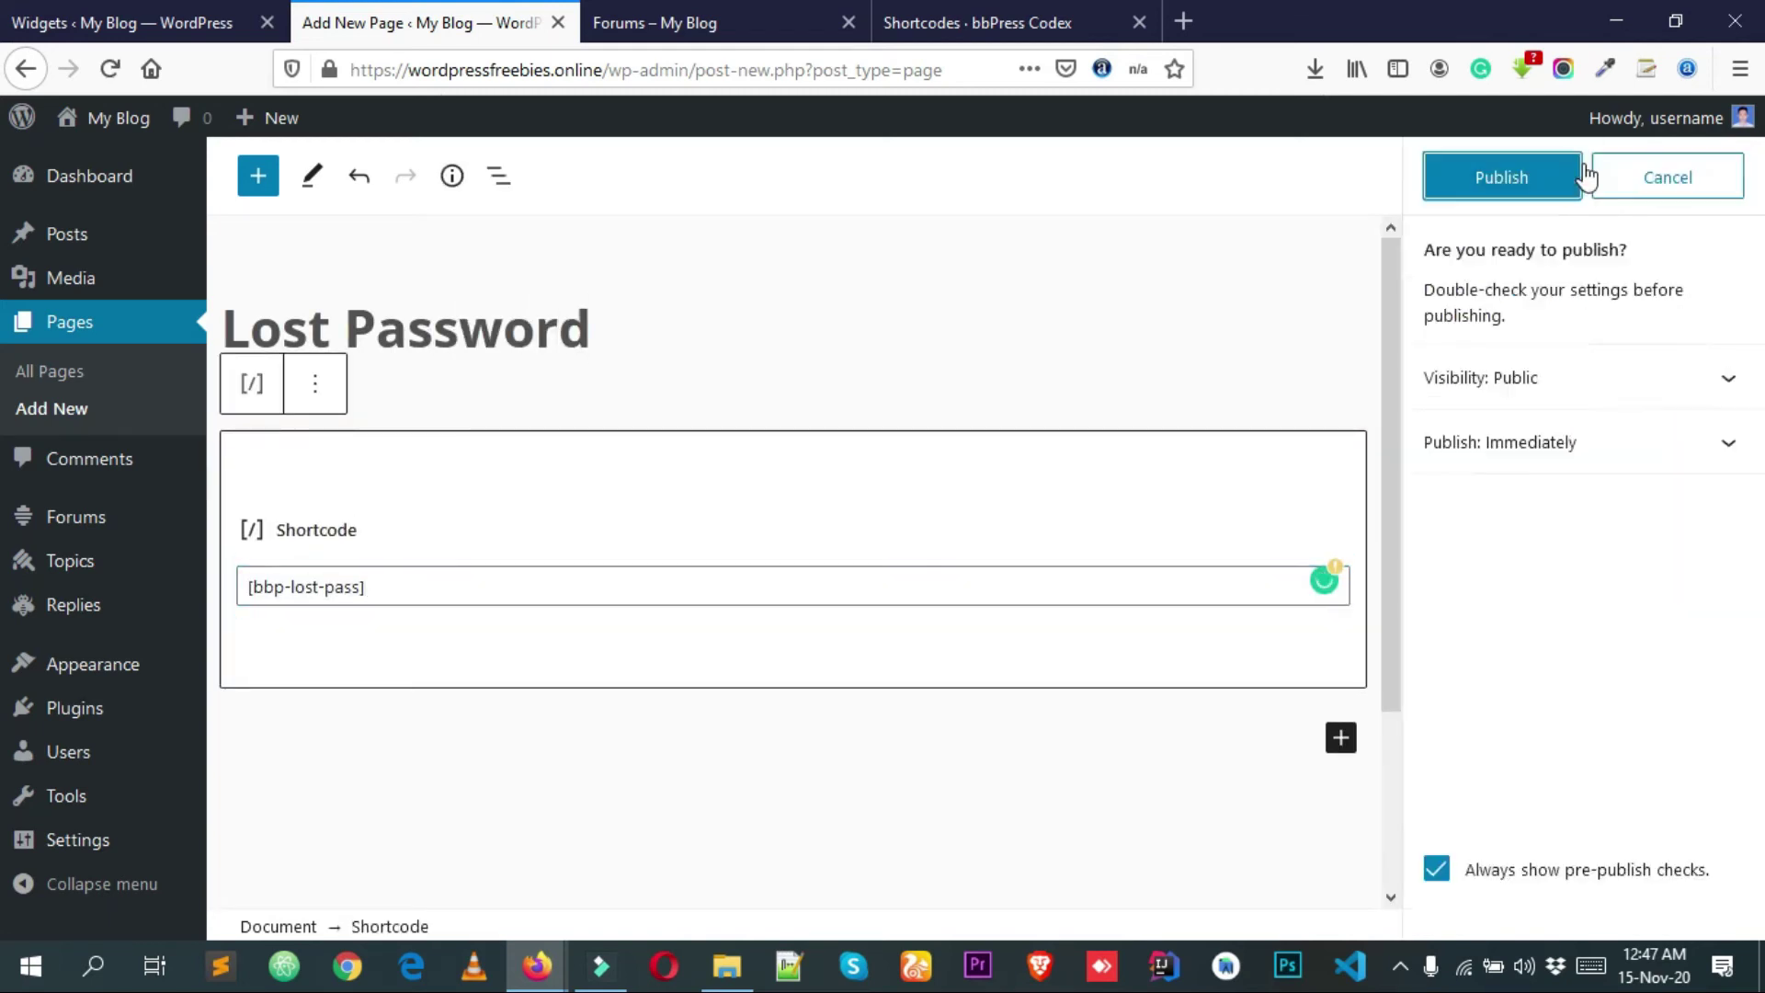
{"action": "left_click", "coordinate": [1513, 177]}
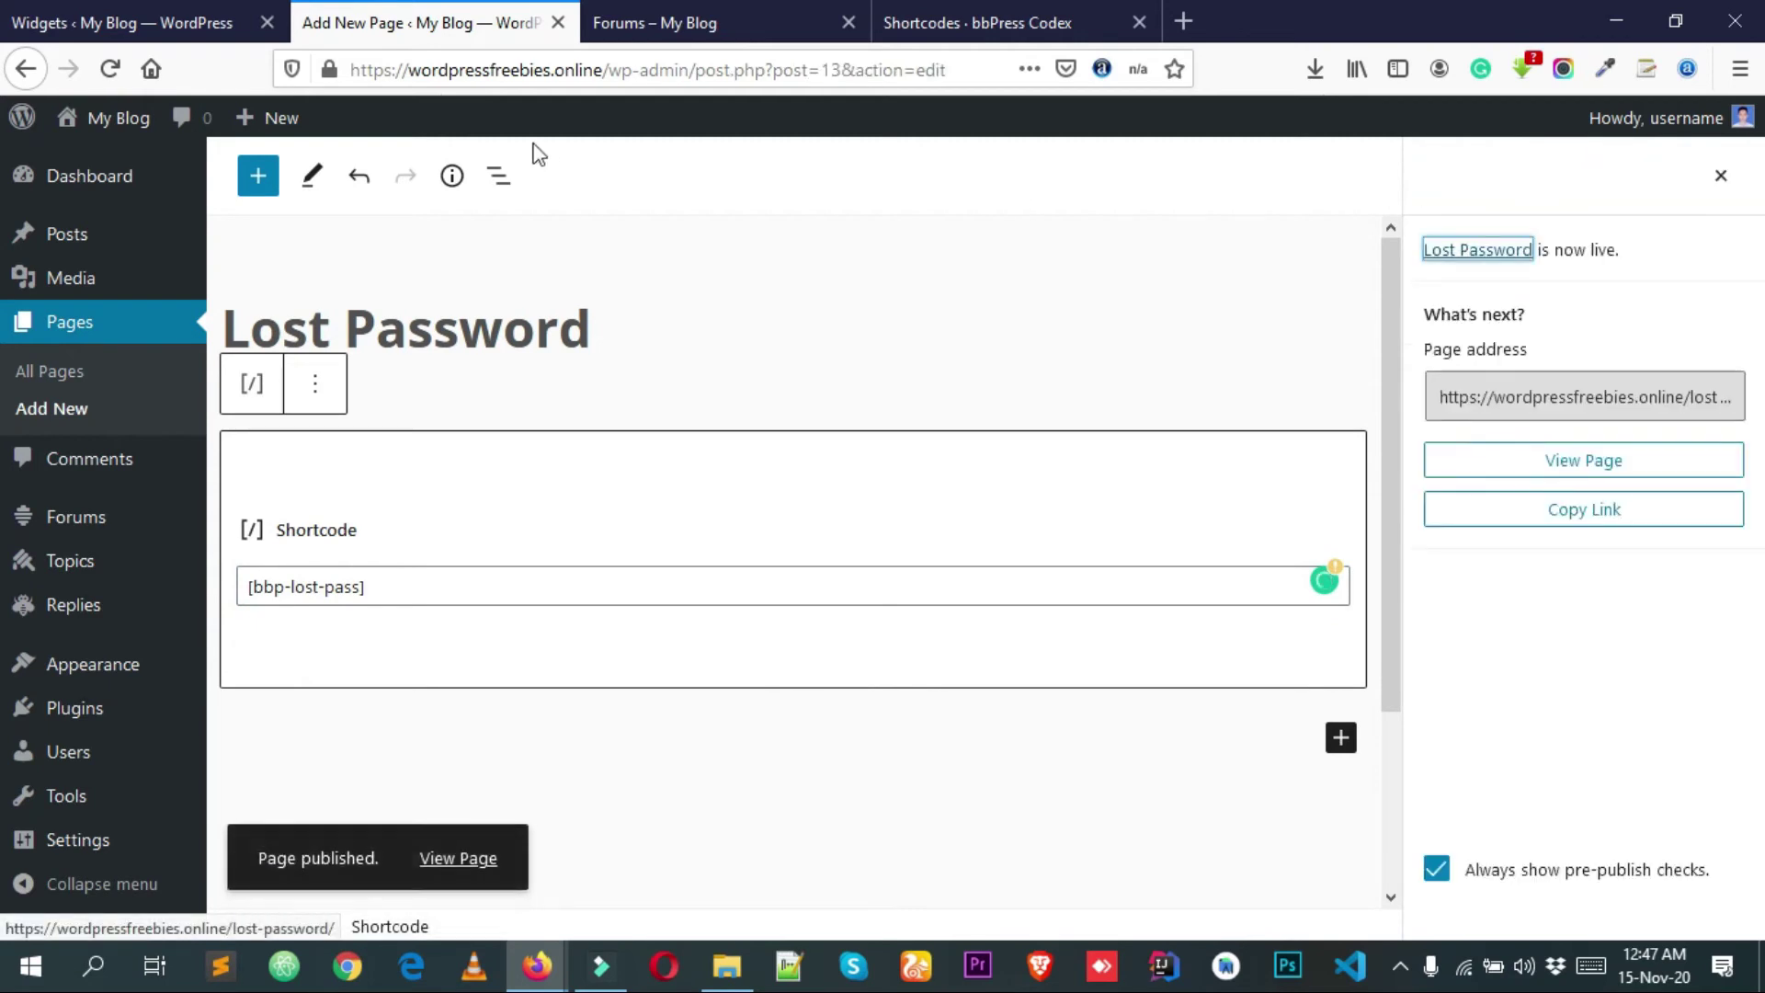
- Open the live Lost Password page and copy its full address
{"action": "left_click", "coordinate": [465, 860]}
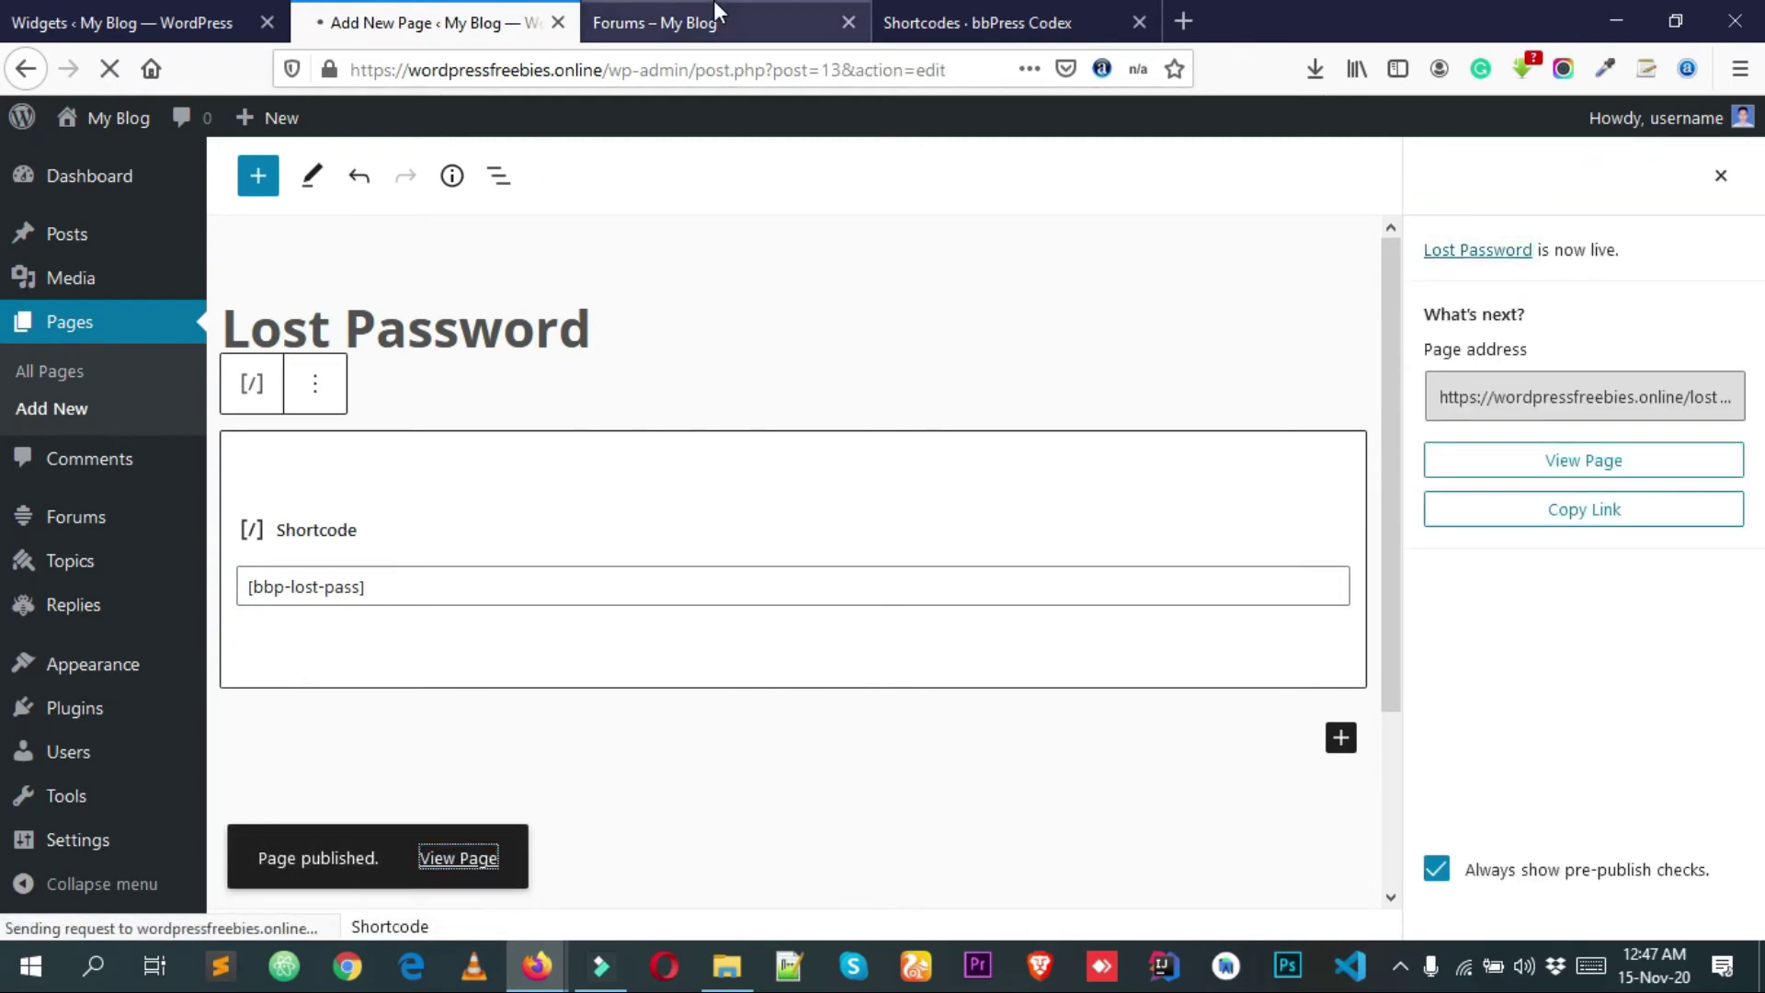
{"action": "left_click", "coordinate": [676, 57]}
{"action": "key", "text": "ctrl+c"}
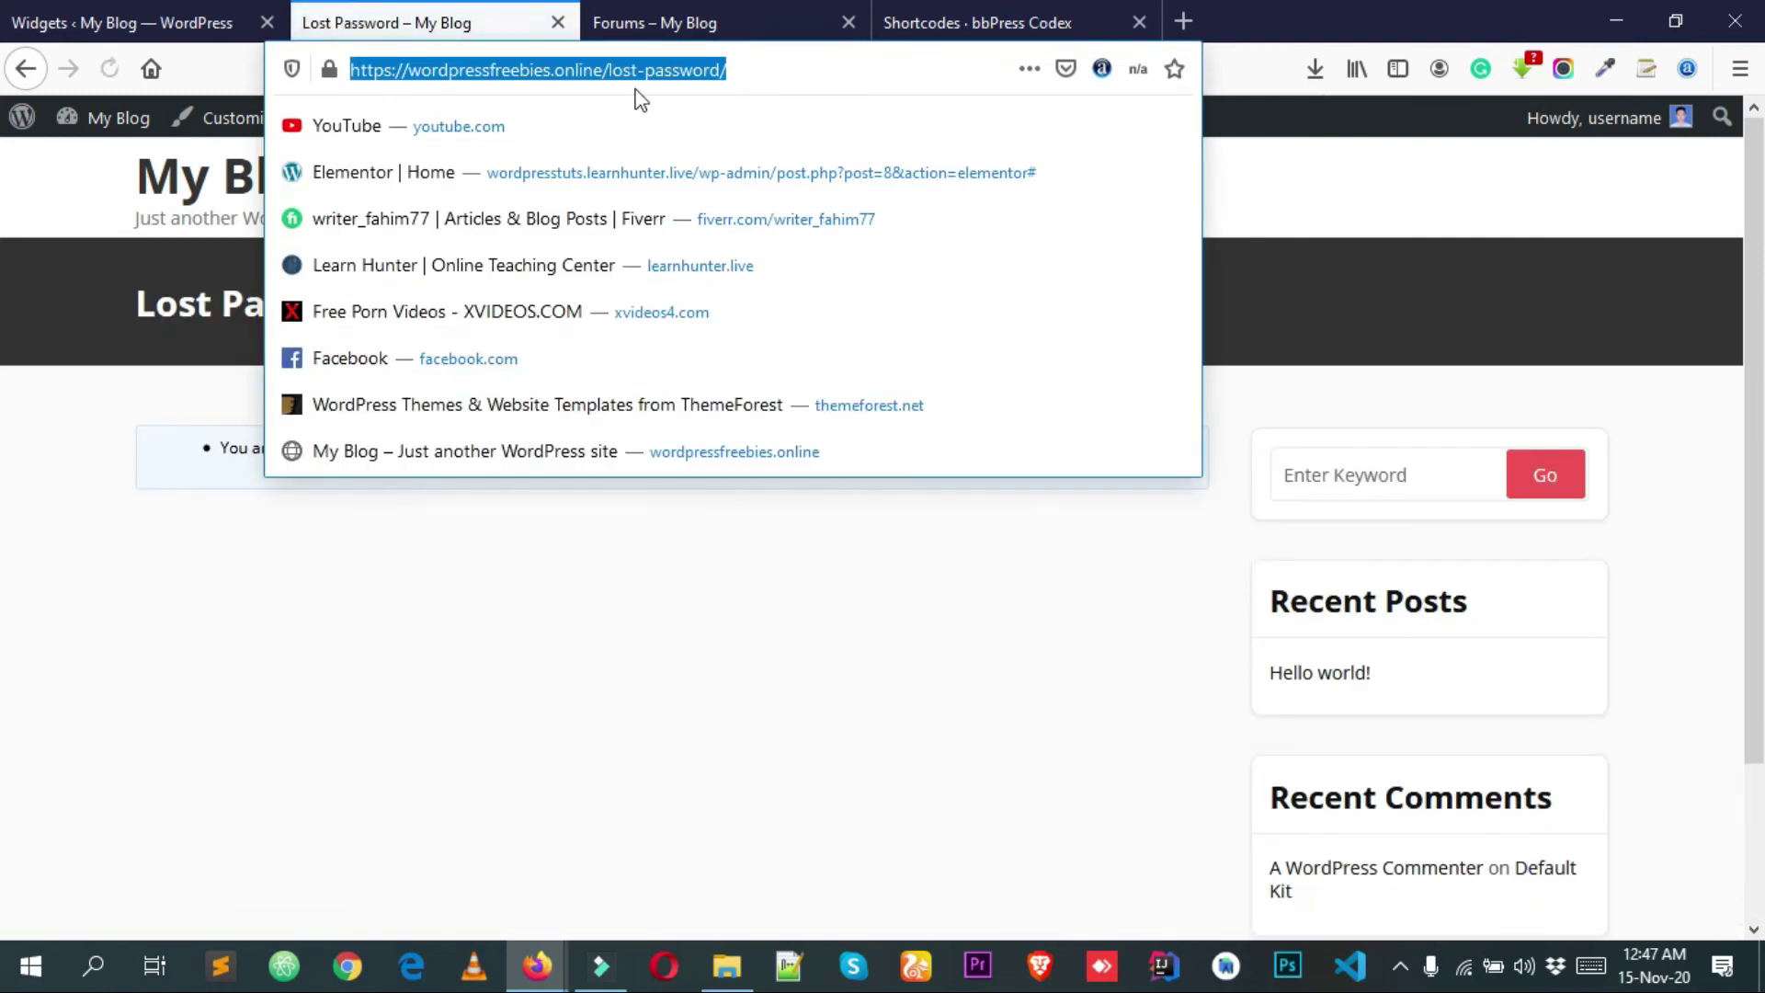
- Paste the copied Lost Password page address as the forum login widget's Lost Password URI and save the widget
{"action": "left_click", "coordinate": [164, 13]}
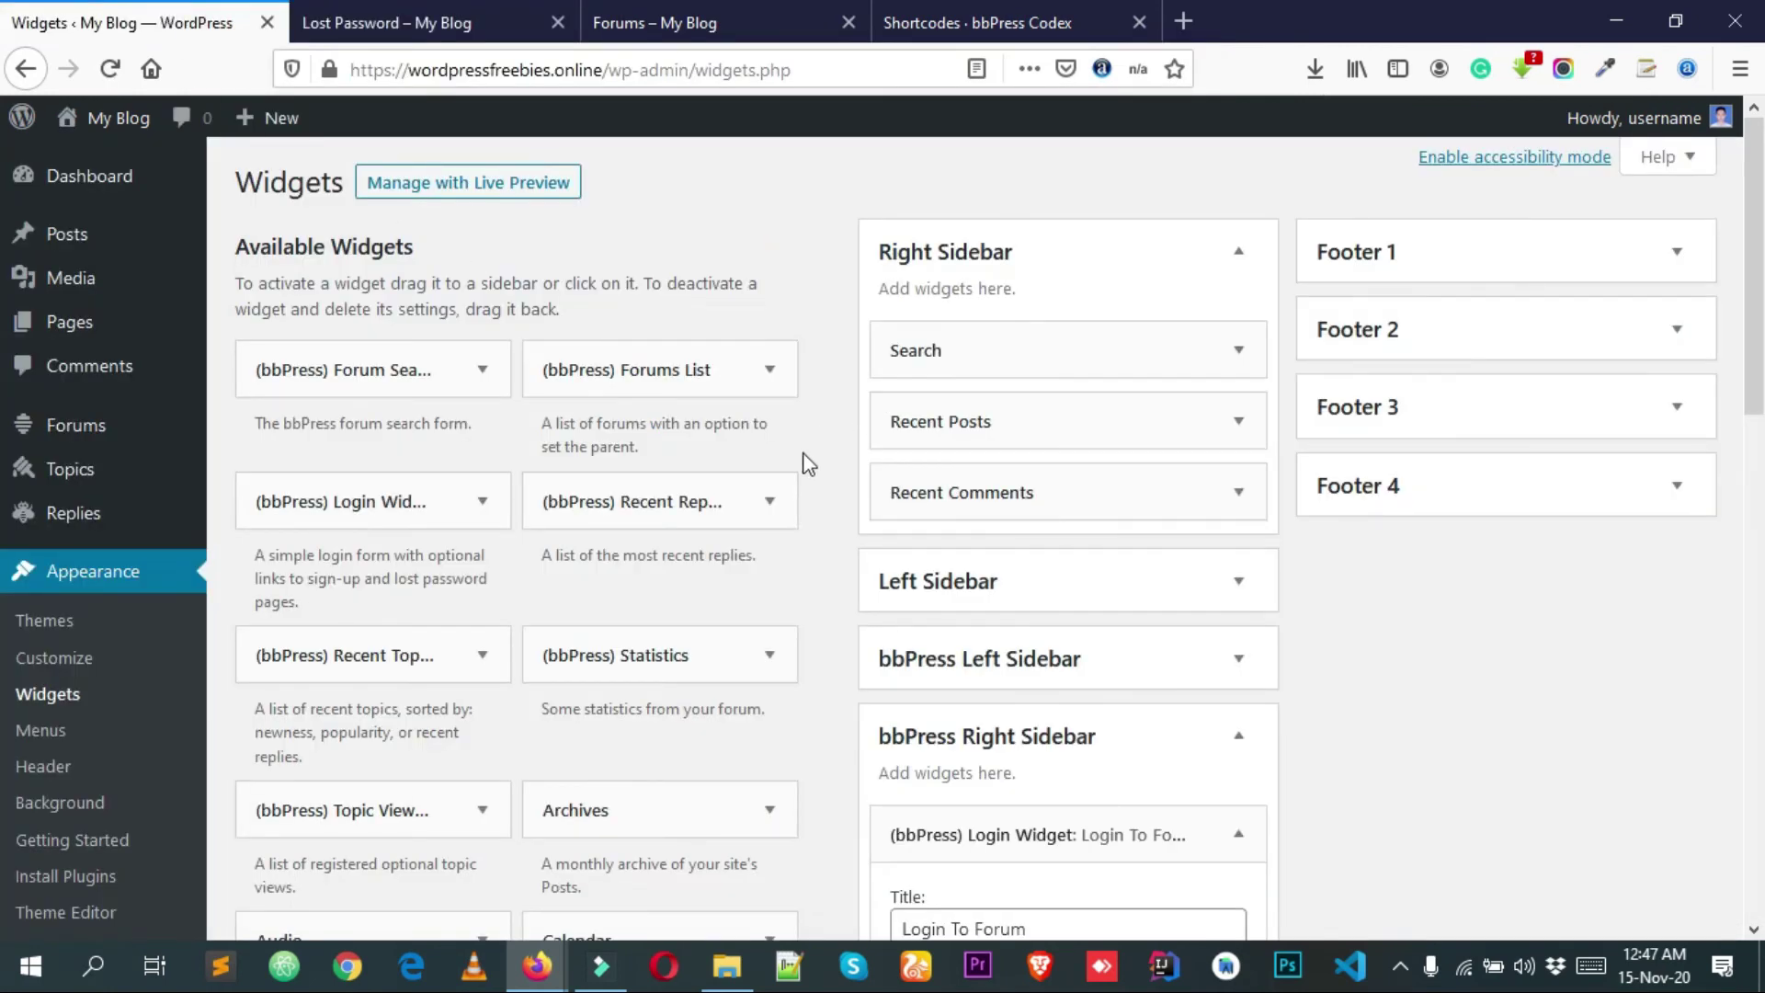
{"action": "scroll", "coordinate": [990, 552], "scroll_direction": "down", "scroll_amount": 5}
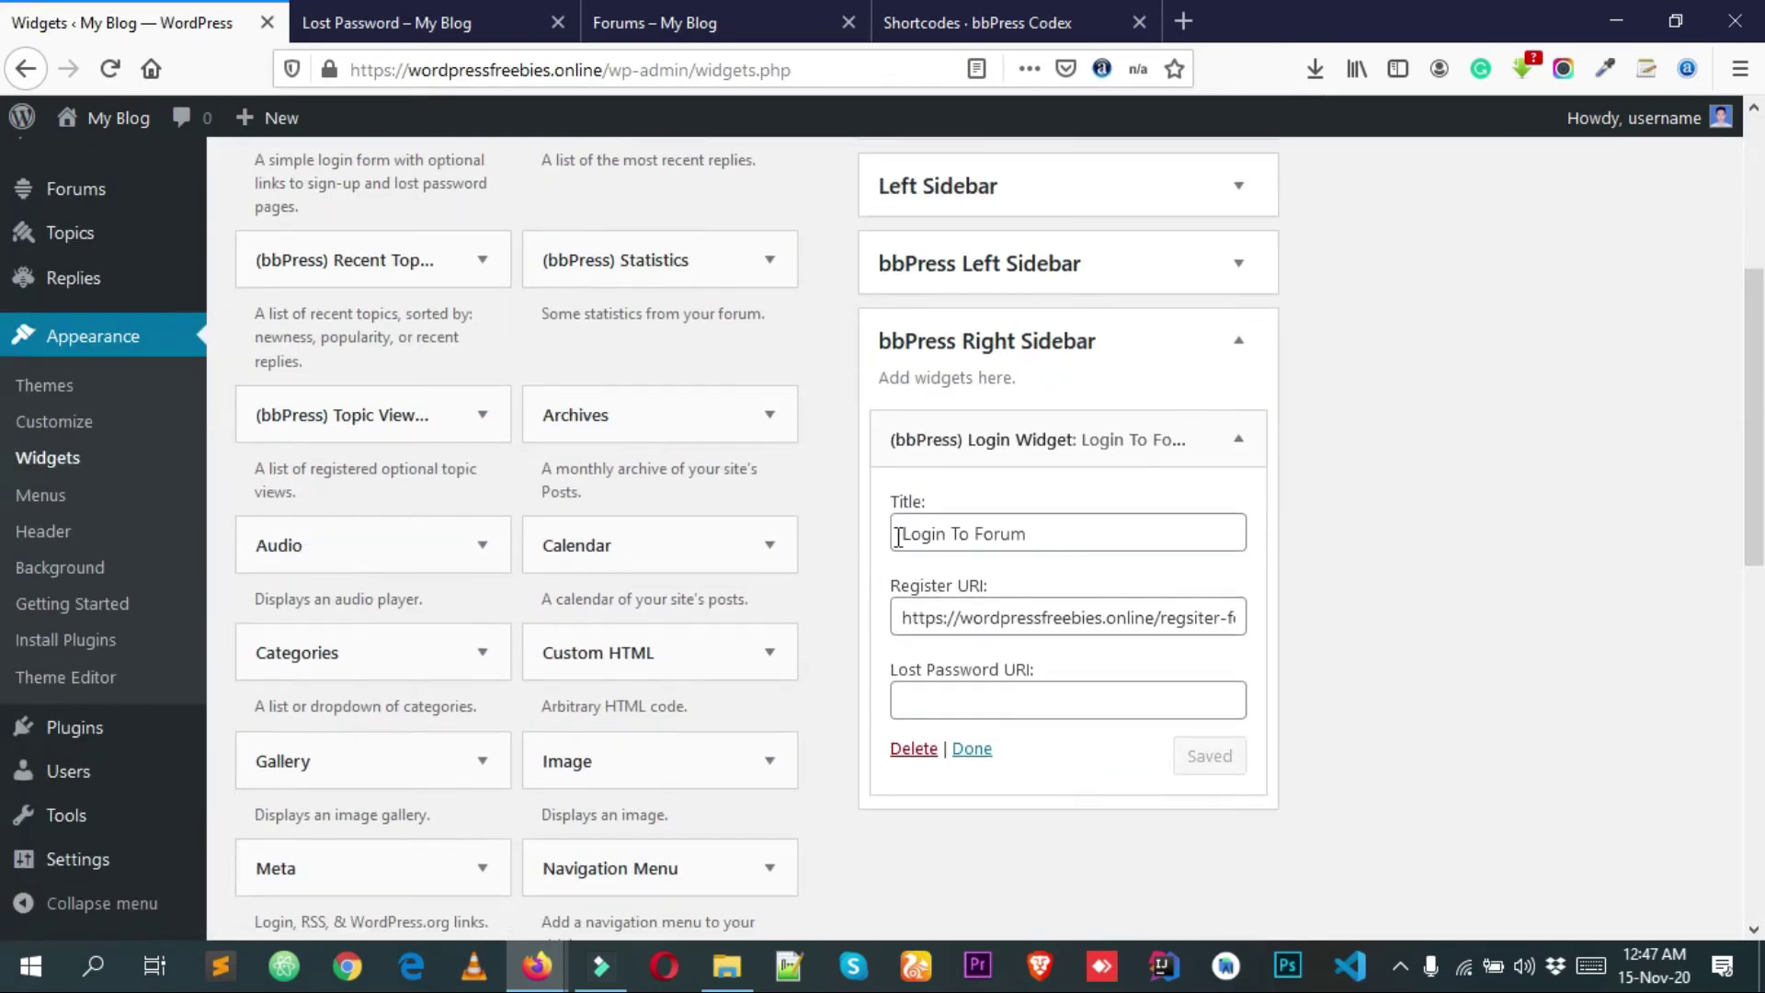
{"action": "left_click", "coordinate": [1003, 696]}
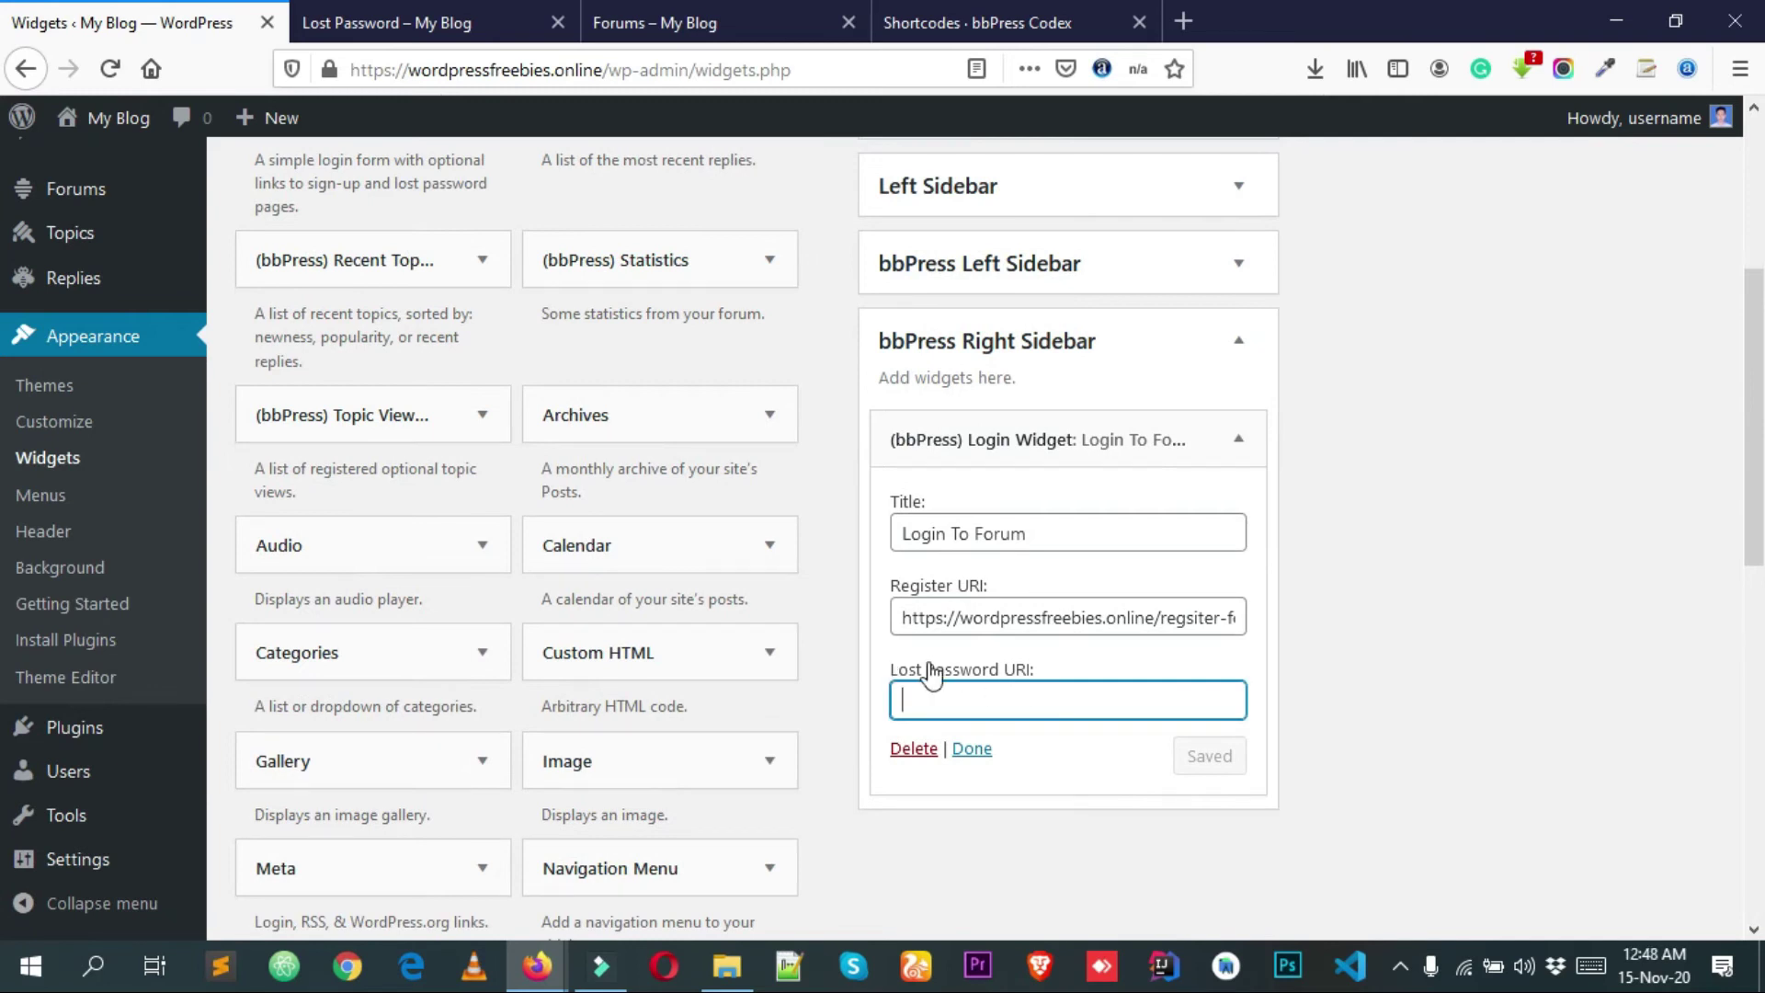
{"action": "key", "text": "ctrl+v"}
{"action": "left_click", "coordinate": [1212, 772]}
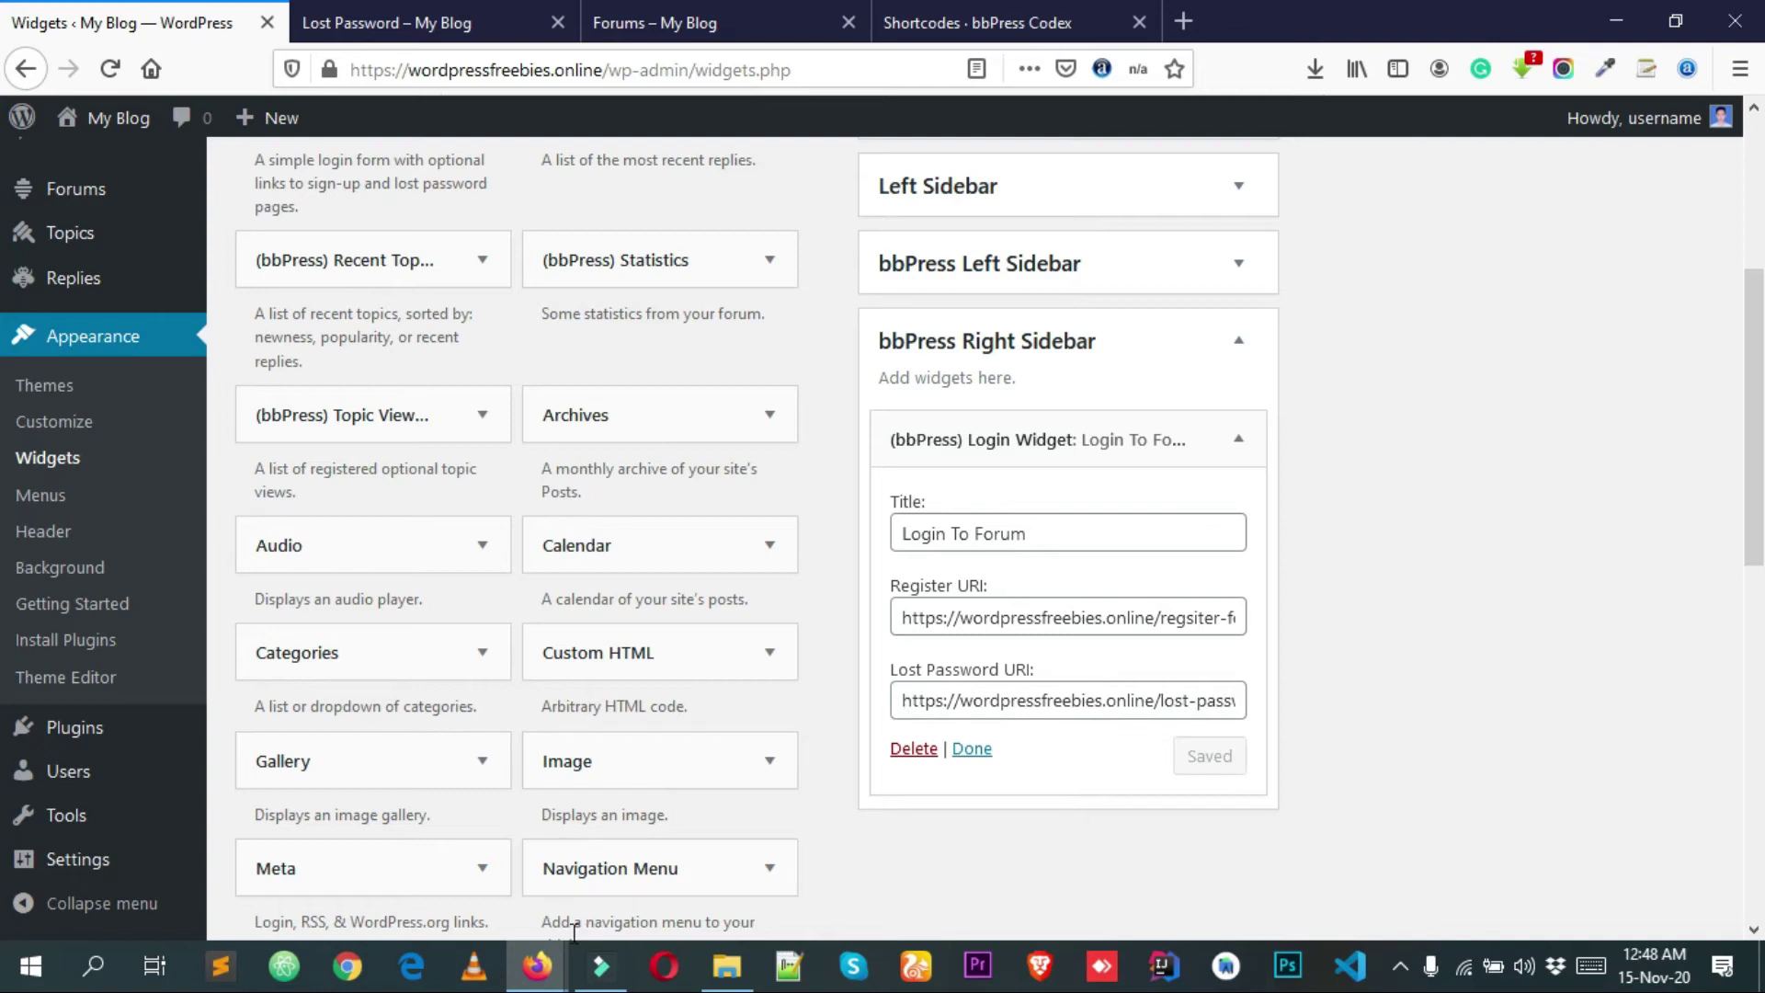
- Switch to the private browser window, return from the Regsiter Fourm page to the Forums page and reload it
{"action": "mouse_move", "coordinate": [546, 967]}
{"action": "left_click", "coordinate": [614, 905]}
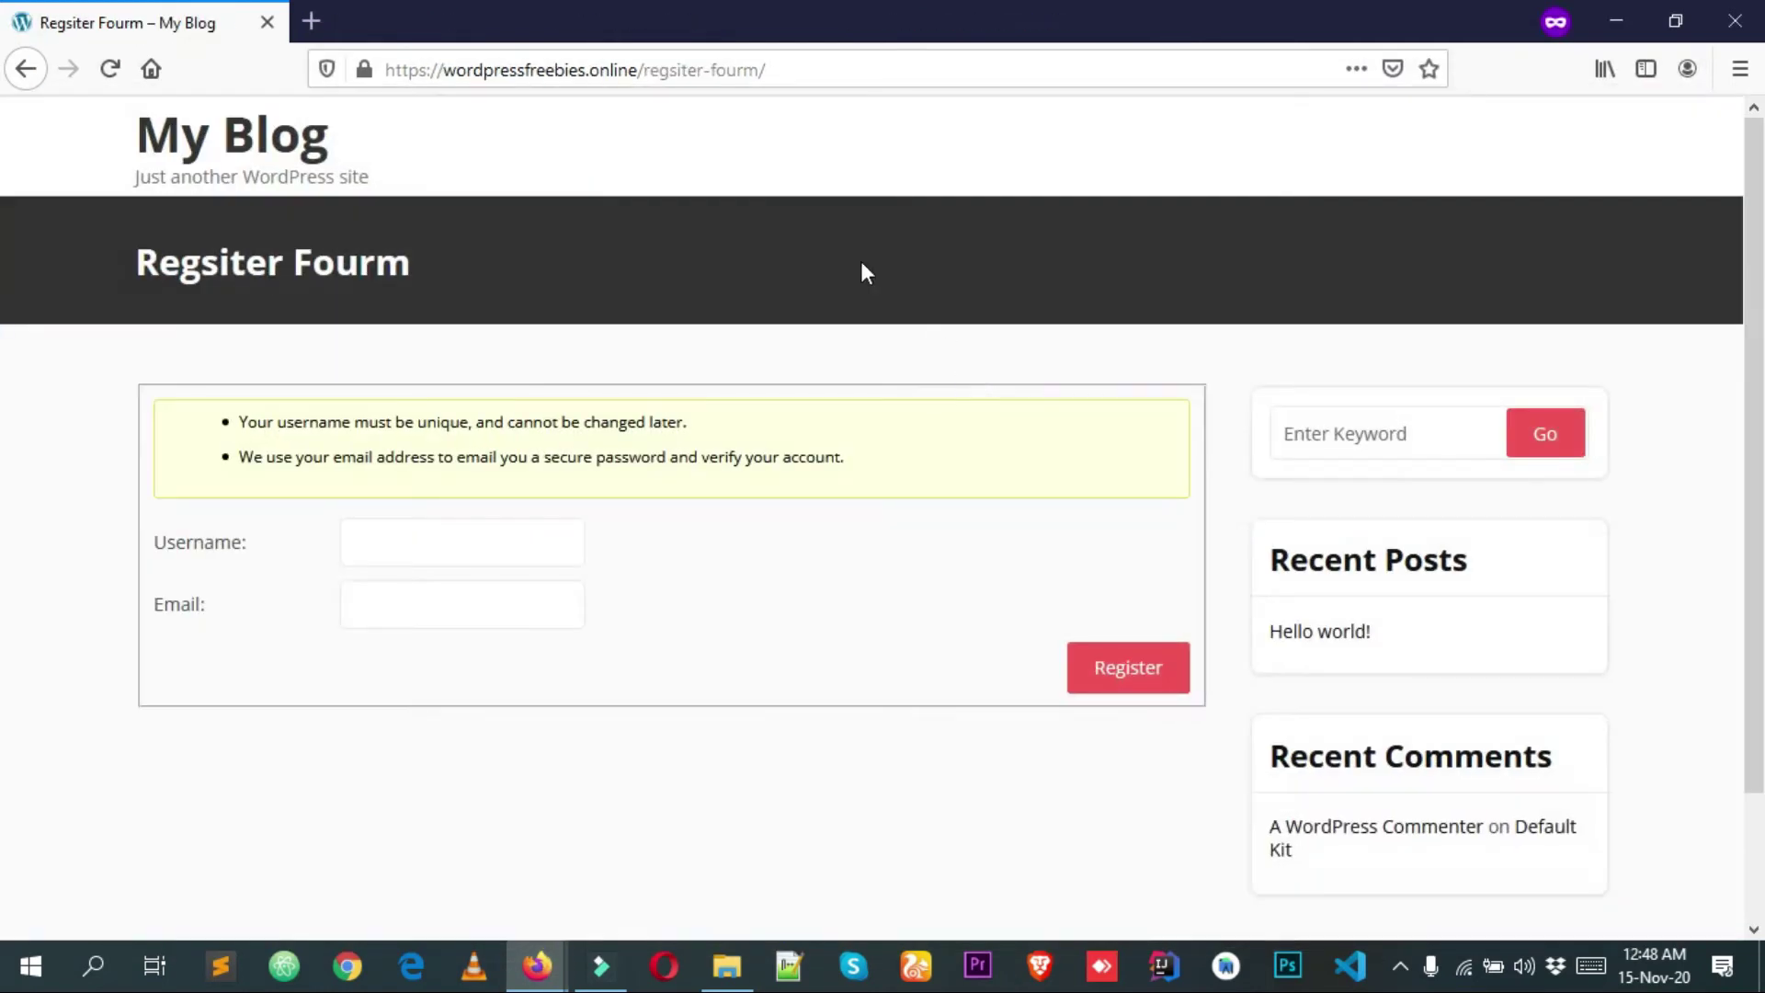
{"action": "right_click", "coordinate": [843, 218]}
{"action": "left_click", "coordinate": [1012, 244]}
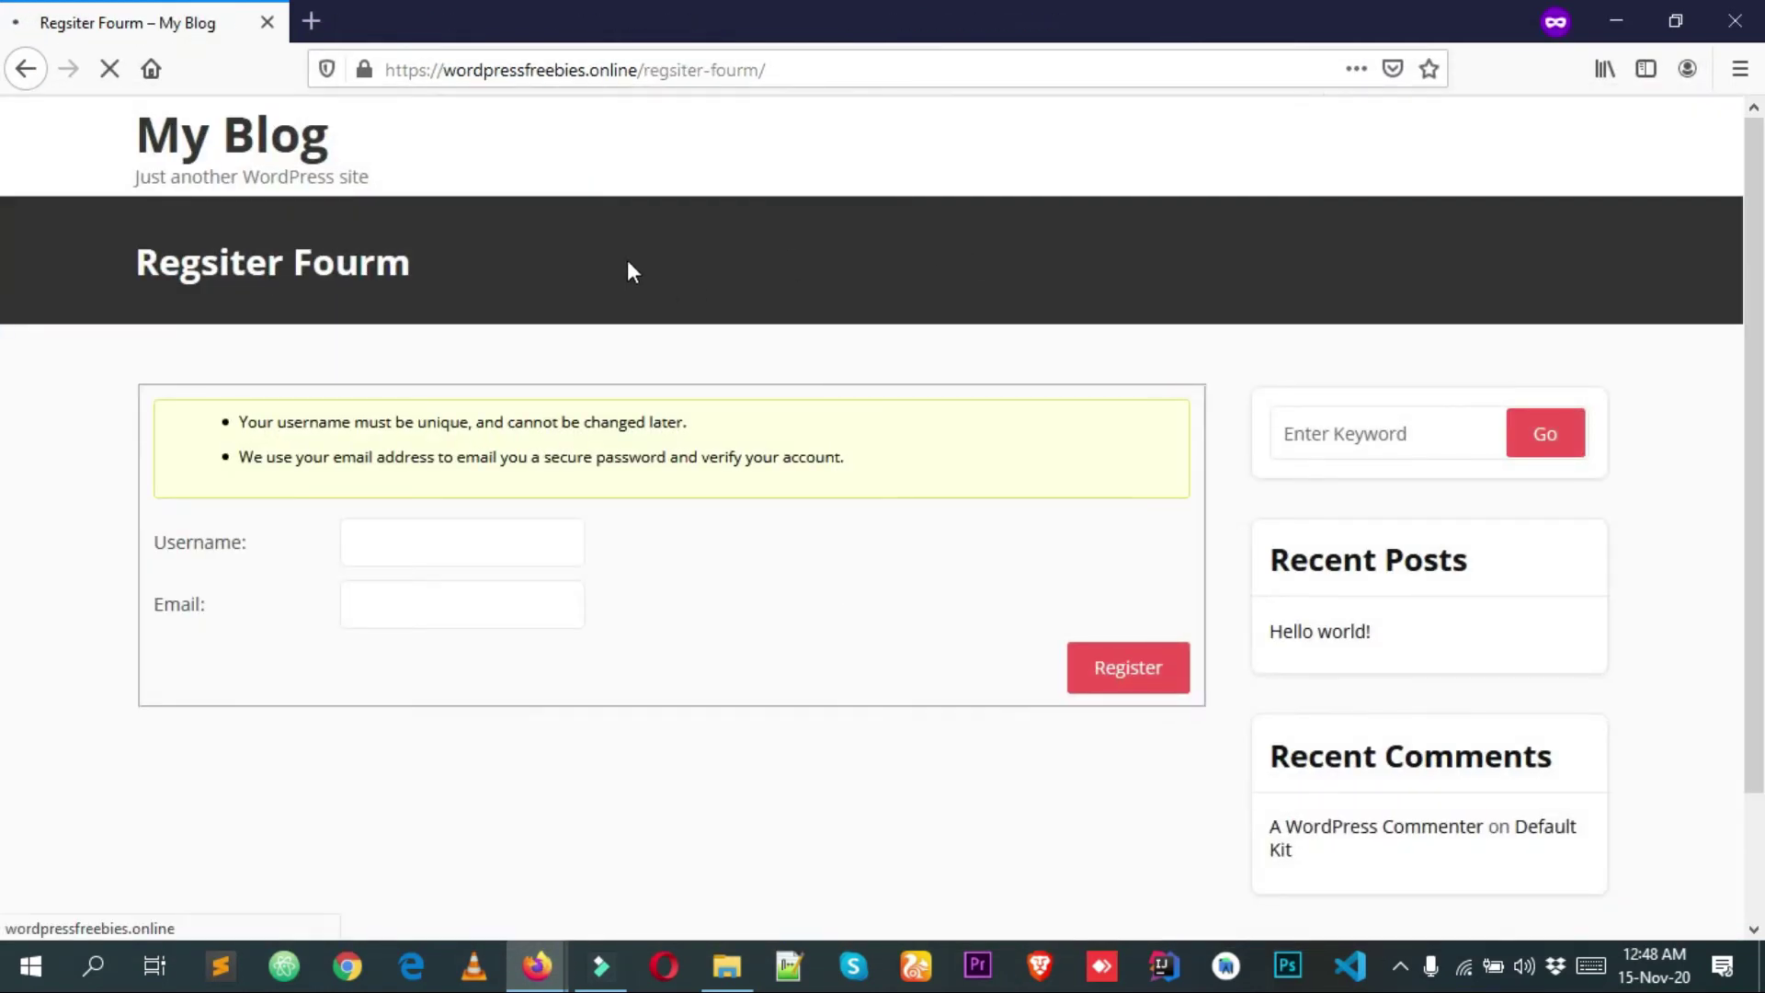
{"action": "left_click", "coordinate": [27, 70]}
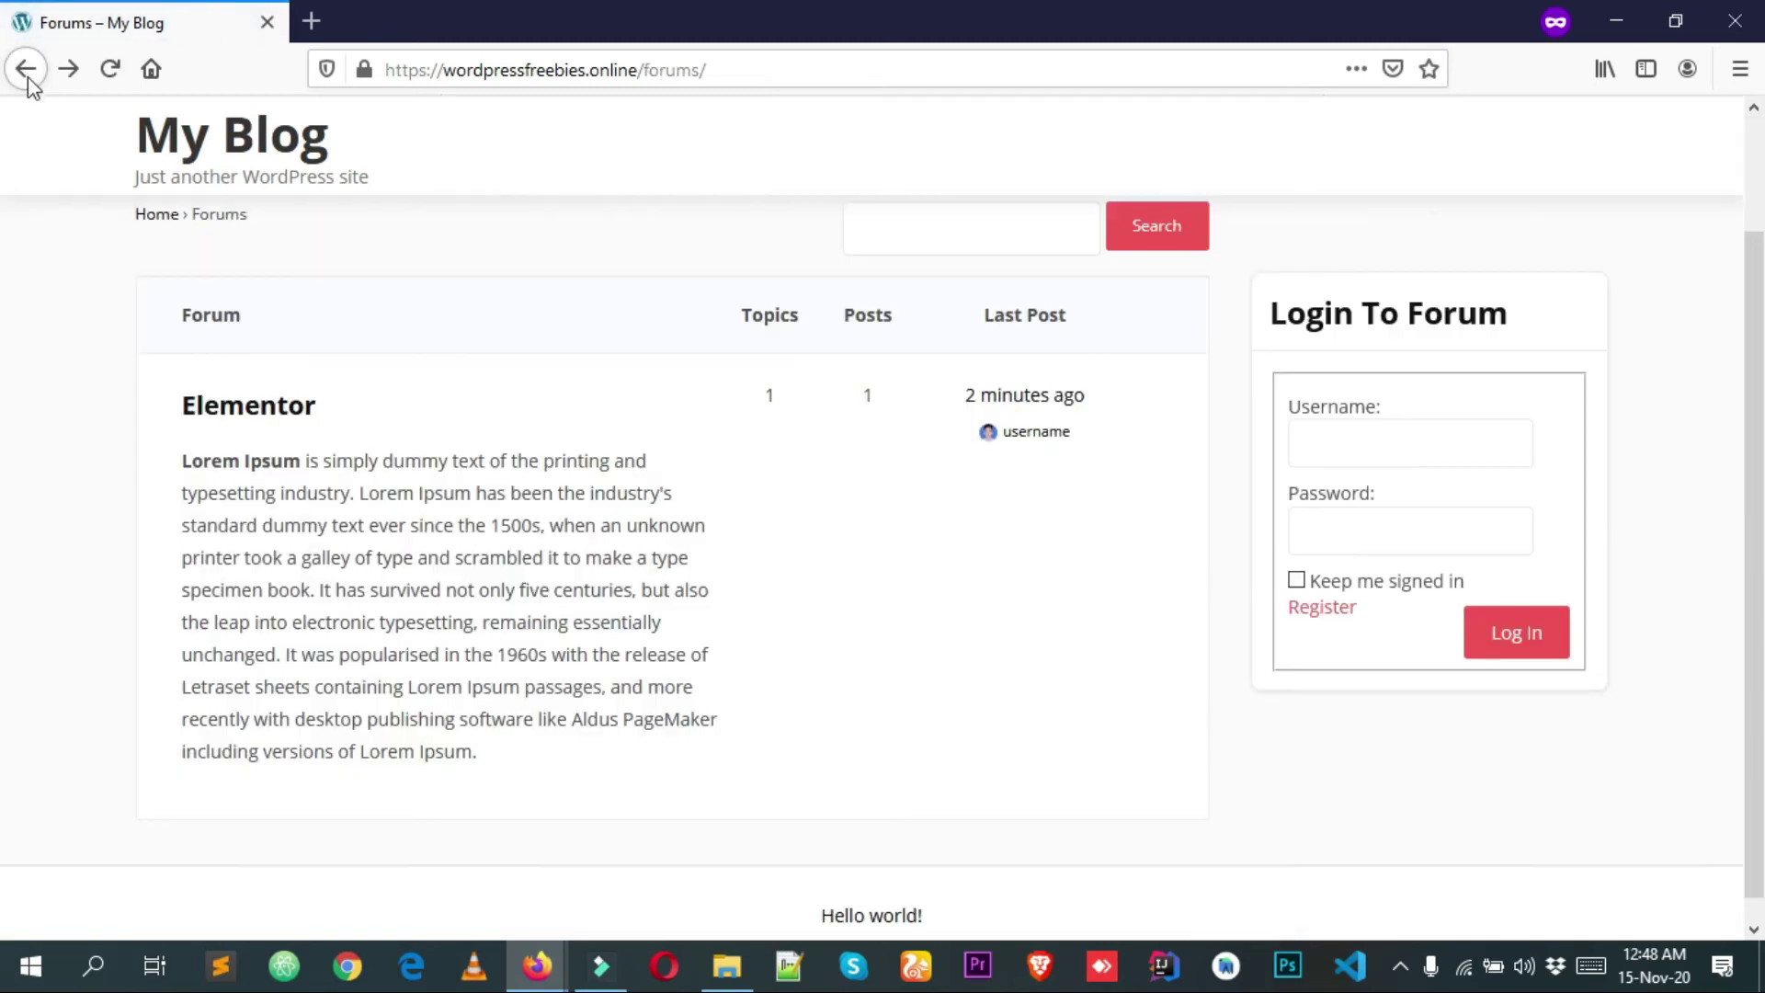
{"action": "right_click", "coordinate": [1364, 738]}
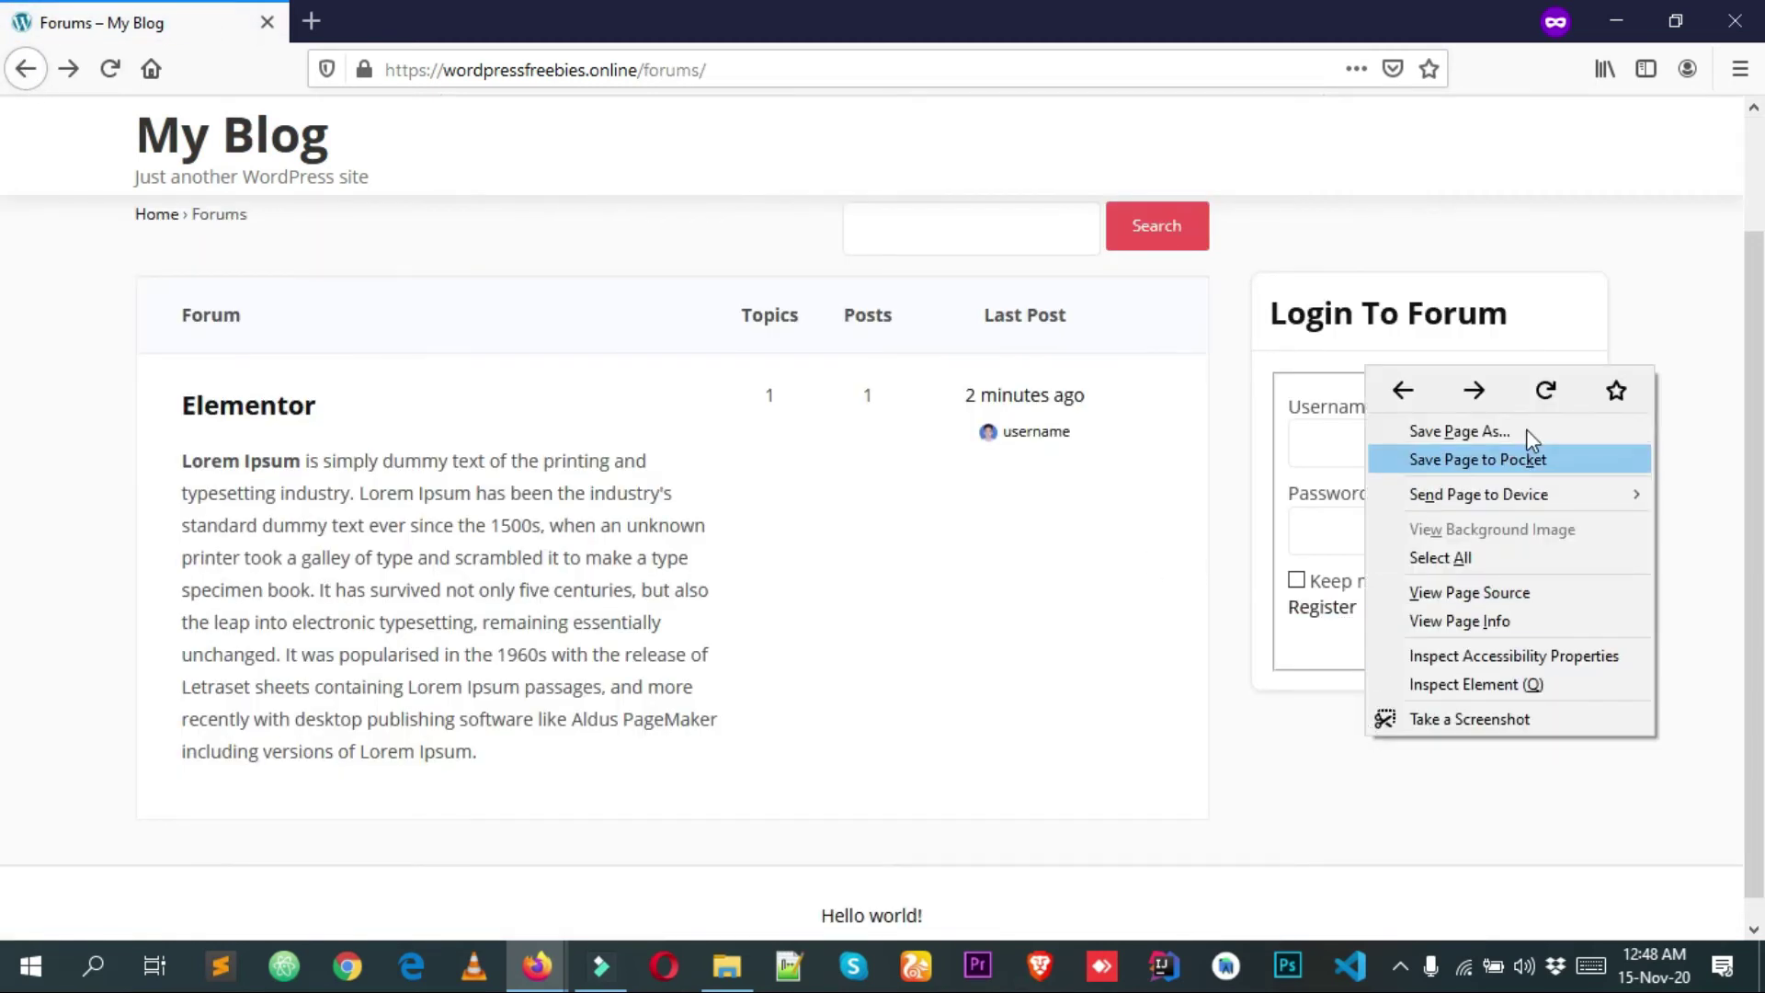
{"action": "left_click", "coordinate": [1546, 390]}
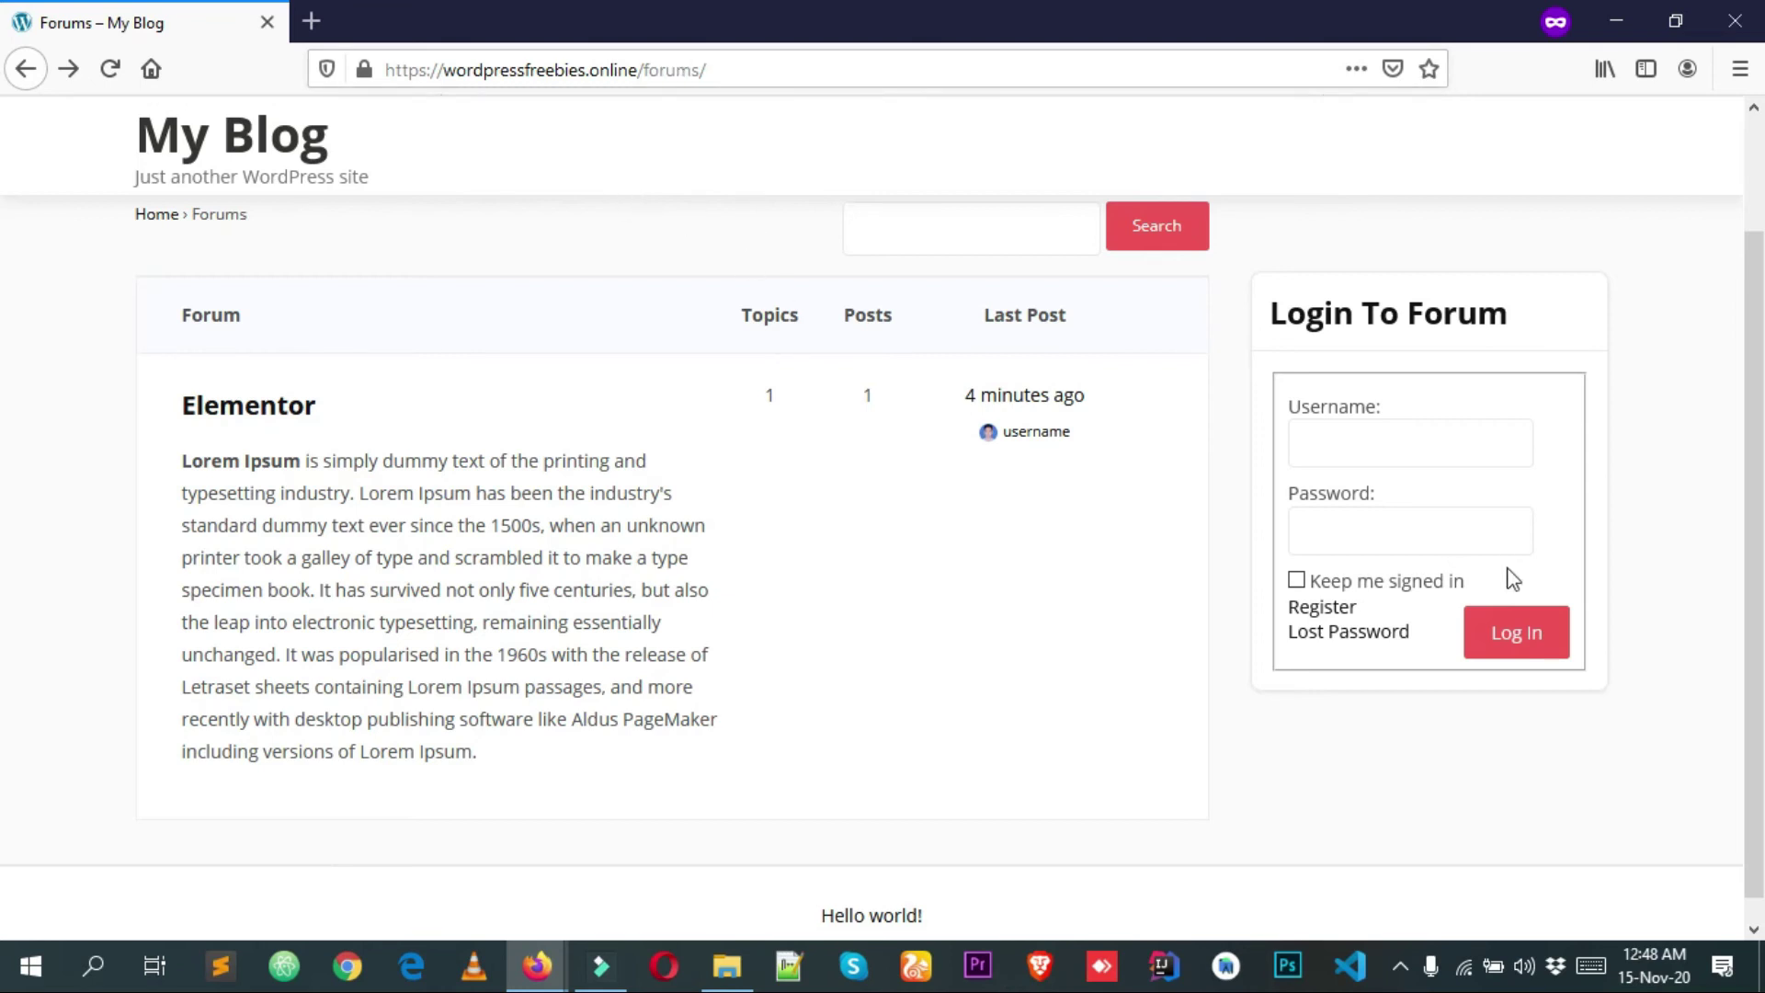
- Follow the Lost Password link in the Login To Forum widget and check the Username or Email field
{"action": "left_click", "coordinate": [1336, 644]}
{"action": "left_click", "coordinate": [1337, 636]}
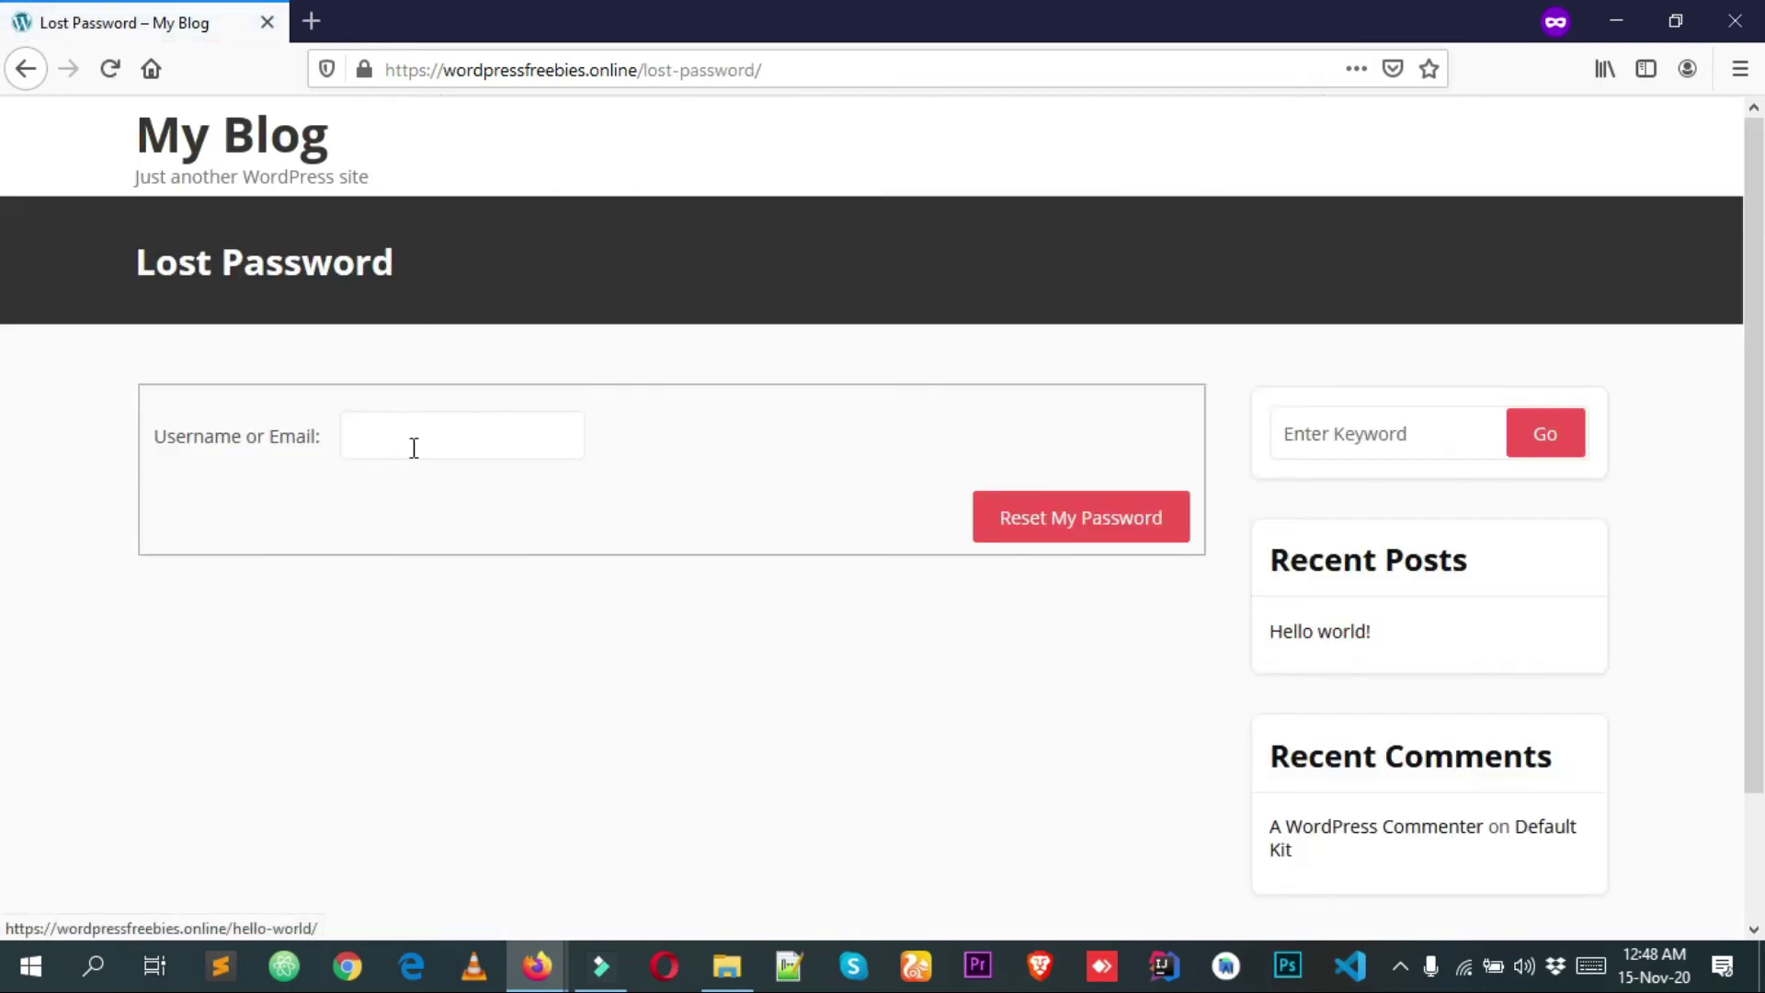
{"action": "left_click", "coordinate": [455, 441]}
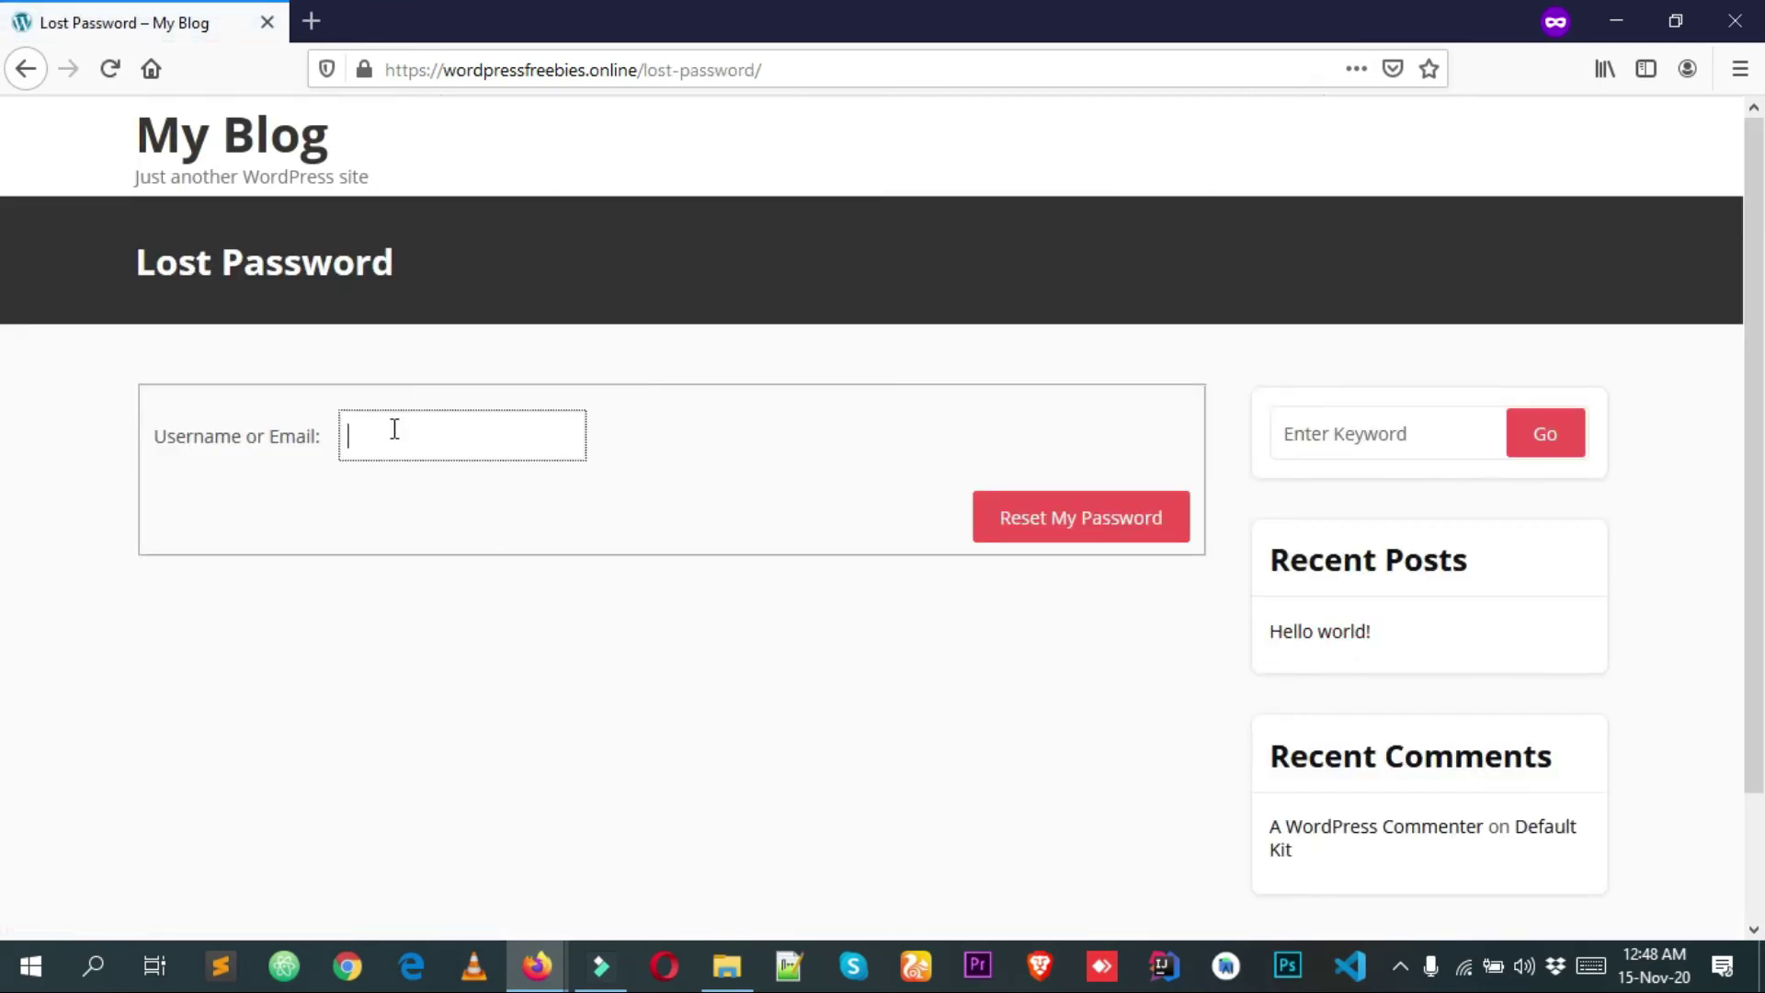
{"action": "left_click", "coordinate": [406, 507]}
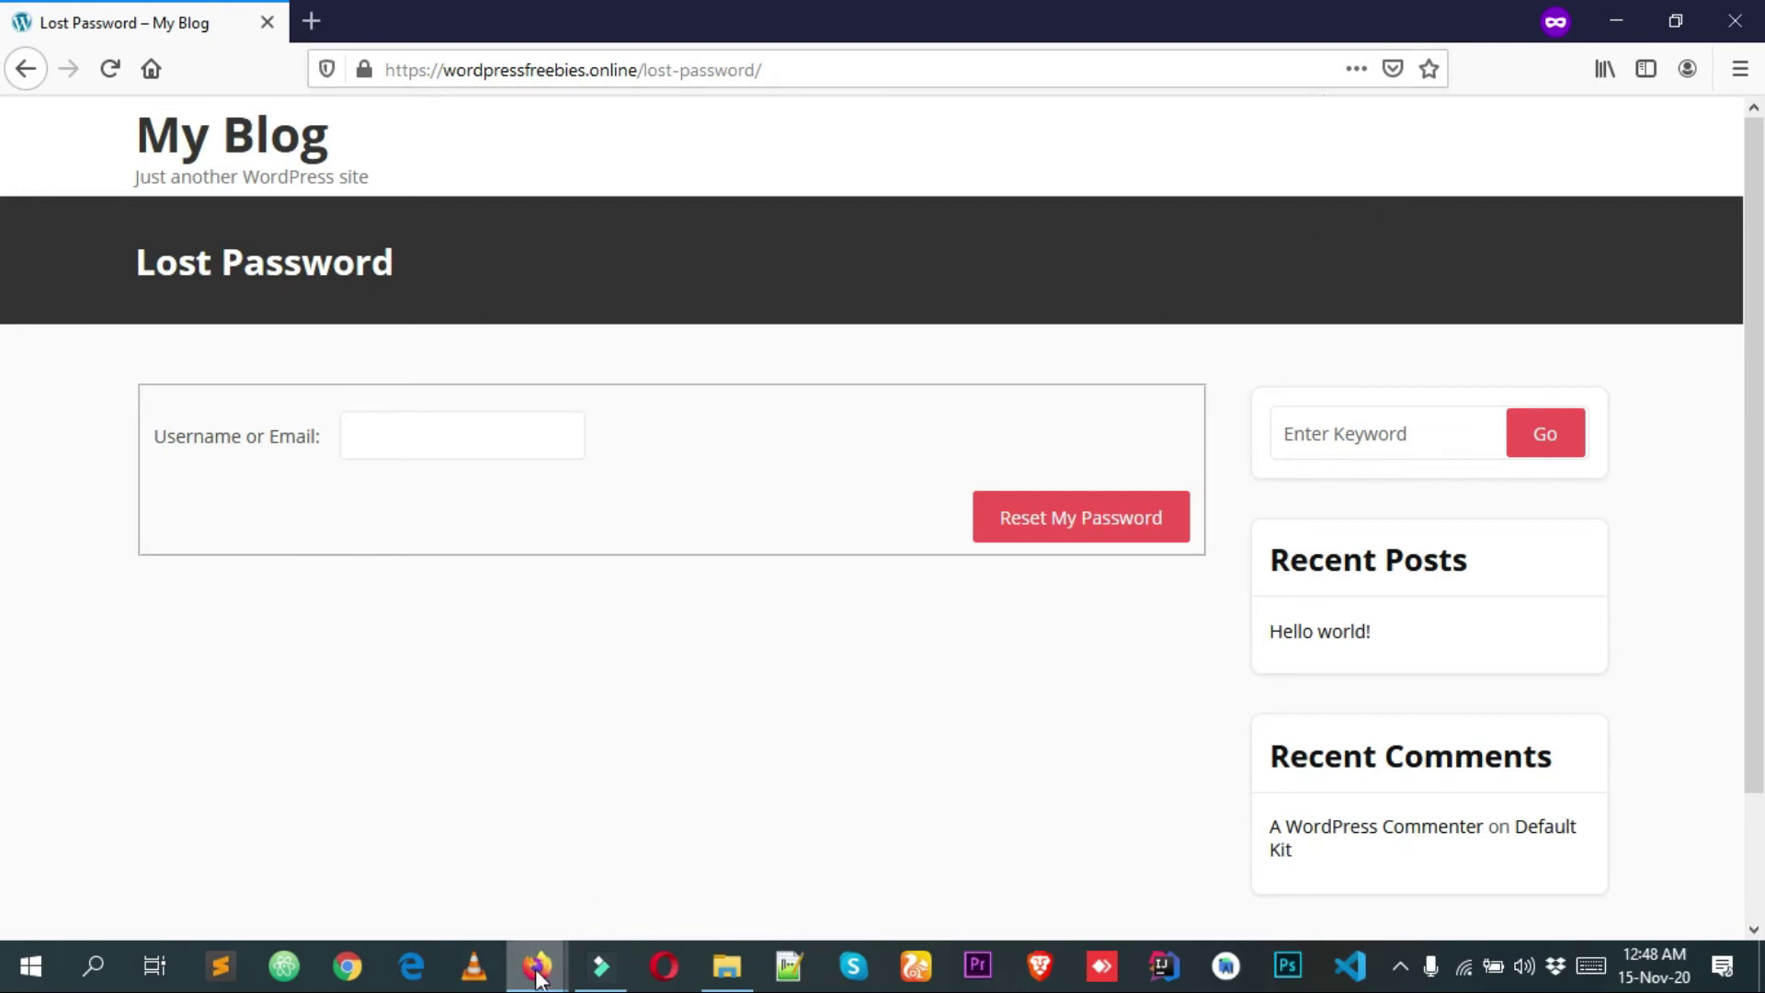
{"action": "mouse_move", "coordinate": [537, 965]}
{"action": "mouse_move", "coordinate": [436, 864]}
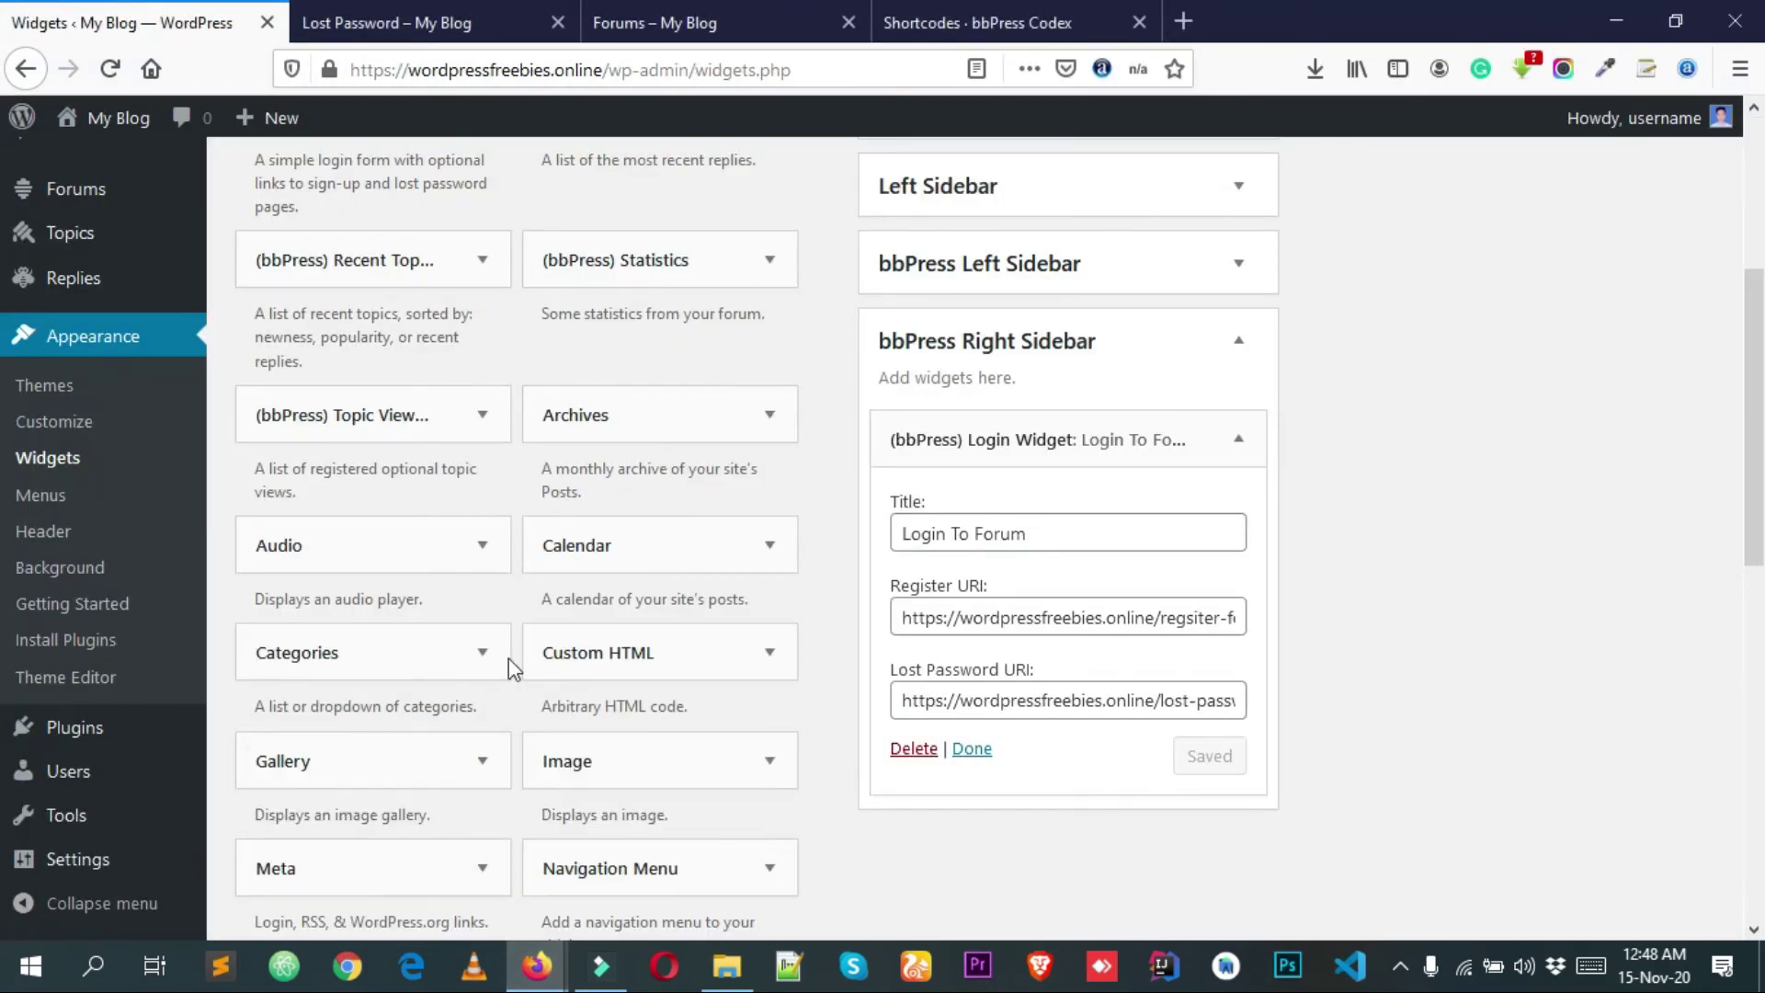
{"action": "left_click", "coordinate": [425, 22]}
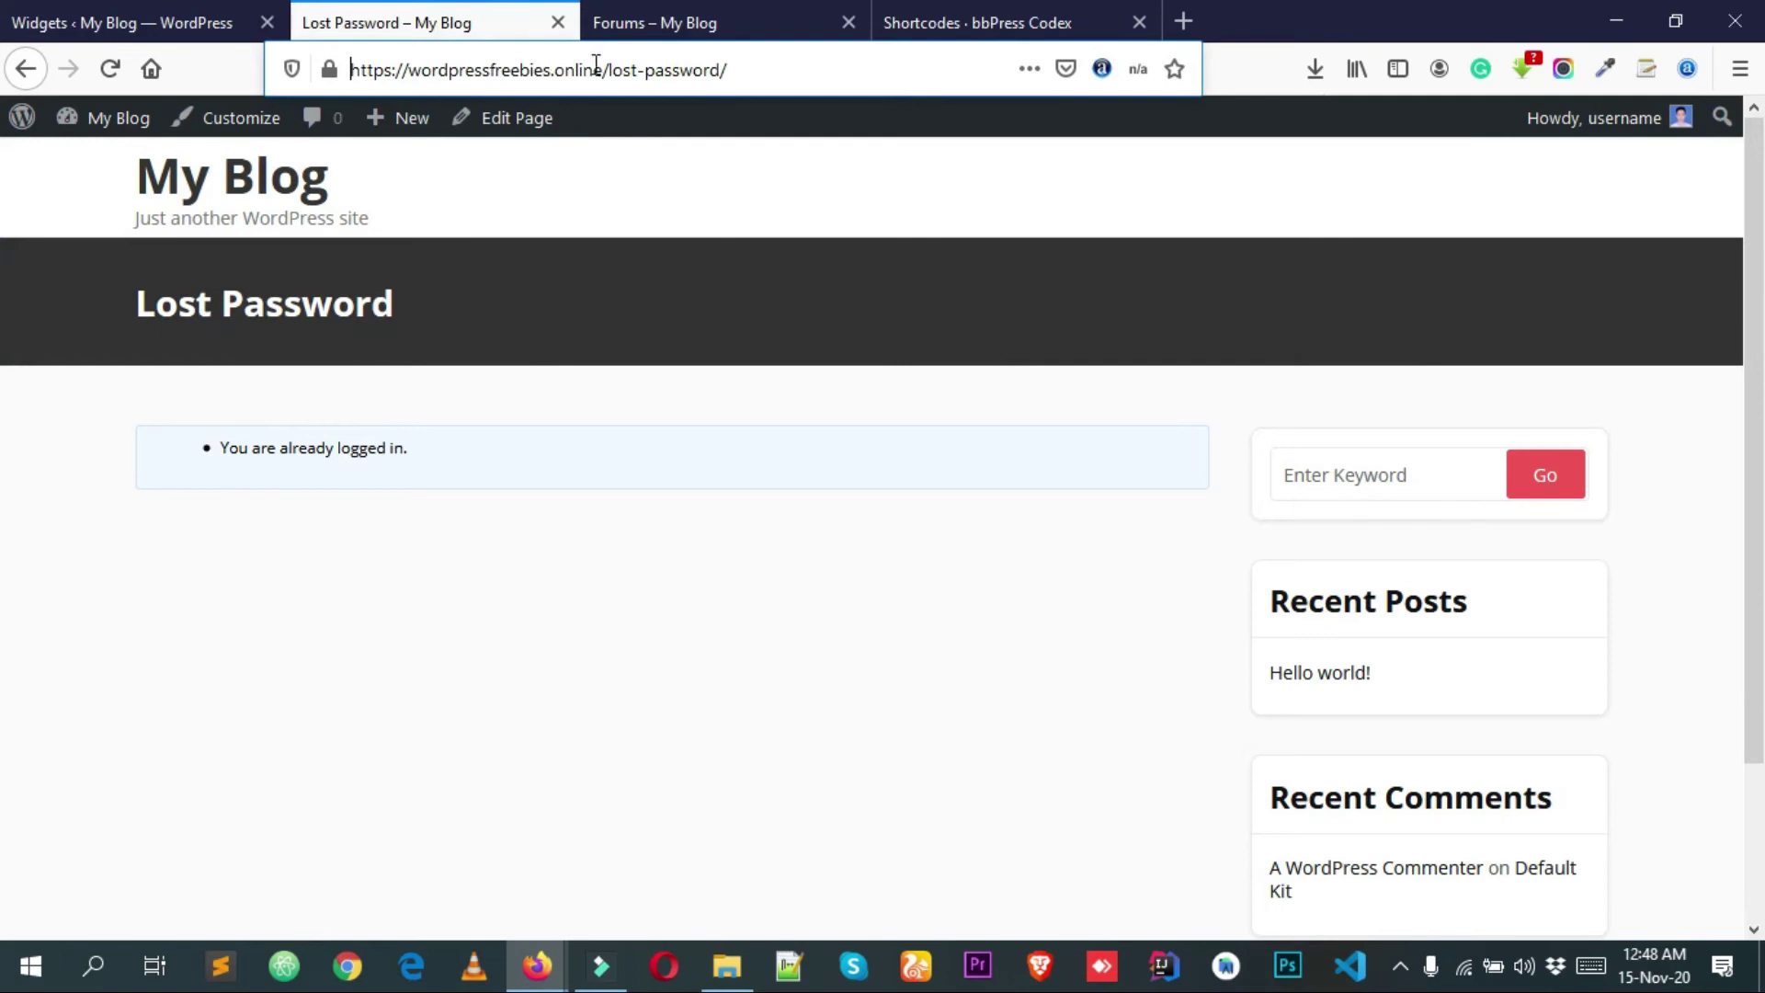
{"action": "mouse_move", "coordinate": [608, 71]}
{"action": "left_mouse_down"}
{"action": "mouse_move", "coordinate": [741, 69]}
{"action": "mouse_move", "coordinate": [610, 80]}
{"action": "left_mouse_up"}
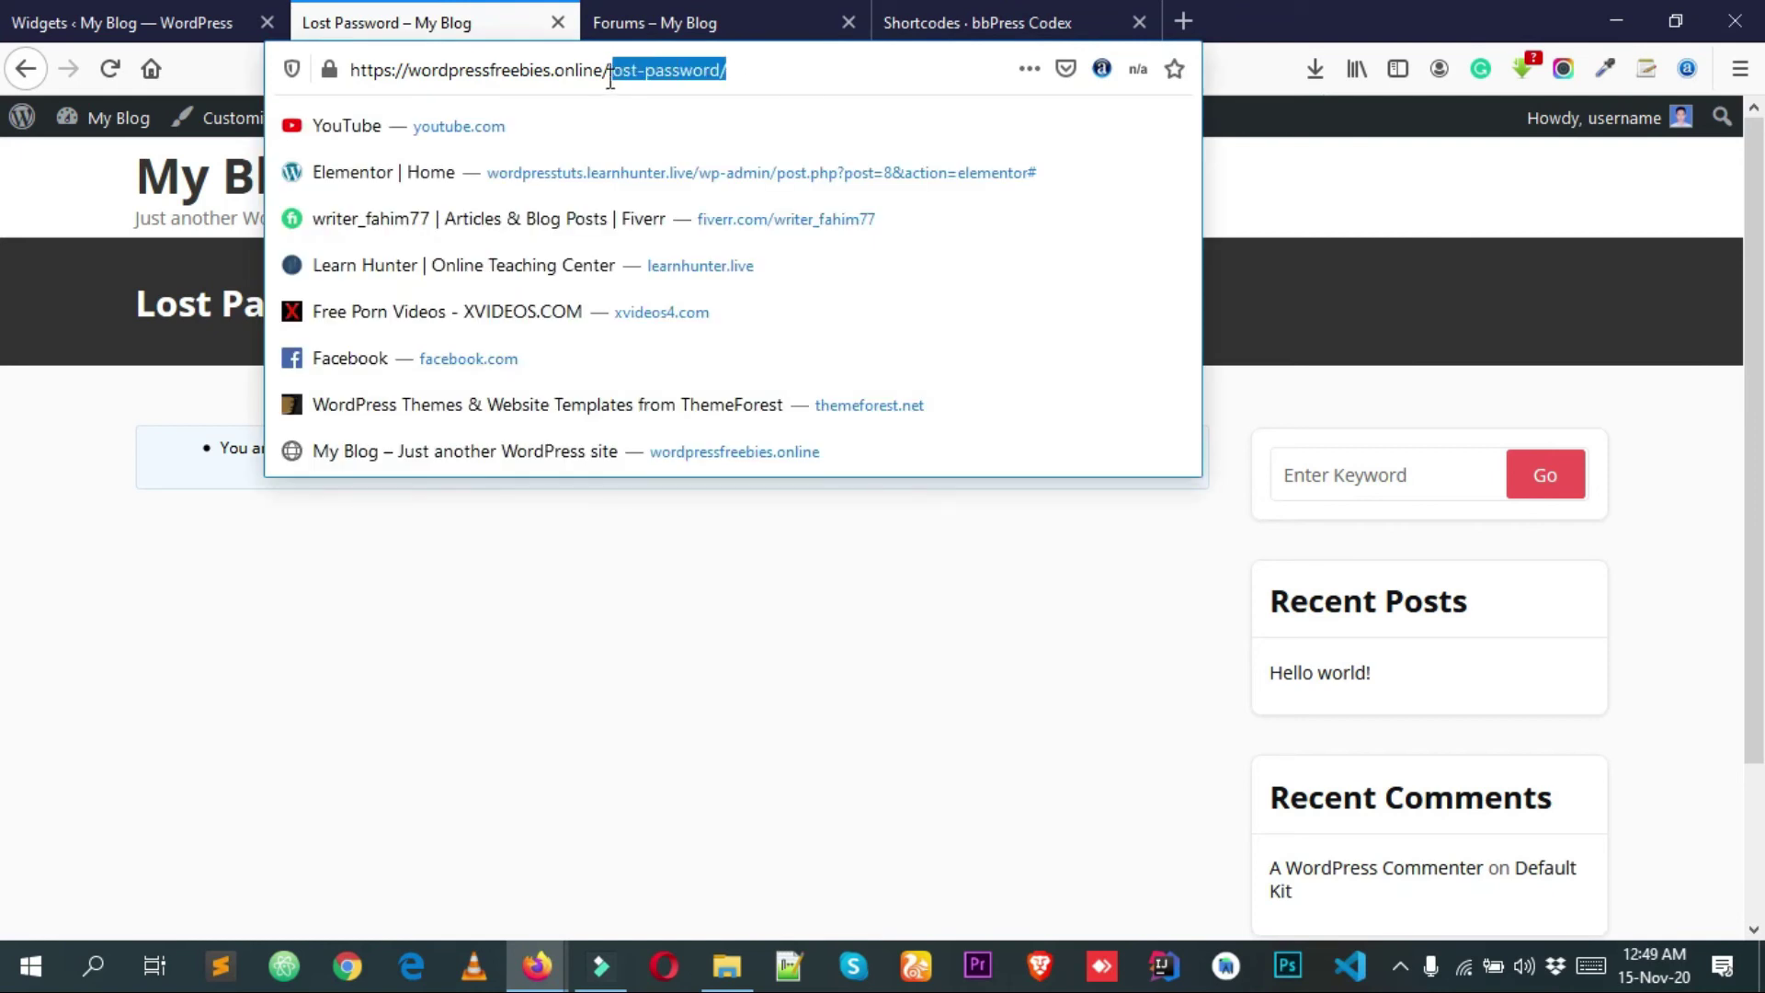
{"action": "type", "text": "fo"}
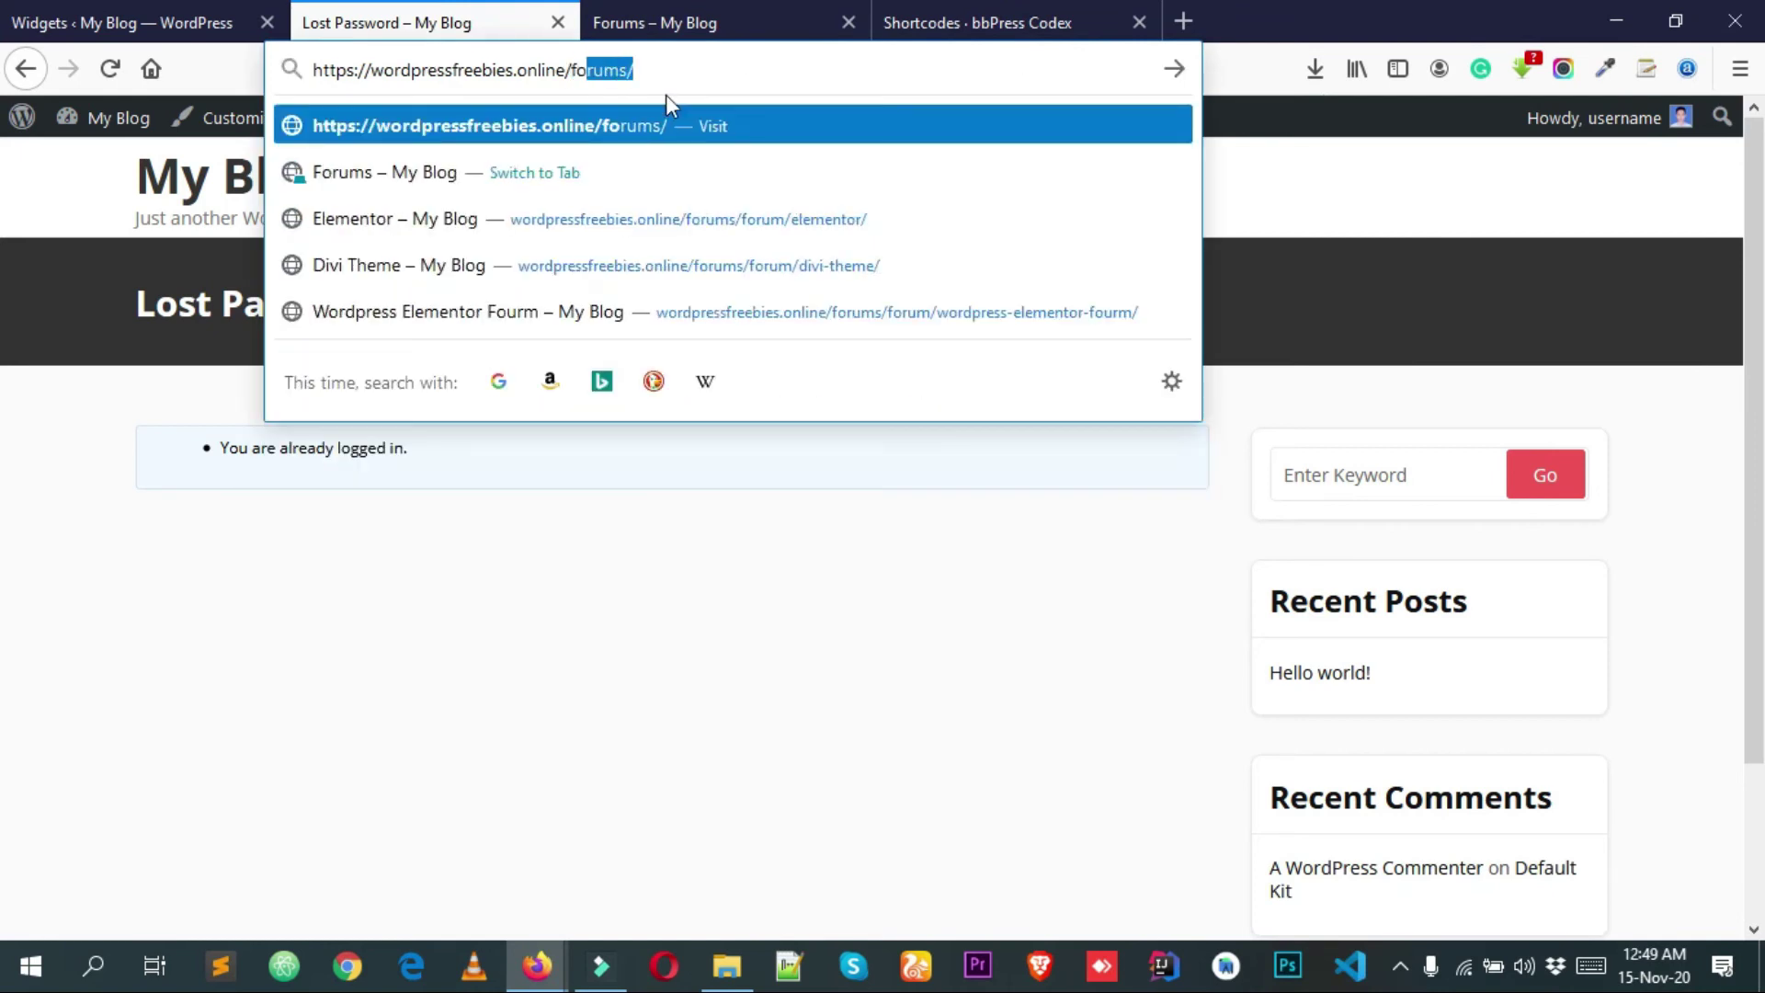
{"action": "key", "text": "BackSpace"}
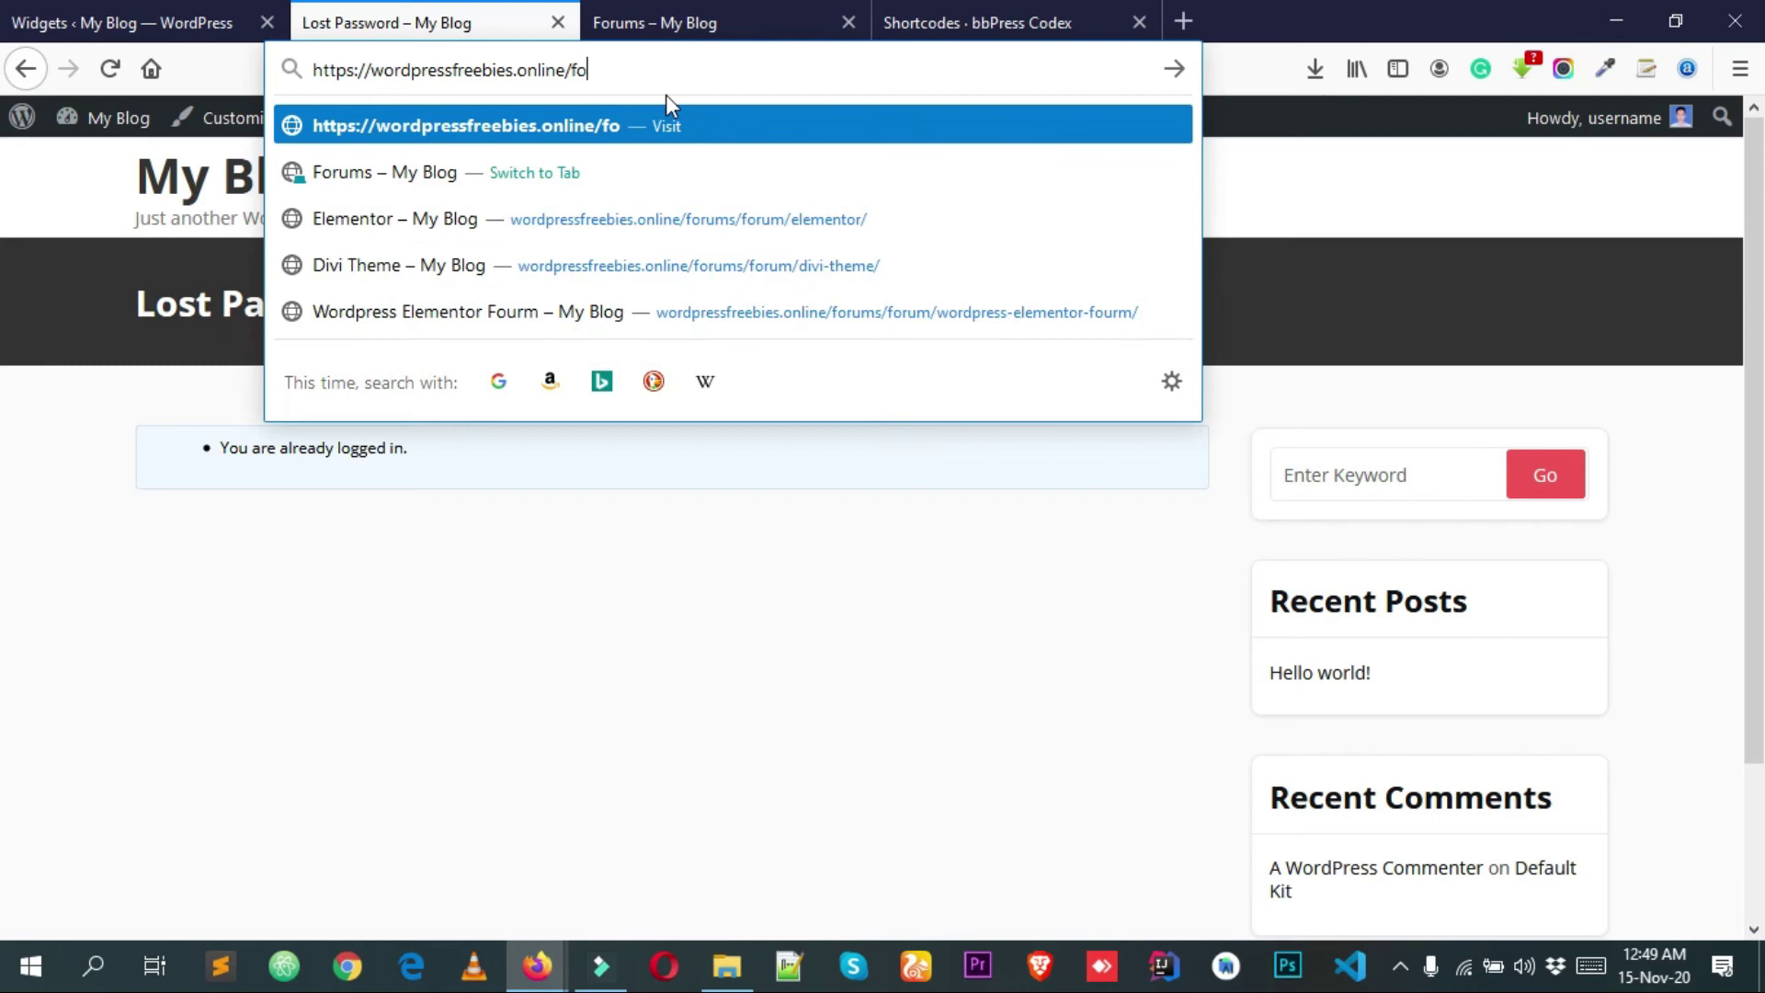
{"action": "type", "text": "rums/"}
{"action": "key", "text": "Return"}
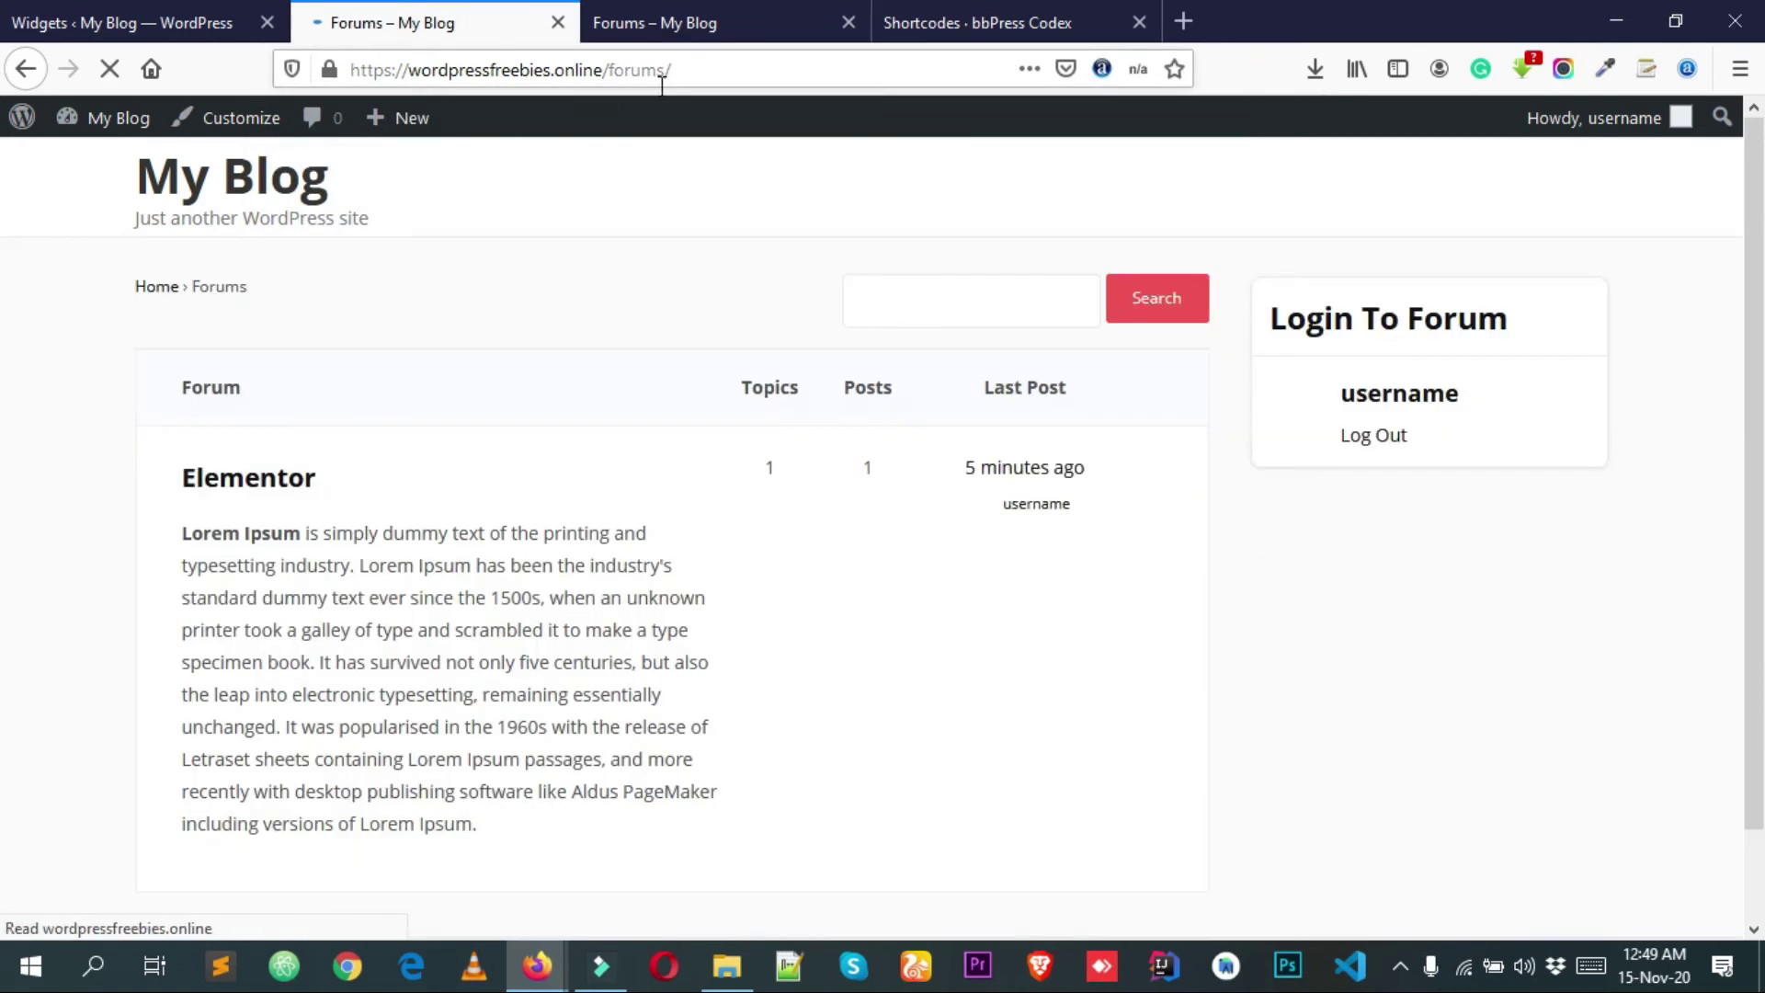
- Copy the full address of the live Forums page
{"action": "left_click", "coordinate": [725, 70]}
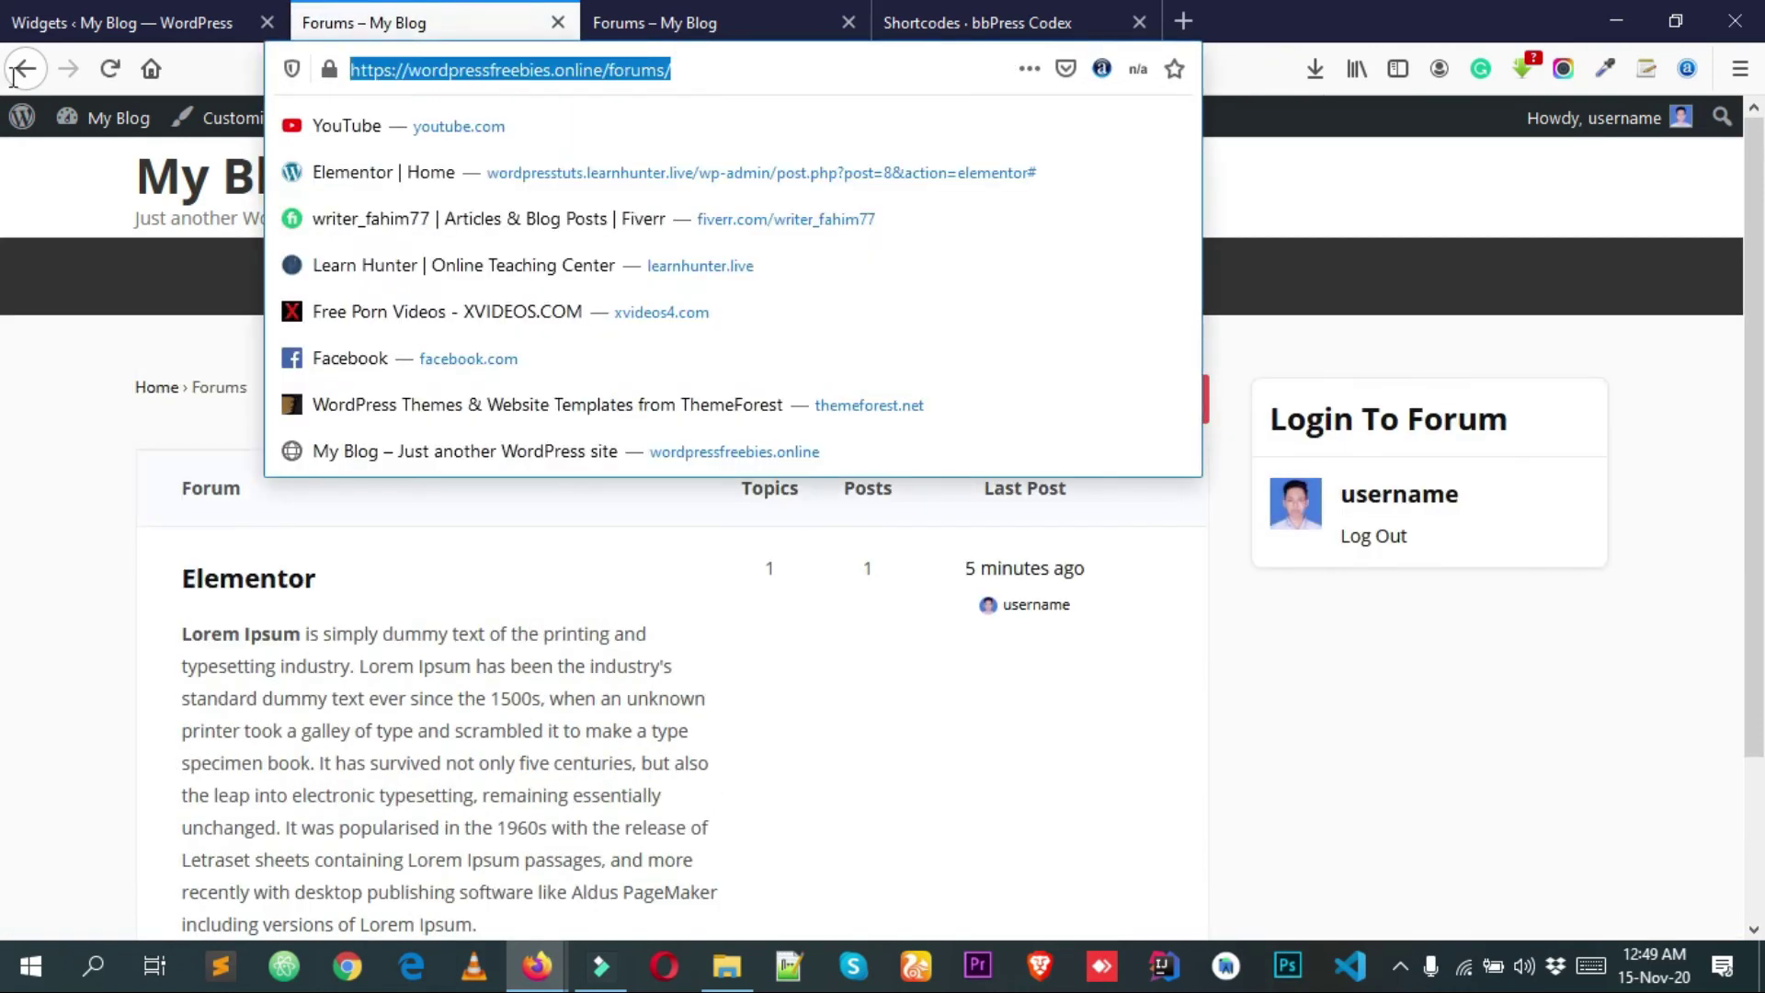
{"action": "left_click", "coordinate": [34, 370]}
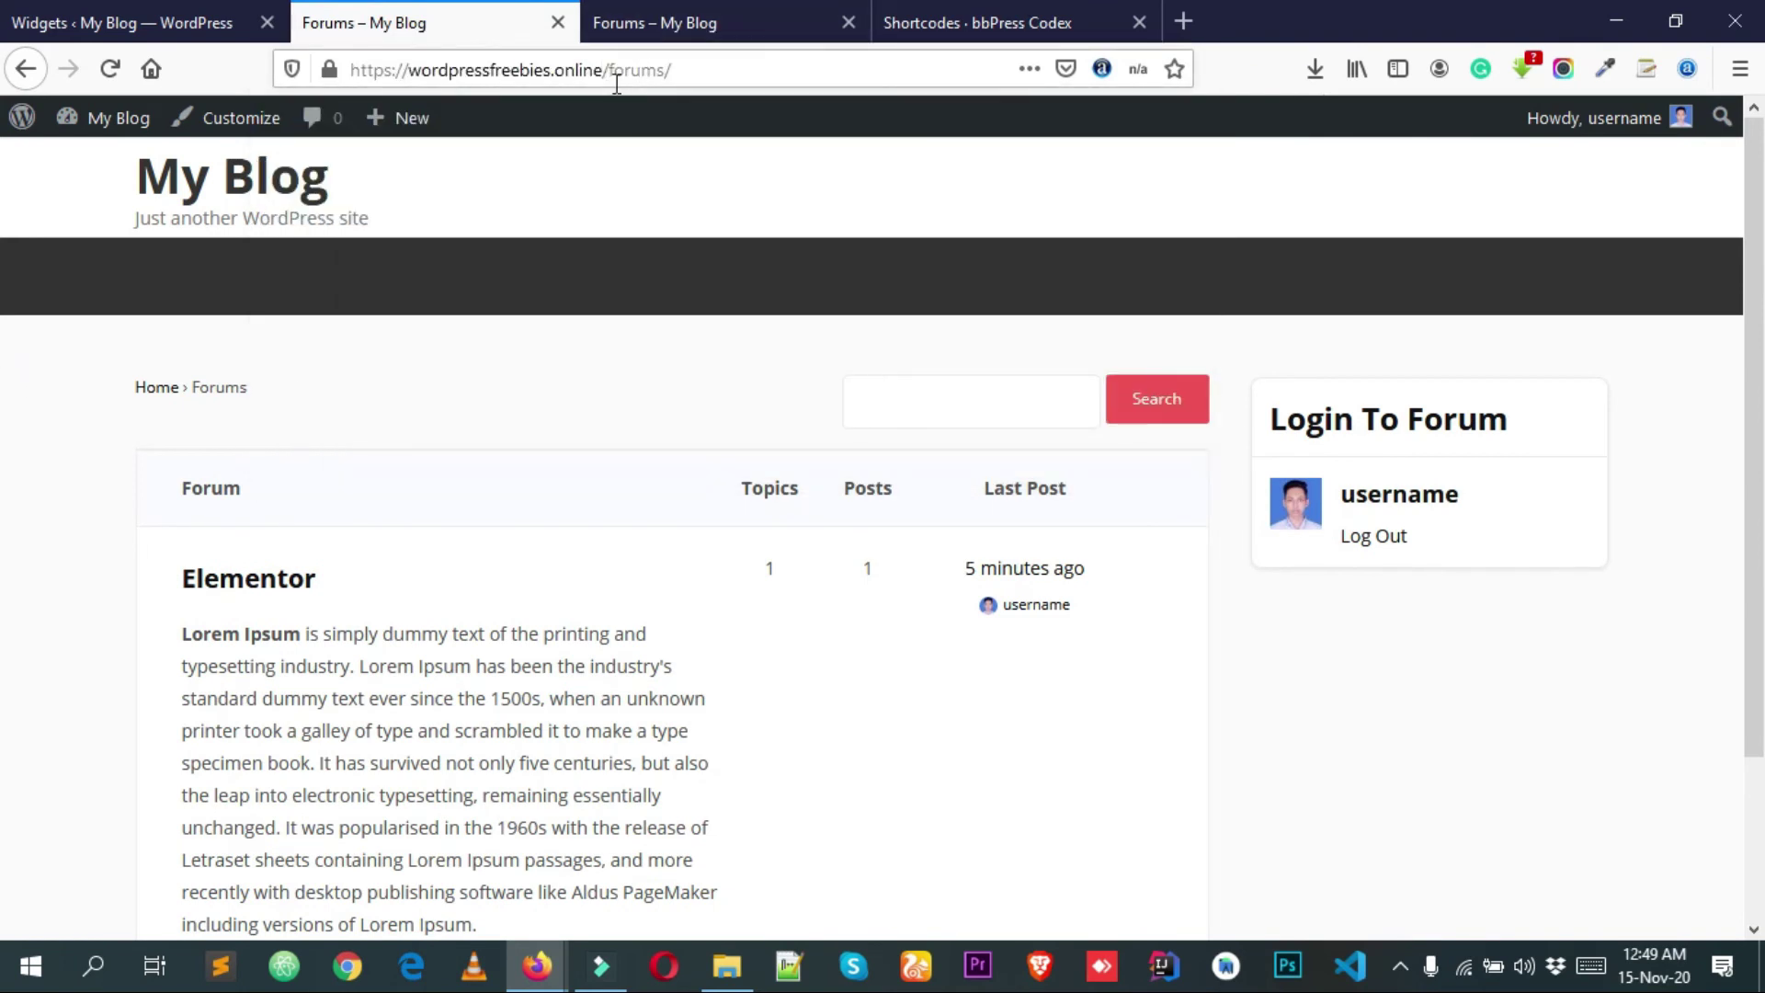
{"action": "left_click", "coordinate": [681, 64]}
- Go back to the WordPress admin and create a new navigation menu named Primary Menu
{"action": "key", "text": "ctrl+Page_Up"}
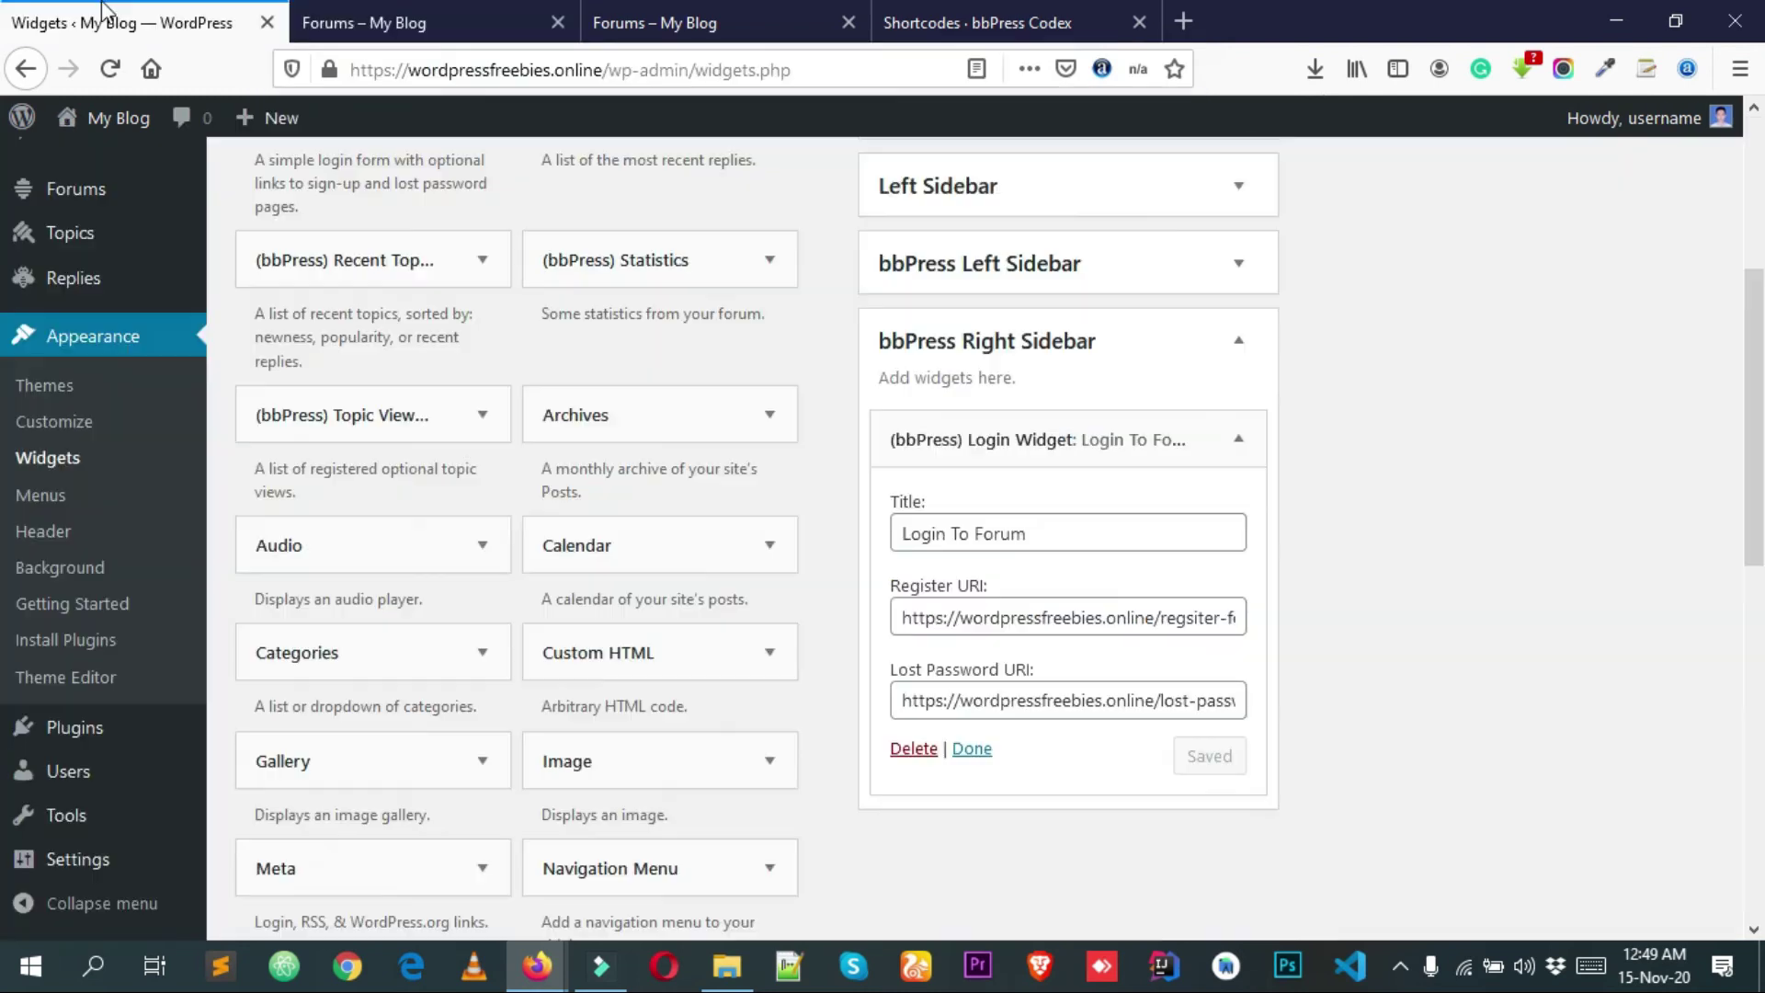
{"action": "scroll", "coordinate": [90, 740], "scroll_direction": "down", "scroll_amount": 1}
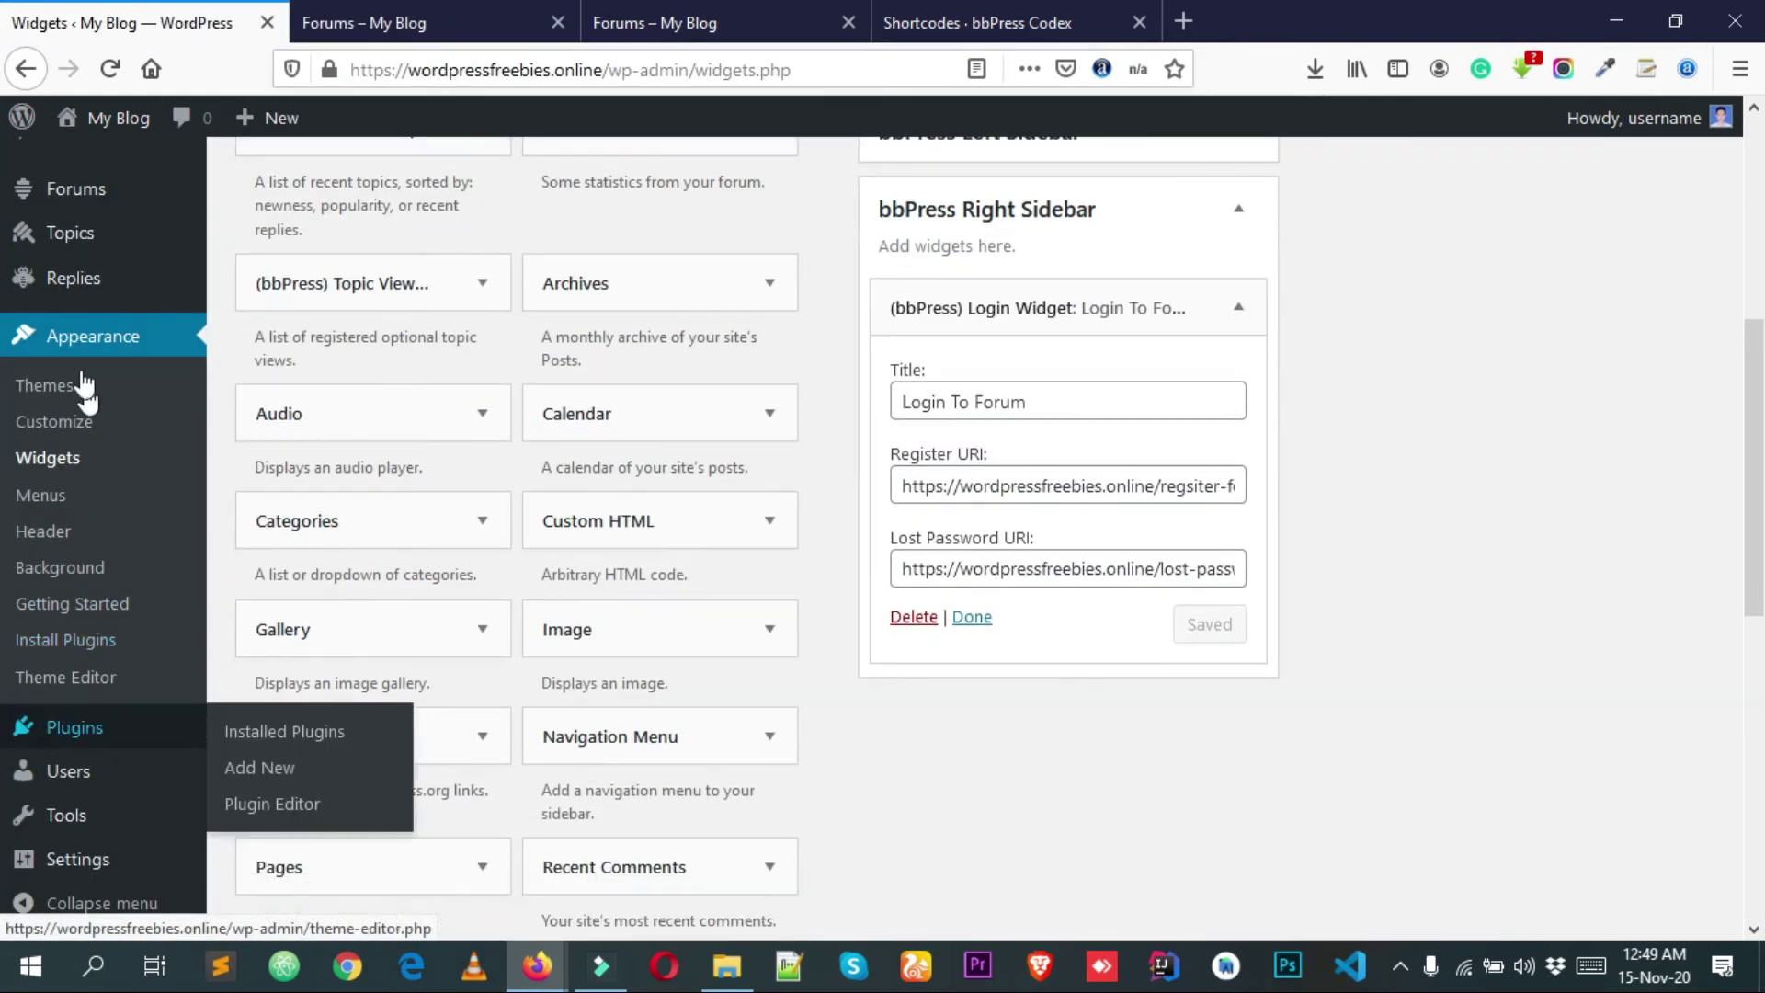
{"action": "left_click", "coordinate": [50, 494]}
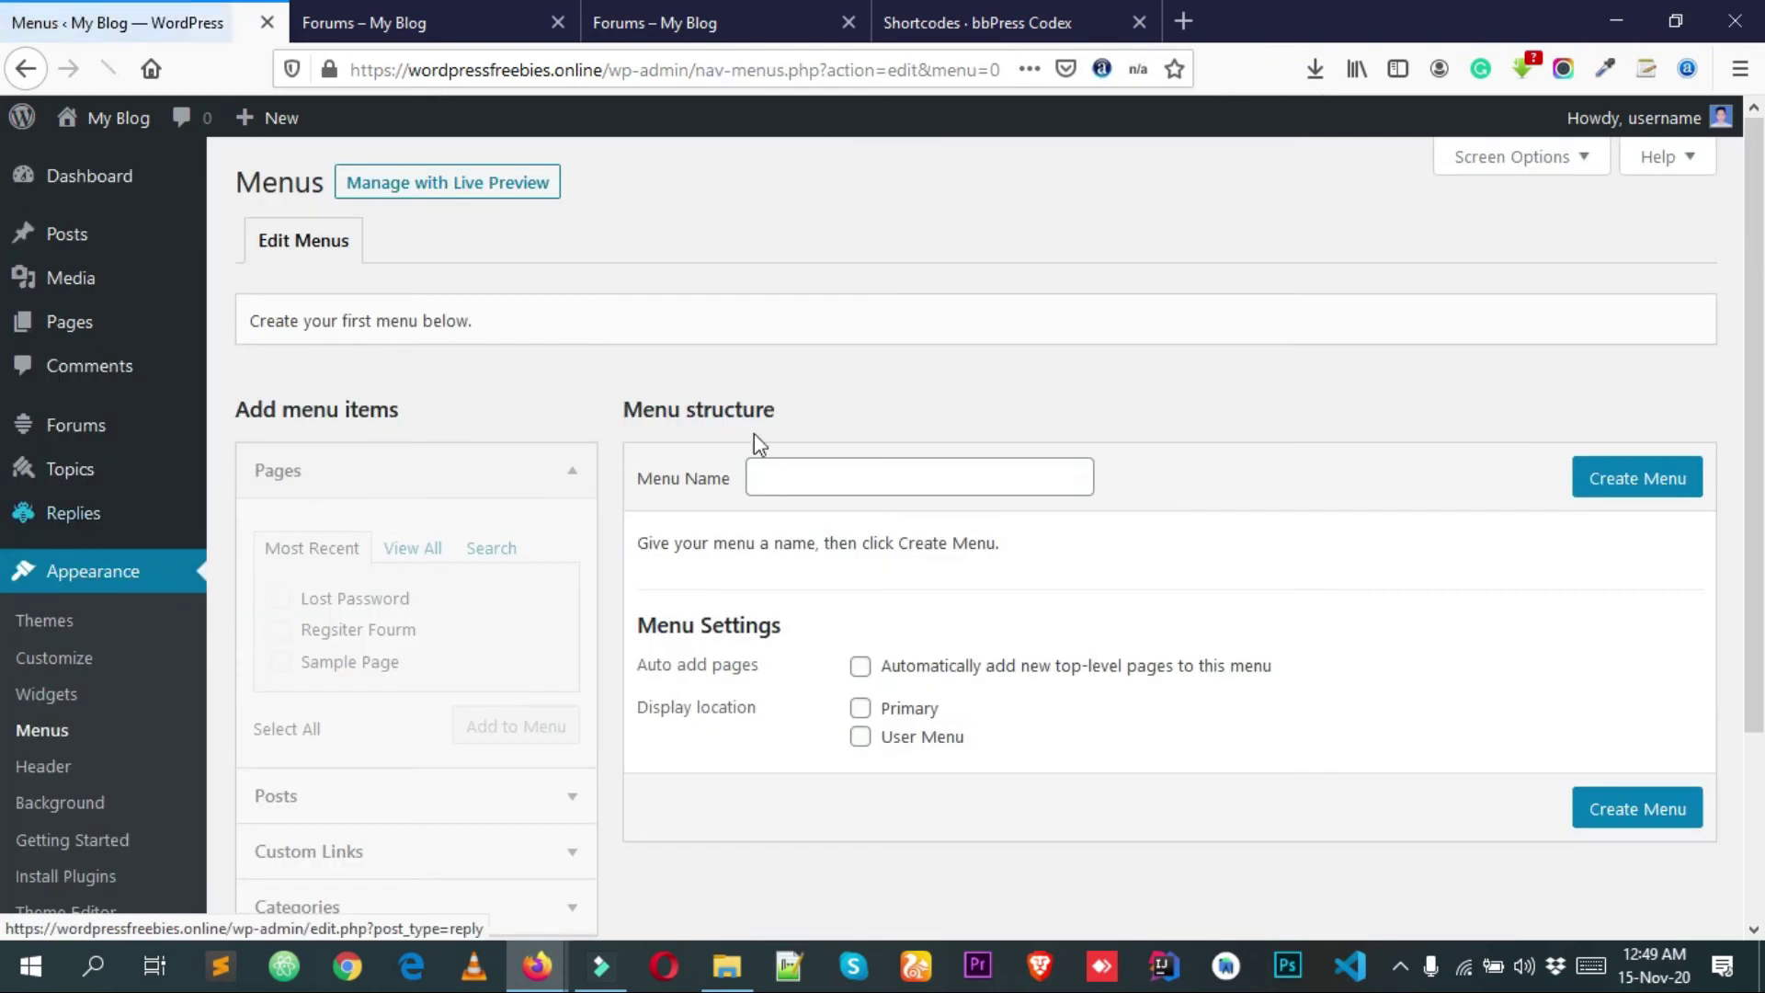
{"action": "left_click", "coordinate": [820, 479]}
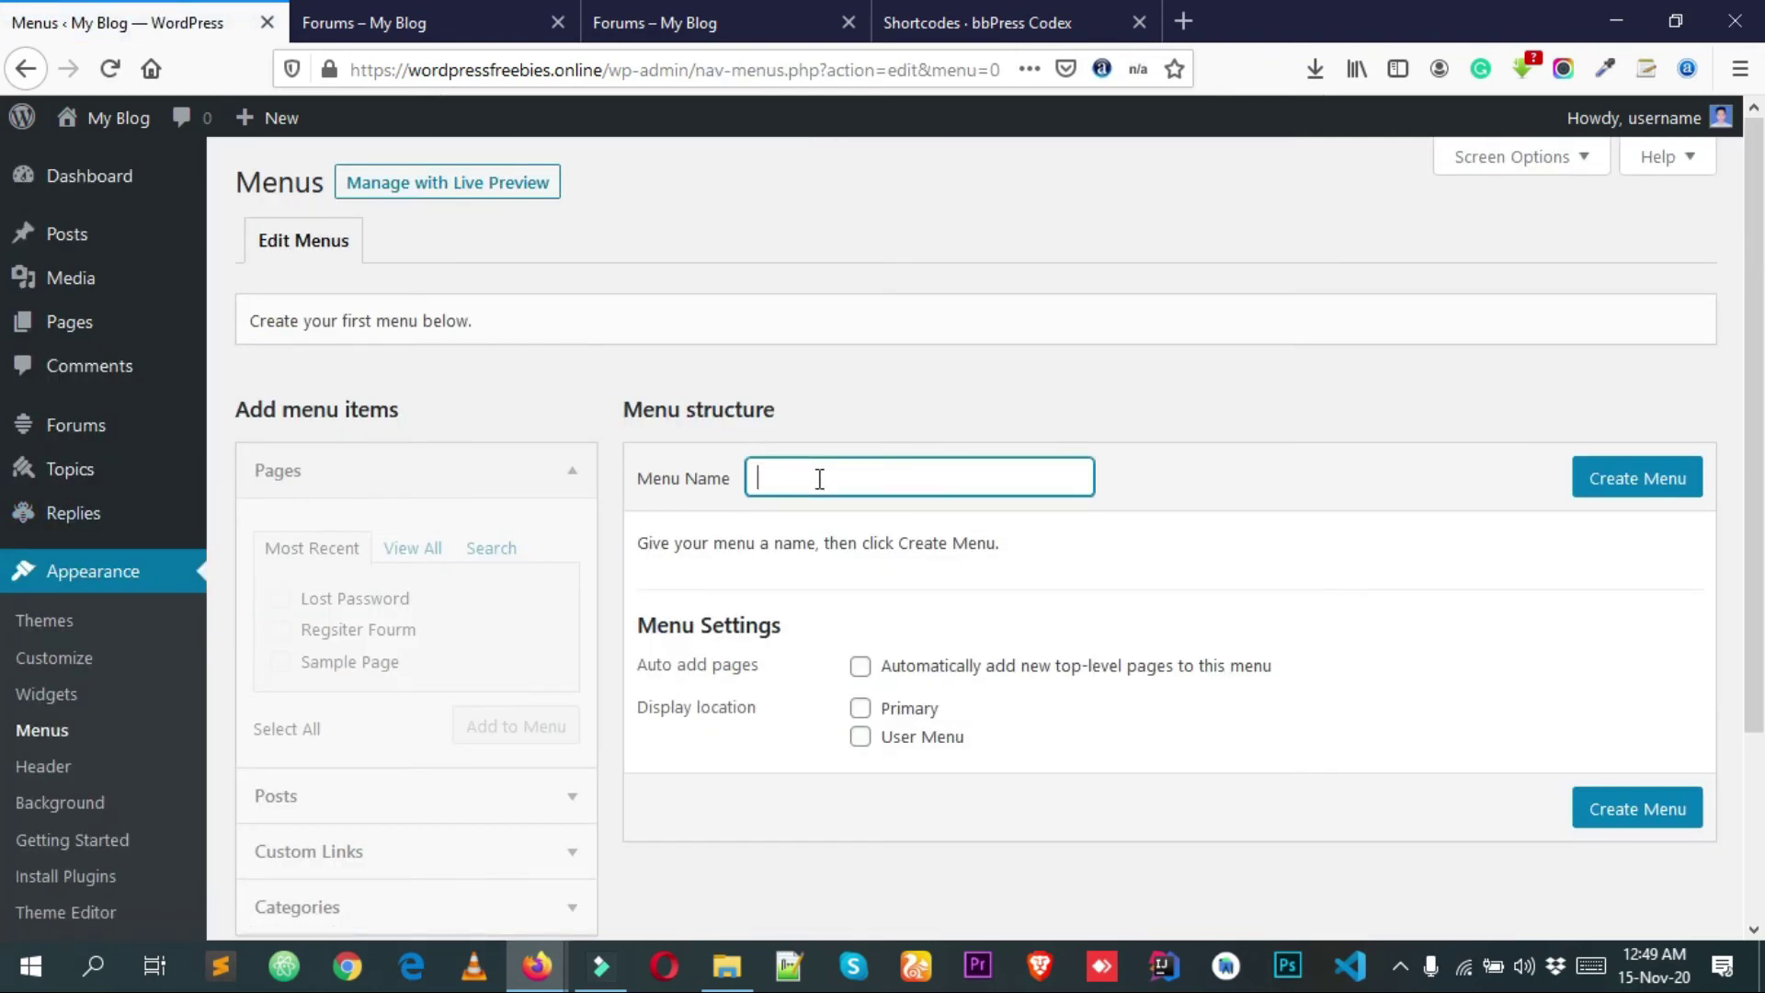
{"action": "type", "text": "P"}
{"action": "left_click", "coordinate": [845, 514]}
{"action": "left_click", "coordinate": [1601, 494]}
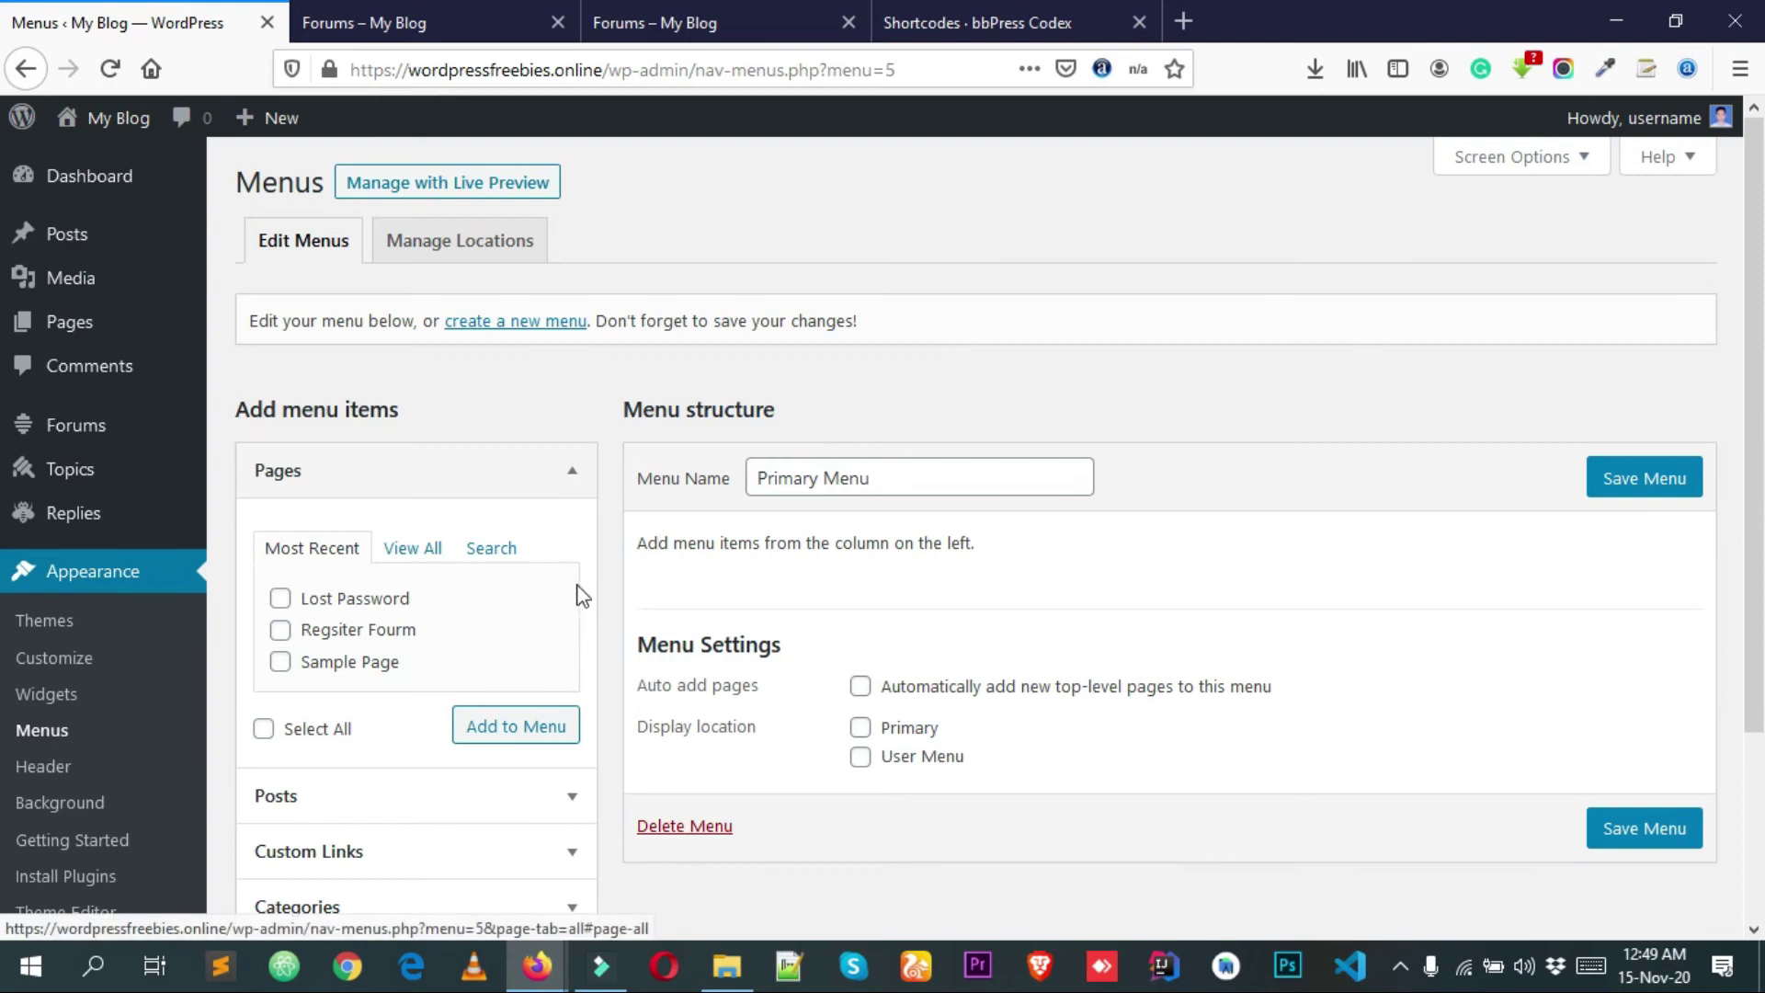
{"action": "left_click", "coordinate": [421, 552]}
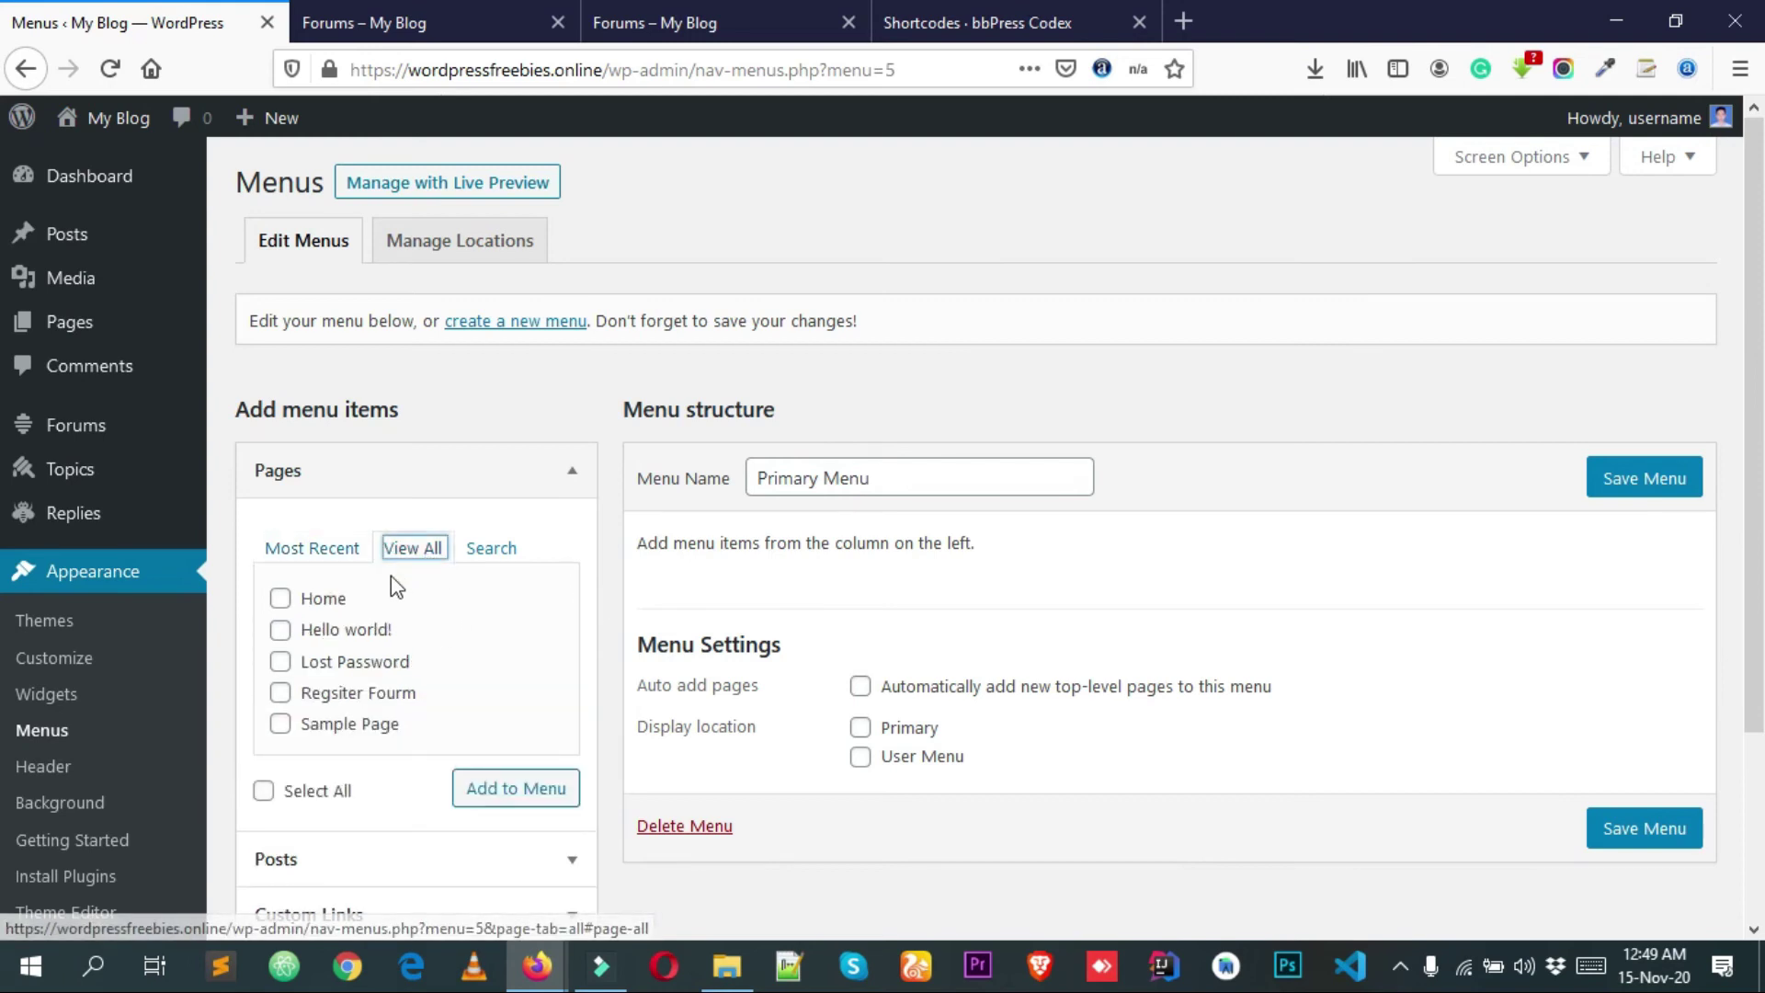
{"action": "left_click", "coordinate": [598, 601]}
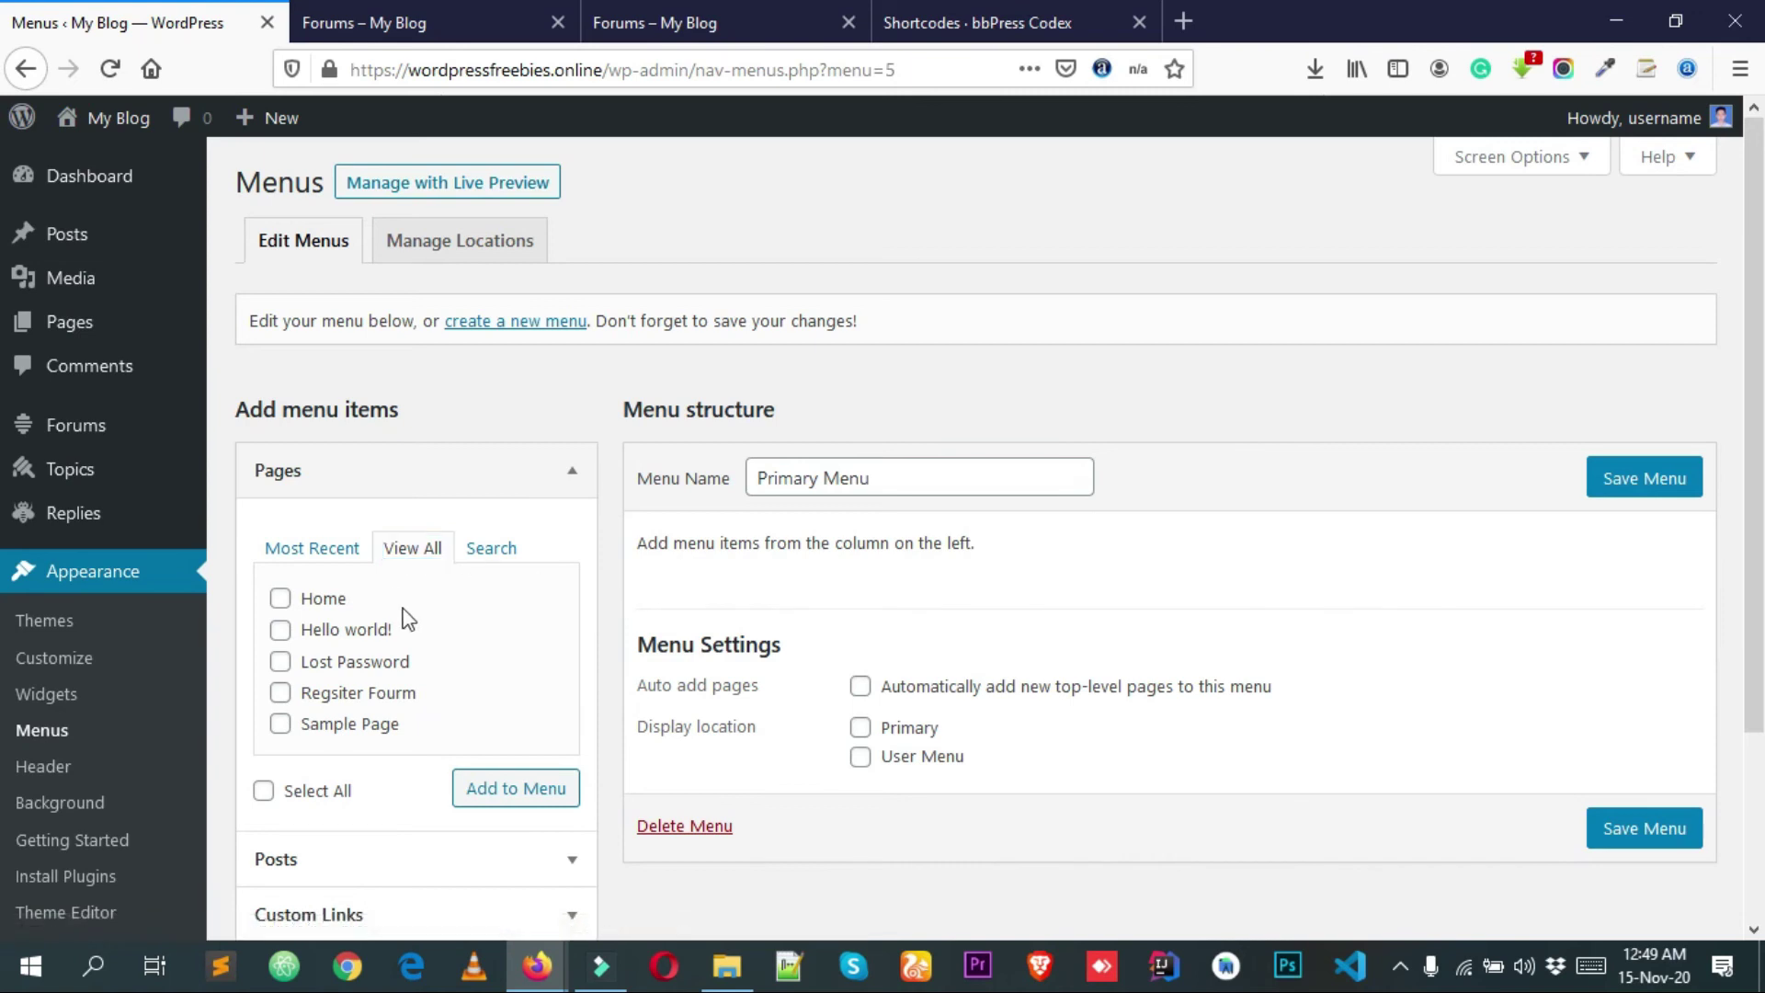
{"action": "scroll", "coordinate": [350, 621], "scroll_direction": "down", "scroll_amount": 2}
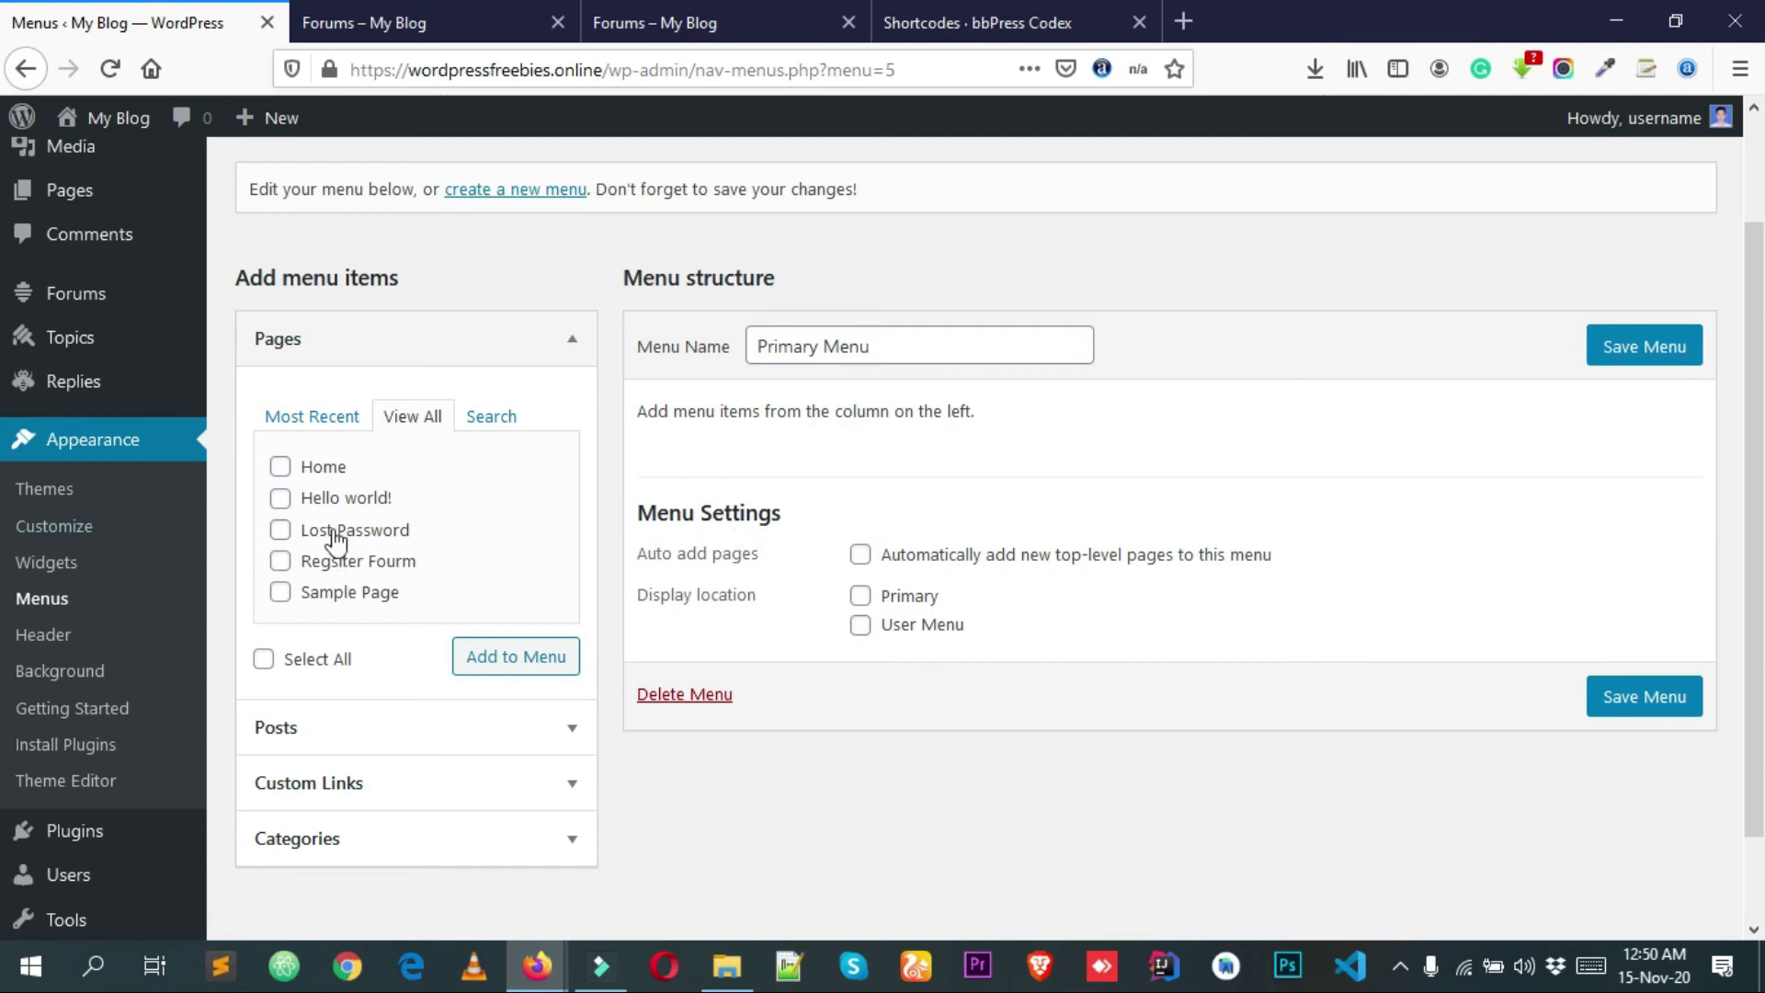
{"action": "scroll", "coordinate": [773, 450], "scroll_direction": "up", "scroll_amount": 2}
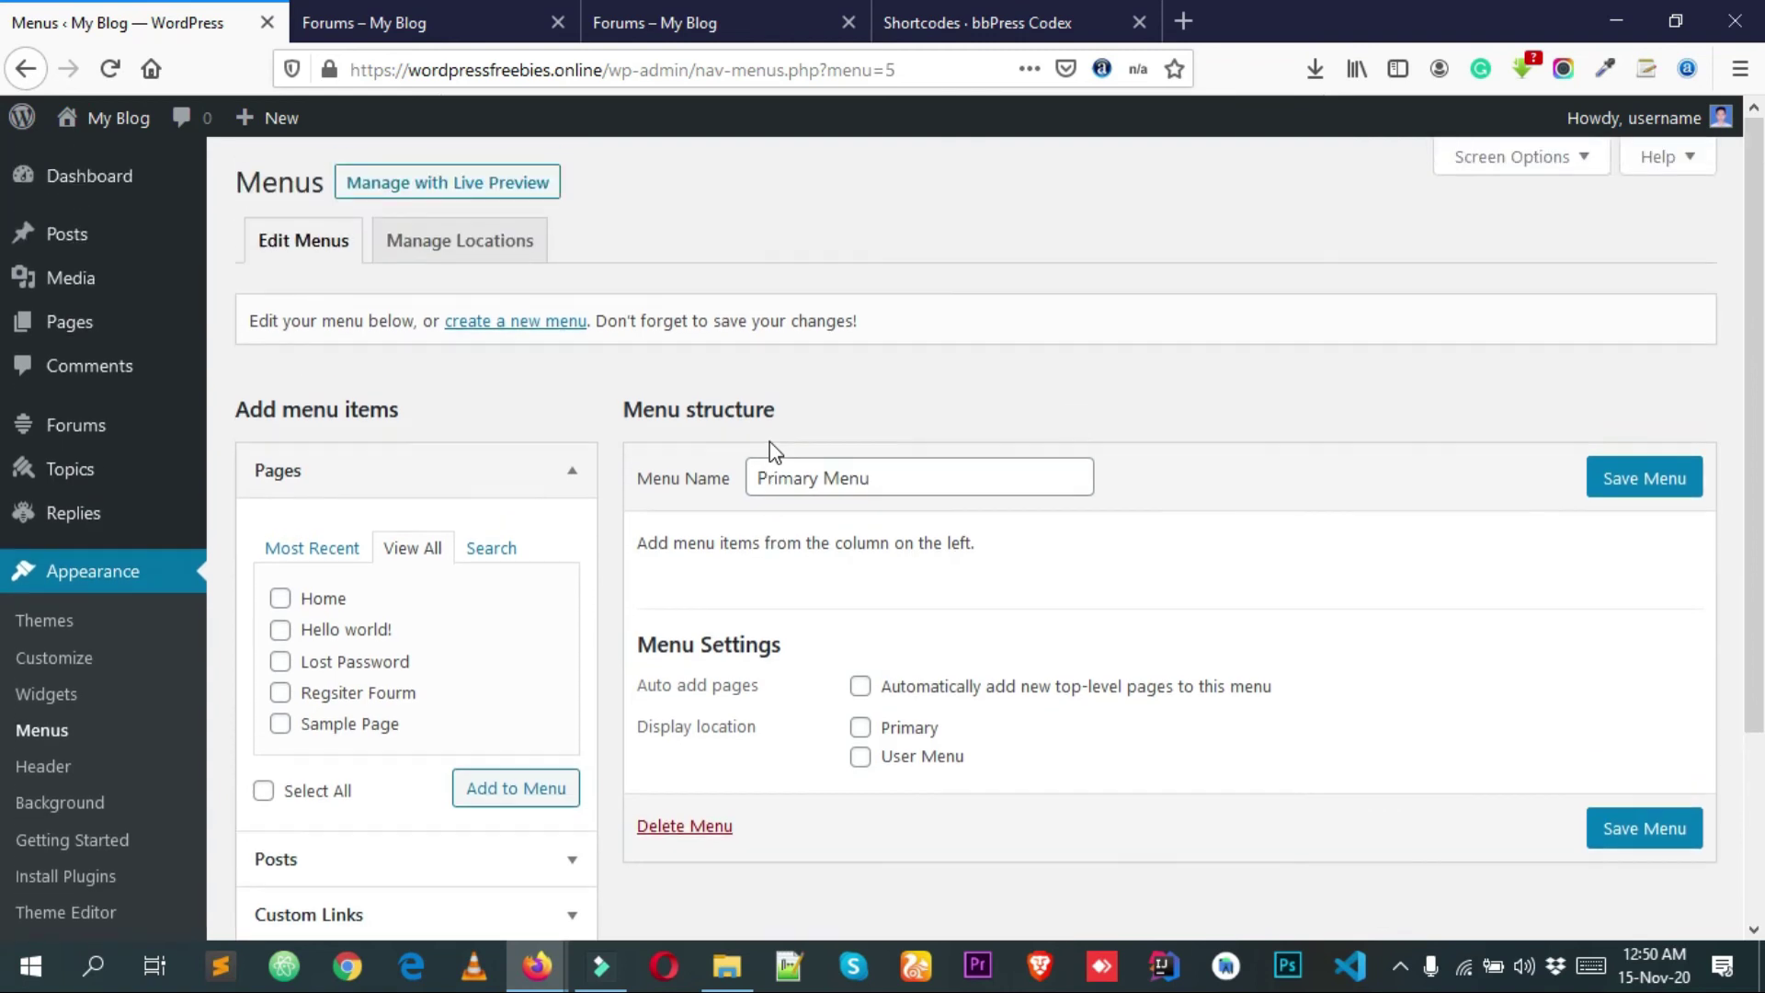
- Add a custom link with the copied forums address and the link text Fourms to Primary Menu, and save the menu
{"action": "scroll", "coordinate": [772, 450], "scroll_direction": "down", "scroll_amount": 3}
{"action": "left_click", "coordinate": [340, 685]}
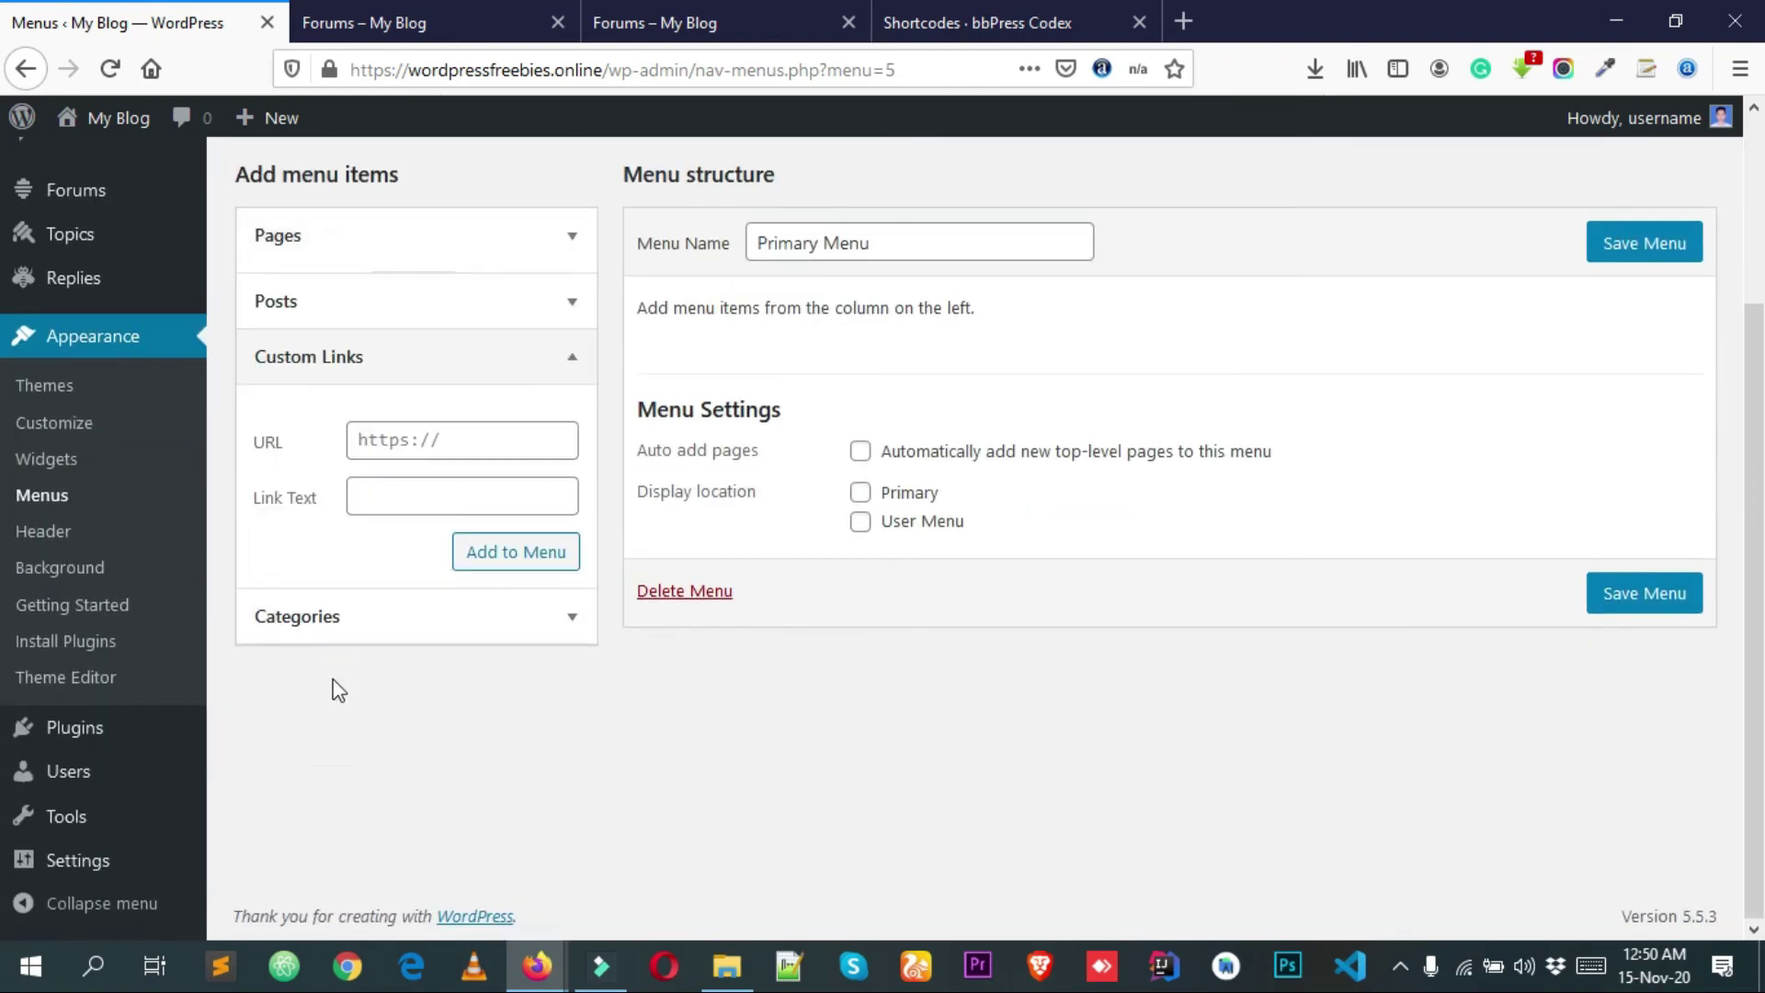
{"action": "left_click", "coordinate": [411, 420]}
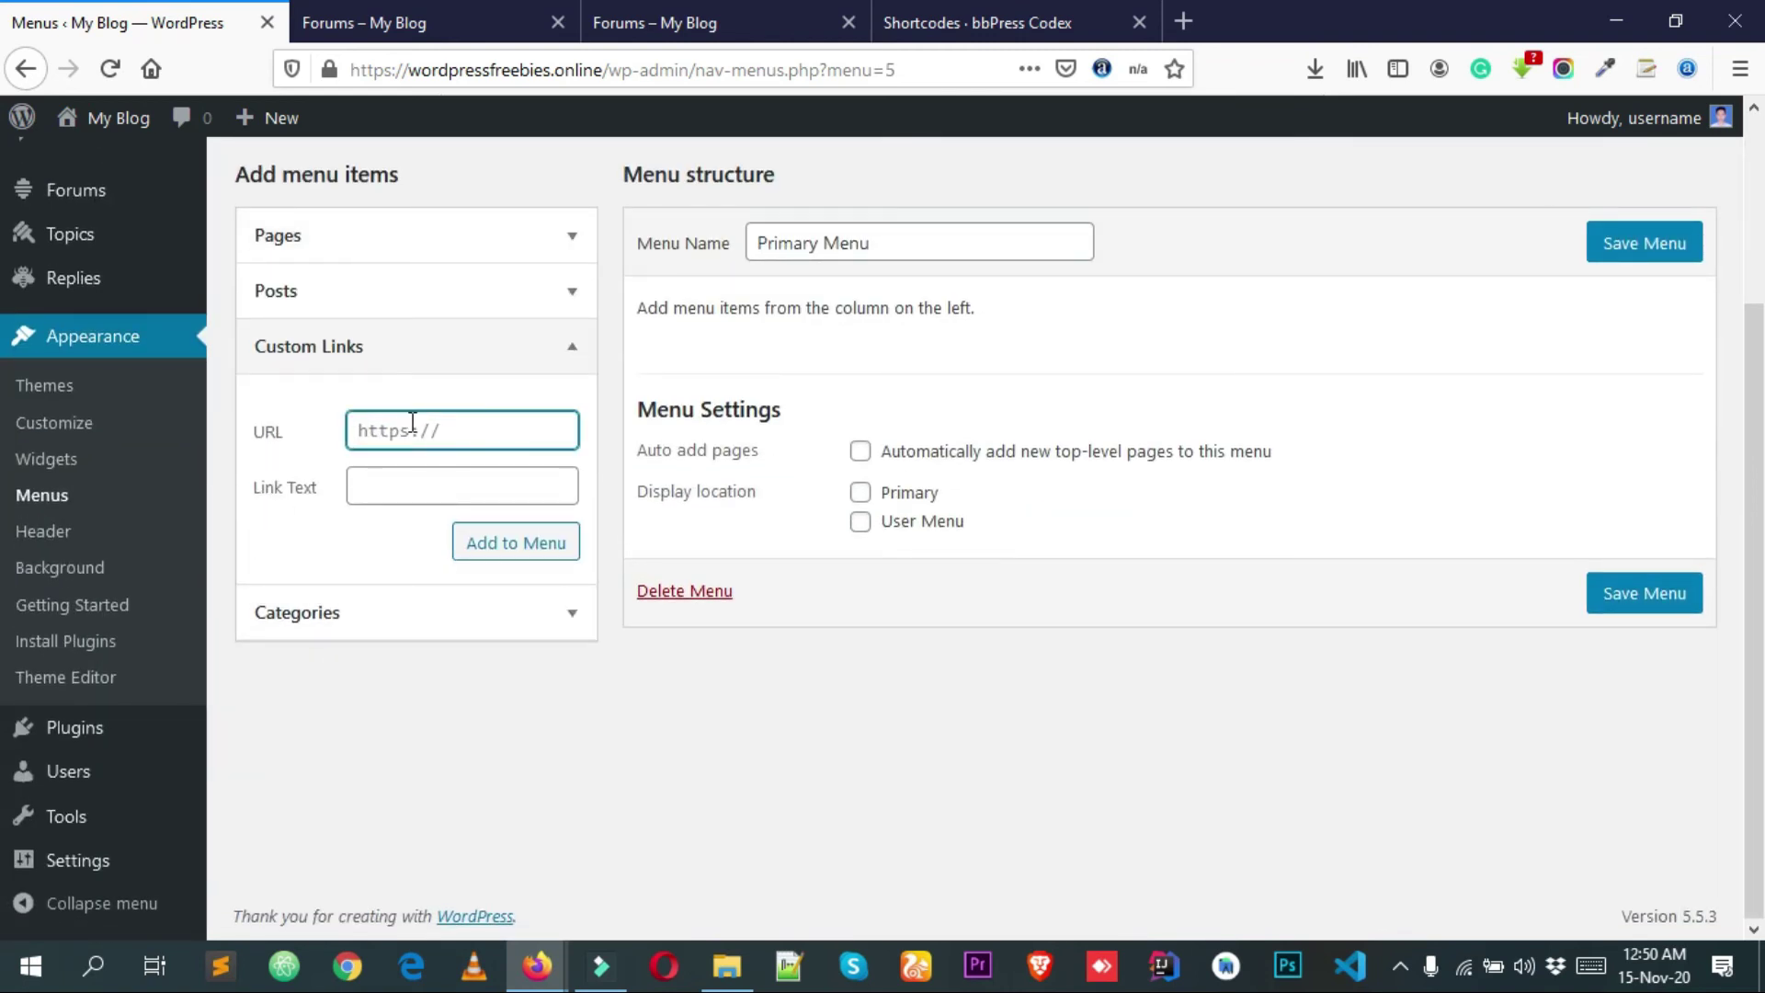
{"action": "key", "text": "ctrl+v"}
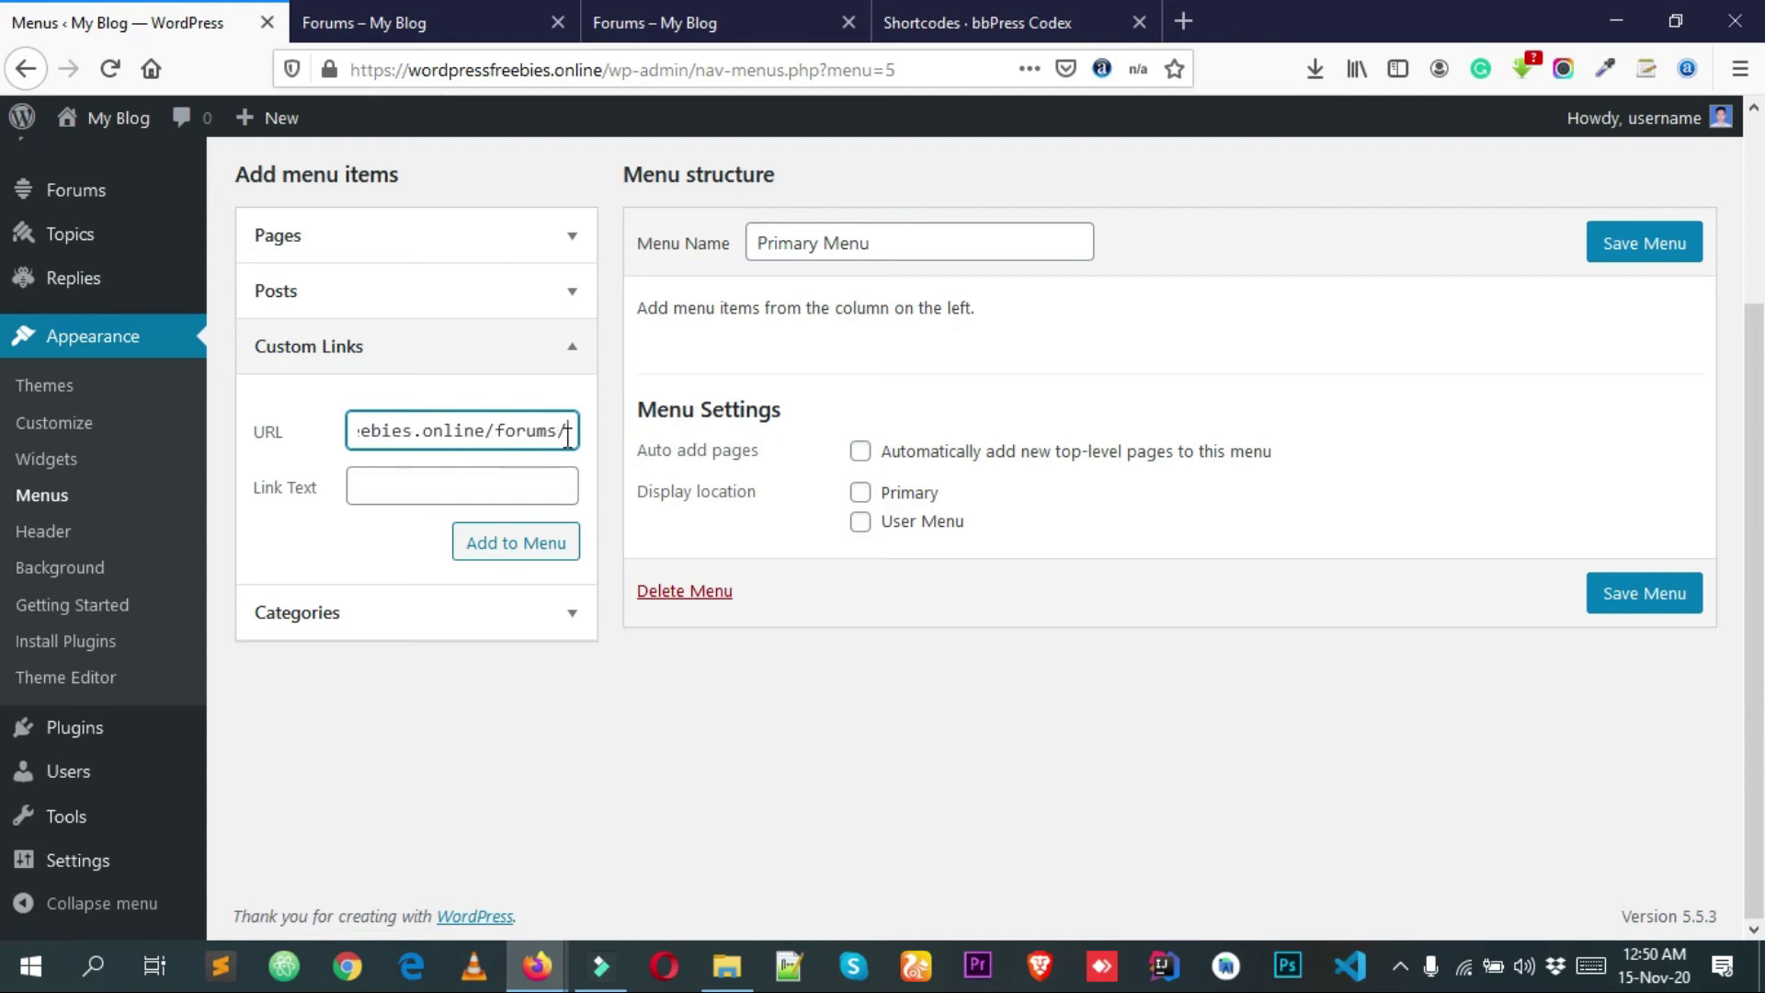
{"action": "left_click_drag", "start_coordinate": [566, 436], "coordinate": [299, 438]}
{"action": "left_click", "coordinate": [449, 475]}
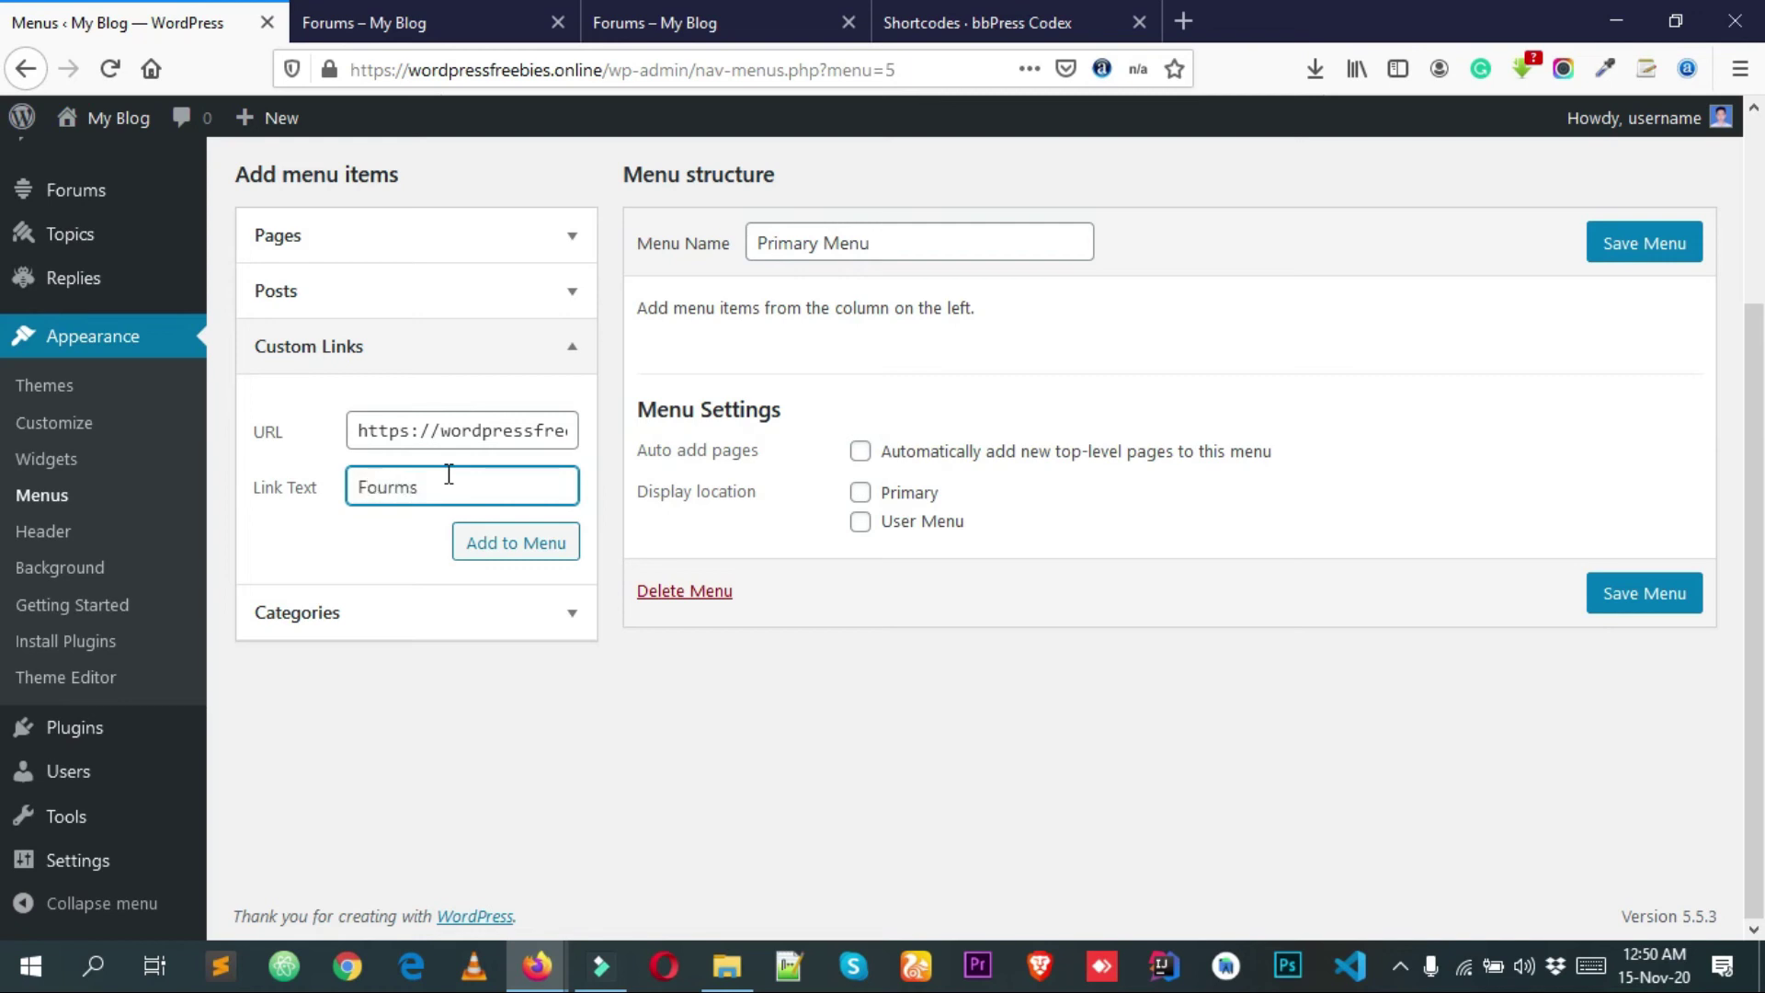
{"action": "left_click", "coordinate": [471, 554]}
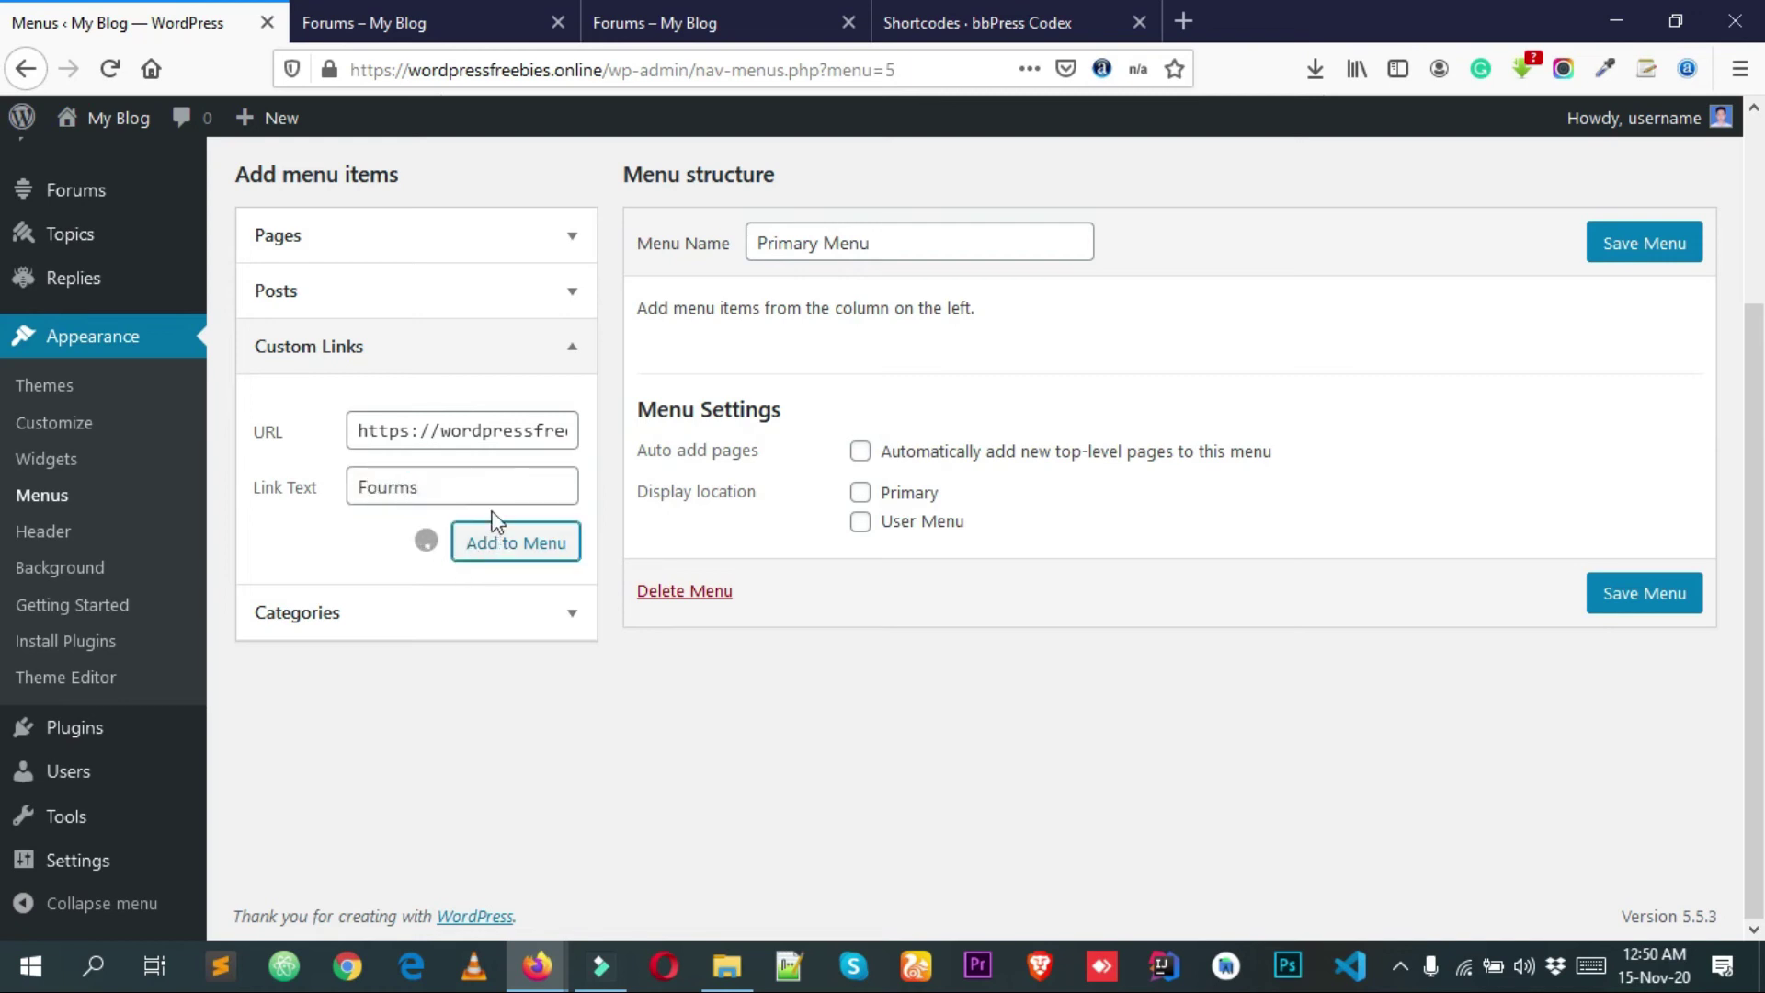
{"action": "left_click", "coordinate": [1621, 260]}
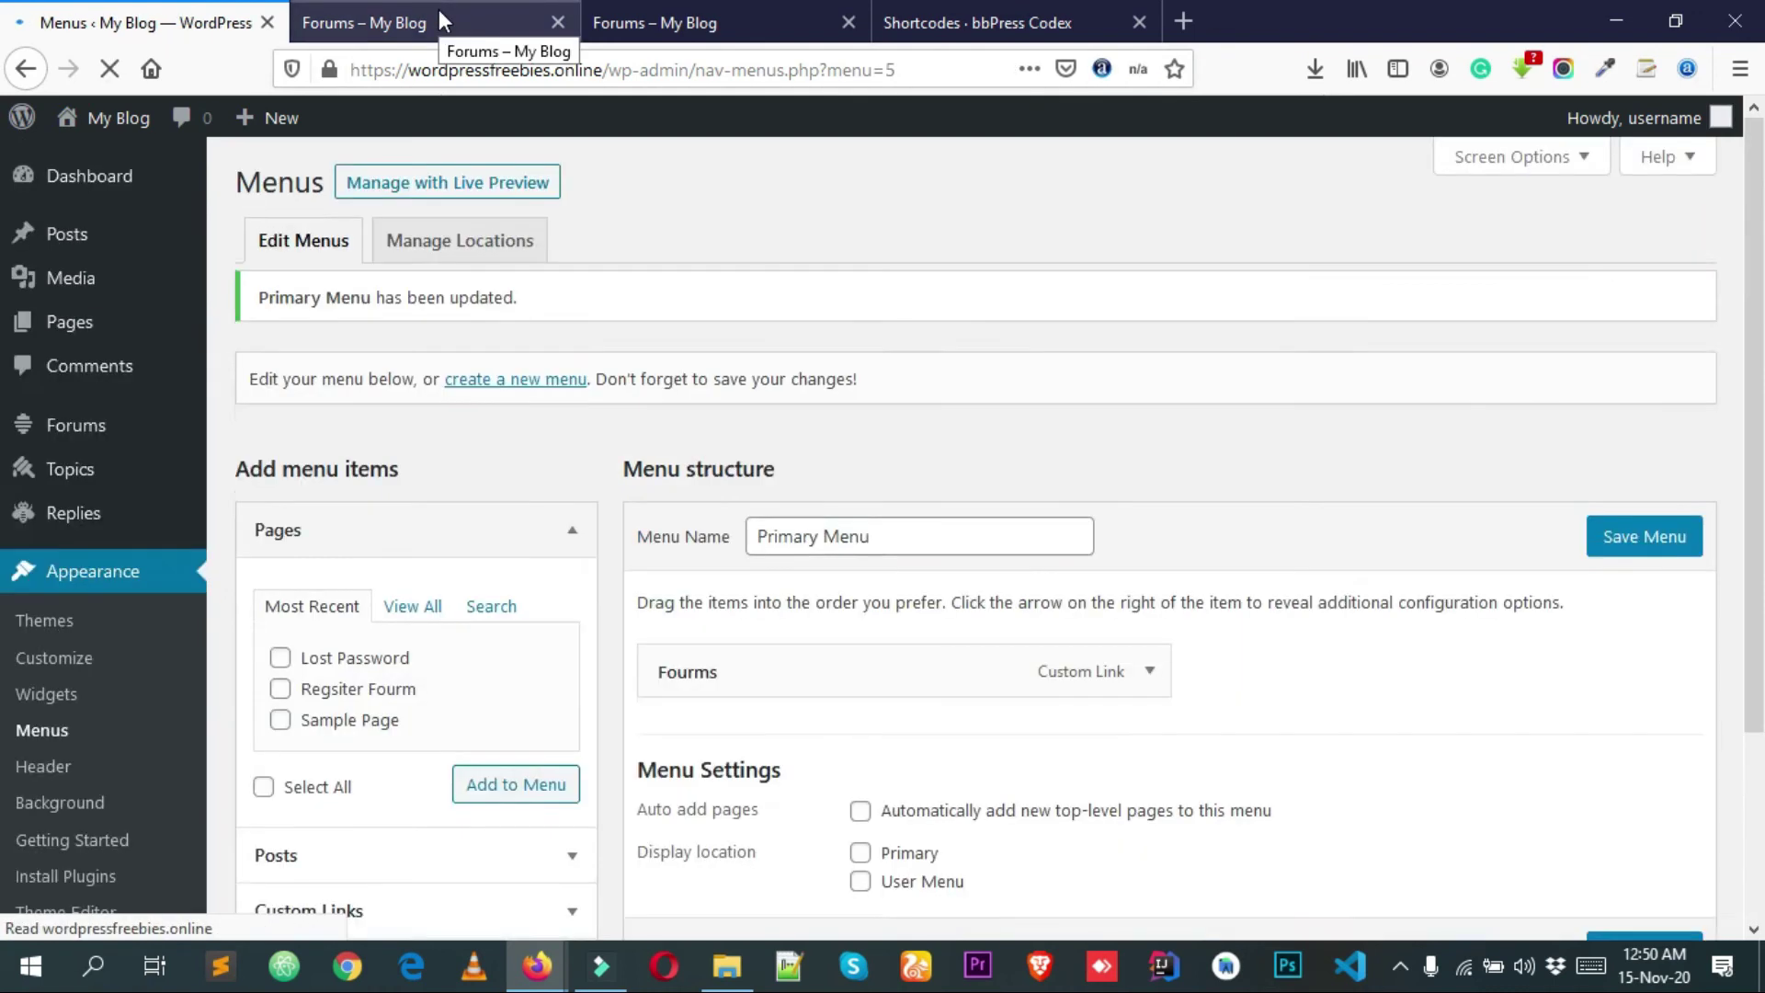
- Reload the live Forums page and check whether the header shows the new menu
{"action": "left_click", "coordinate": [438, 9]}
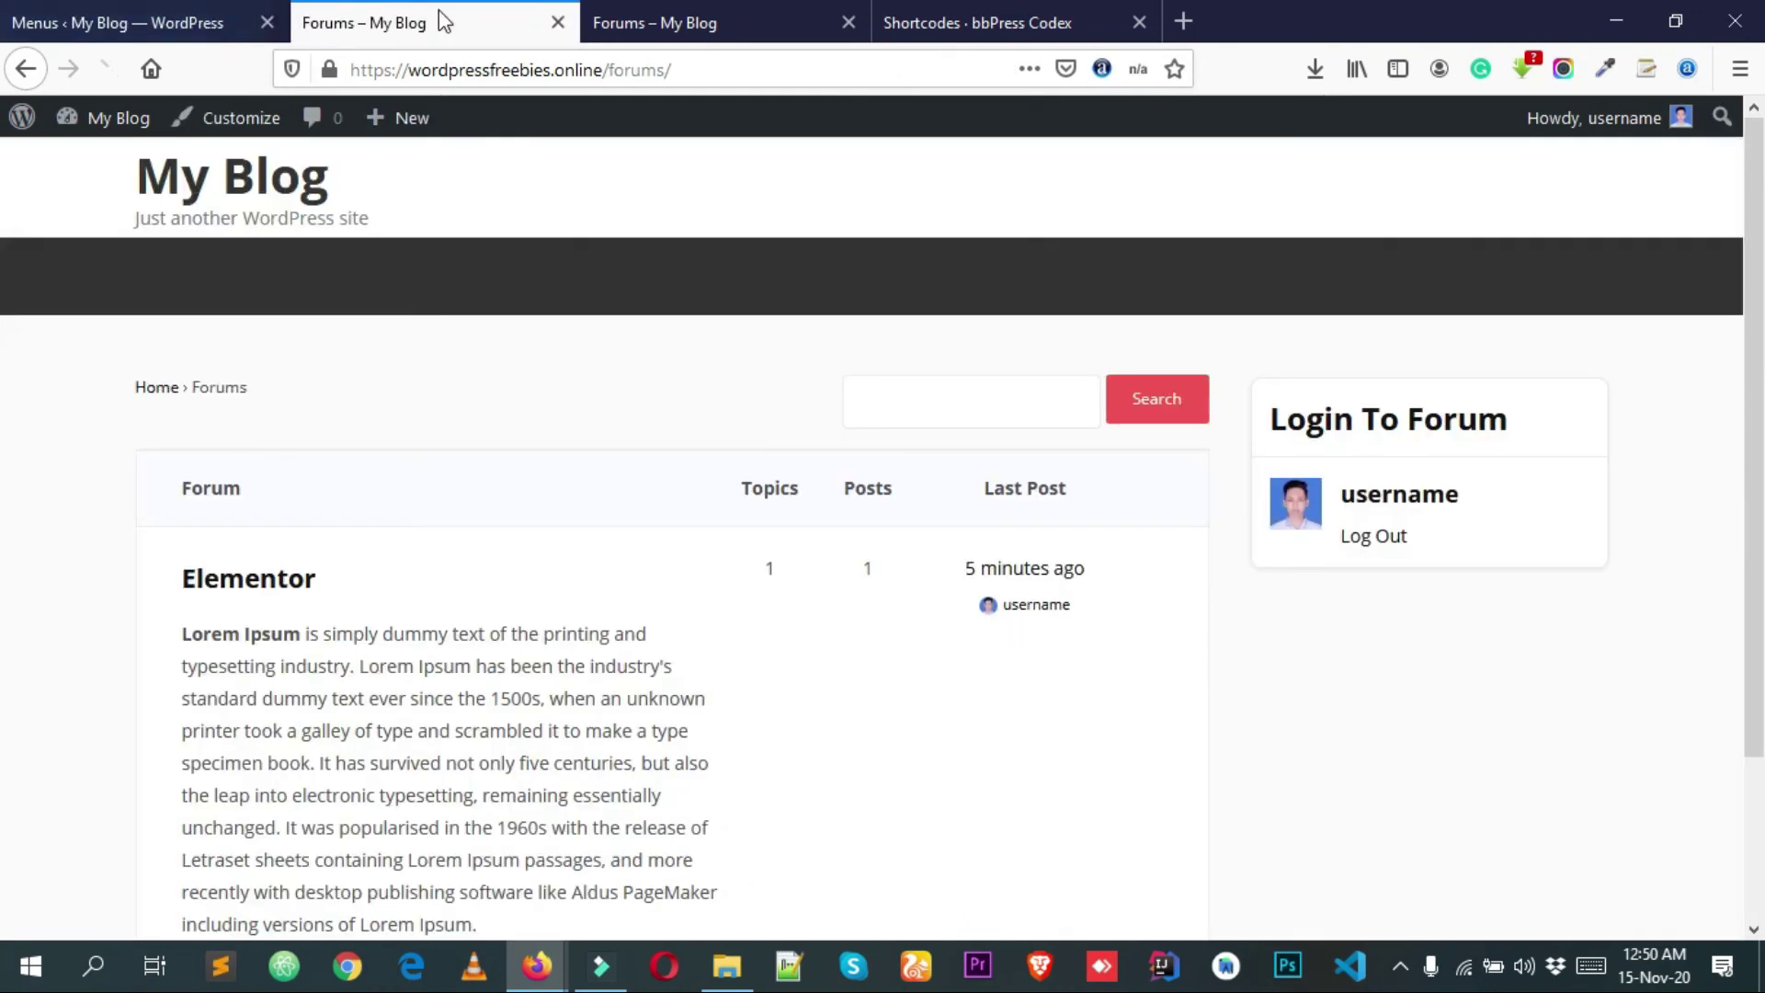
{"action": "right_click", "coordinate": [554, 240]}
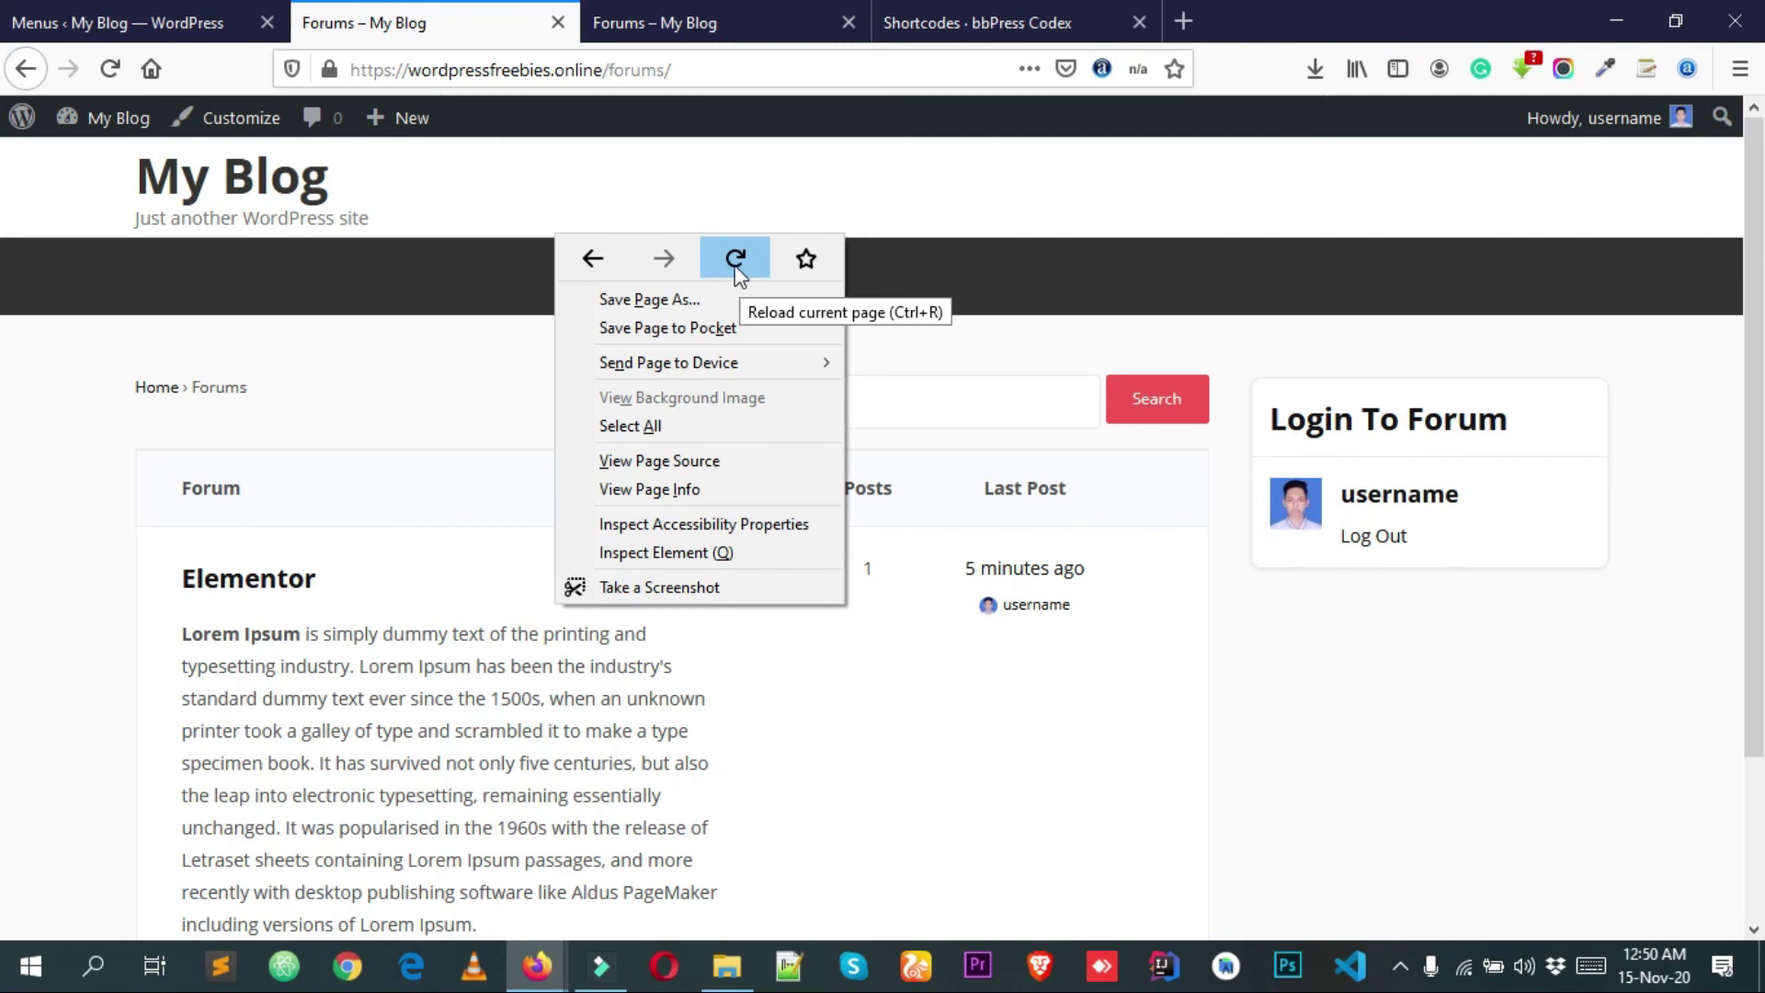
{"action": "left_click", "coordinate": [735, 262]}
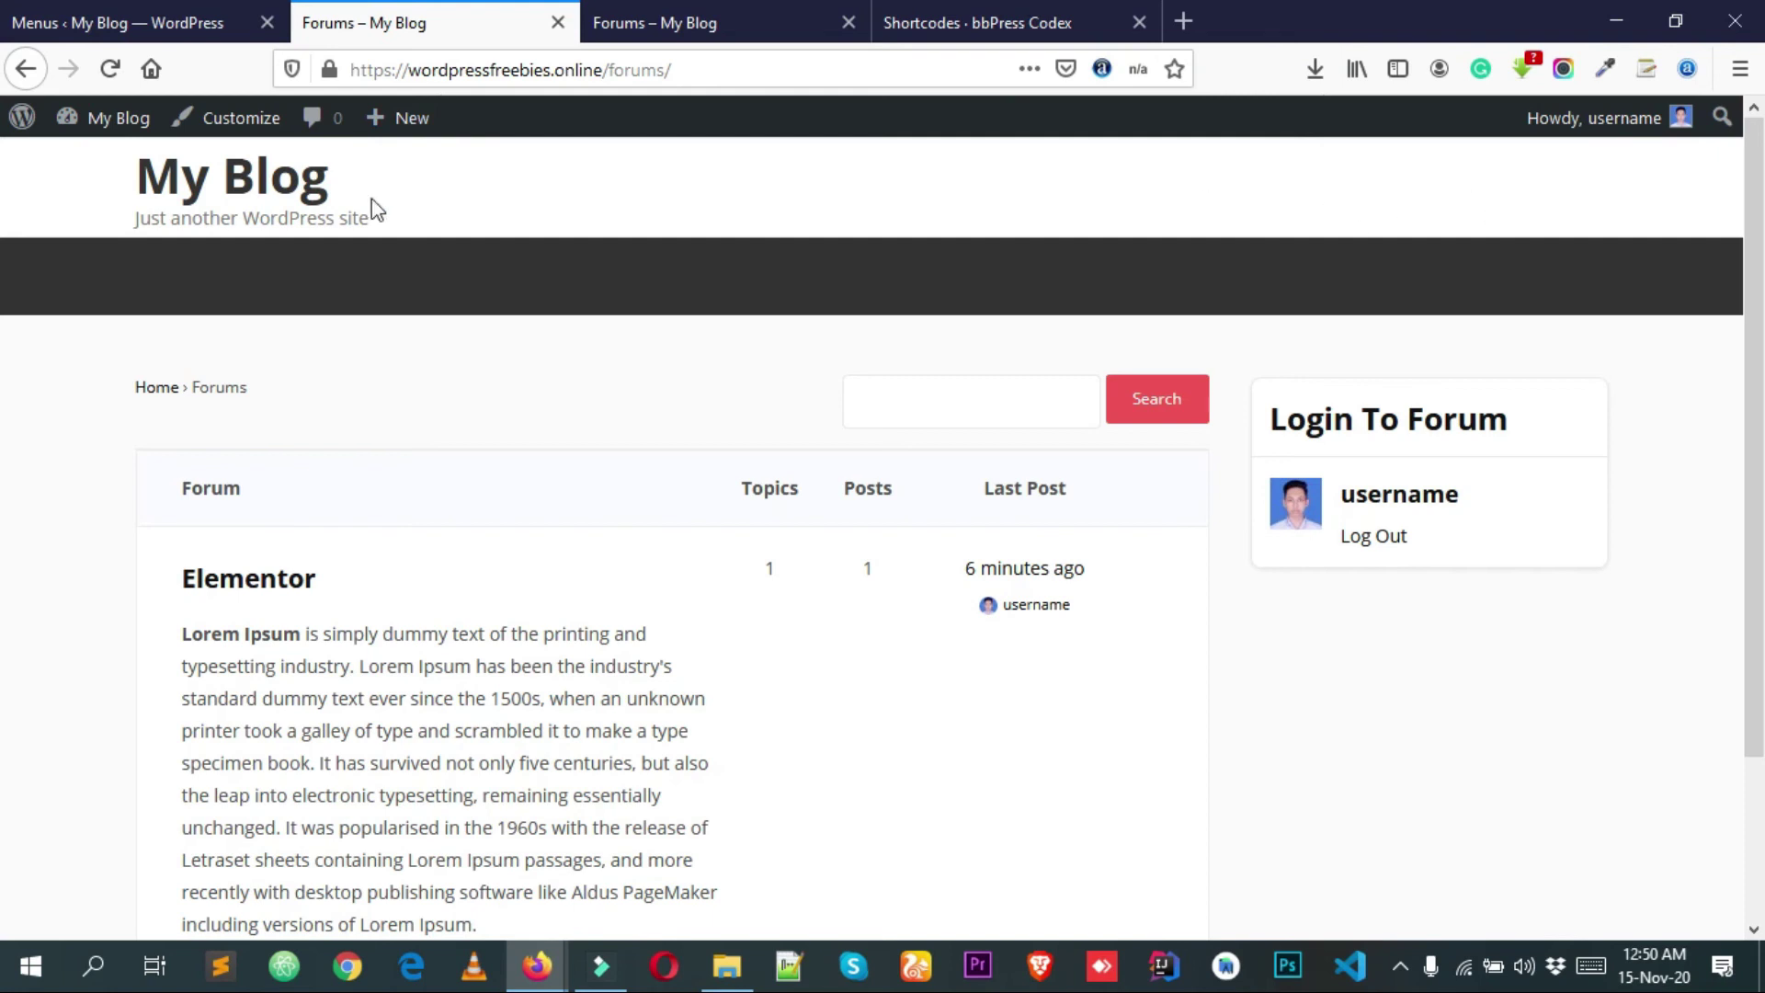
- Assign Primary Menu to the Primary display location in the WordPress admin and save the menu
{"action": "key", "text": "ctrl+Page_Up"}
{"action": "scroll", "coordinate": [1089, 477], "scroll_direction": "down", "scroll_amount": 3}
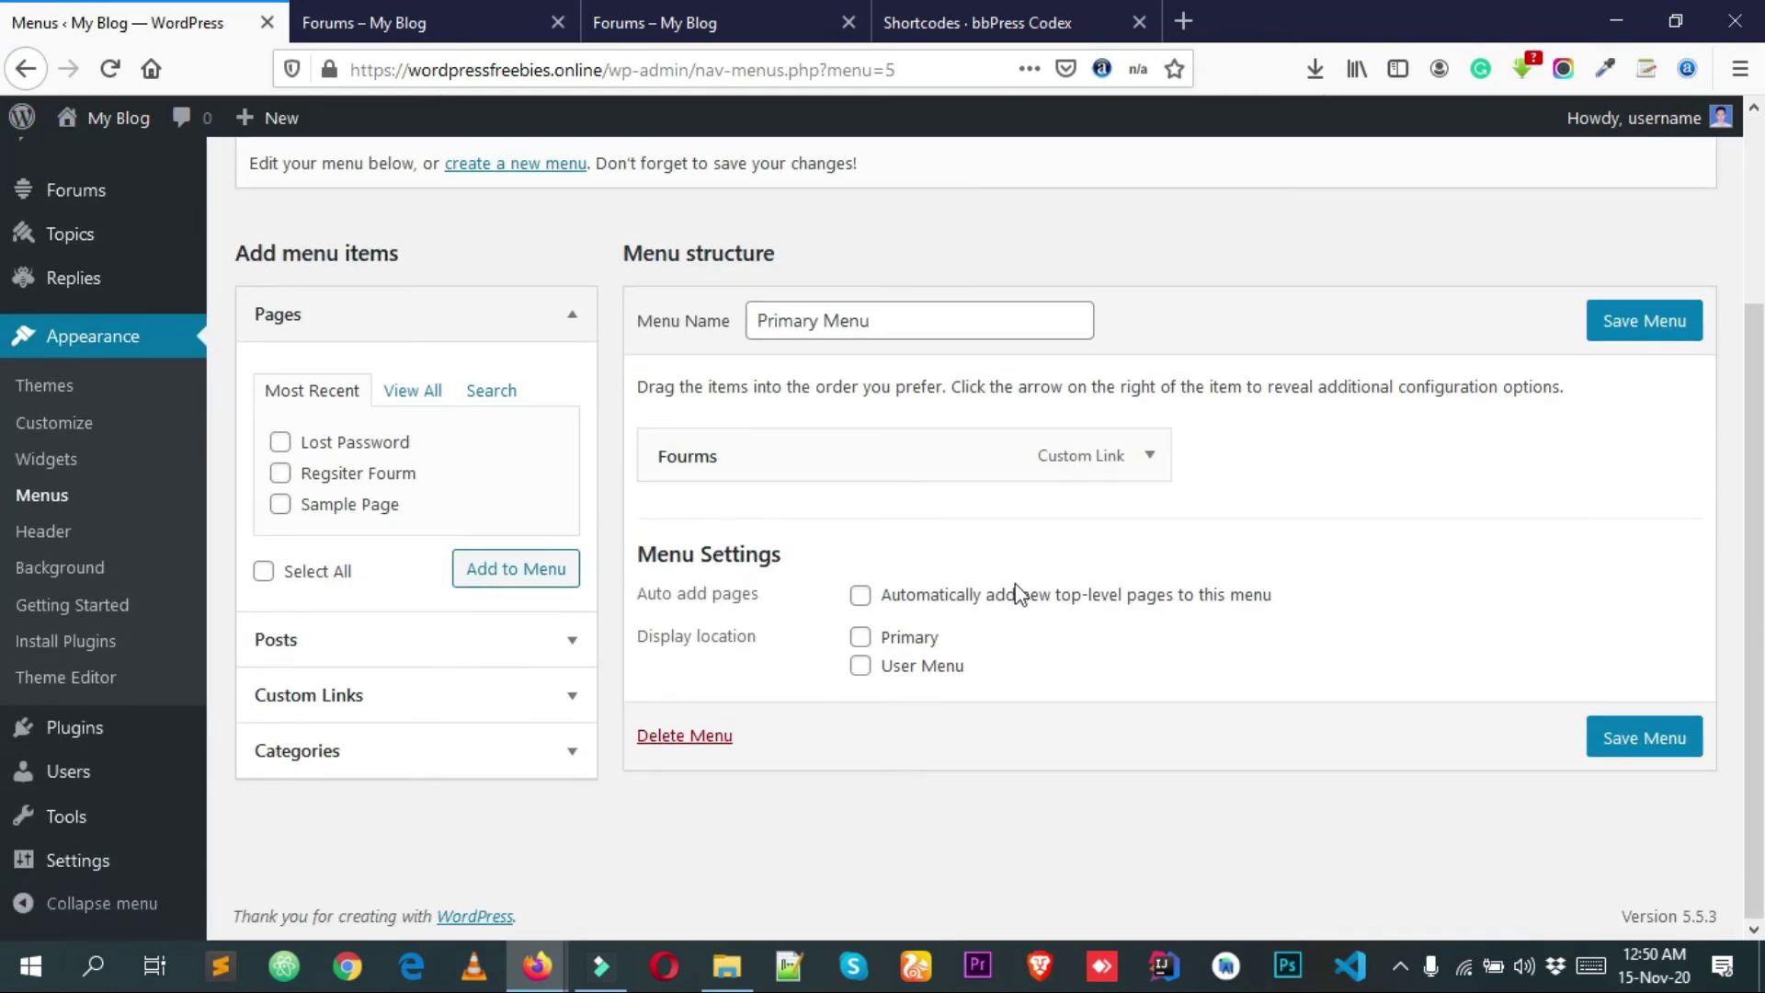
{"action": "left_click", "coordinate": [860, 639]}
{"action": "left_click", "coordinate": [1638, 737]}
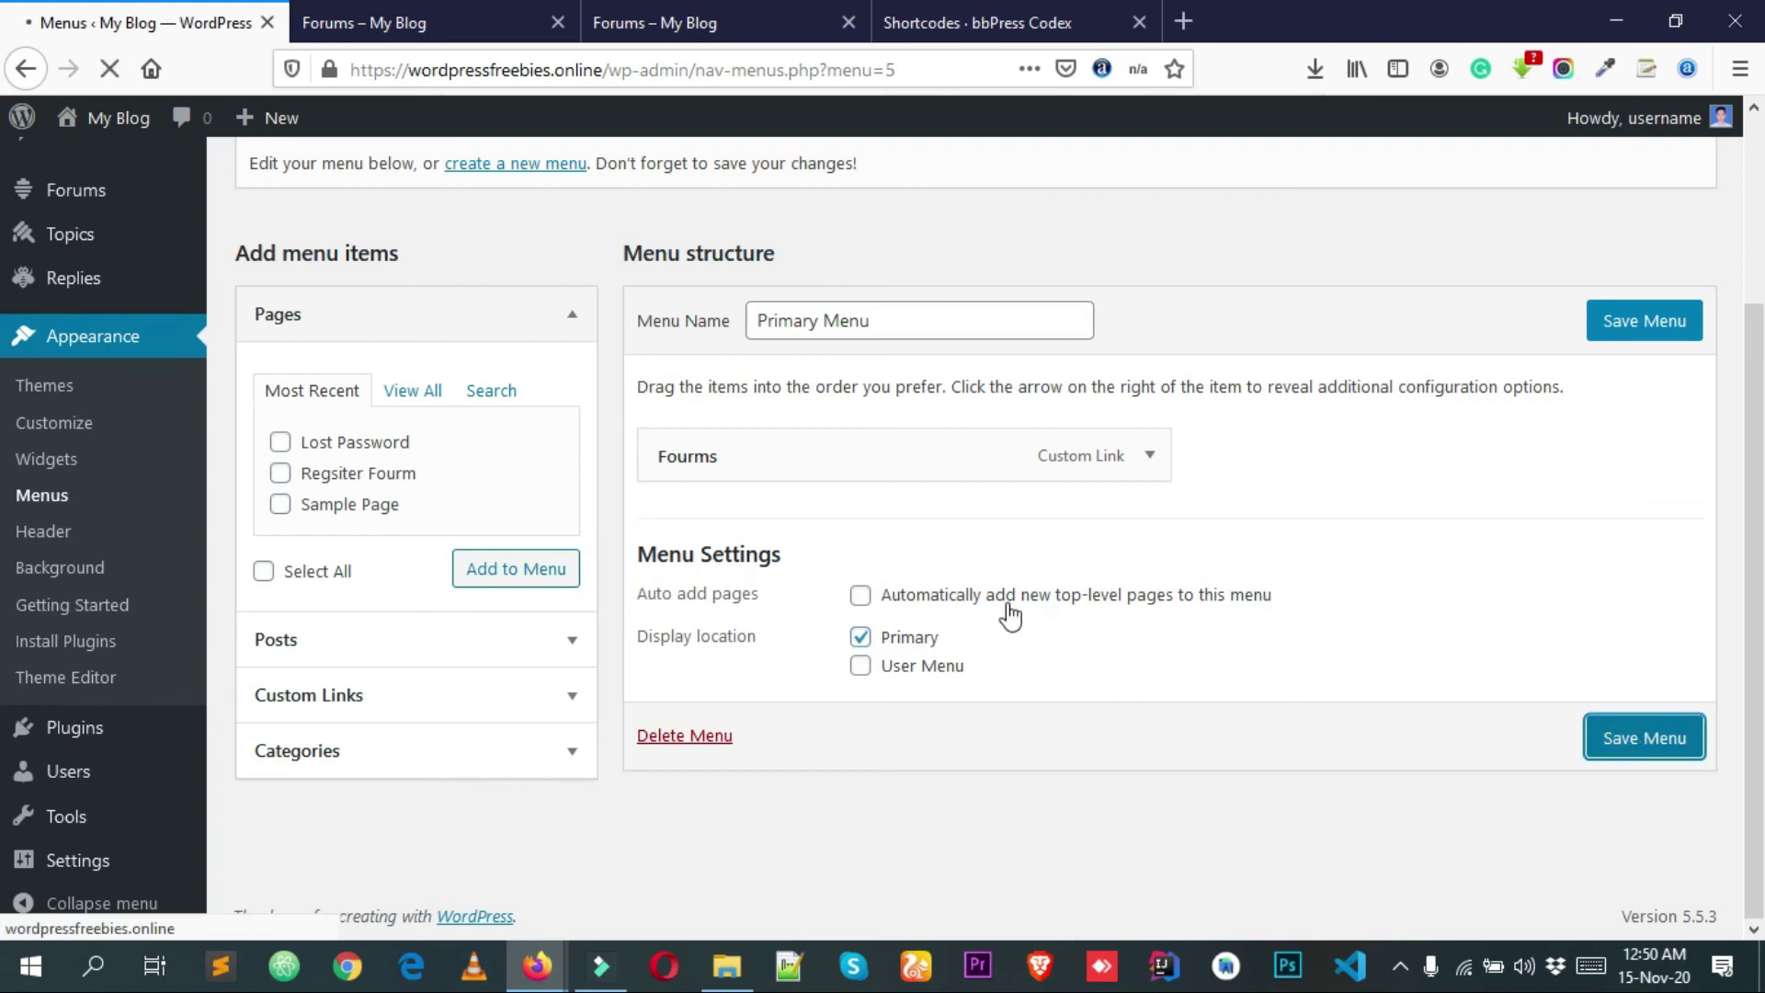
{"action": "scroll", "coordinate": [927, 676], "scroll_direction": "down", "scroll_amount": 5}
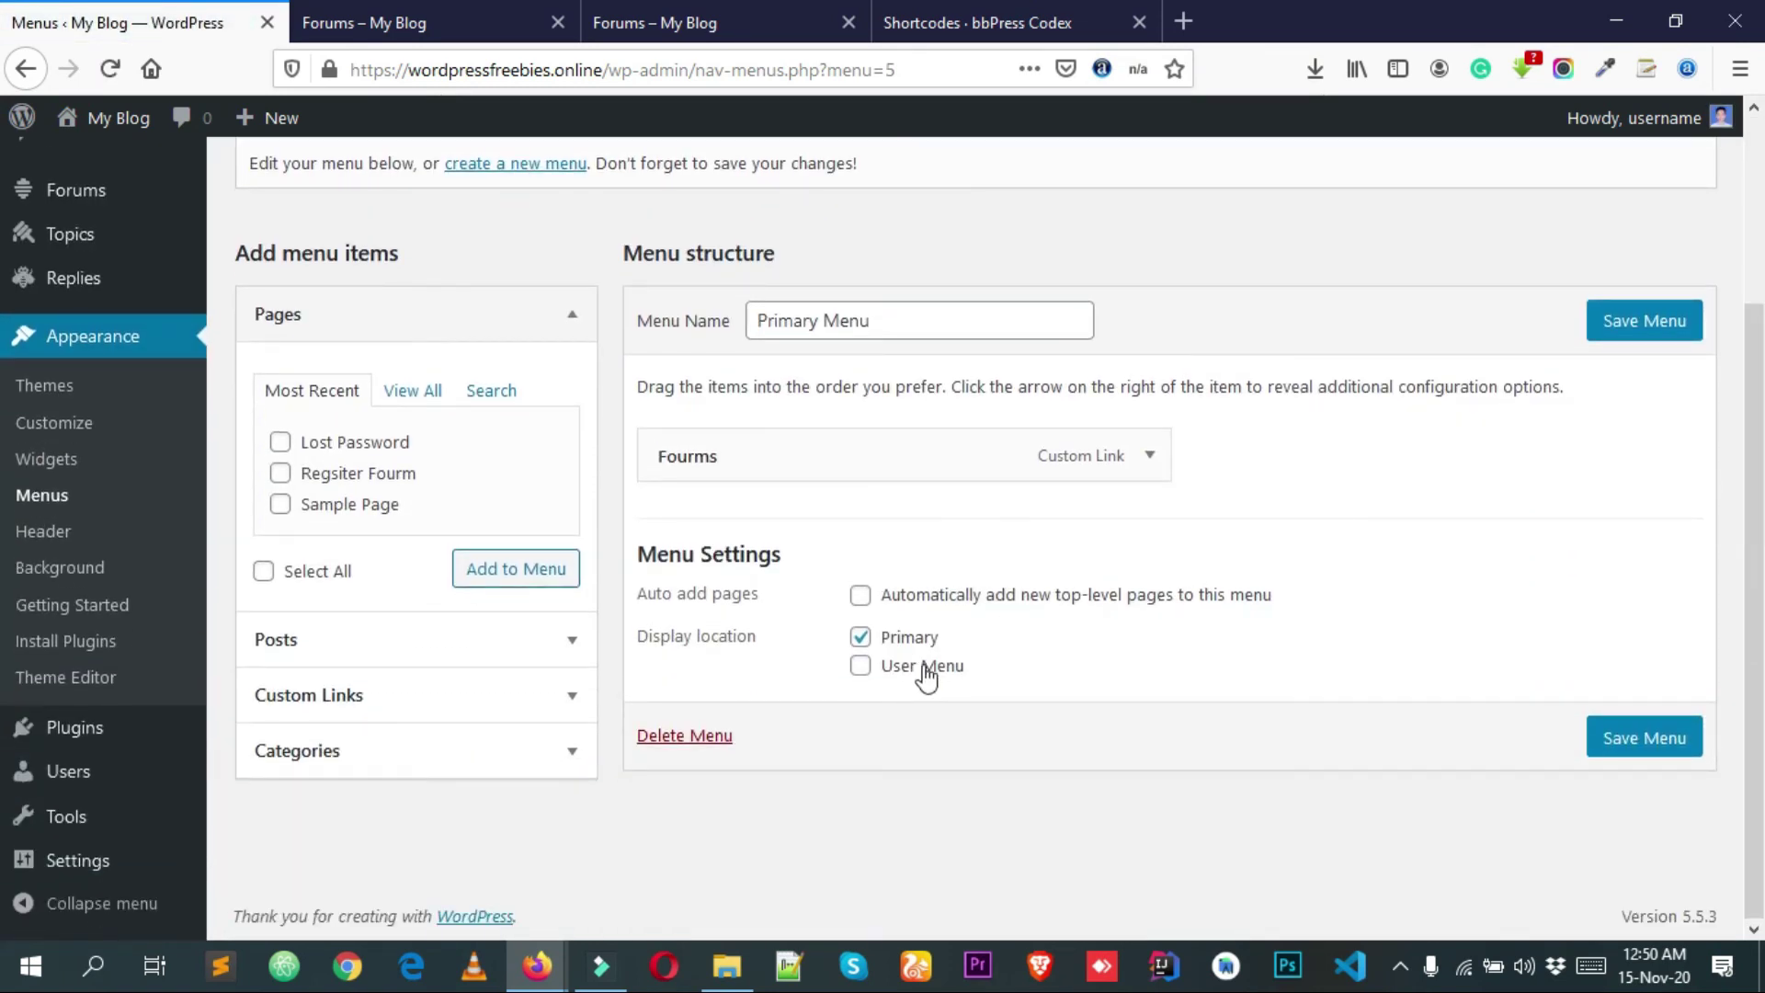
- Refresh the live Forums page and check the menu link in the site header
{"action": "left_click", "coordinate": [465, 18]}
{"action": "right_click", "coordinate": [475, 466]}
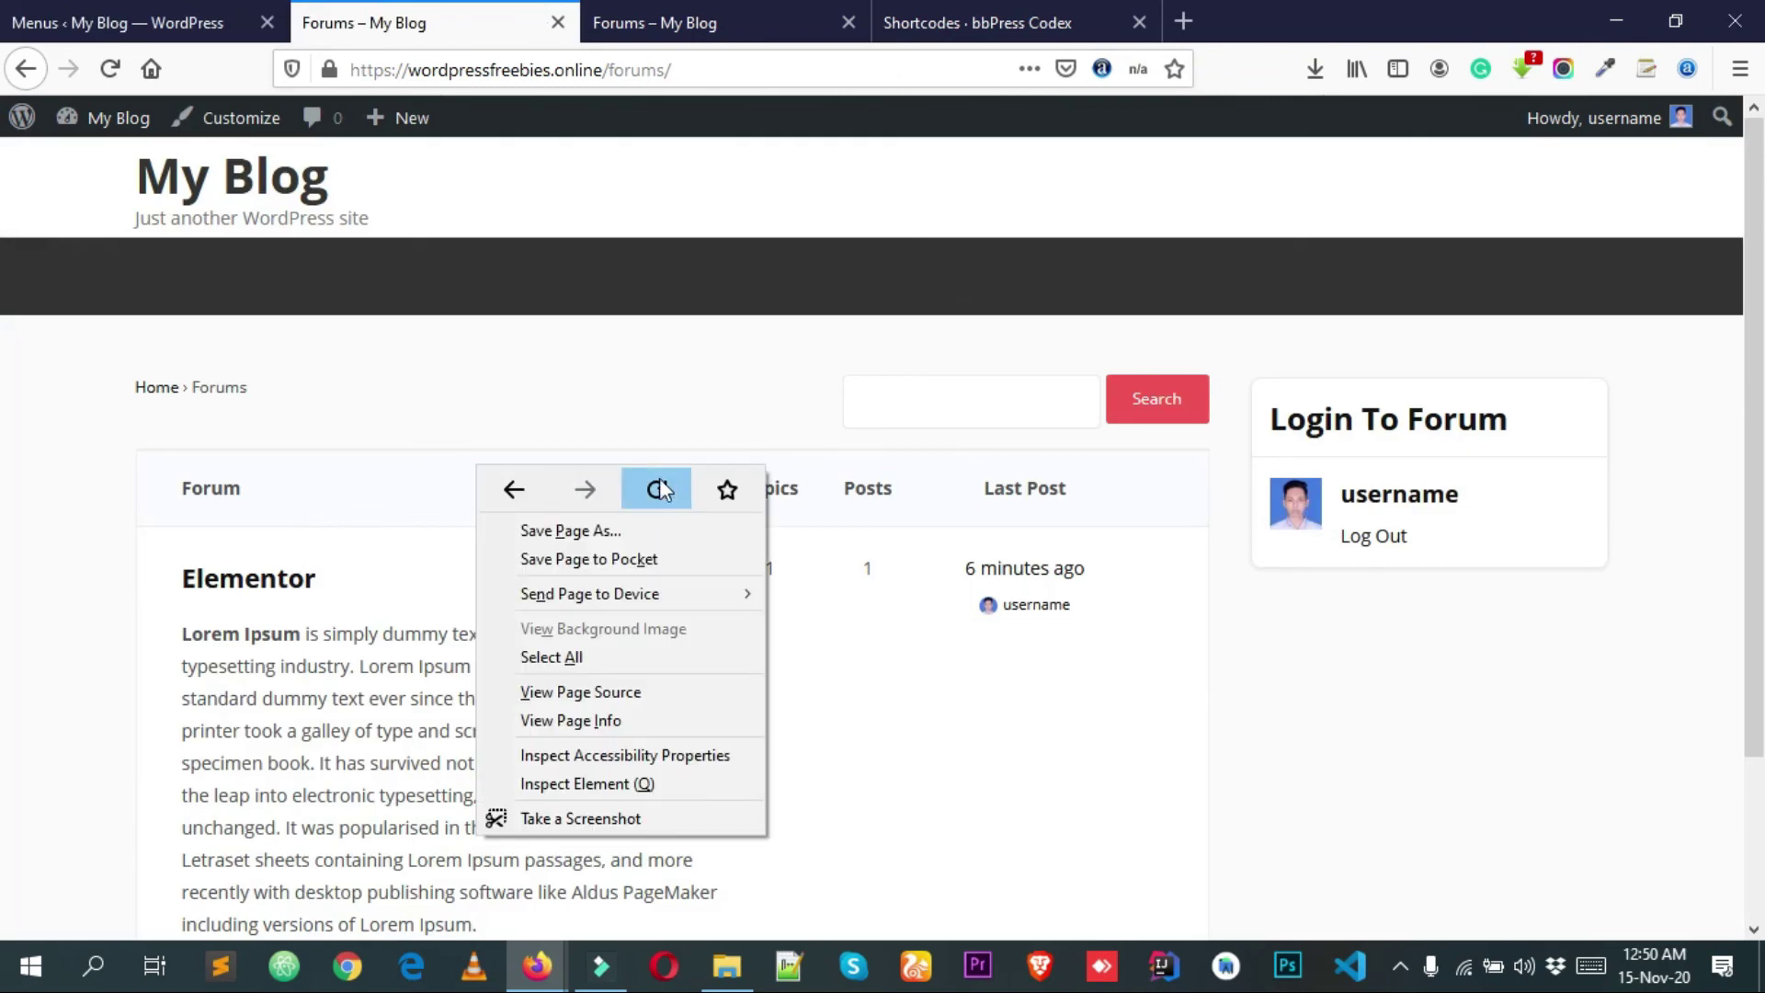
{"action": "left_click", "coordinate": [662, 490]}
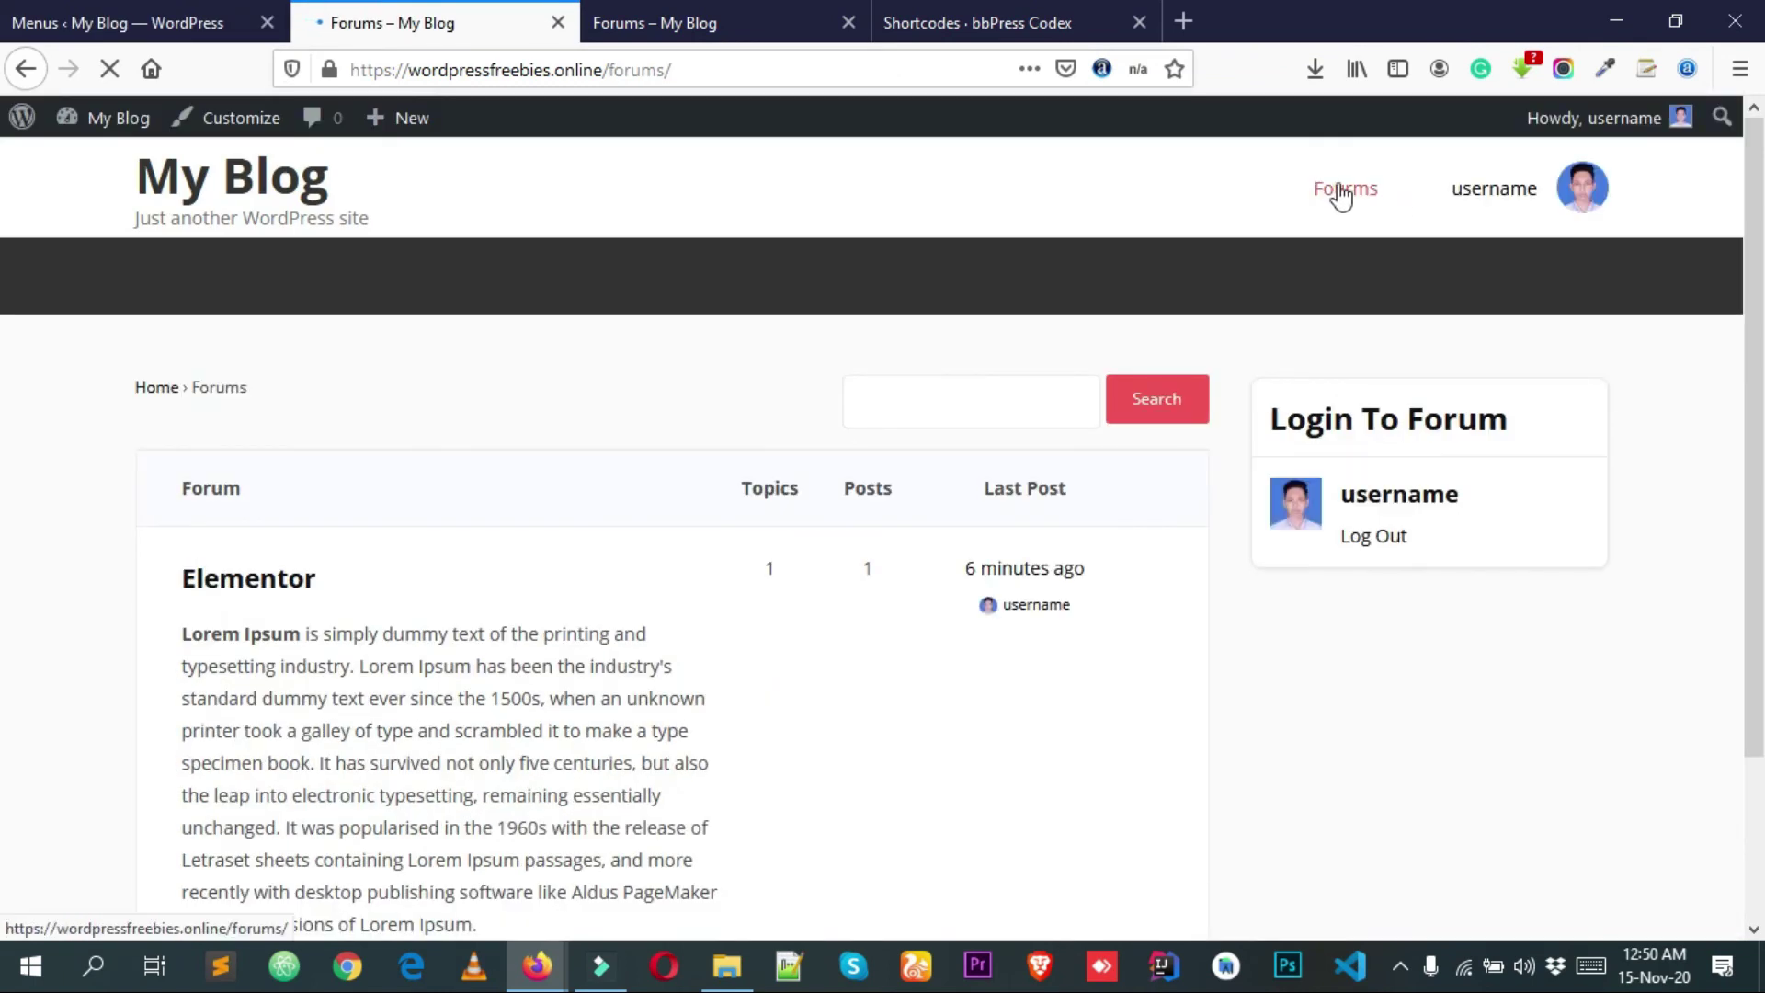
{"action": "left_click", "coordinate": [120, 22]}
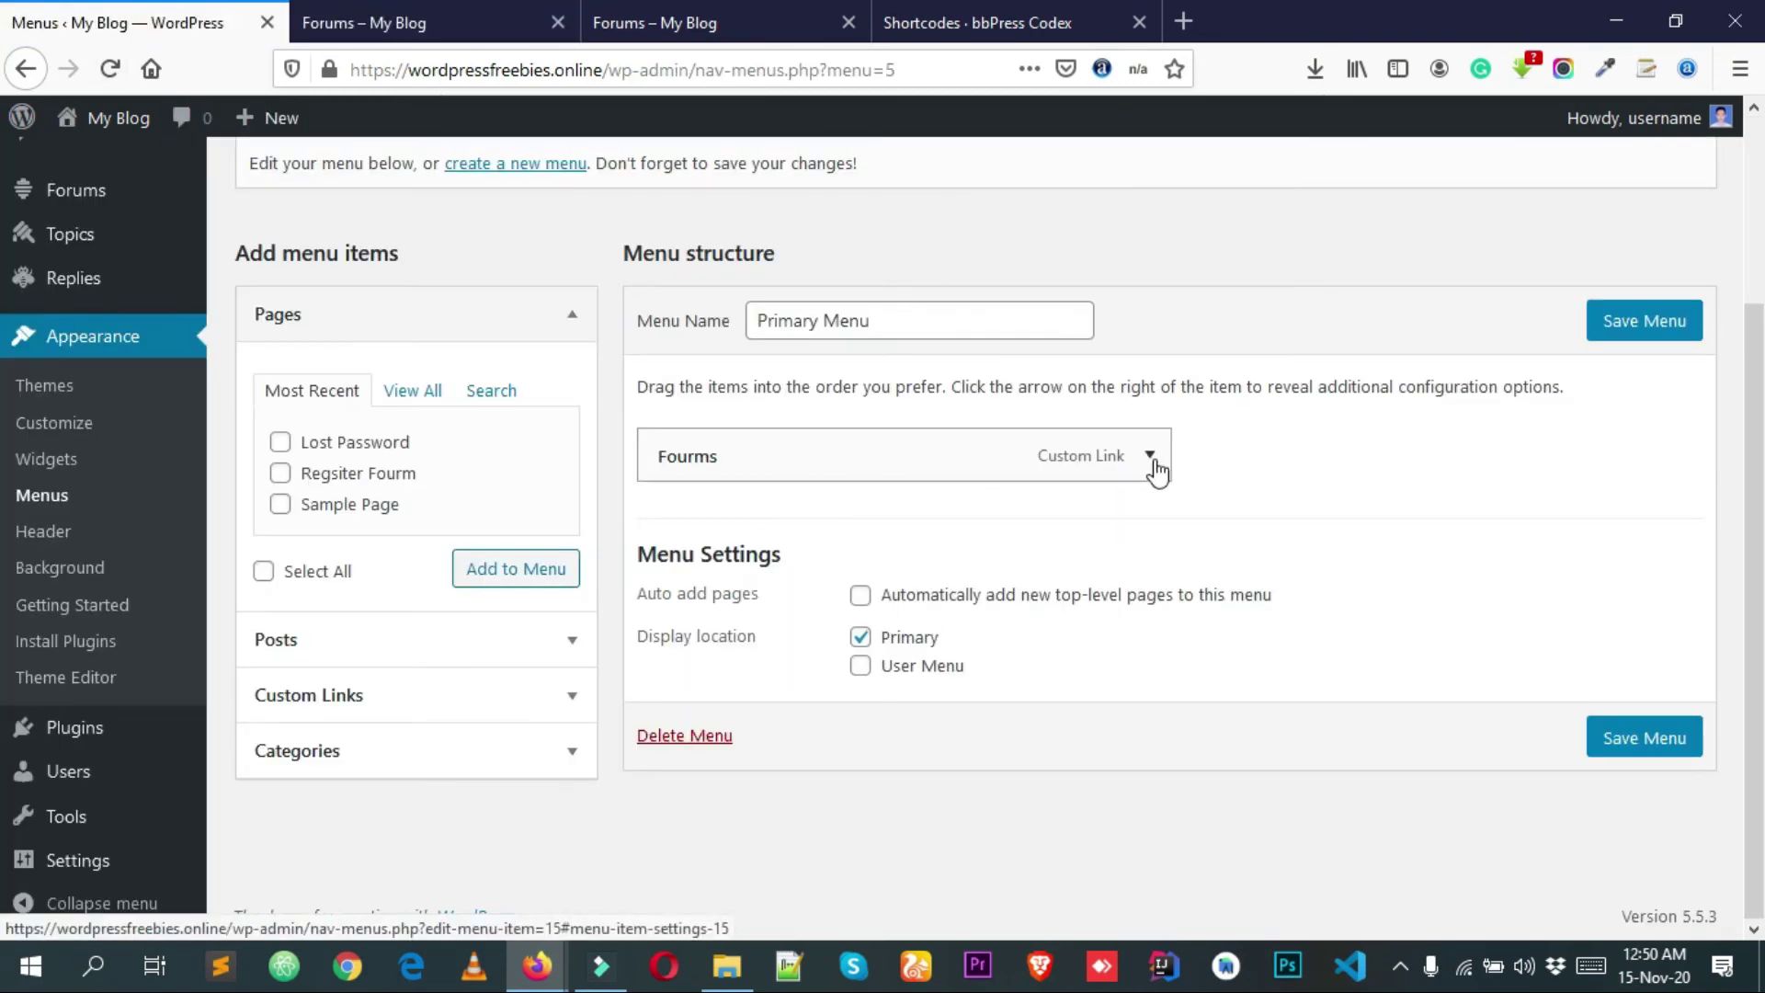
{"action": "scroll", "coordinate": [1154, 464], "scroll_direction": "up", "scroll_amount": 3}
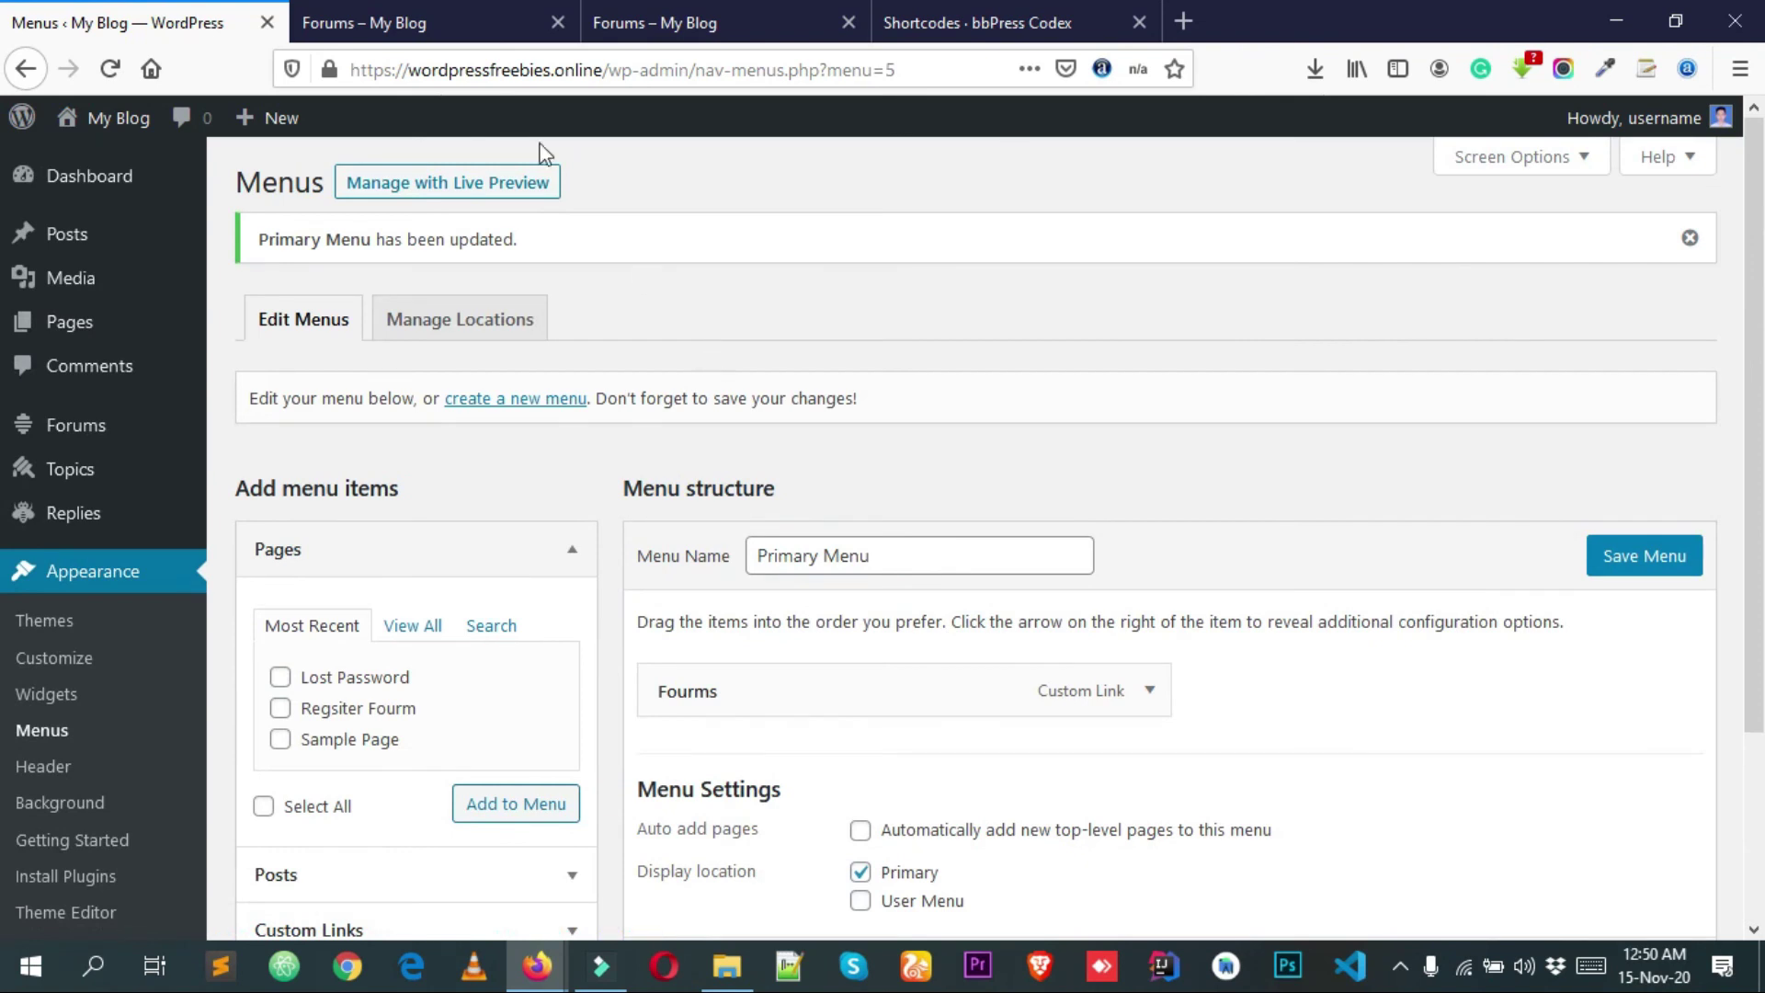
{"action": "left_click", "coordinate": [552, 16]}
{"action": "left_click", "coordinate": [729, 59]}
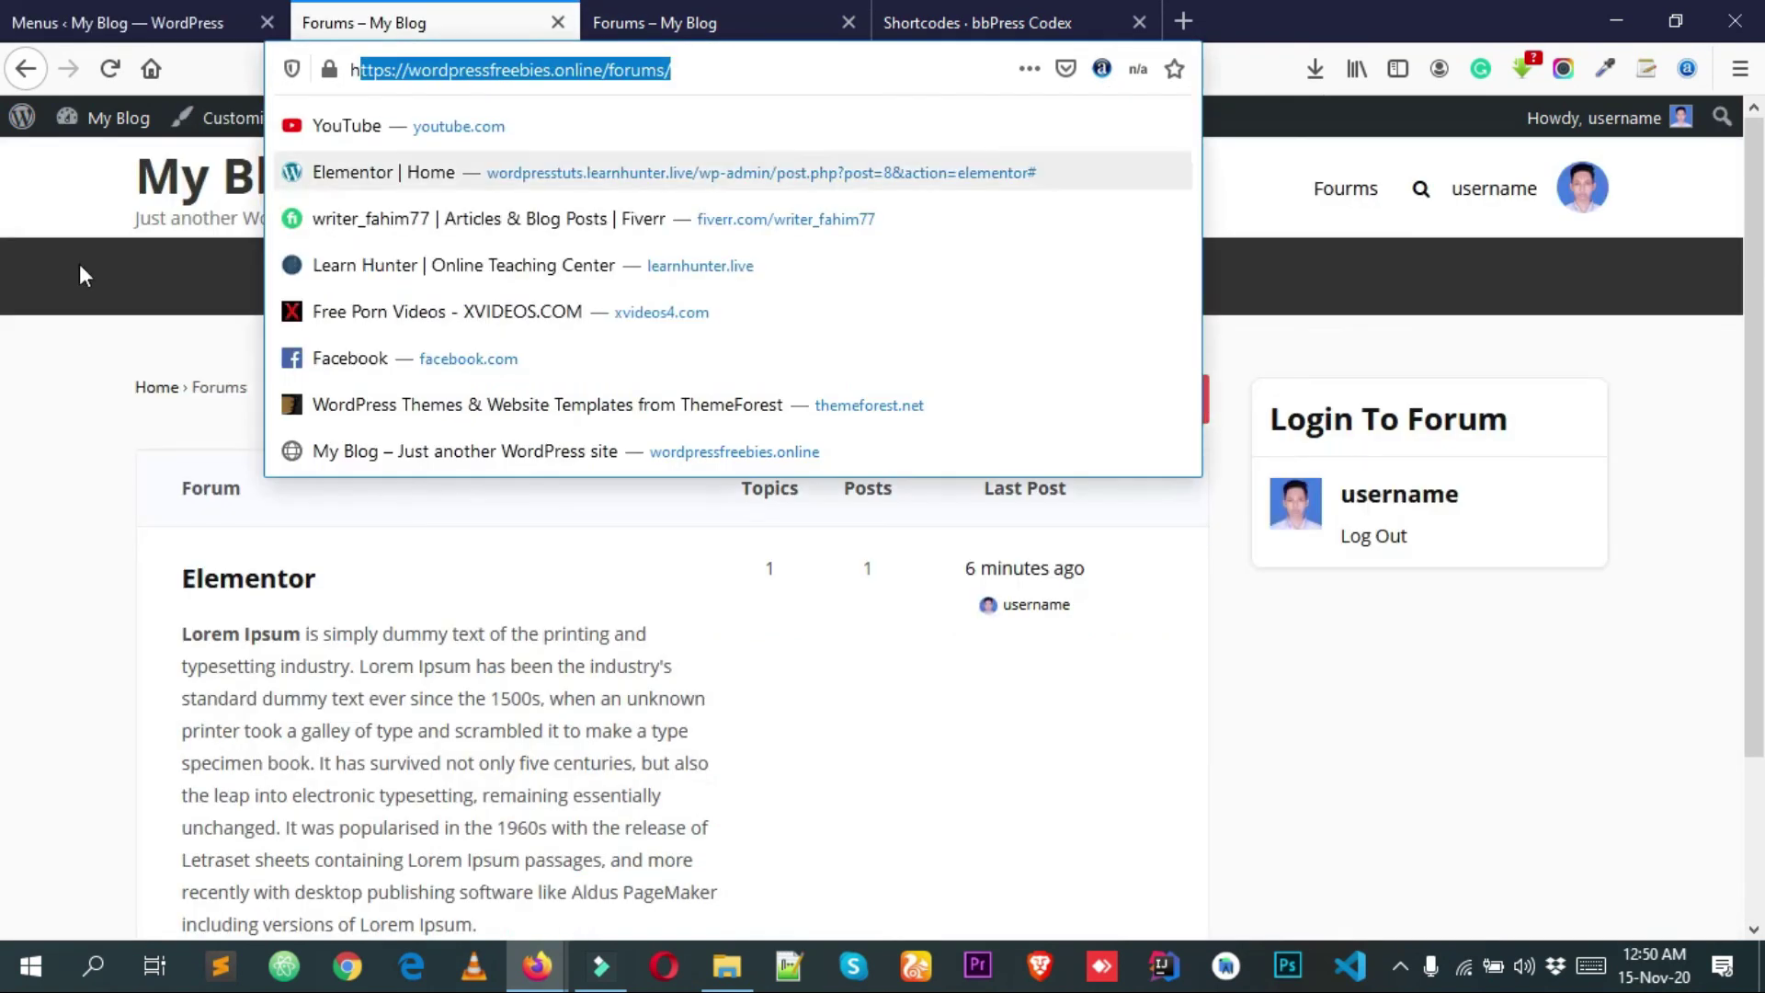
- Return to the menu editor and enable the Forums box in its screen options
{"action": "key", "text": "ctrl+shift+Tab"}
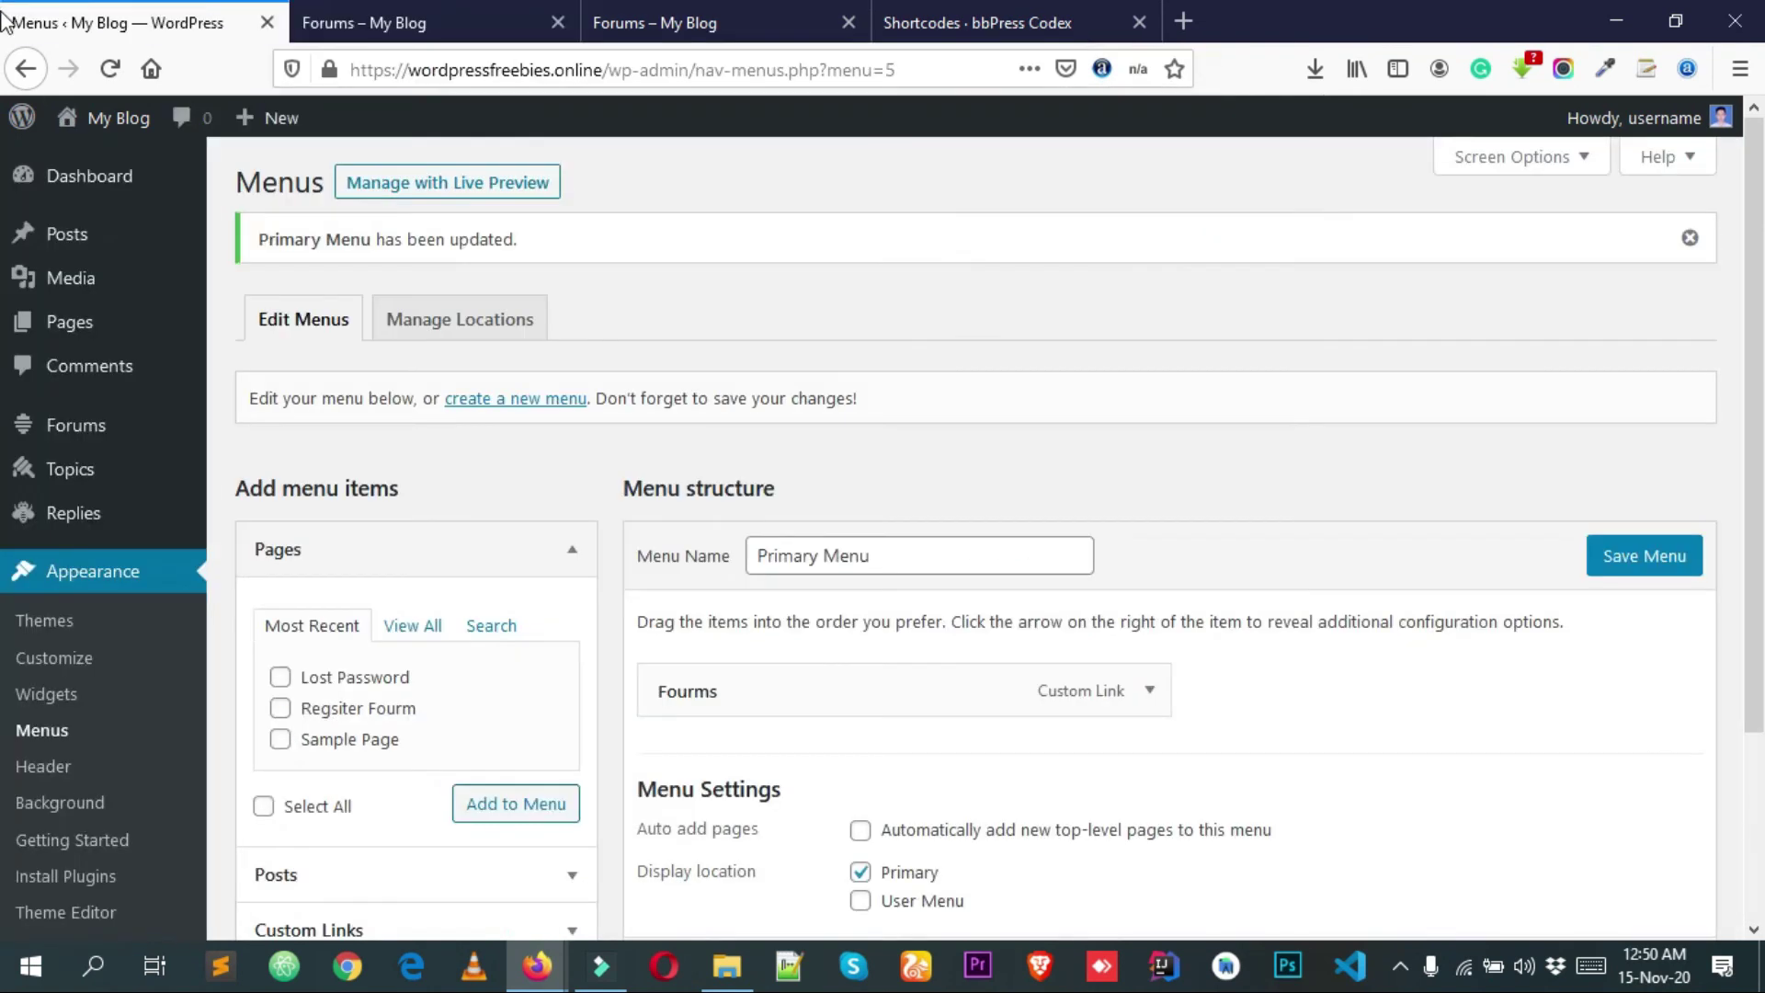
{"action": "left_click", "coordinate": [1496, 166]}
{"action": "left_click", "coordinate": [469, 219]}
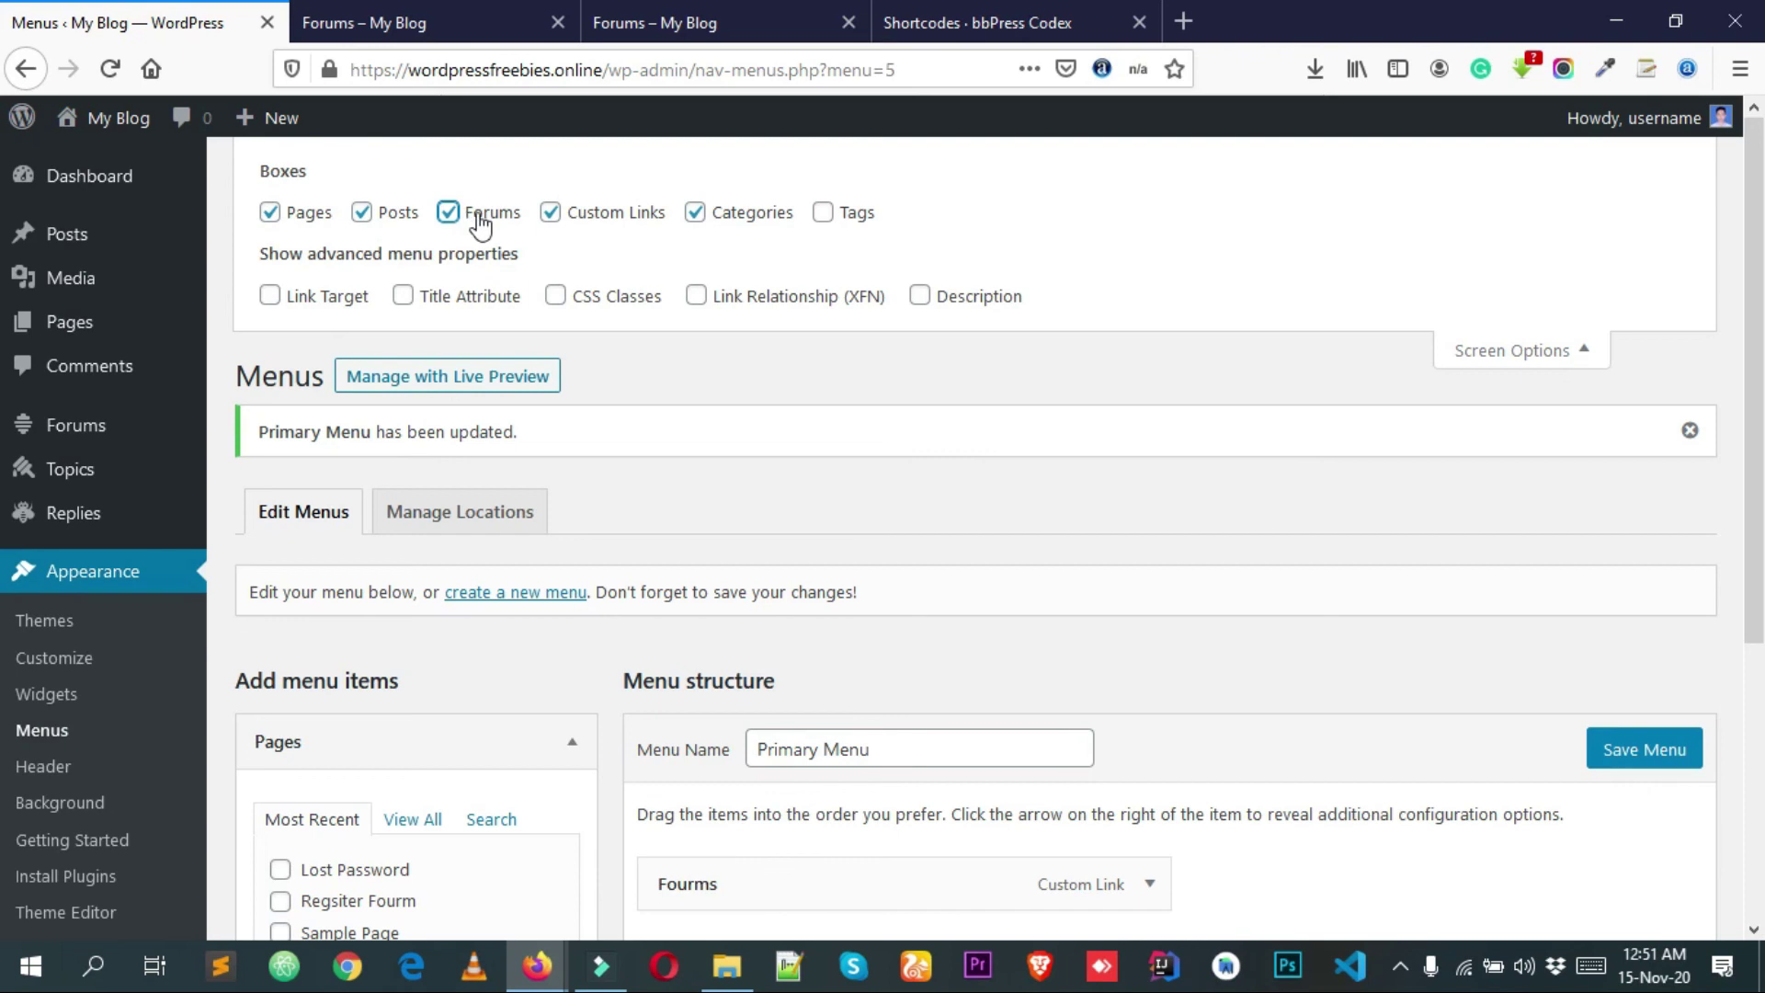
{"action": "left_click", "coordinate": [1514, 360]}
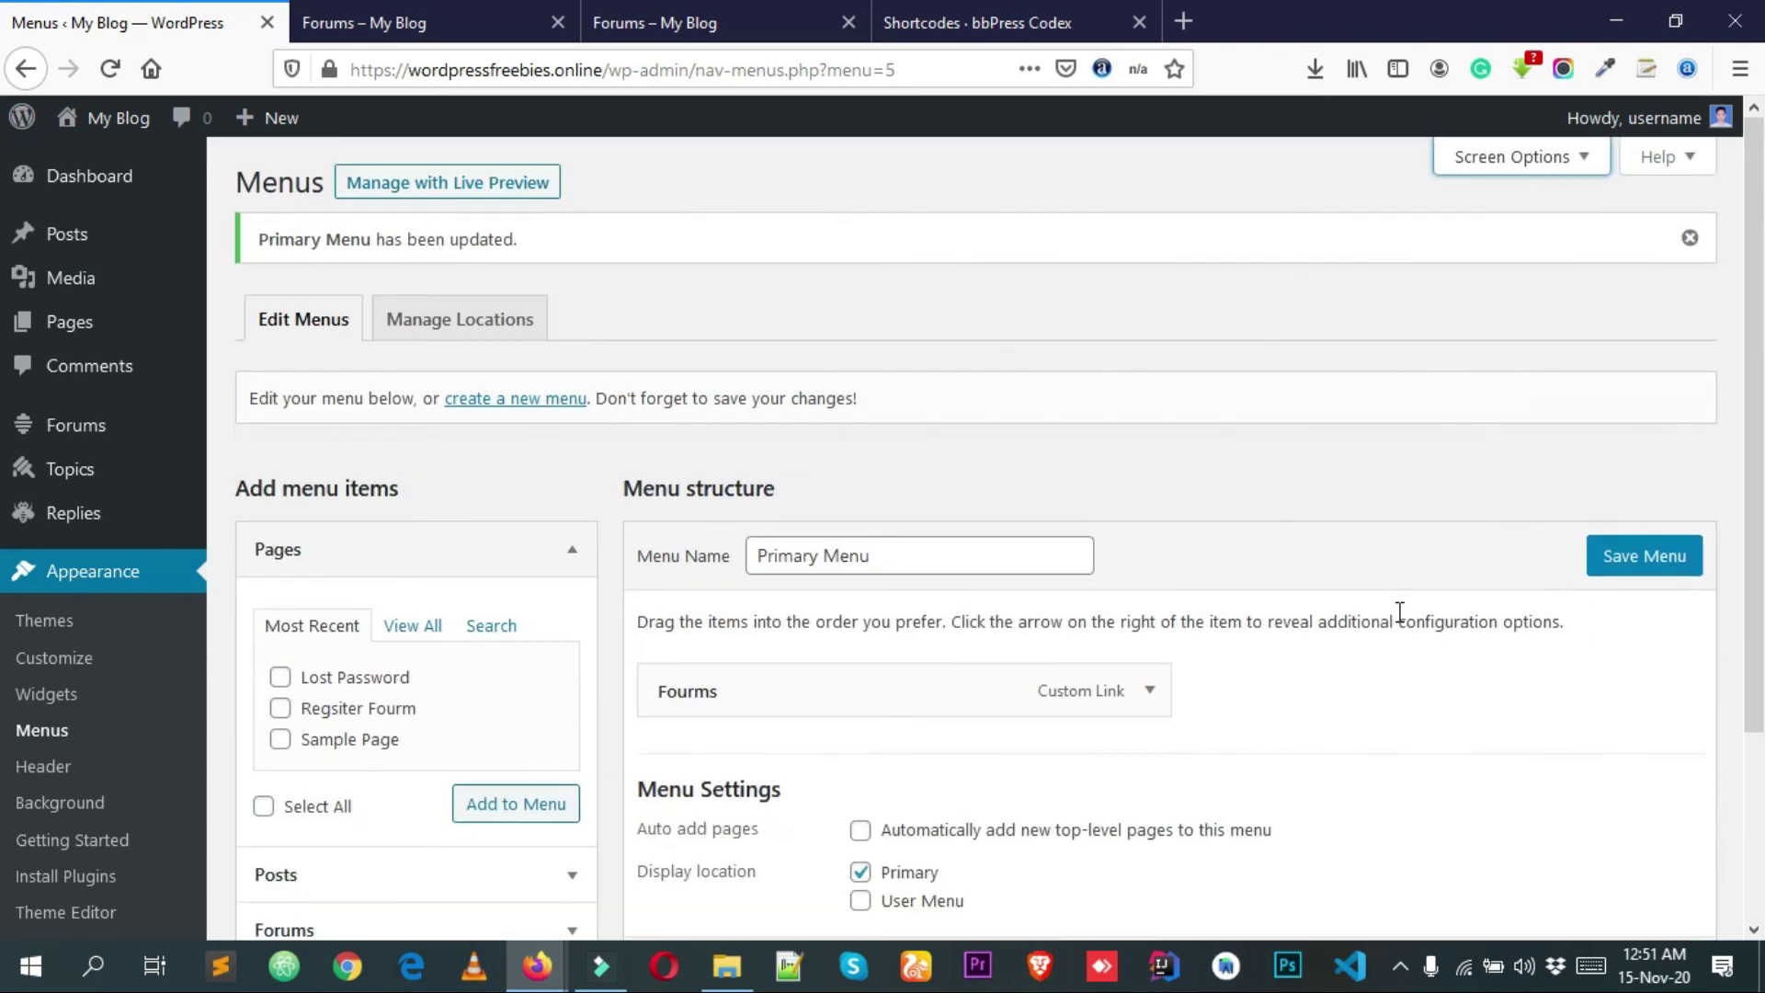
- Add the Forums archive from the full list of forum items to Primary Menu
{"action": "scroll", "coordinate": [828, 561], "scroll_direction": "down", "scroll_amount": 3}
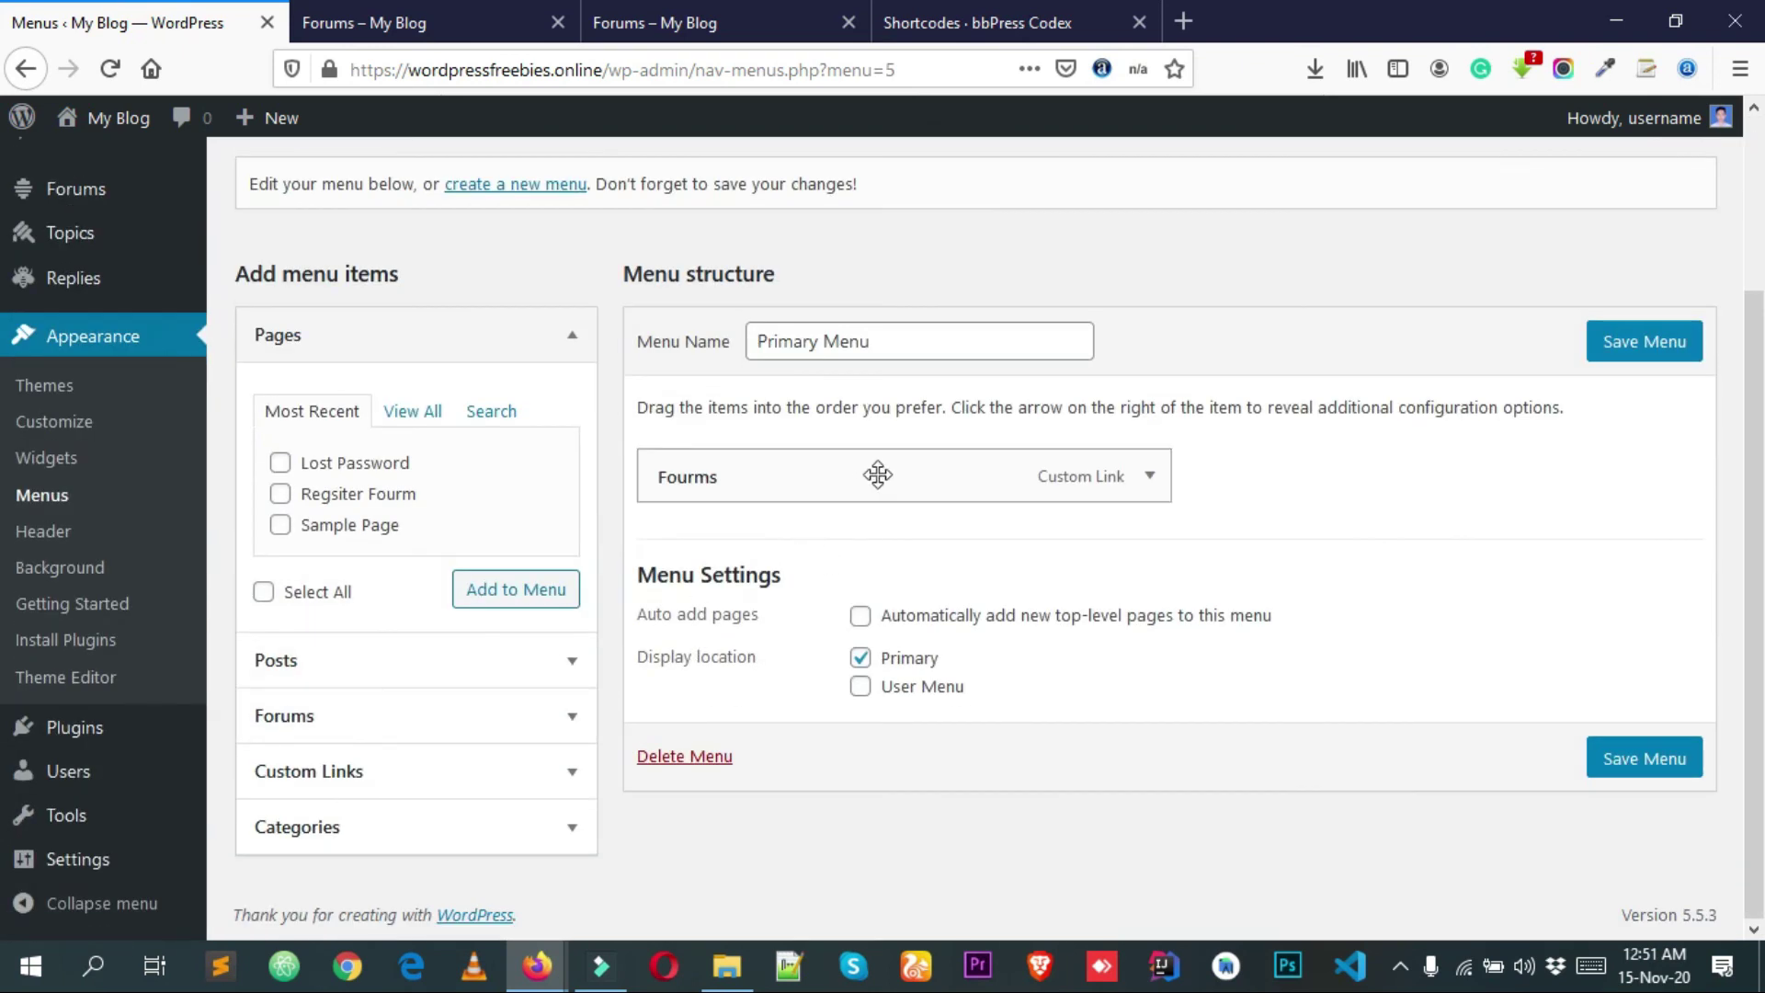
{"action": "mouse_move", "coordinate": [118, 773]}
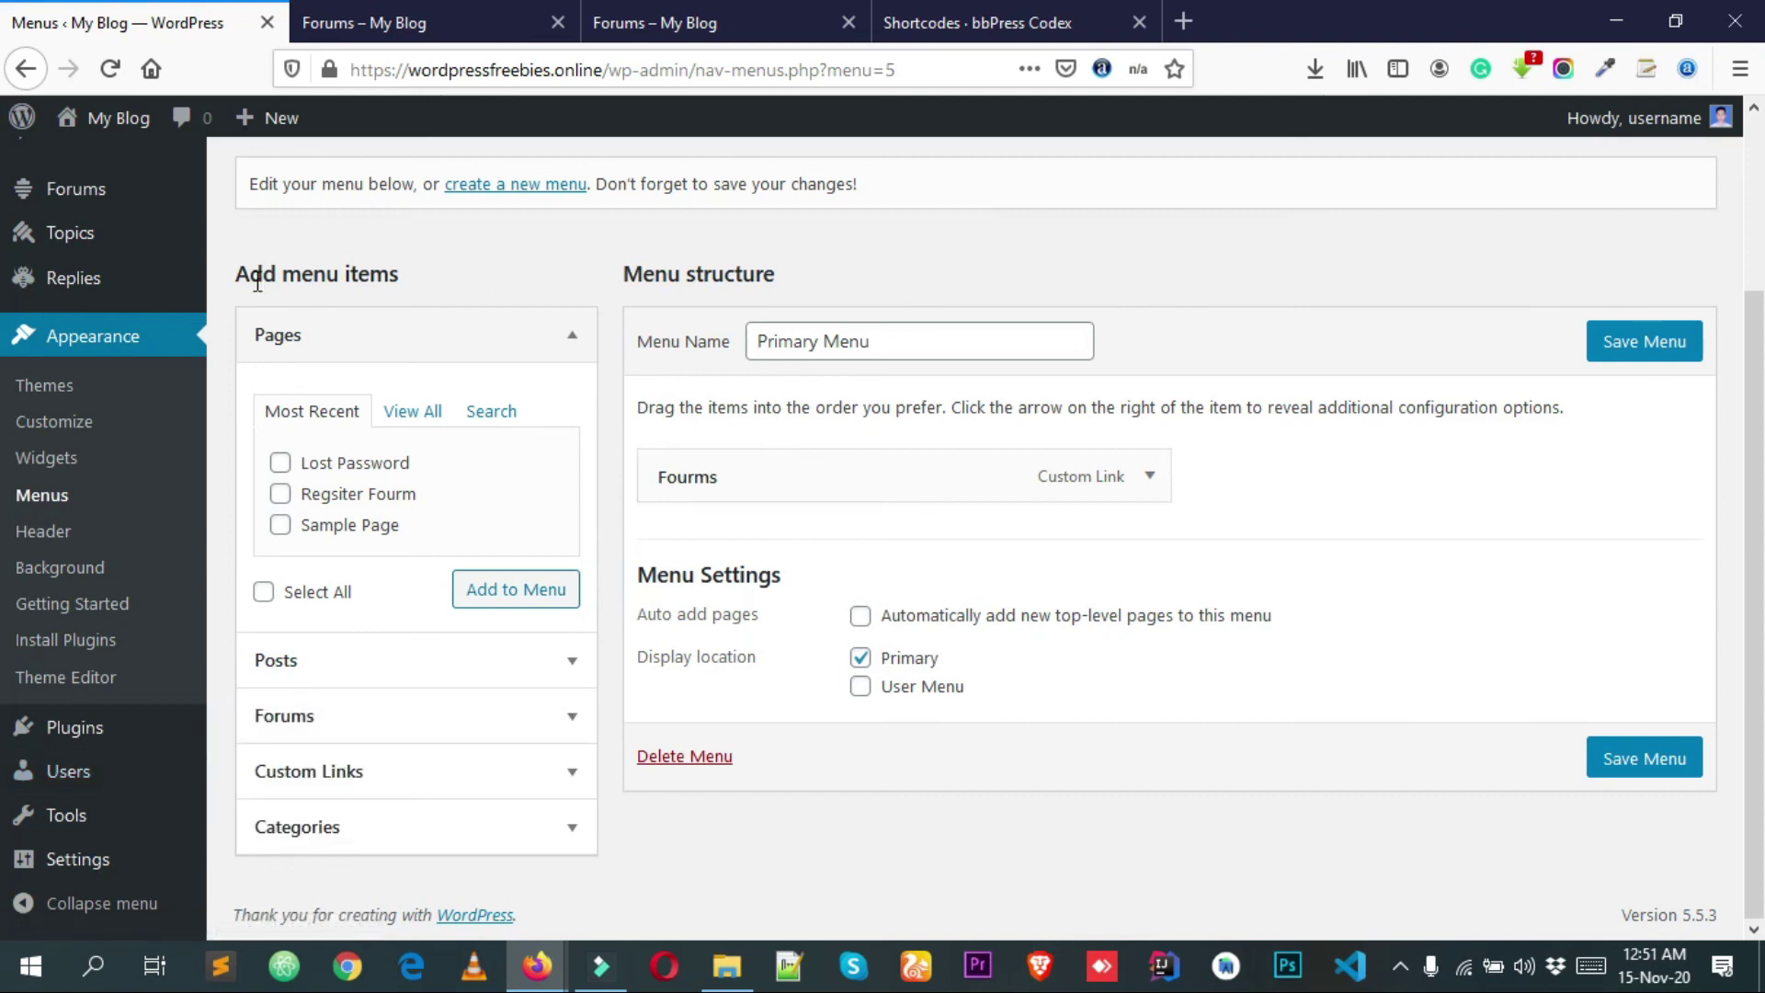
{"action": "left_click", "coordinate": [310, 723]}
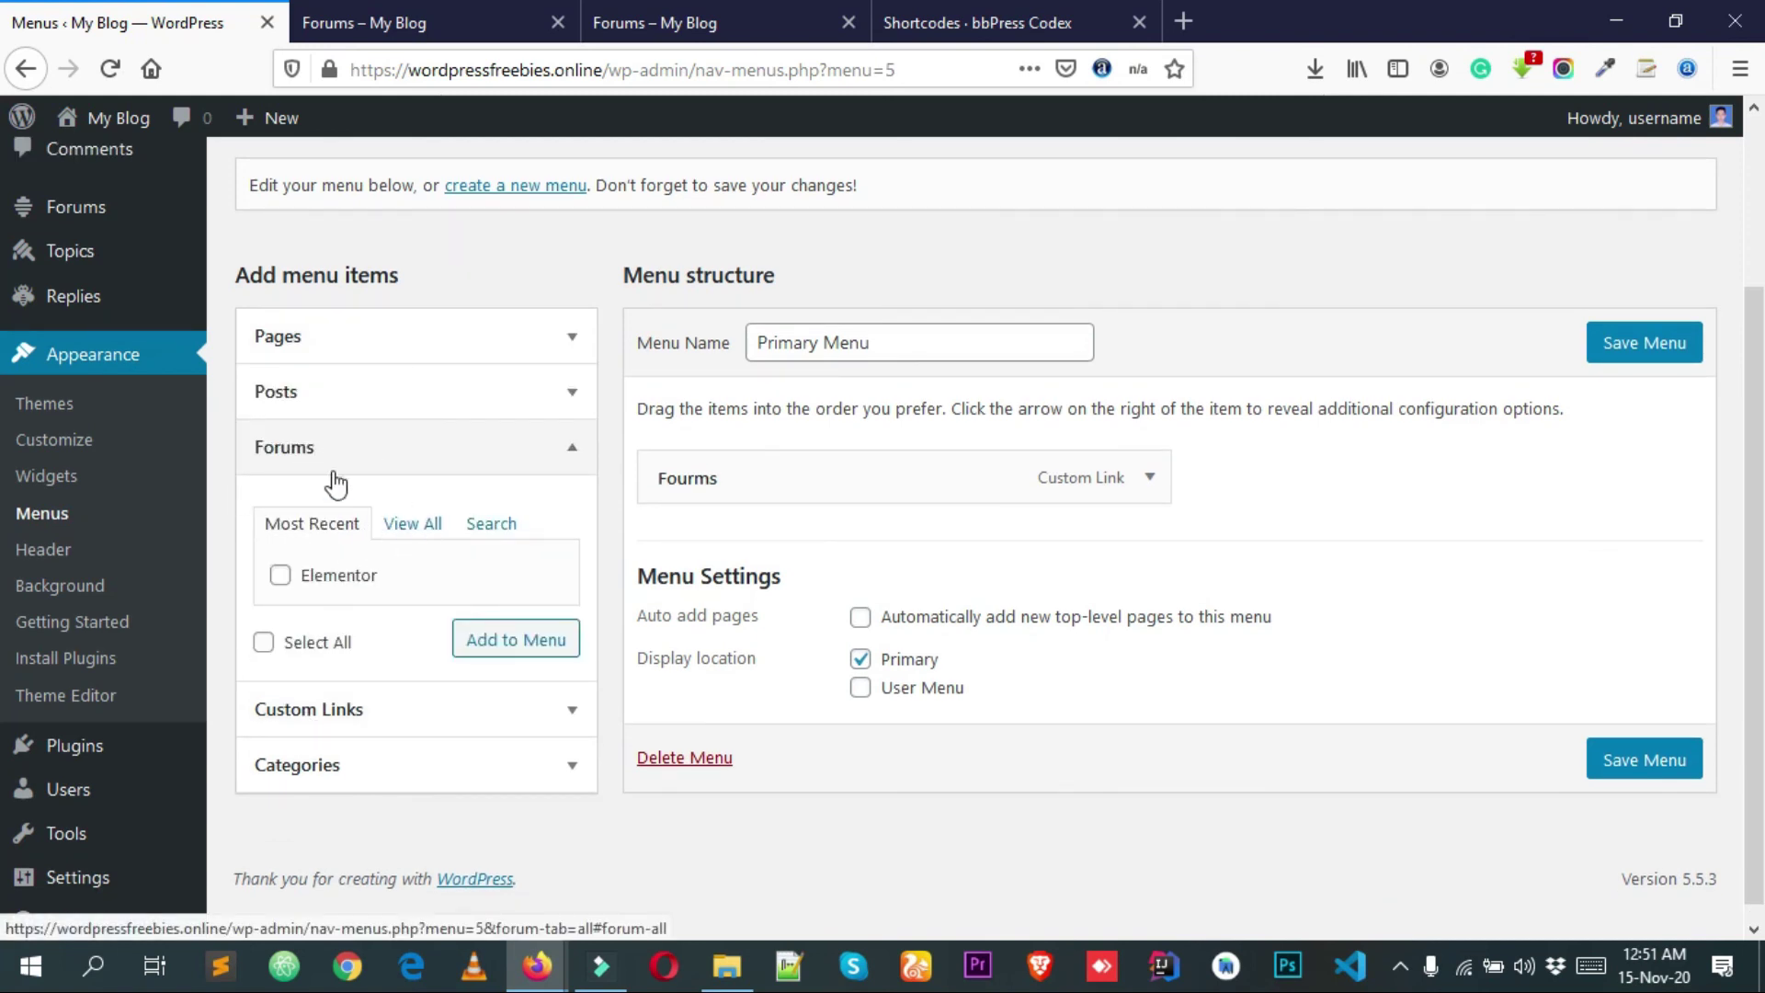
{"action": "left_click", "coordinate": [423, 526]}
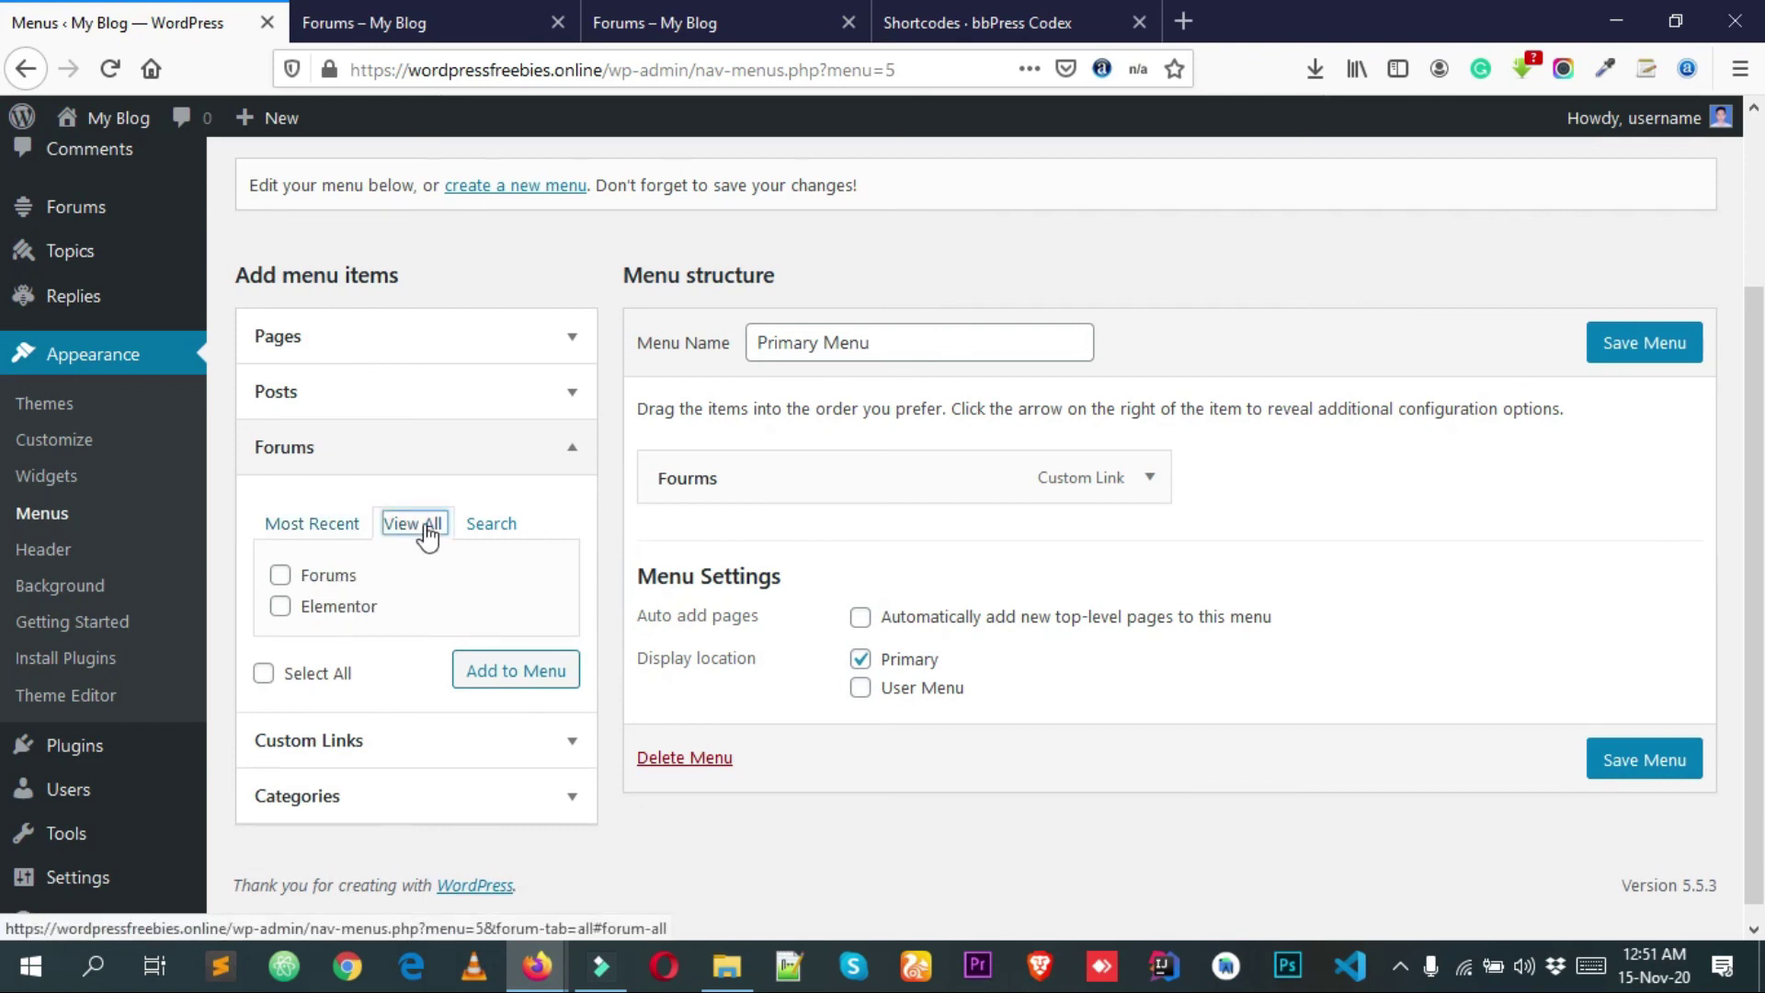
{"action": "left_click", "coordinate": [327, 581]}
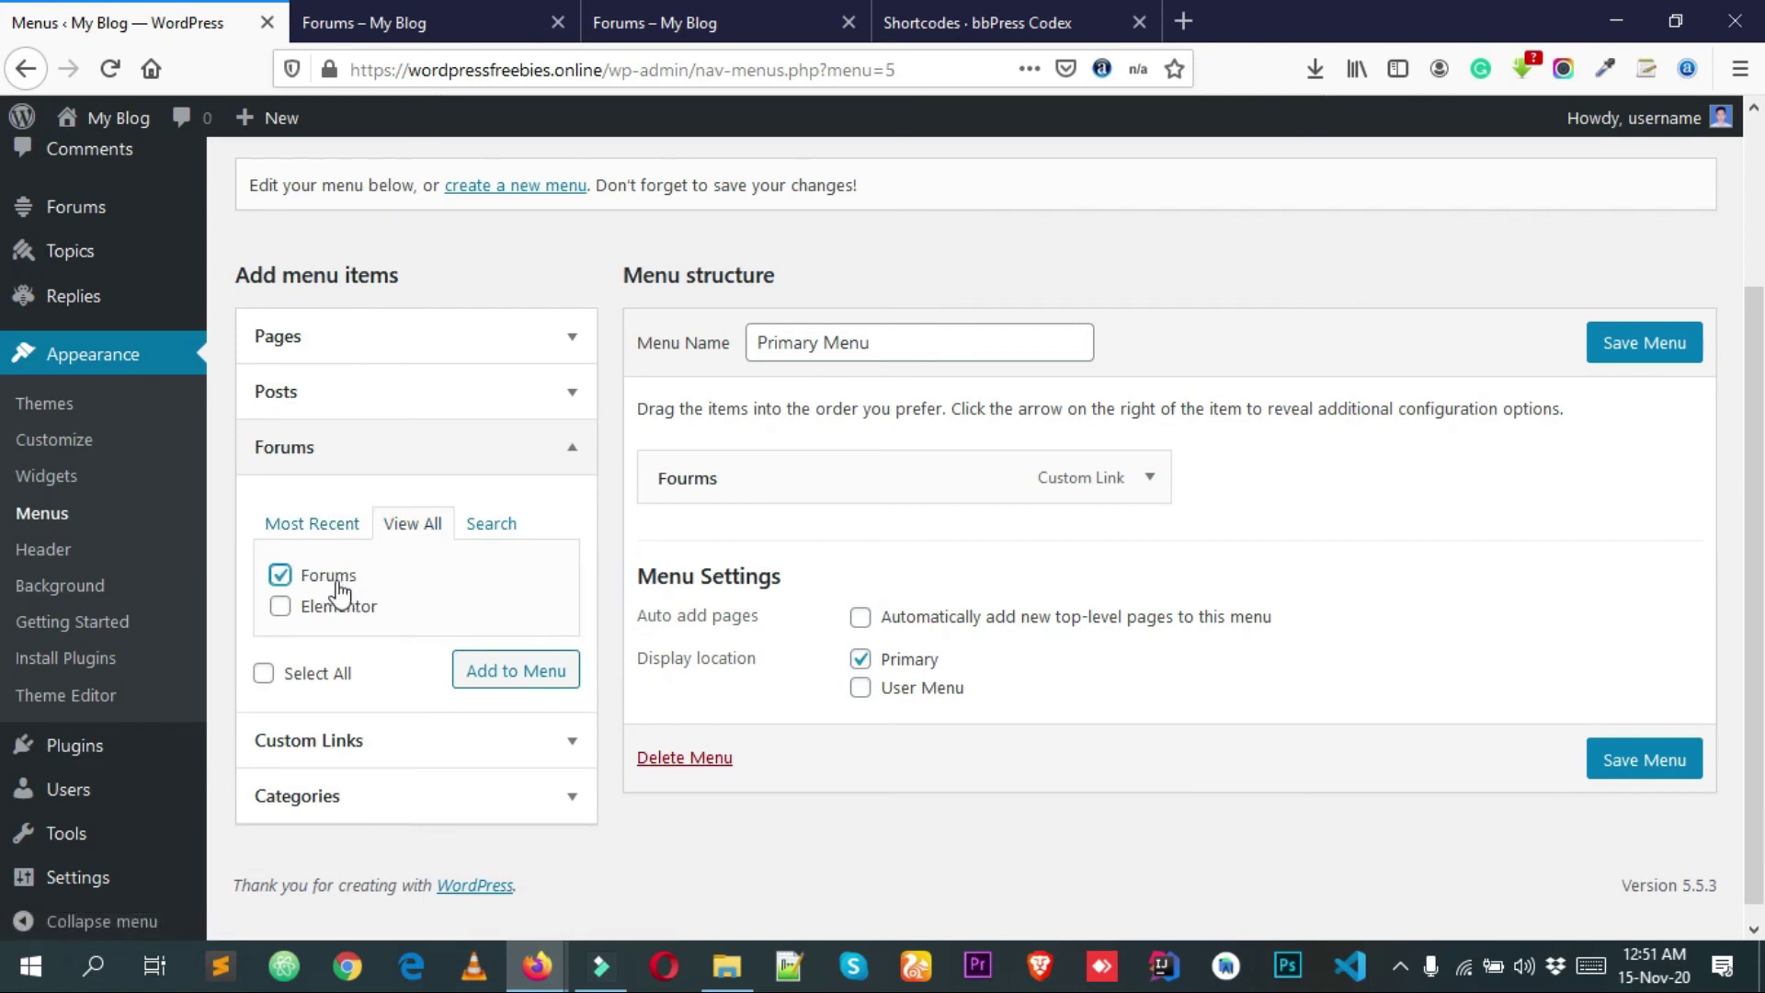
{"action": "left_click", "coordinate": [506, 678]}
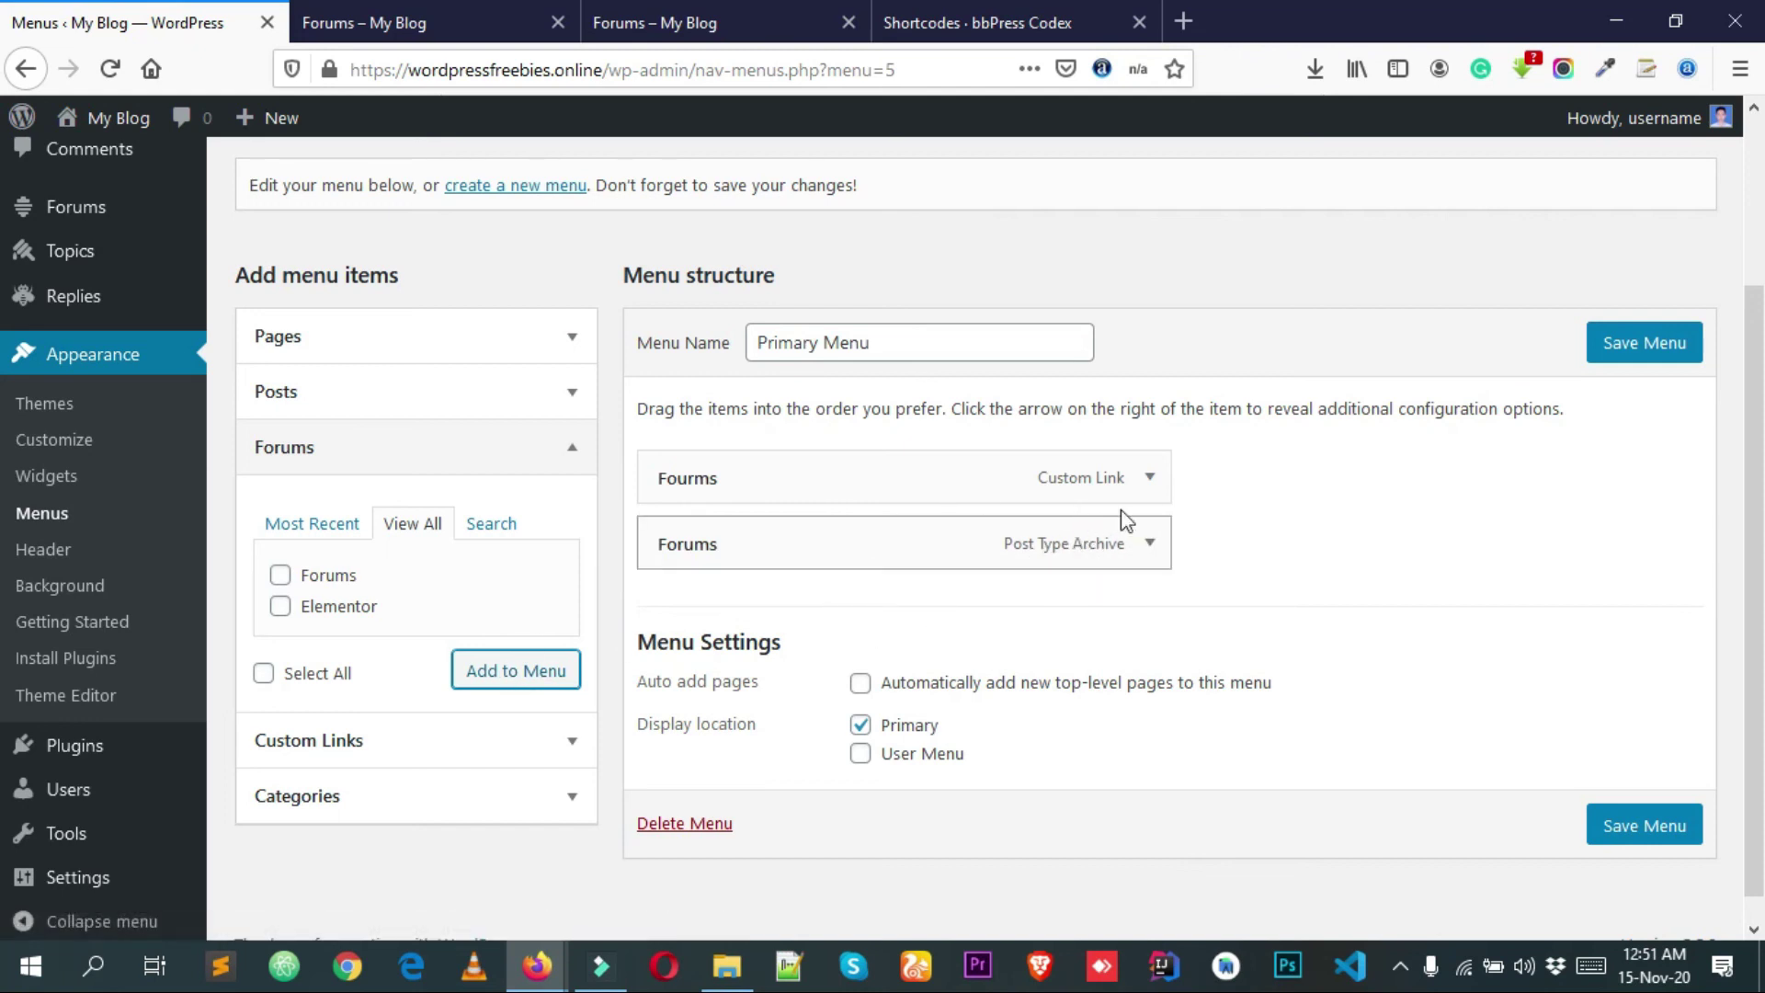
- Remove the Fourms custom link from Primary Menu and save the menu
{"action": "left_click", "coordinate": [1149, 477]}
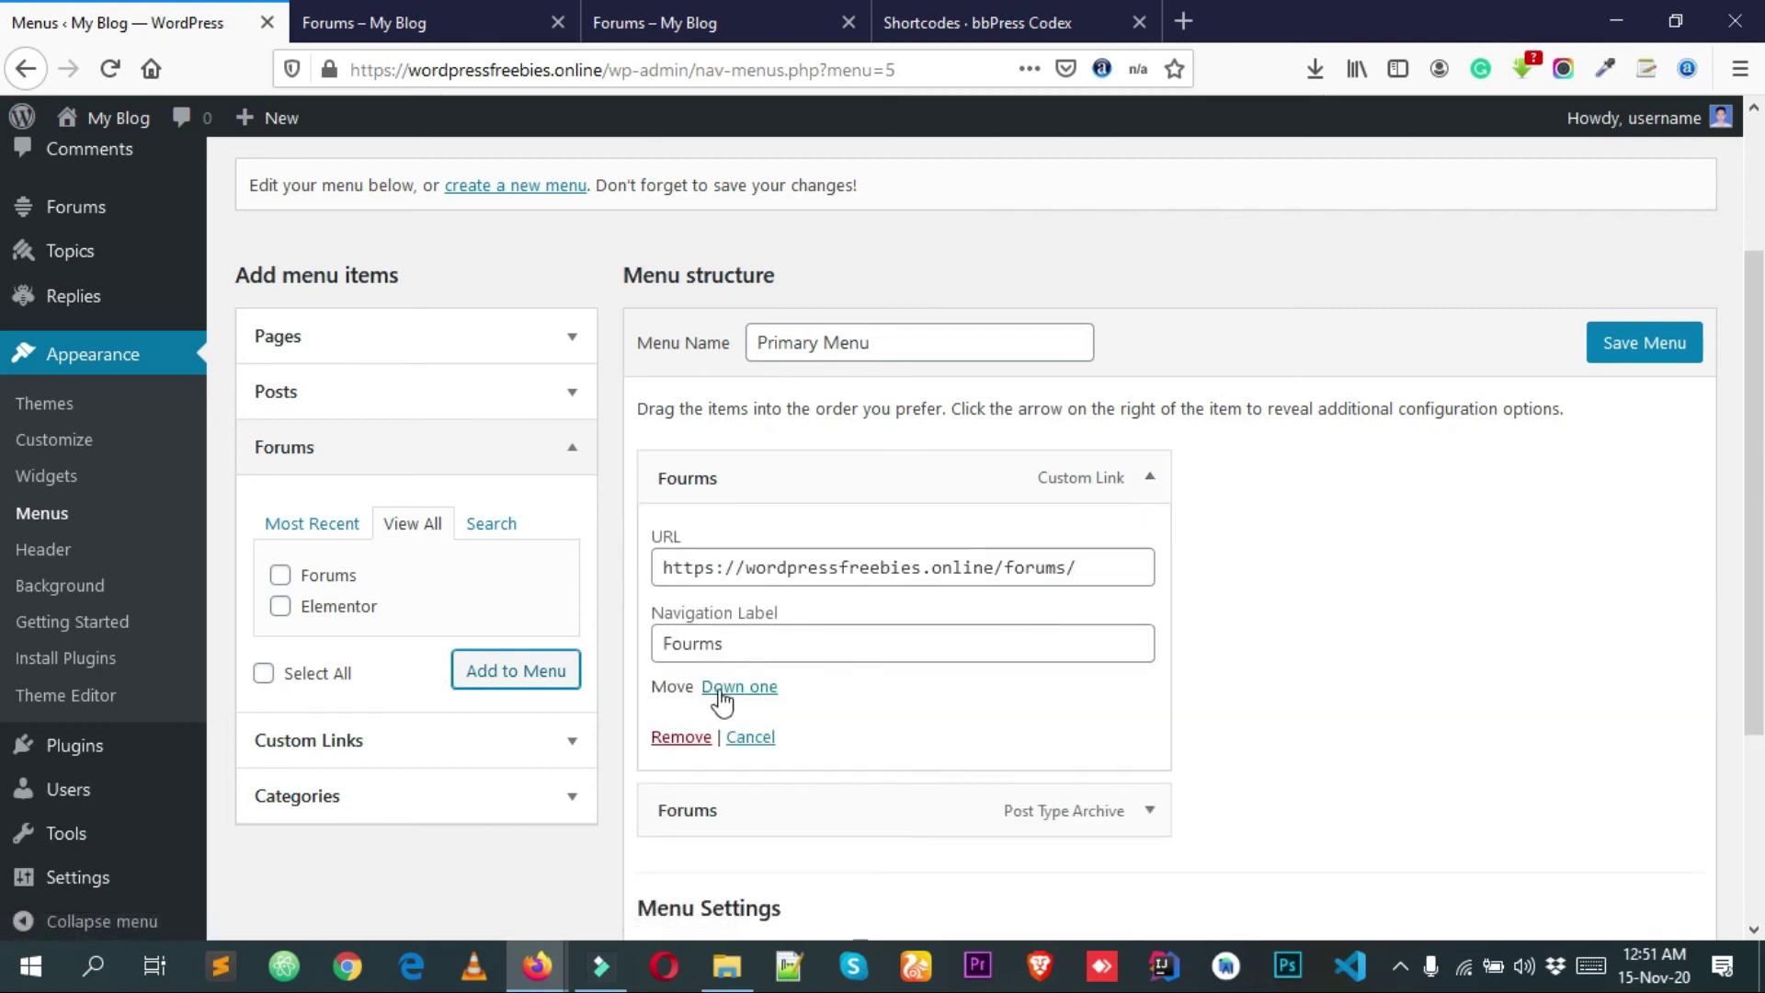
{"action": "left_click", "coordinate": [686, 739]}
{"action": "left_click", "coordinate": [1630, 355]}
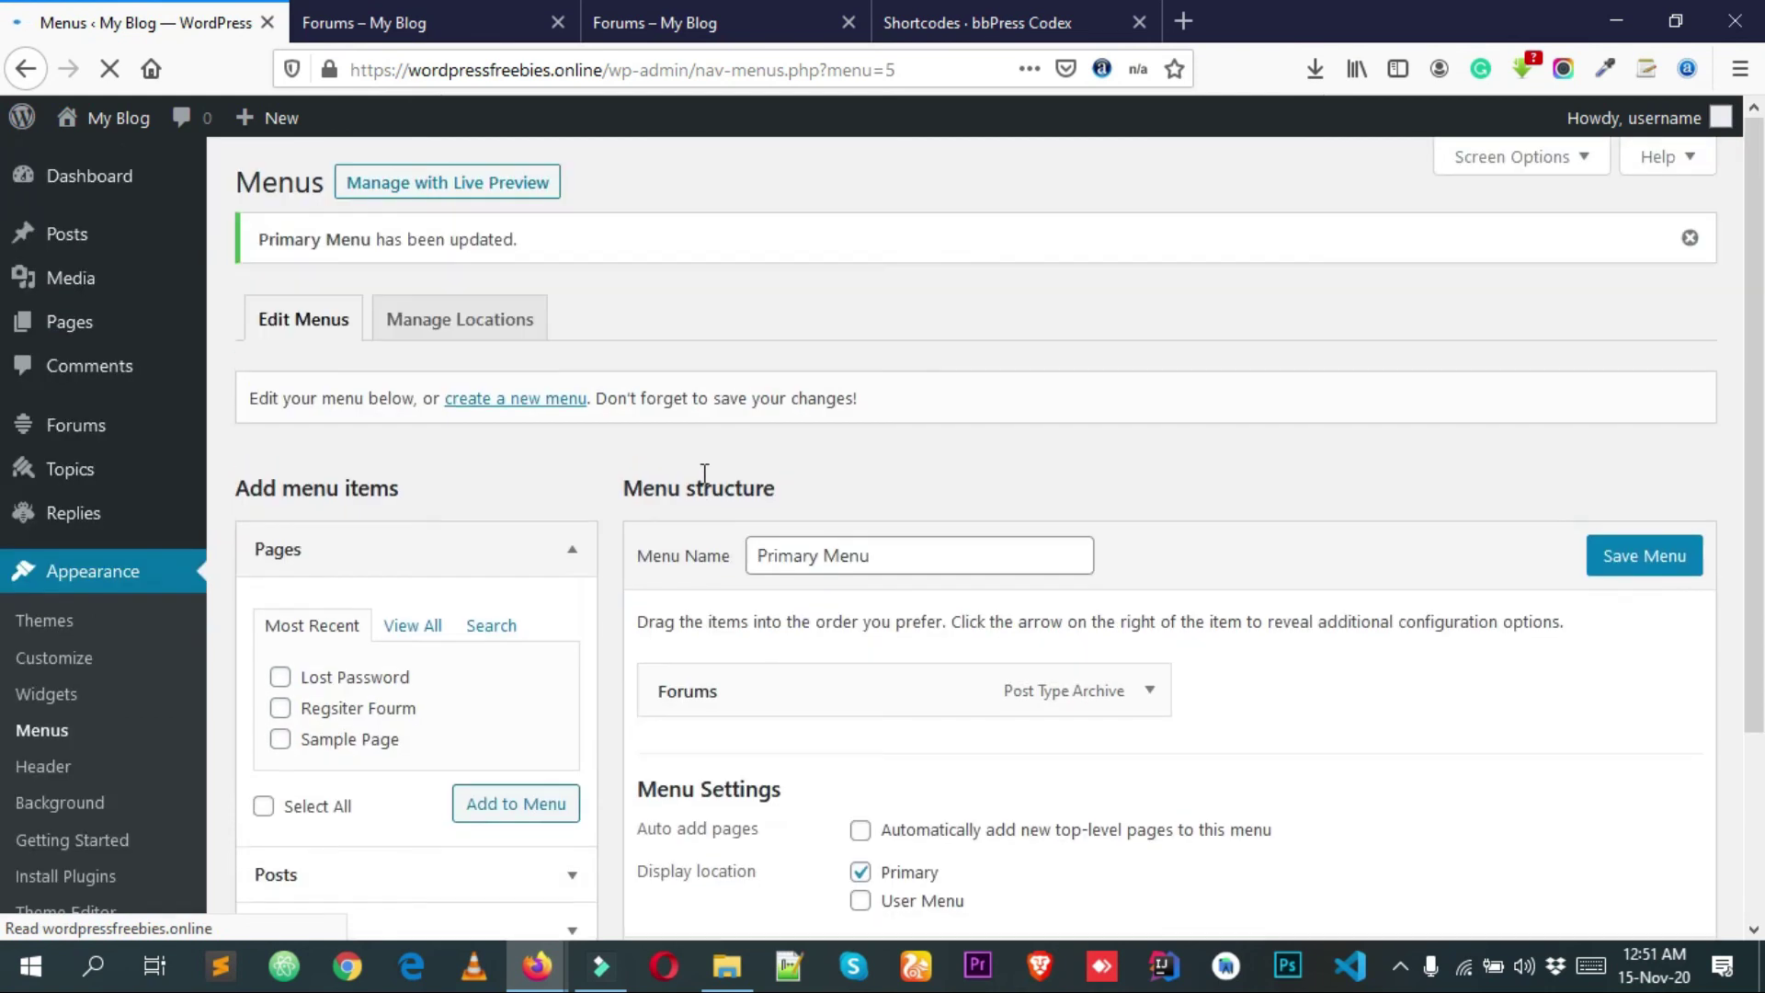
- Reload the live Forums page, test the Forums link in the header, and look over the page
{"action": "left_click", "coordinate": [515, 22]}
{"action": "right_click", "coordinate": [609, 217]}
{"action": "left_click", "coordinate": [777, 243]}
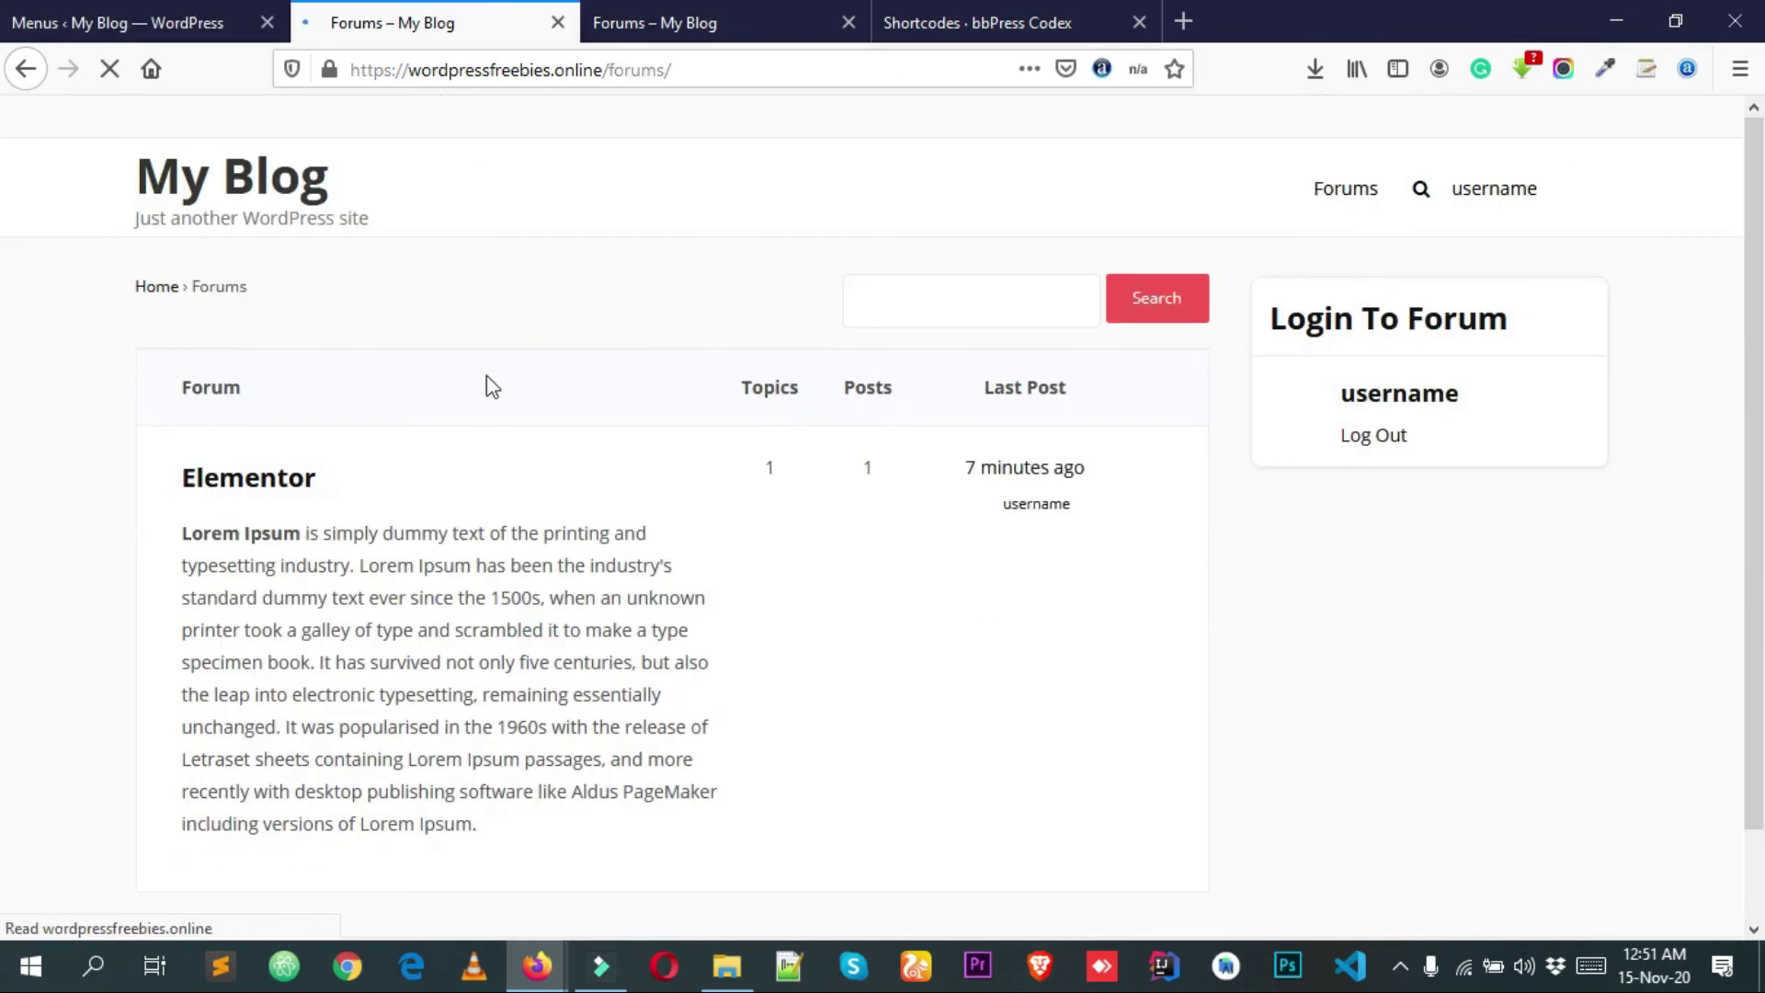
{"action": "left_click", "coordinate": [1327, 190]}
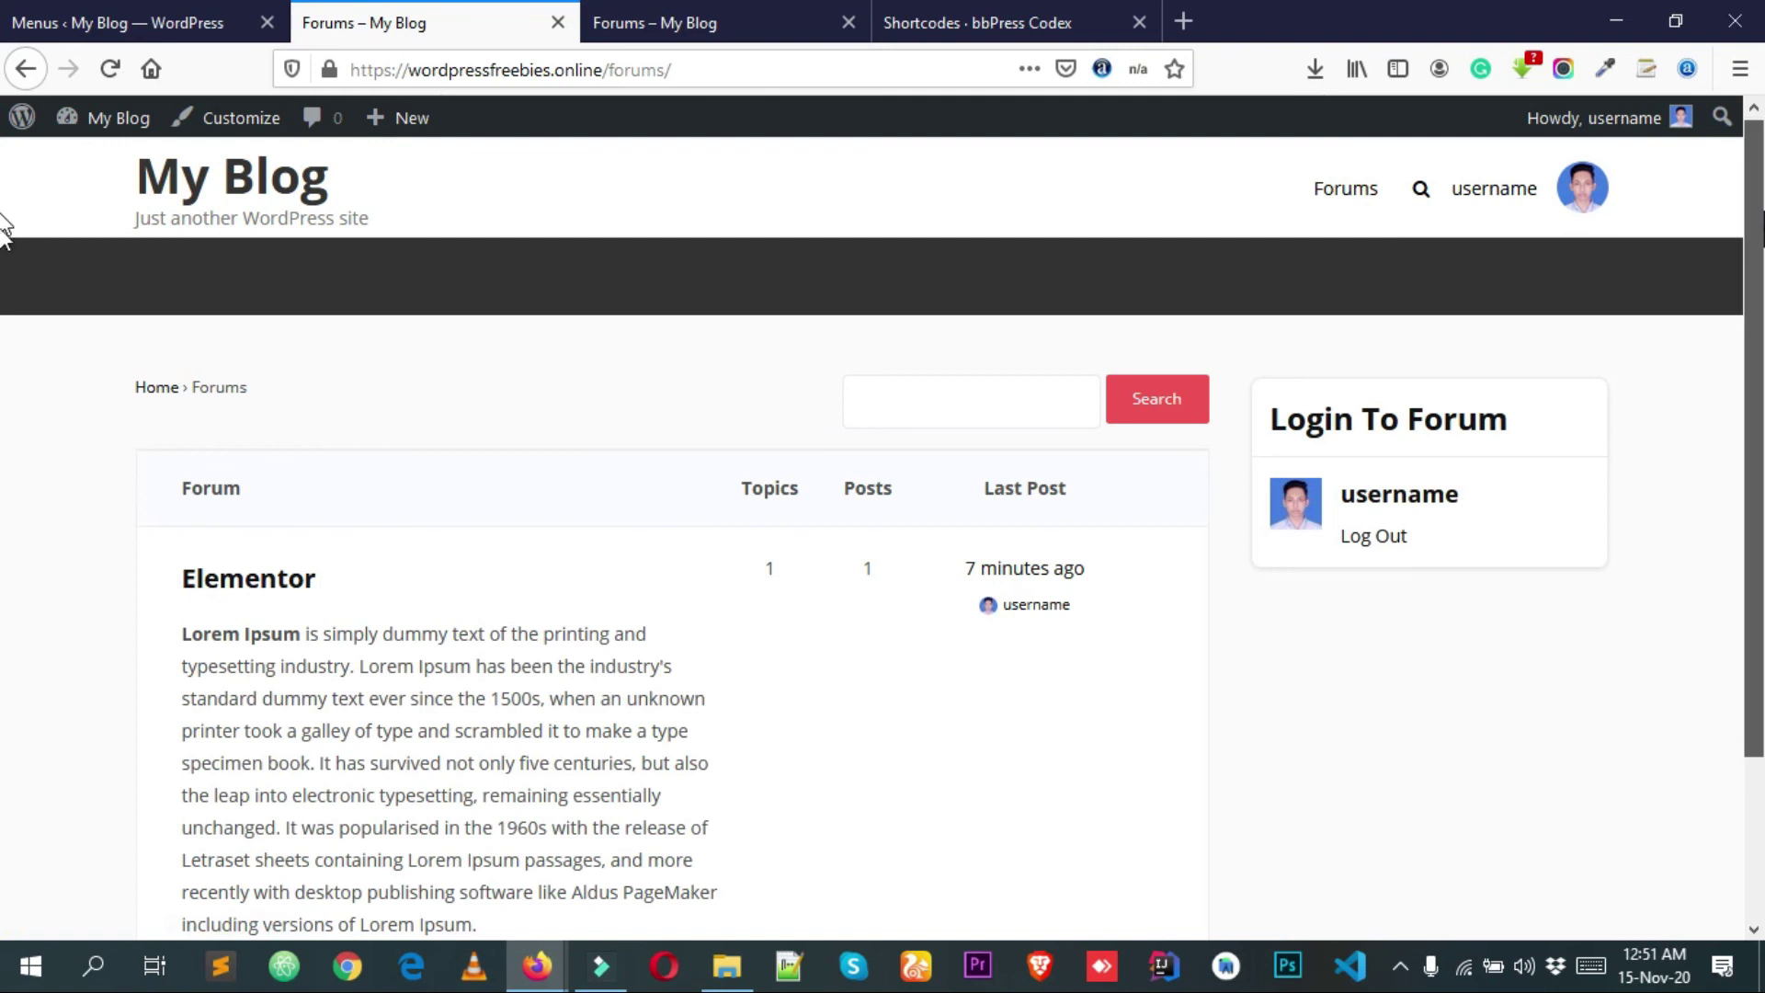
{"action": "scroll", "coordinate": [1757, 445], "scroll_direction": "down", "scroll_amount": 2}
{"action": "scroll", "coordinate": [1655, 262], "scroll_direction": "up", "scroll_amount": 2}
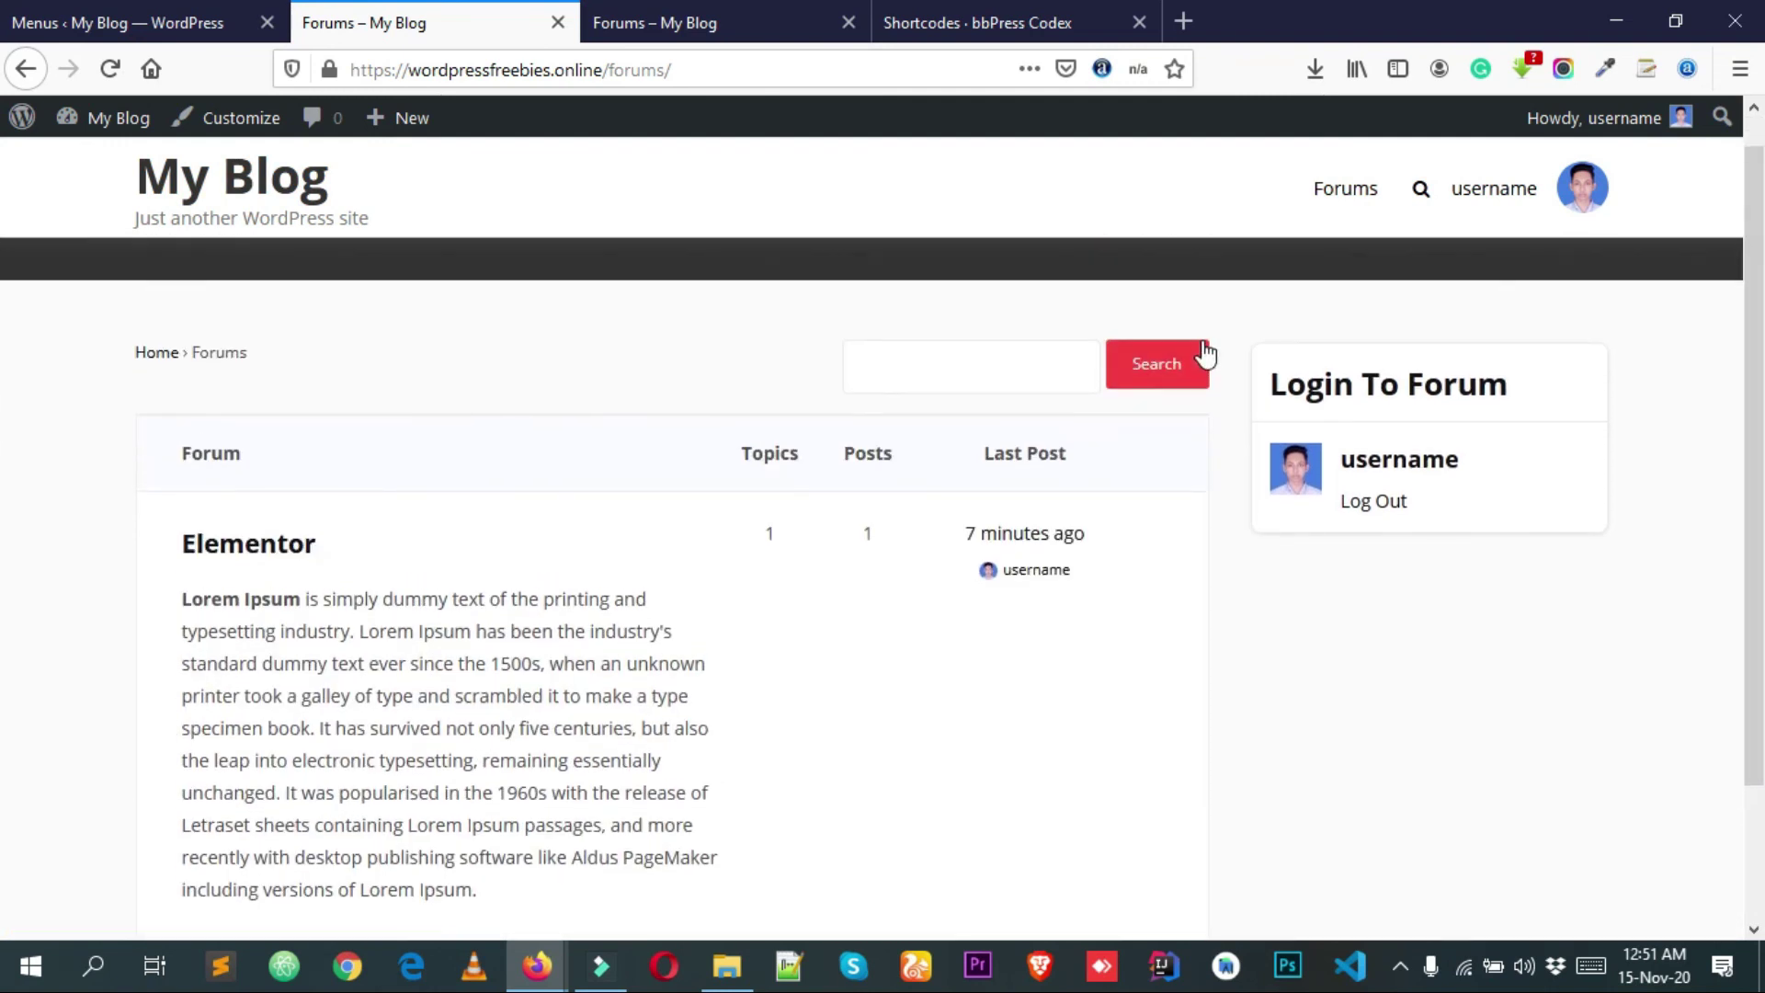